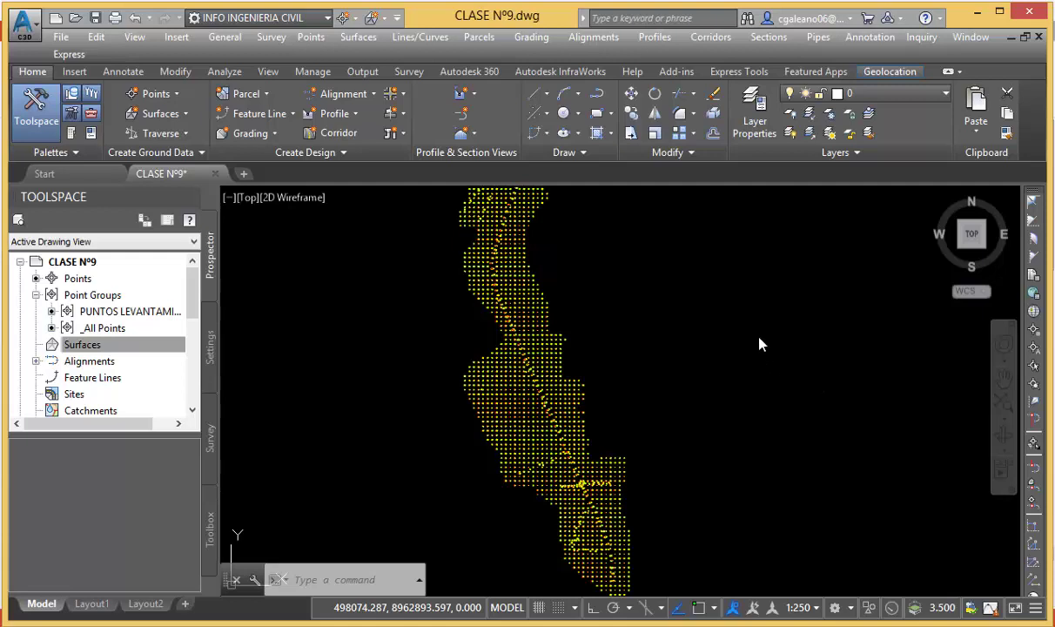
- Zoom in and out on the winding strip of surveyed points in the drawing
left_click(708, 342)
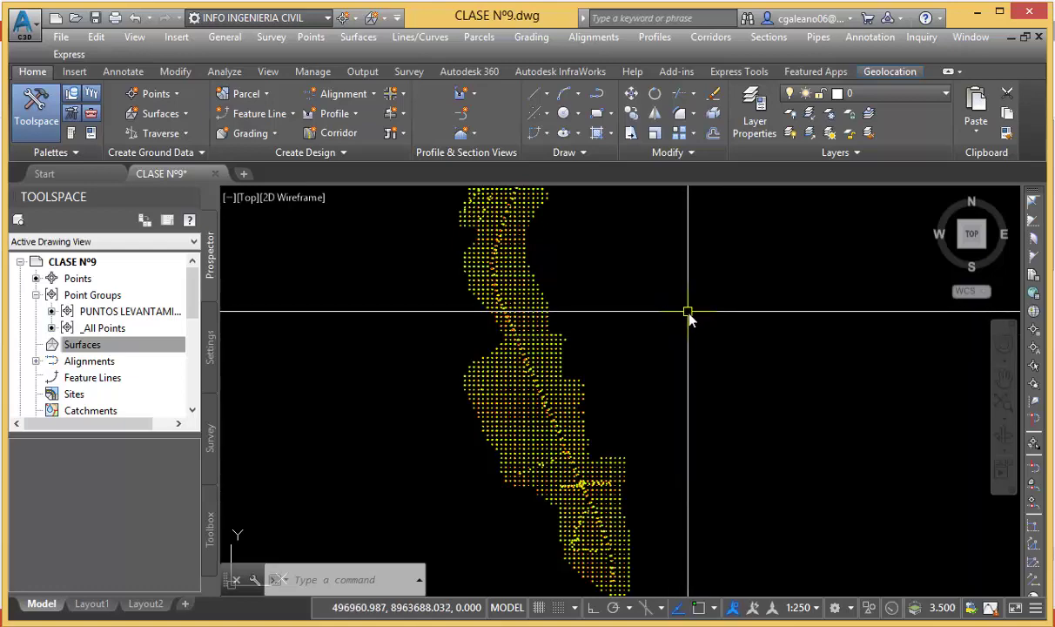
scroll(497, 296, "up", 2)
scroll(497, 288, "up", 2)
scroll(537, 245, "up", 2)
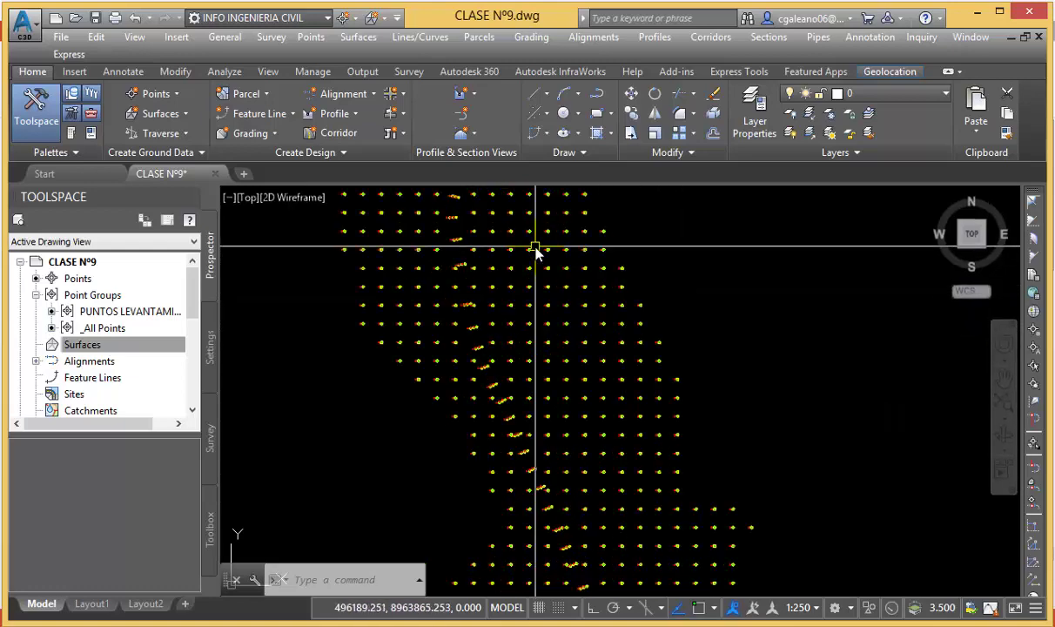
scroll(520, 261, "up", 2)
scroll(520, 261, "up", 2)
scroll(483, 283, "up", 2)
scroll(464, 370, "up", 2)
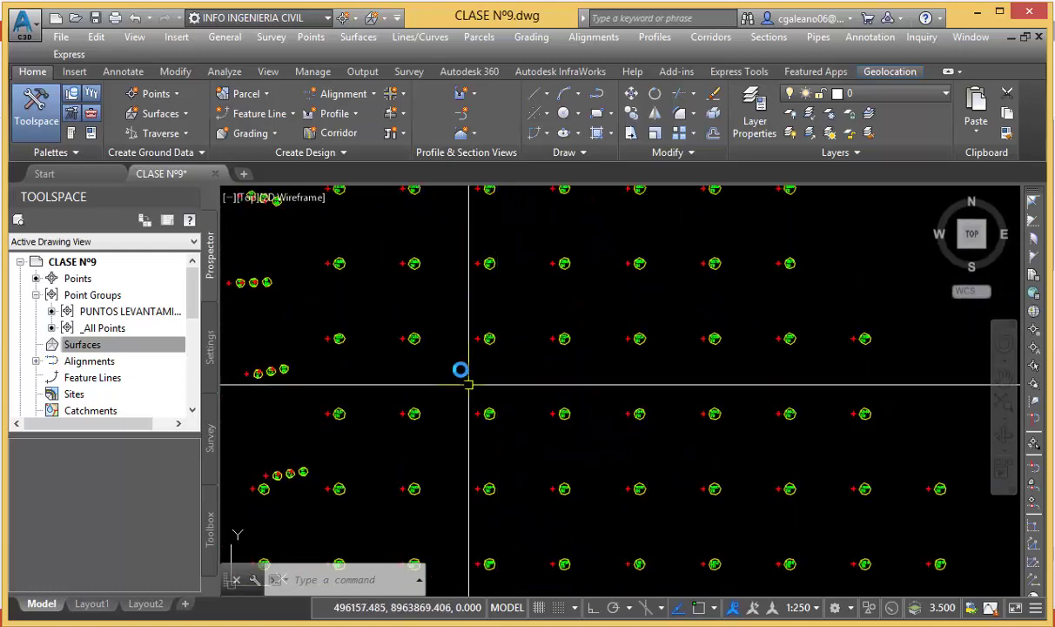
scroll(471, 354, "up", 2)
scroll(518, 306, "down", 3)
scroll(530, 317, "down", 2)
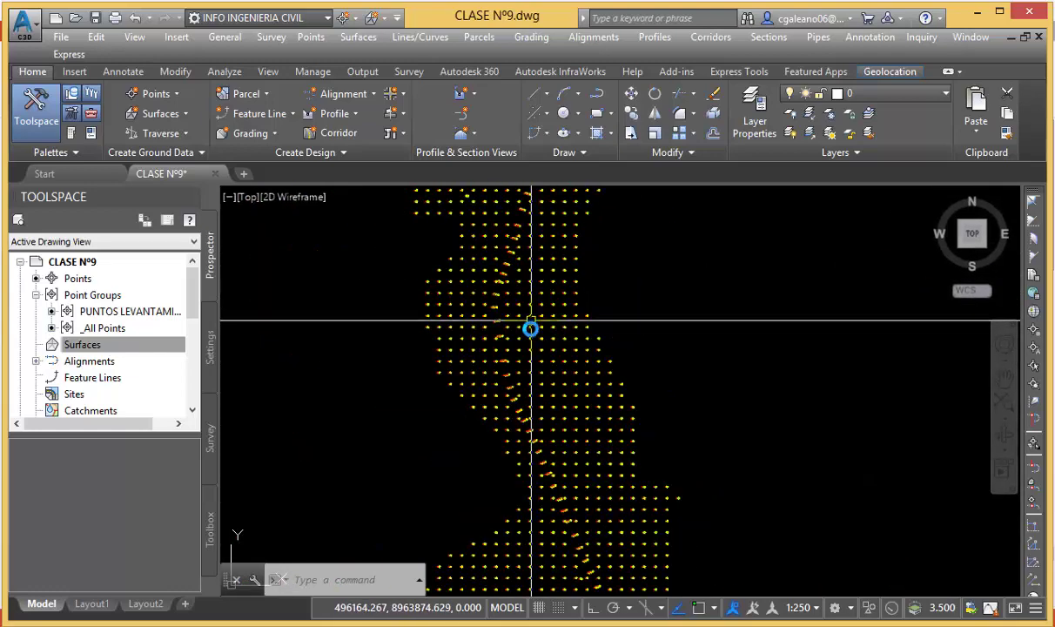
scroll(530, 326, "down", 1)
scroll(523, 337, "down", 3)
- Preview the PUNTOS LEVANTAMIENTO point list with its eastings and northings
scroll(545, 336, "up", 2)
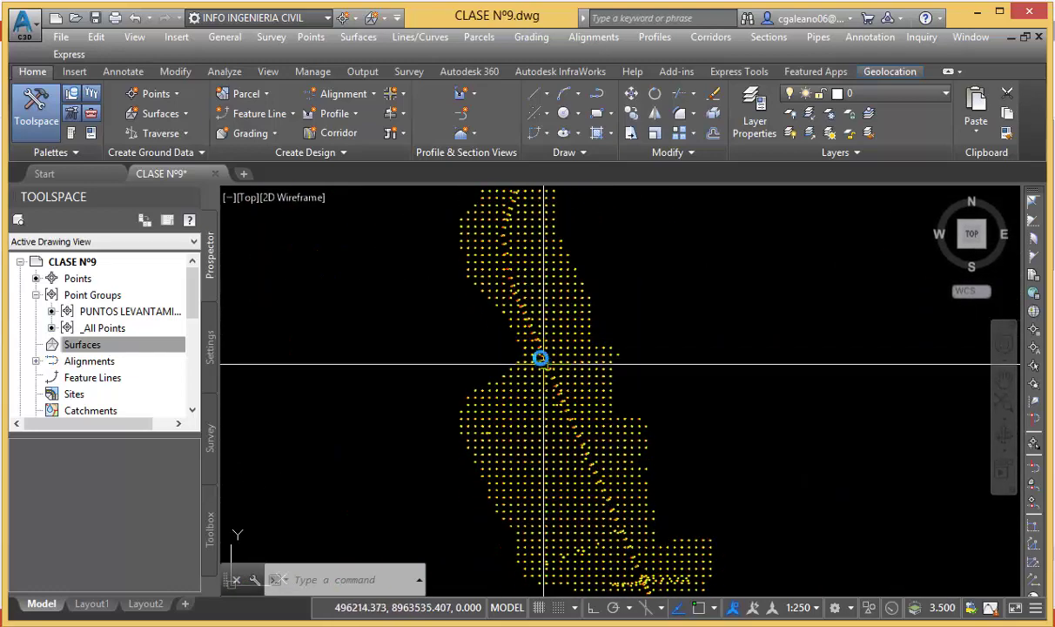
scroll(567, 336, "up", 1)
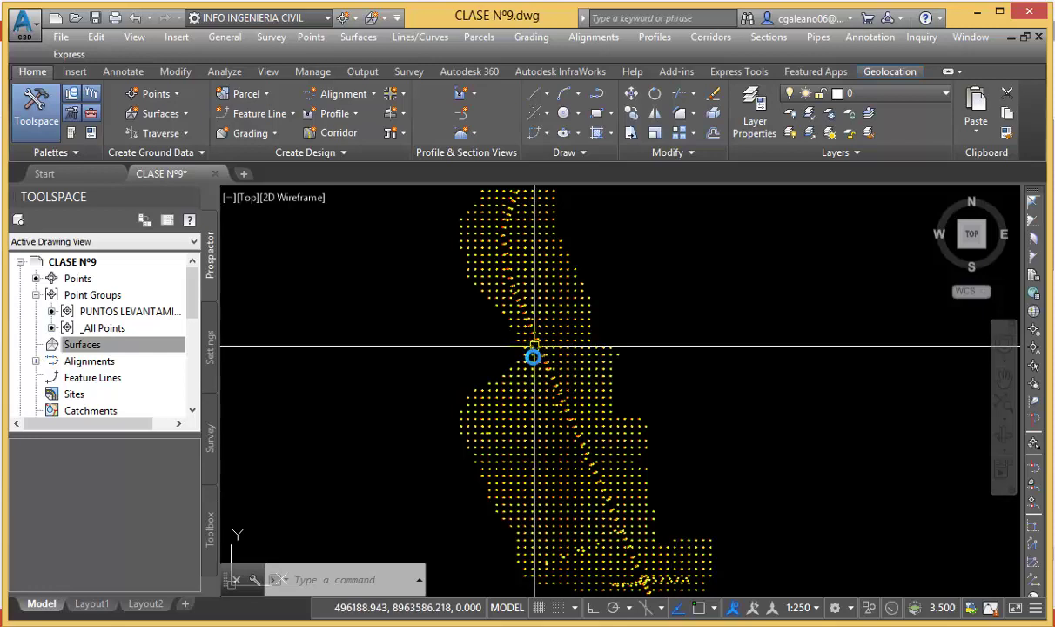
left_click(128, 313)
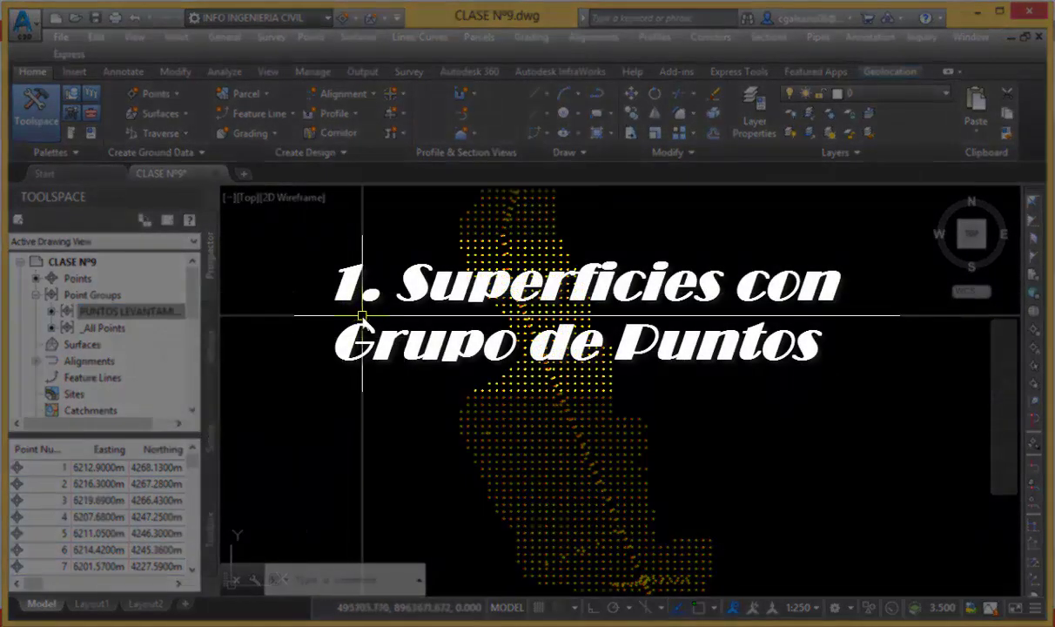
left_click(170, 311)
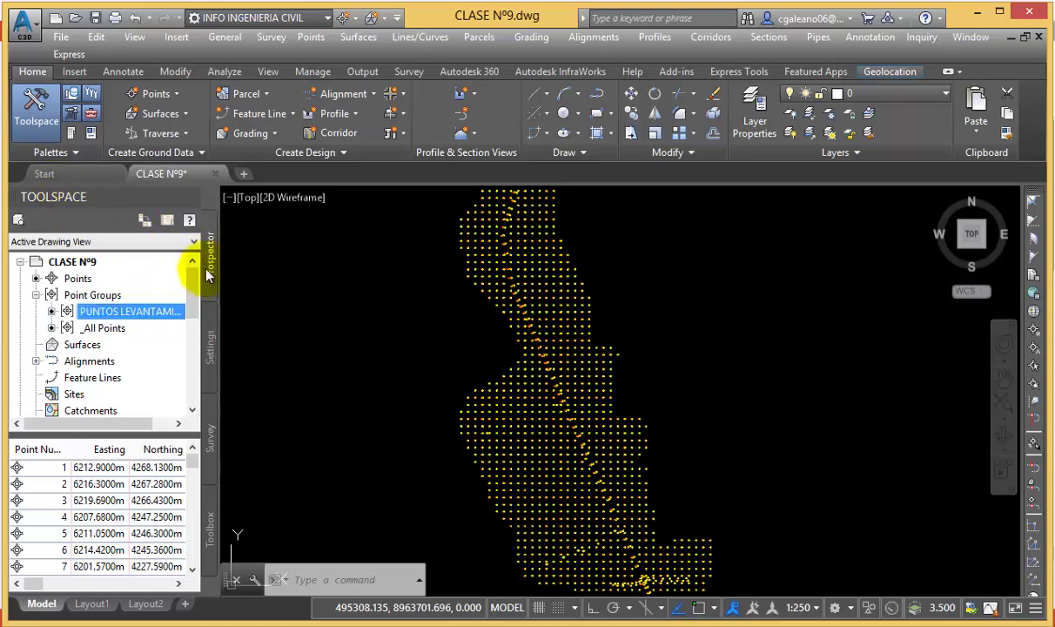
- Look over the Prospector Surfaces context menu, then dismiss it with Esc
left_click(59, 345)
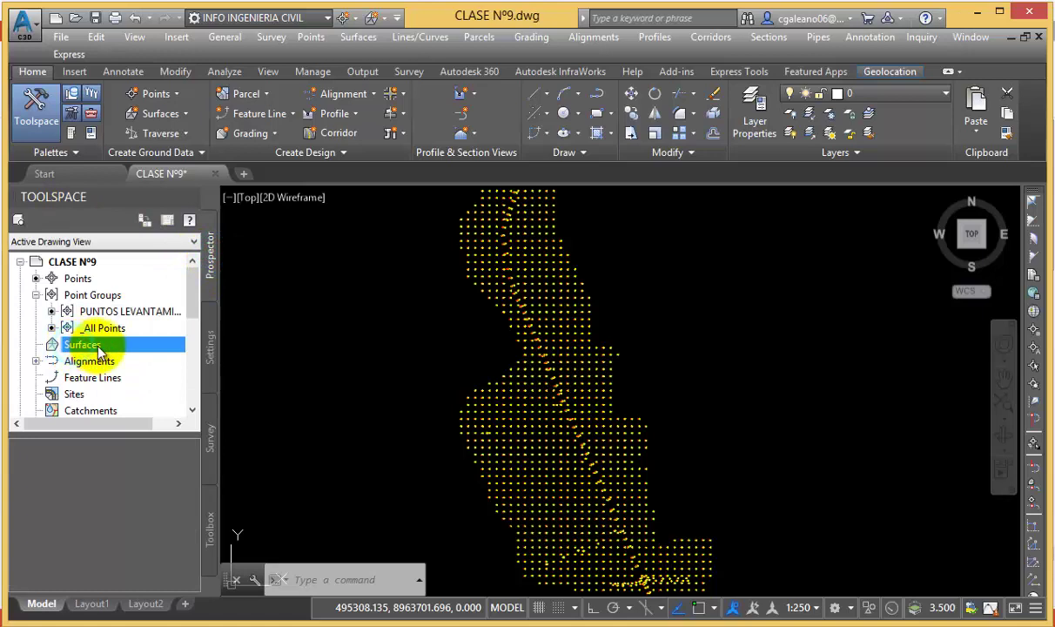
right_click(105, 348)
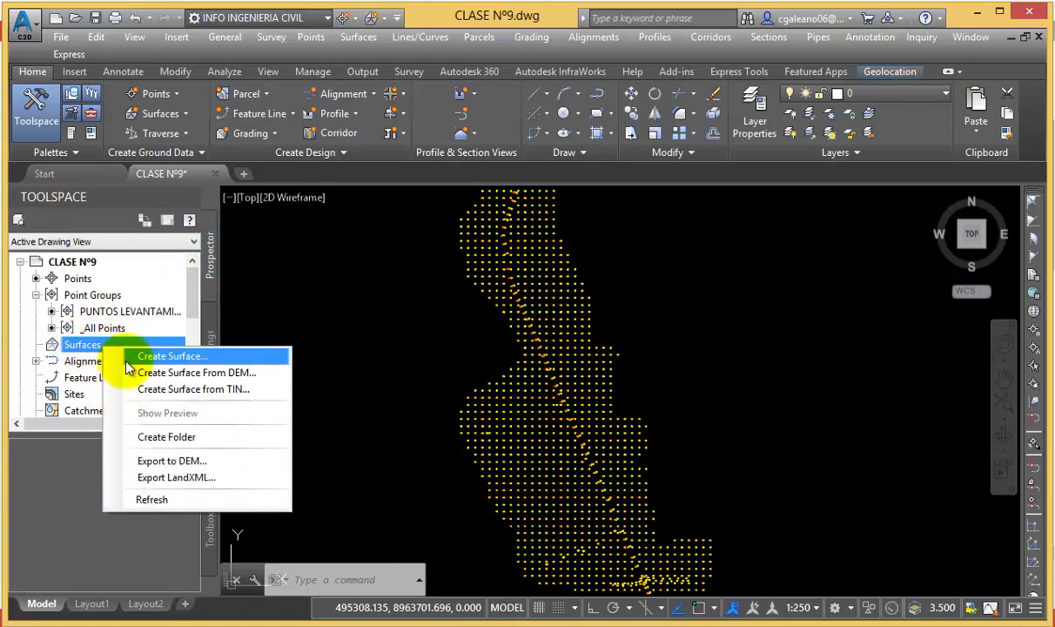
left_click(304, 240)
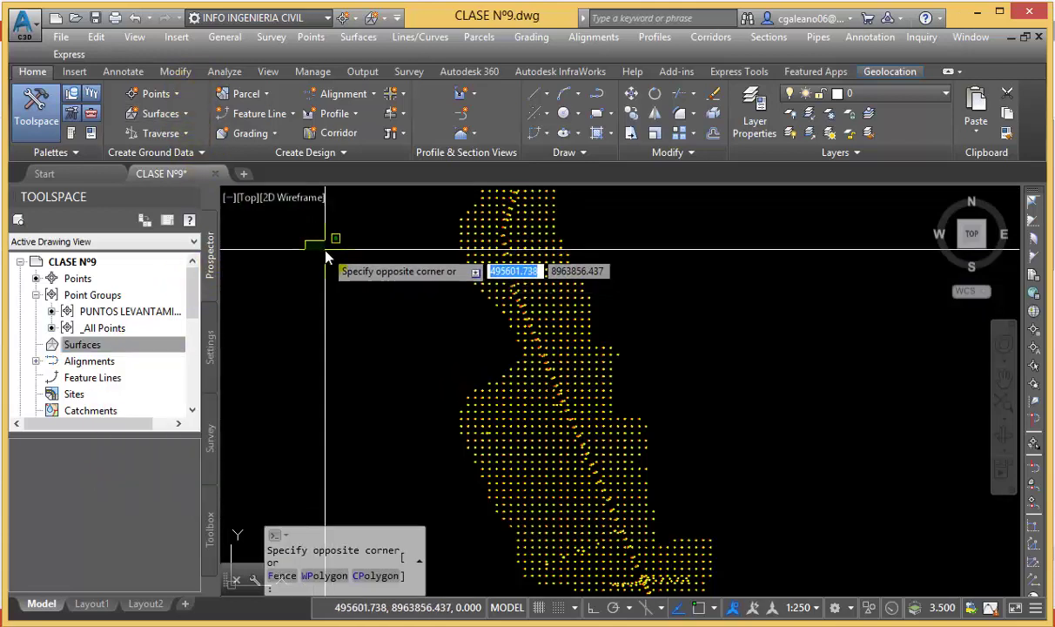
left_click(309, 237)
key("Escape")
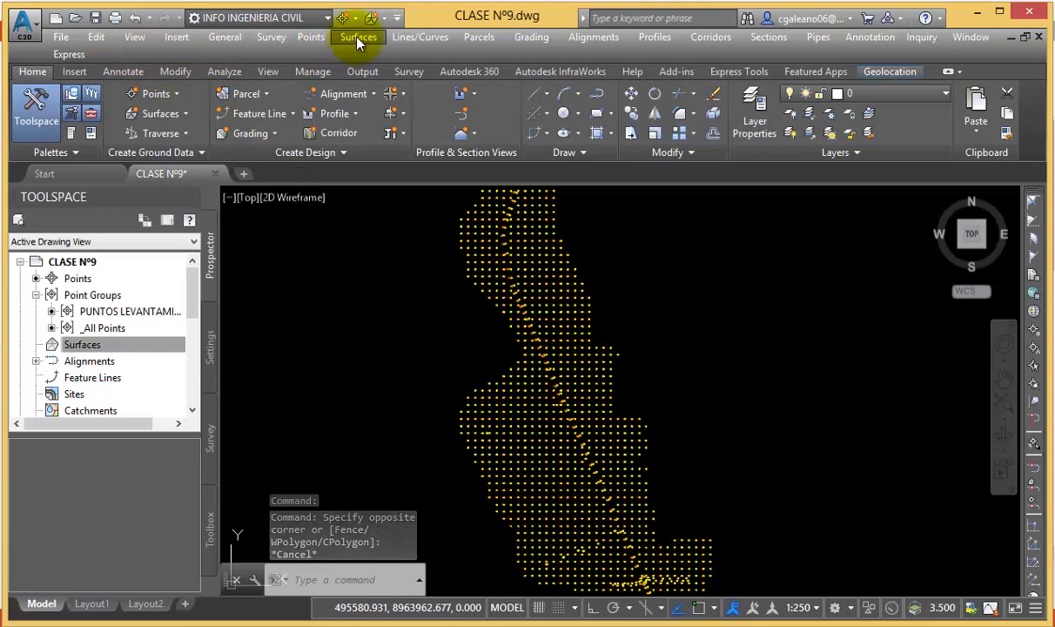
- Browse the ribbon Surfaces menu and the Create Surface dropdown, then close them
left_click(357, 39)
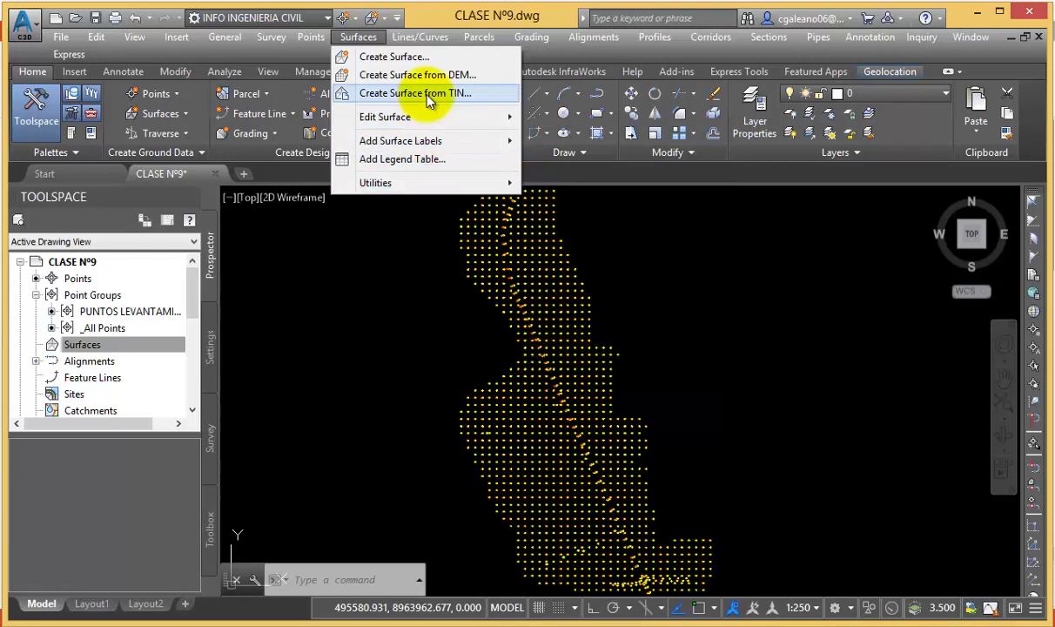
left_click(420, 19)
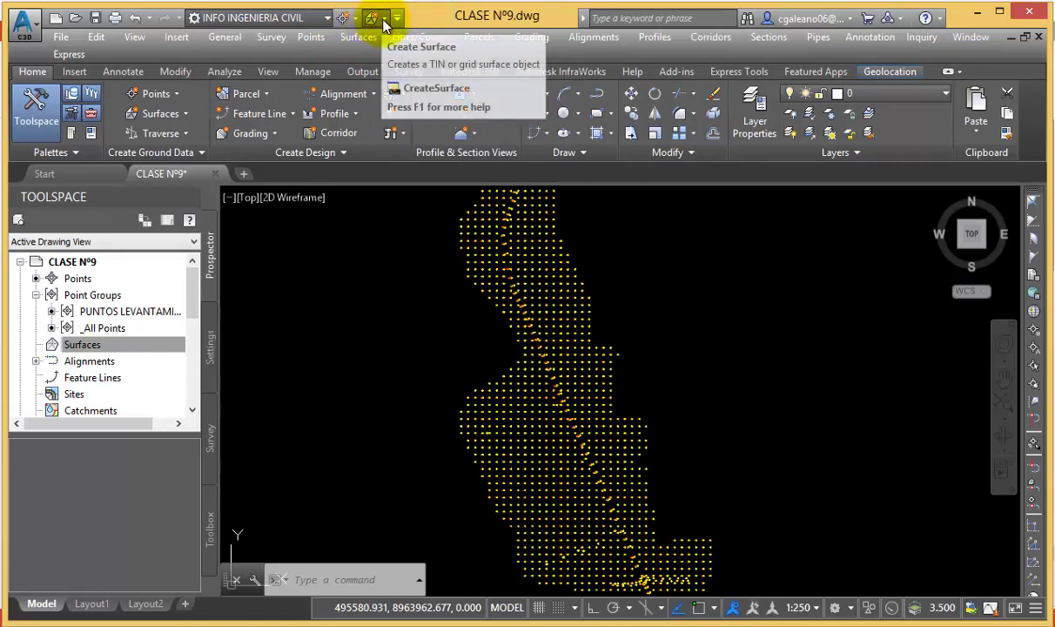
mouse_move(373, 19)
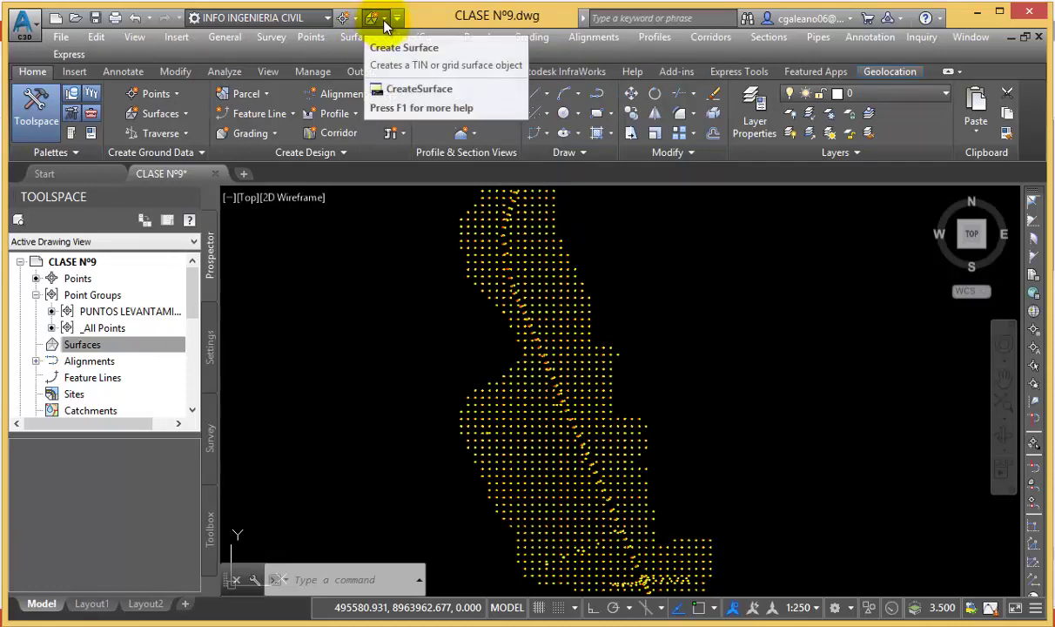
left_click(383, 20)
left_click(384, 20)
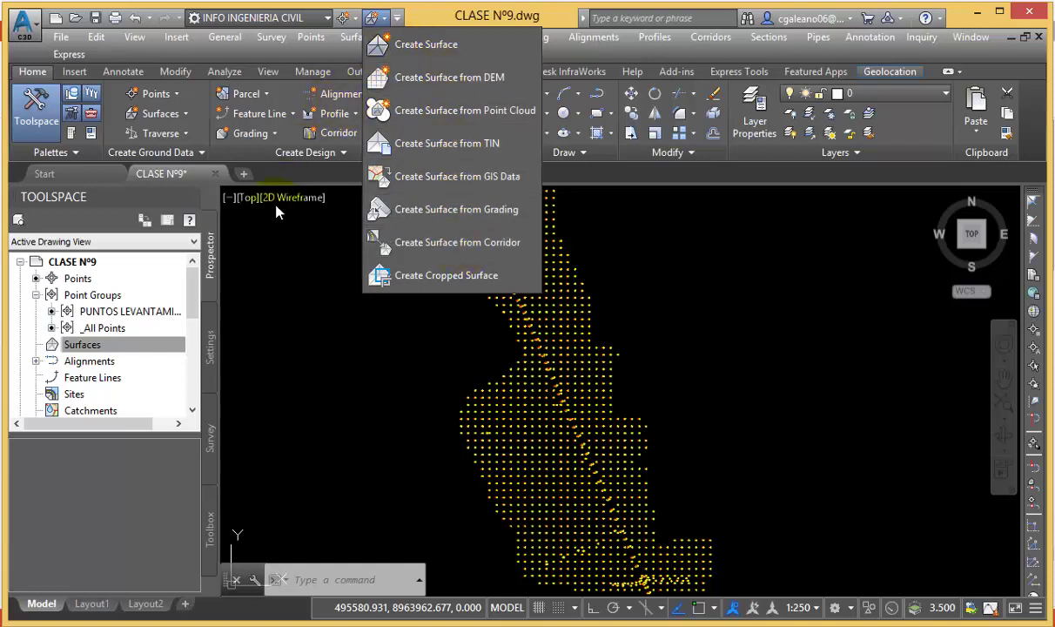
left_click(207, 242)
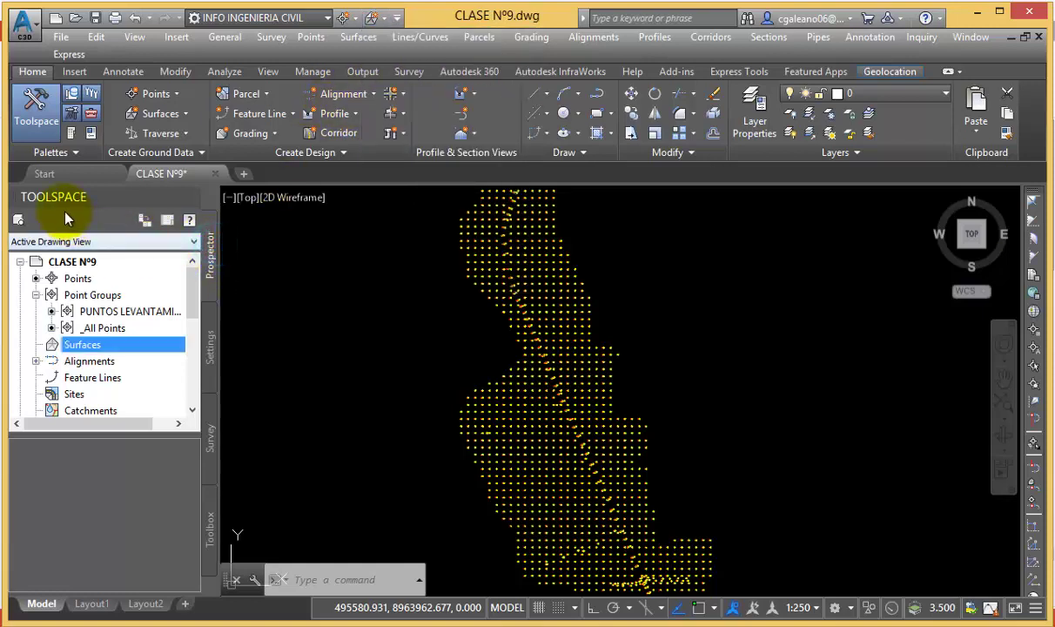
- Show the surface creation options on the Prospector Surfaces collection, then close them
right_click(98, 346)
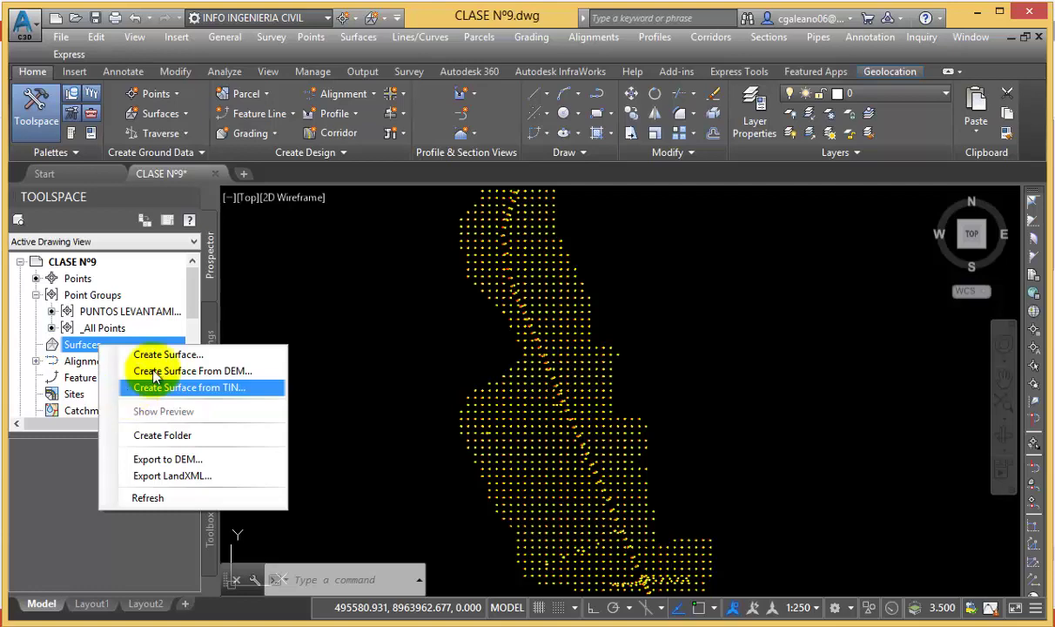
left_click(110, 361)
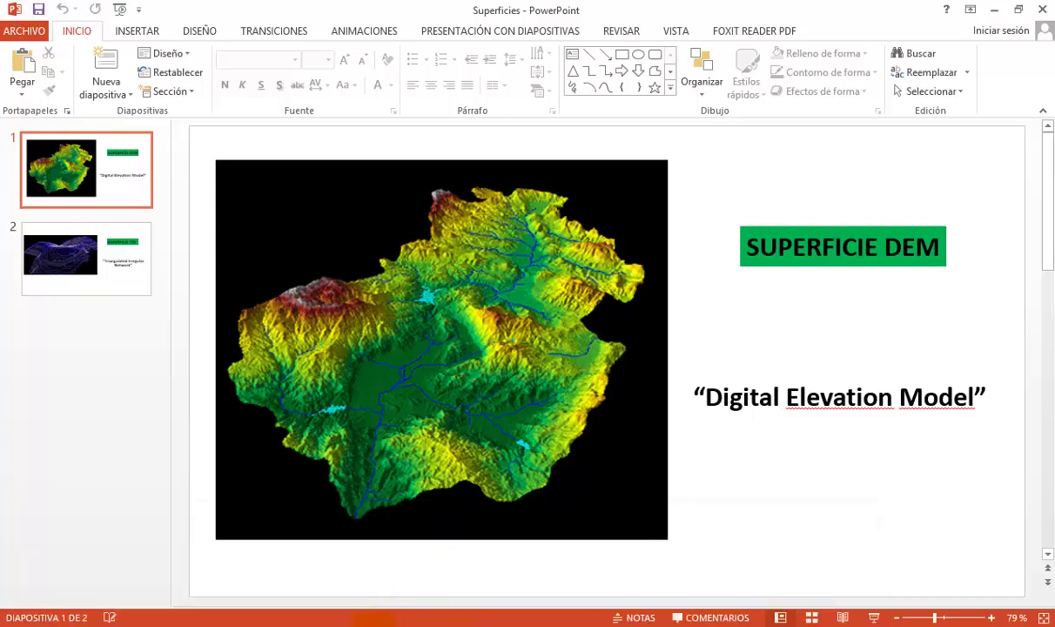
- Switch from the SUPERFICIE DEM slide back to the CLASE Nº9 Civil 3D drawing
left_click(374, 619)
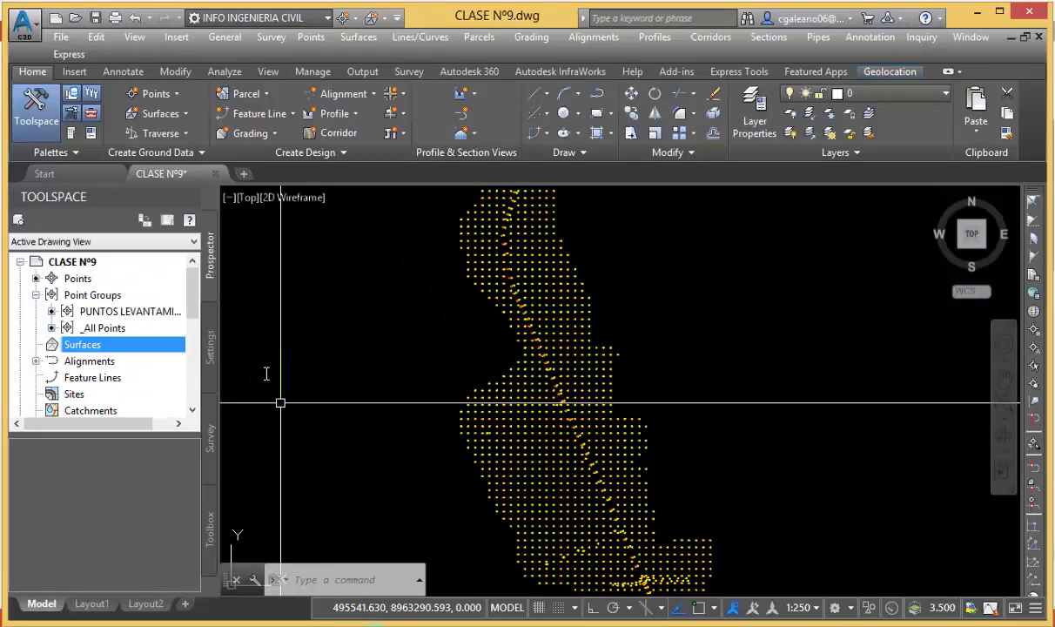
right_click(113, 349)
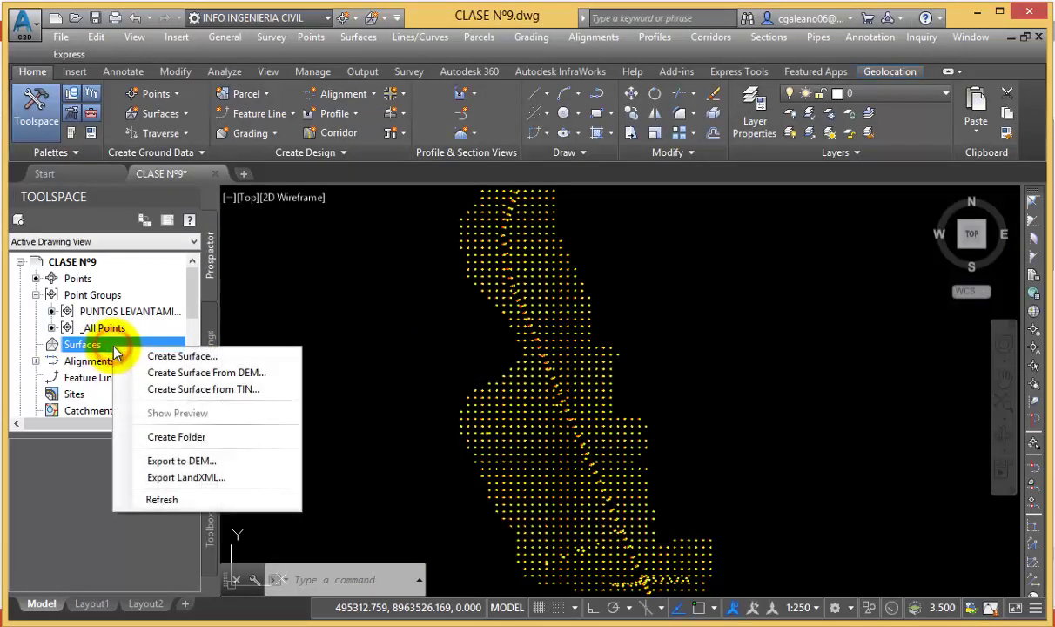
left_click(153, 376)
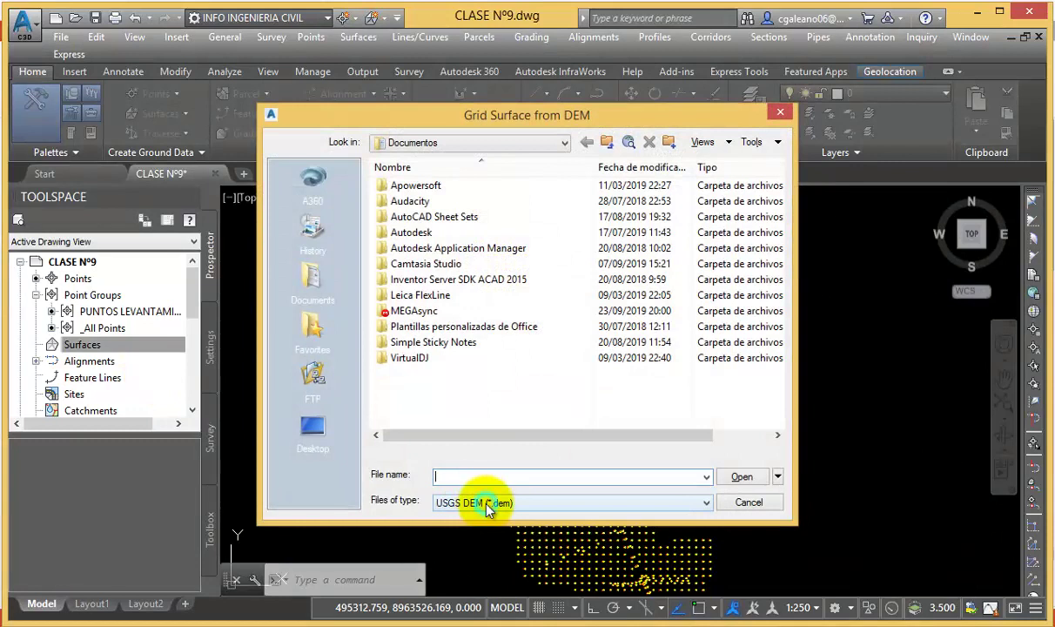
left_click(486, 507)
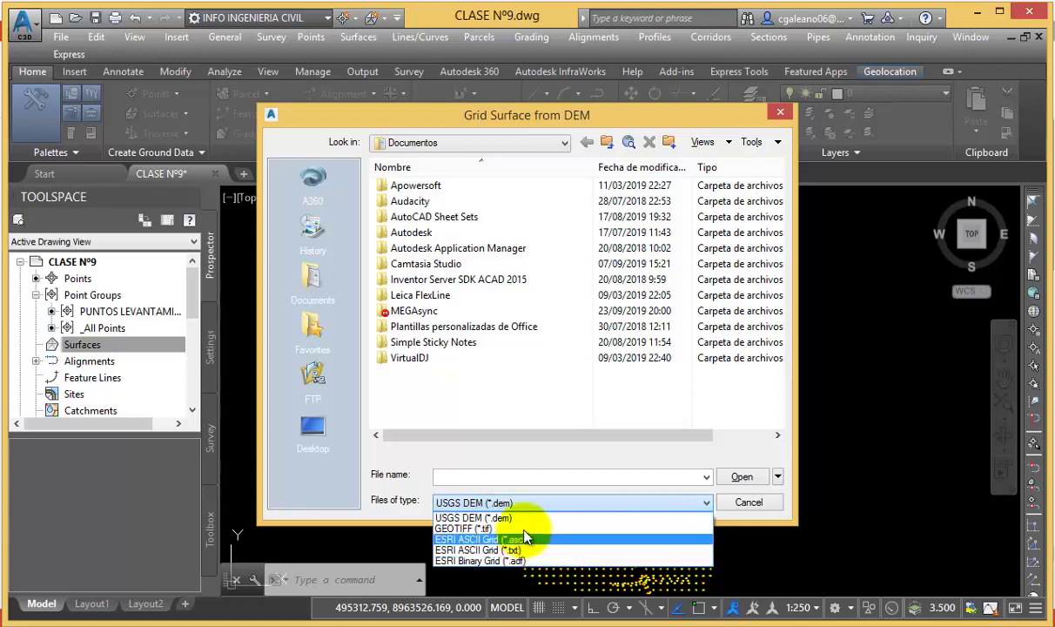
left_click(754, 510)
left_click(749, 504)
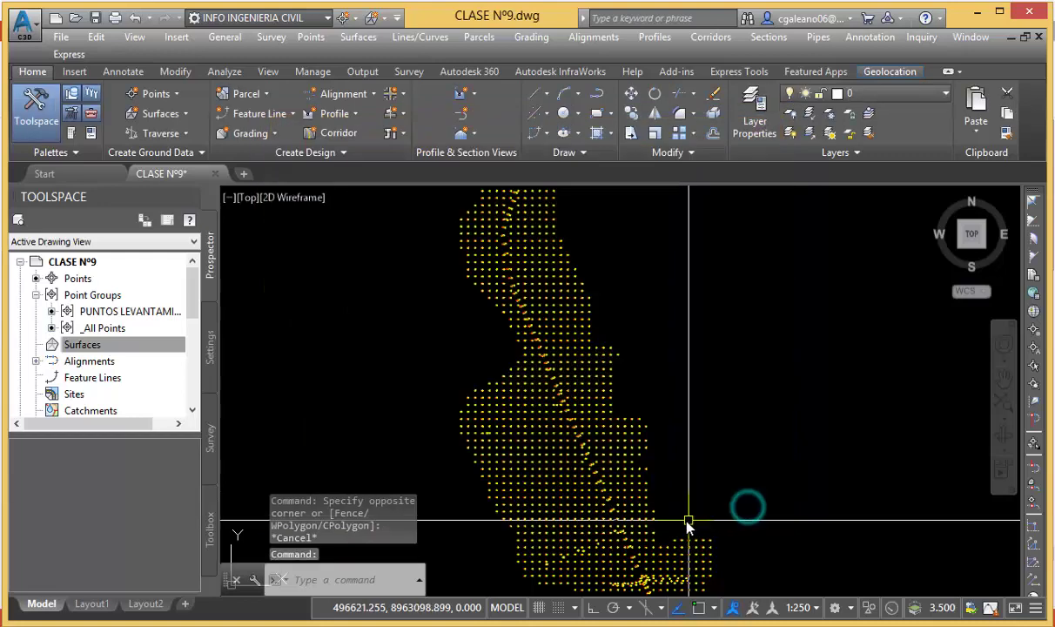
right_click(123, 349)
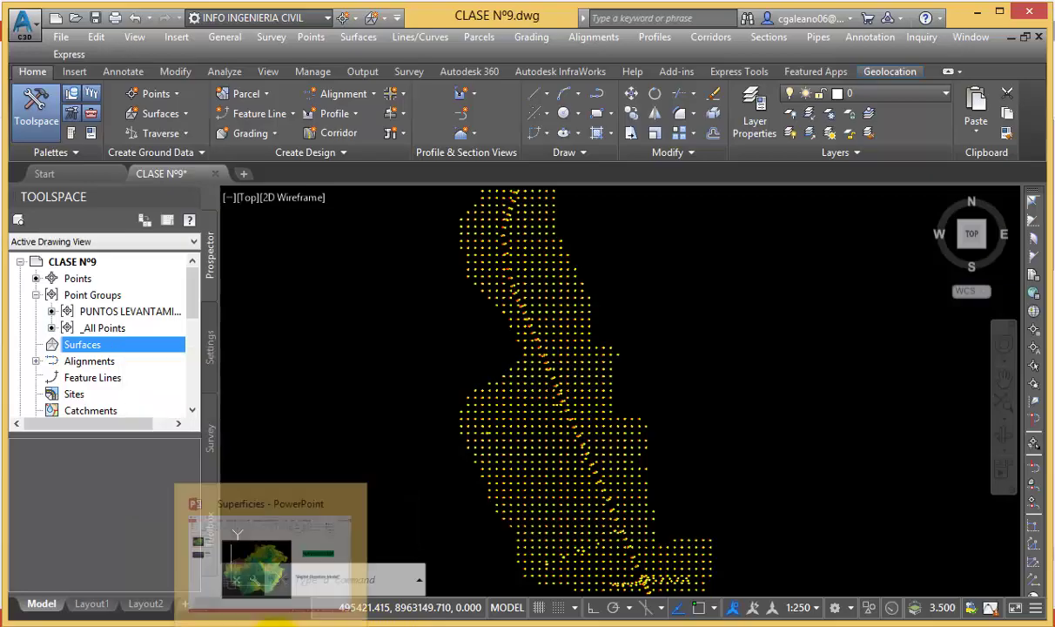
left_click(300, 574)
- View the Triangulated Irregular Network slide, then switch back to the CLASE Nº9 drawing
left_click(139, 250)
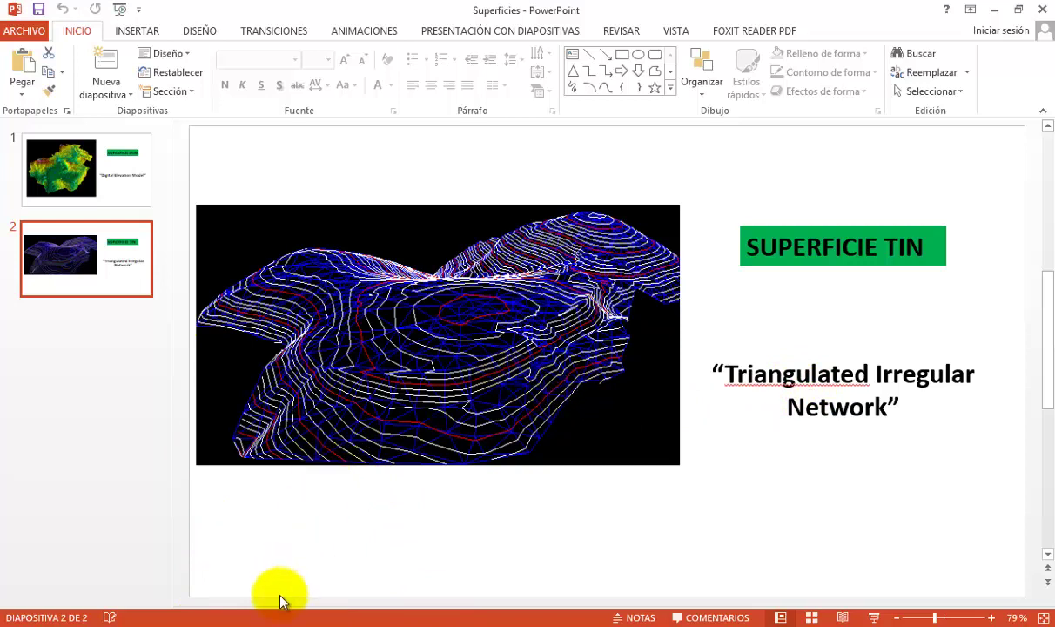
left_click(365, 620)
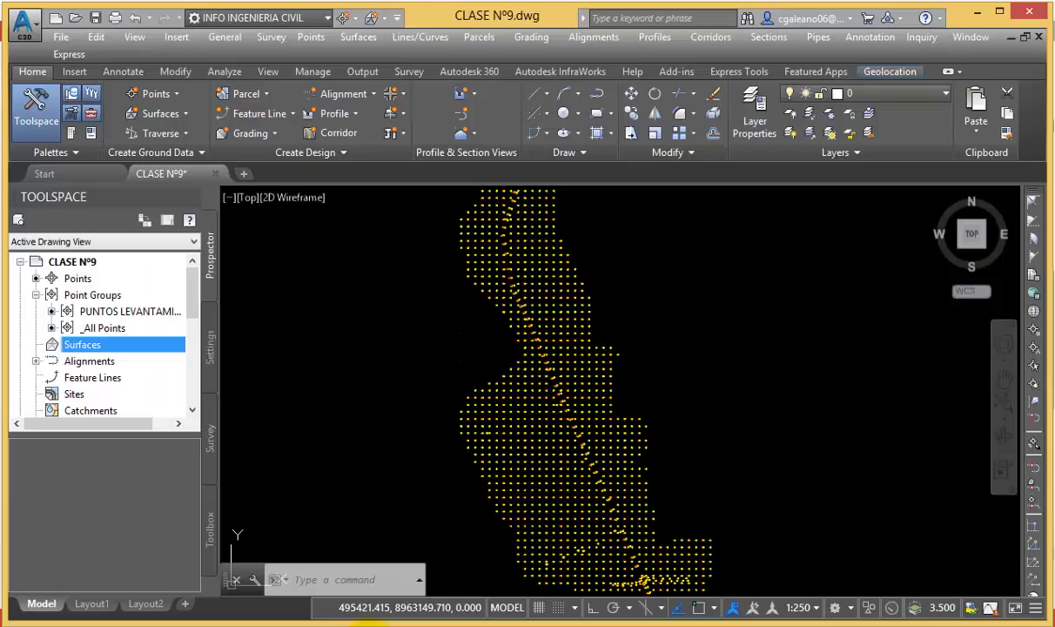
- Start a new surface from Prospector Surfaces, keeping its type as TIN surface
right_click(130, 347)
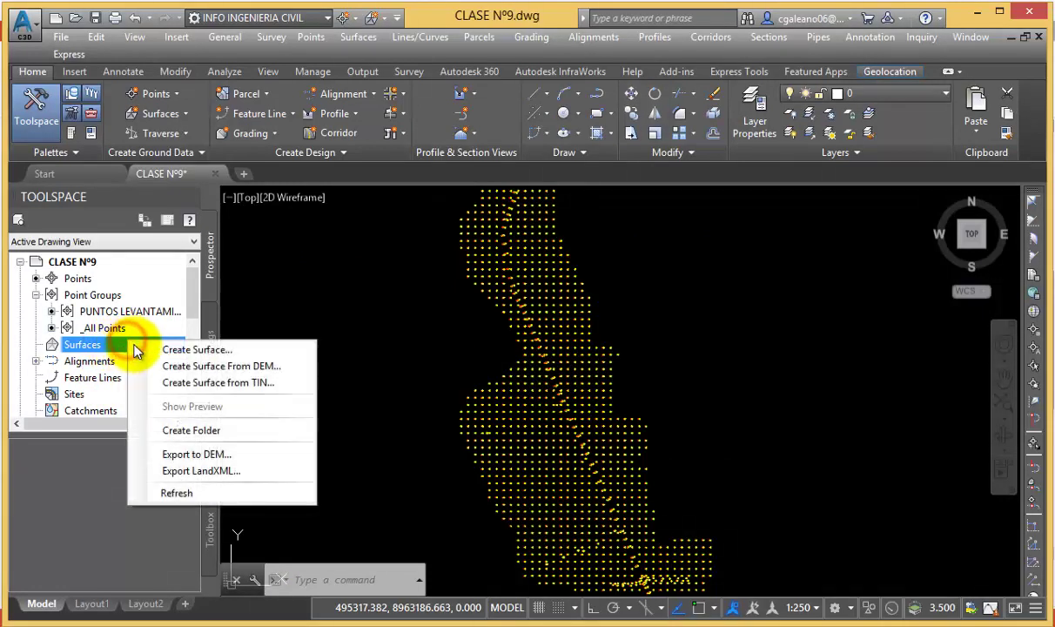
left_click(239, 350)
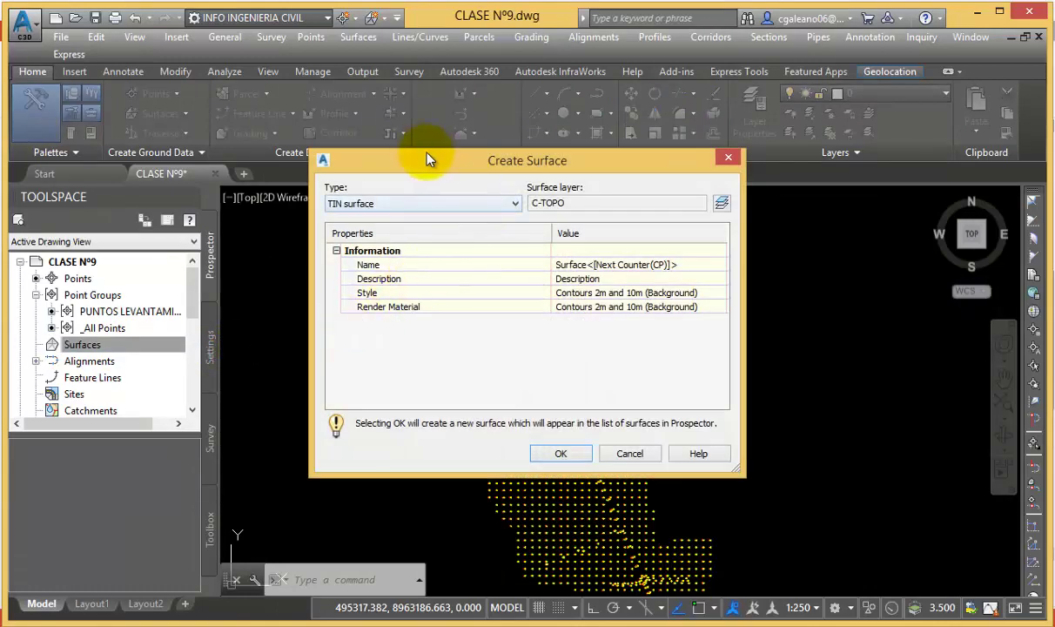
left_click(370, 205)
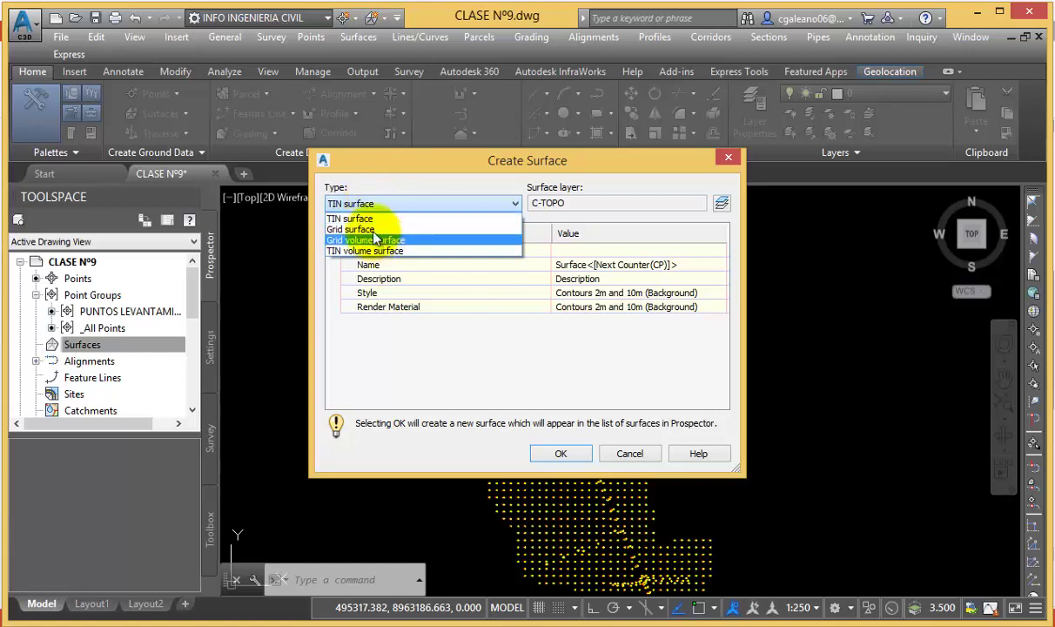
left_click(375, 220)
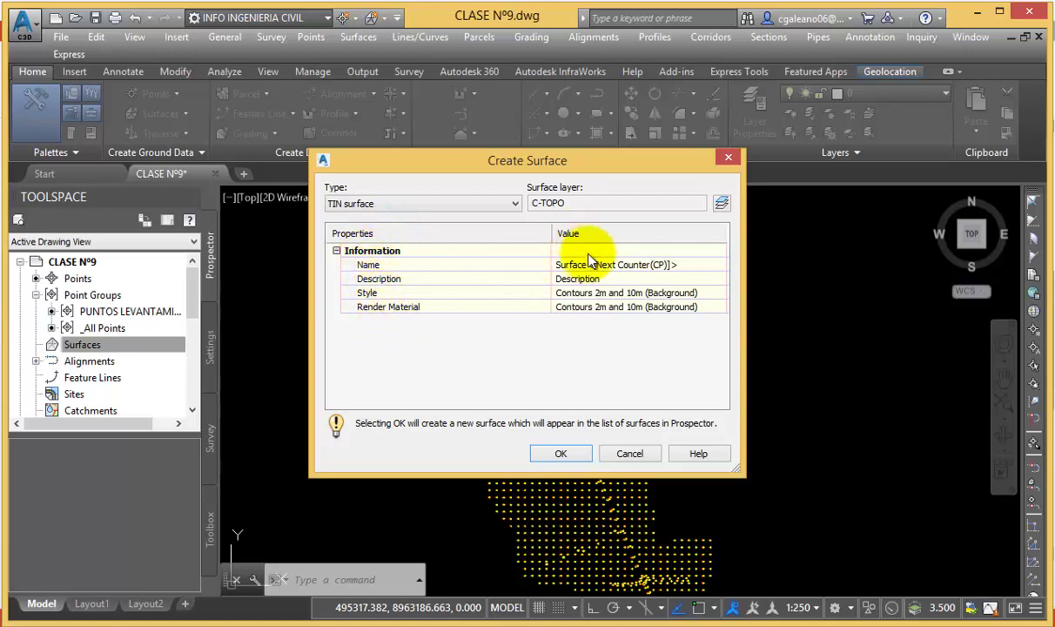
left_click(409, 265)
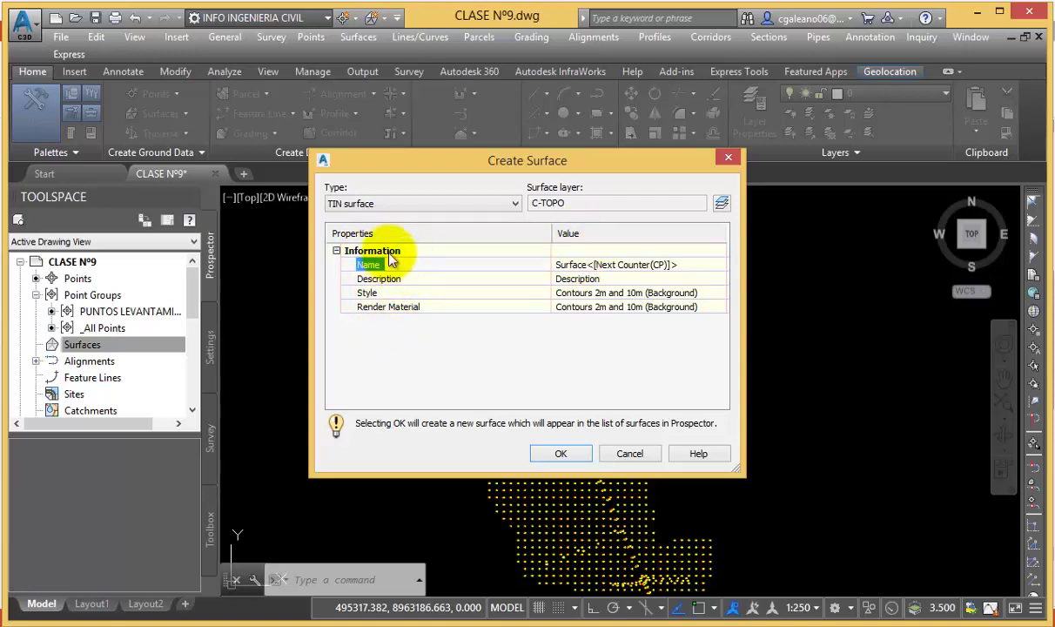
left_click(383, 205)
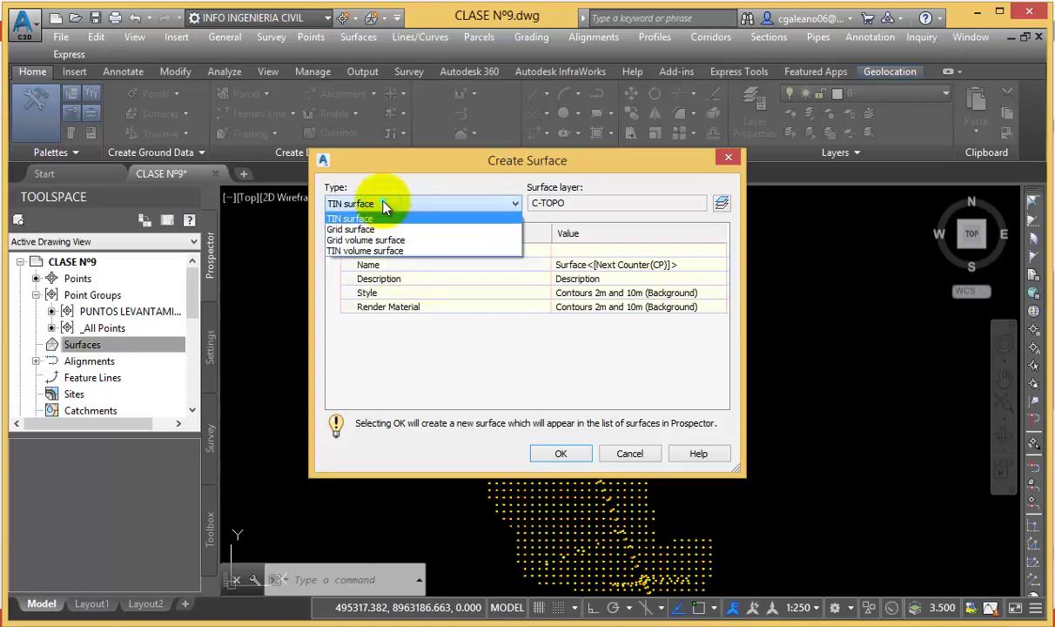
left_click(383, 205)
left_click(423, 265)
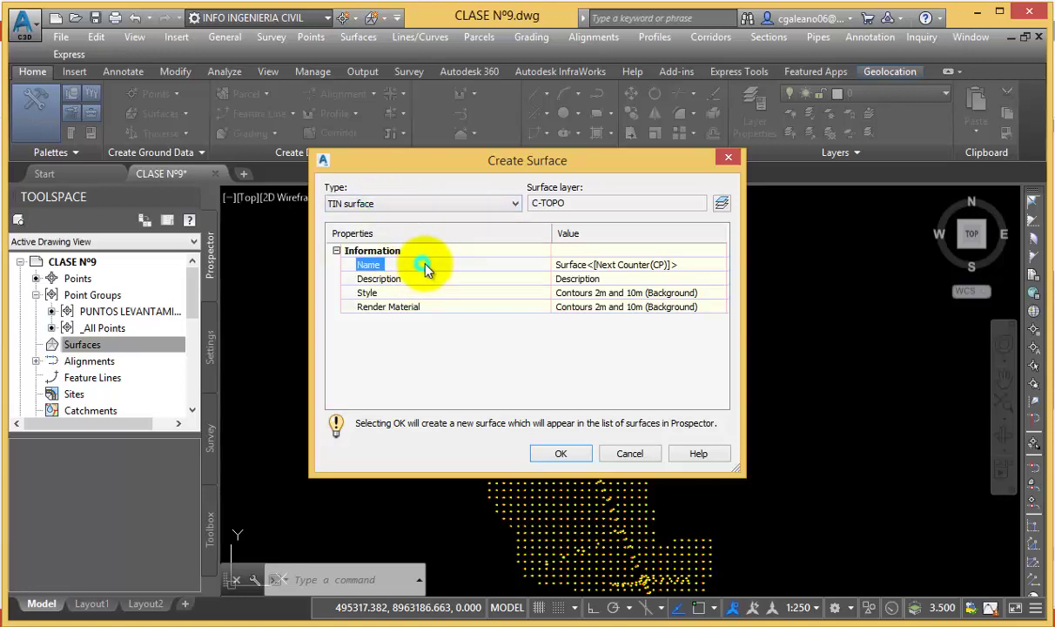
- Leave the default surface name and bring up the surface style selector
left_click(585, 267)
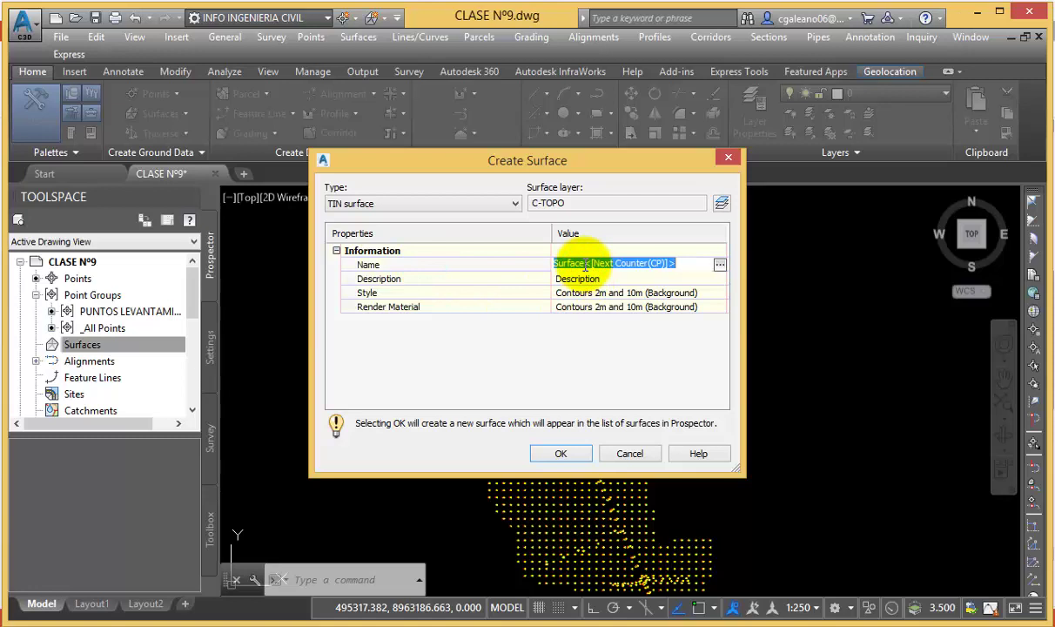
left_click(568, 280)
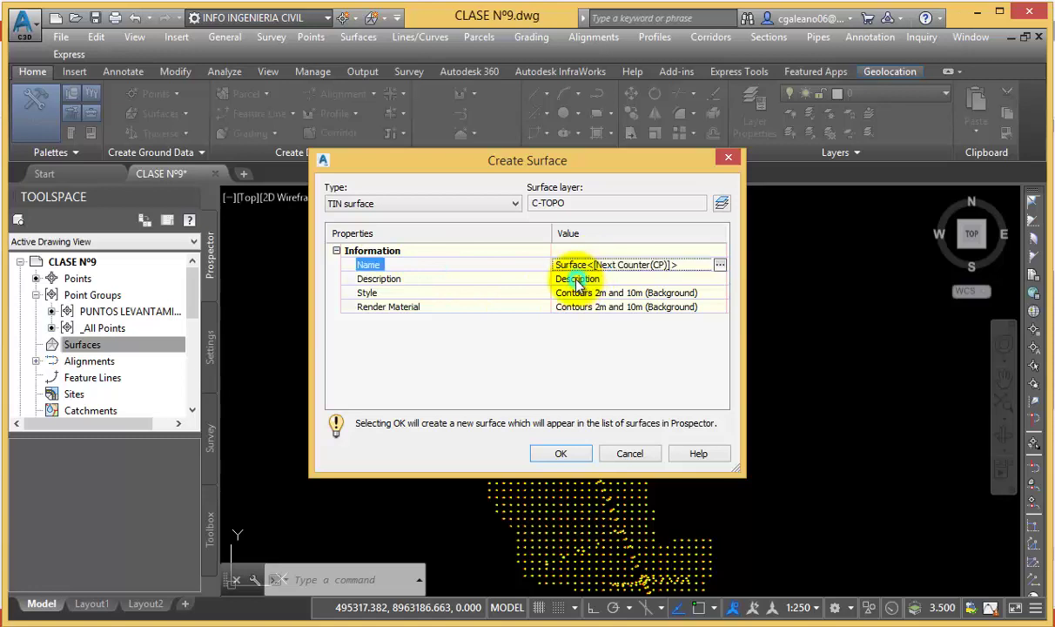
left_click(614, 292)
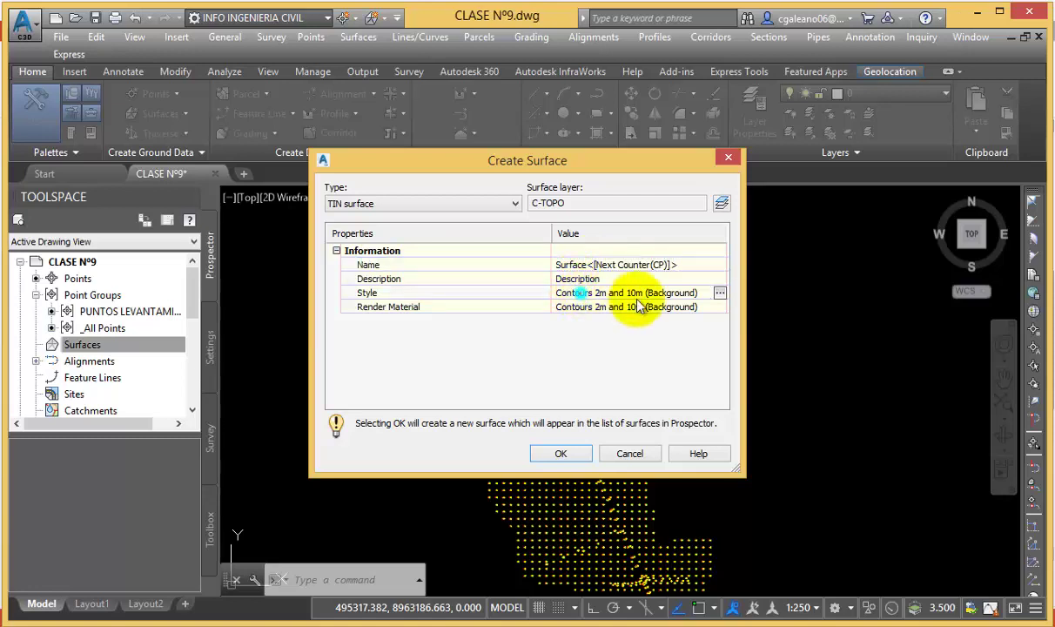
left_click(720, 294)
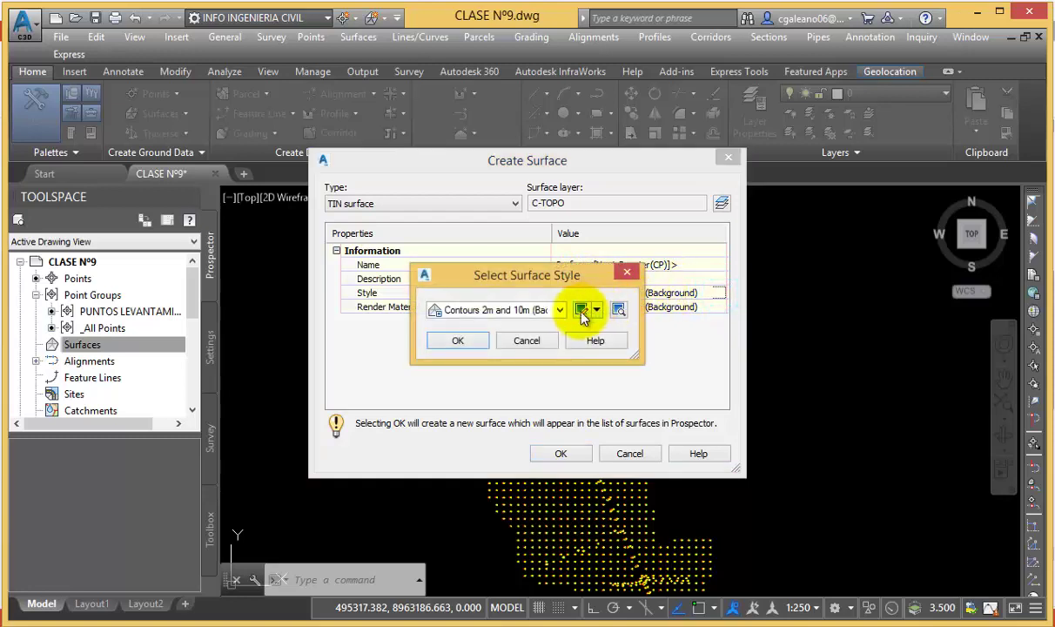
- Choose Contours 2m and 10m (Background) as the surface style and confirm
left_click_drag(558, 279, 620, 248)
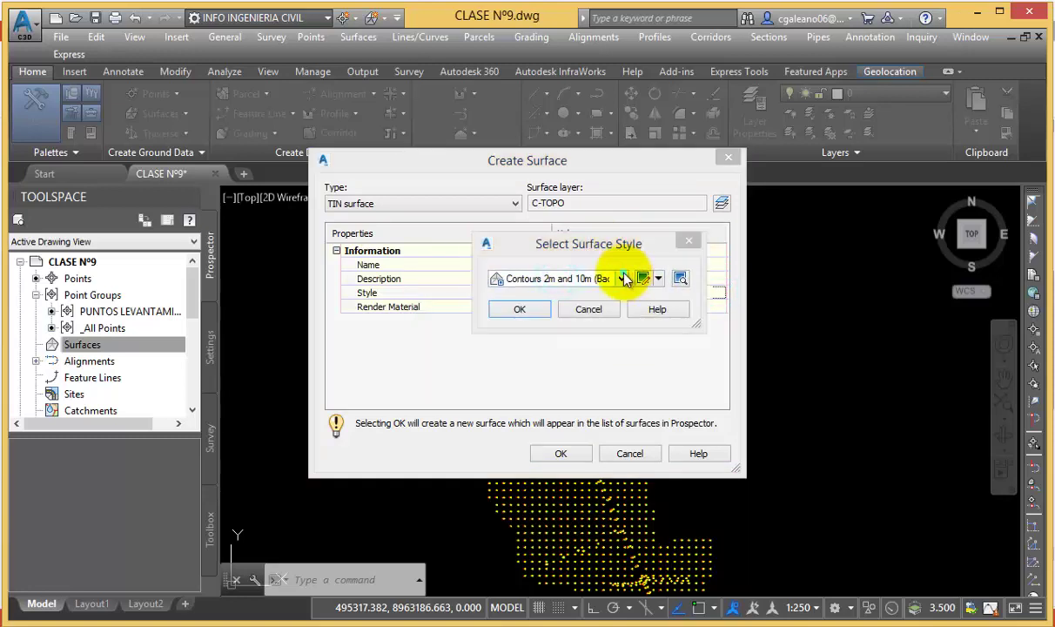
left_click(623, 278)
left_click(623, 278)
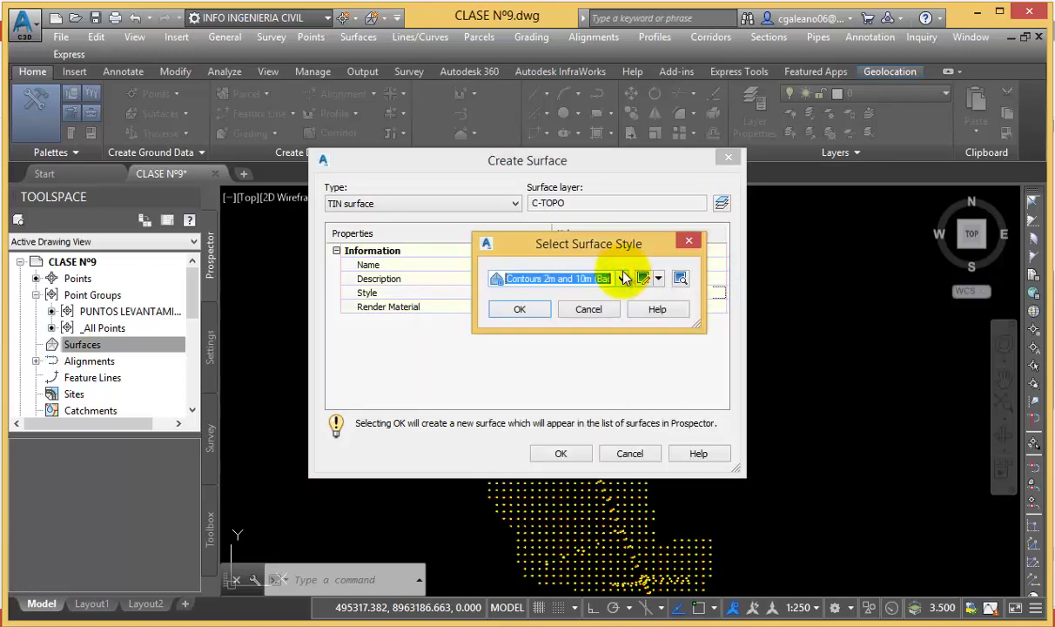
left_click(622, 278)
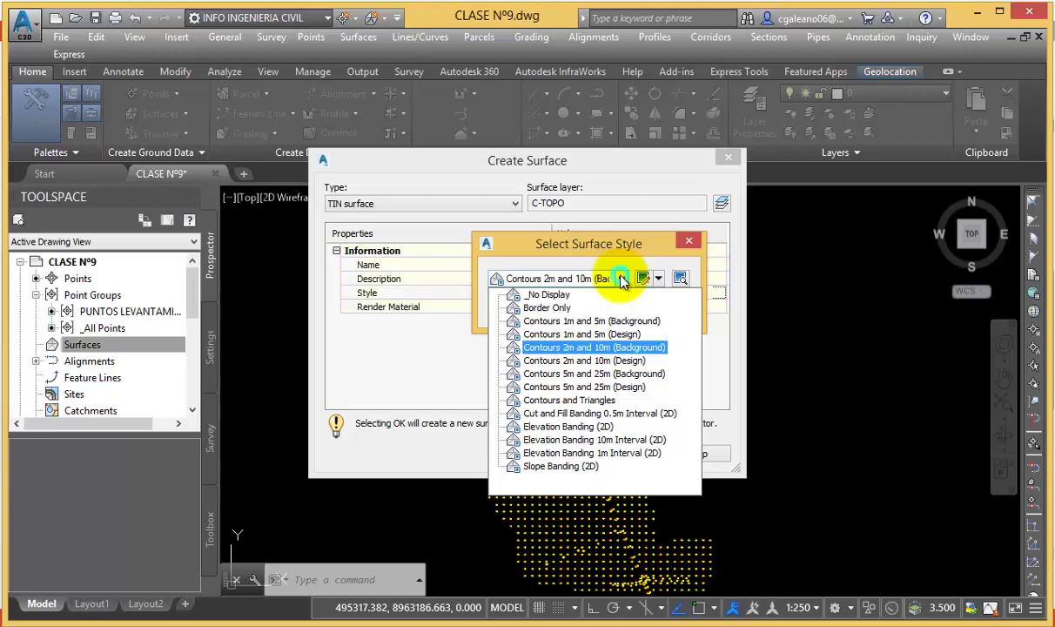
left_click(622, 279)
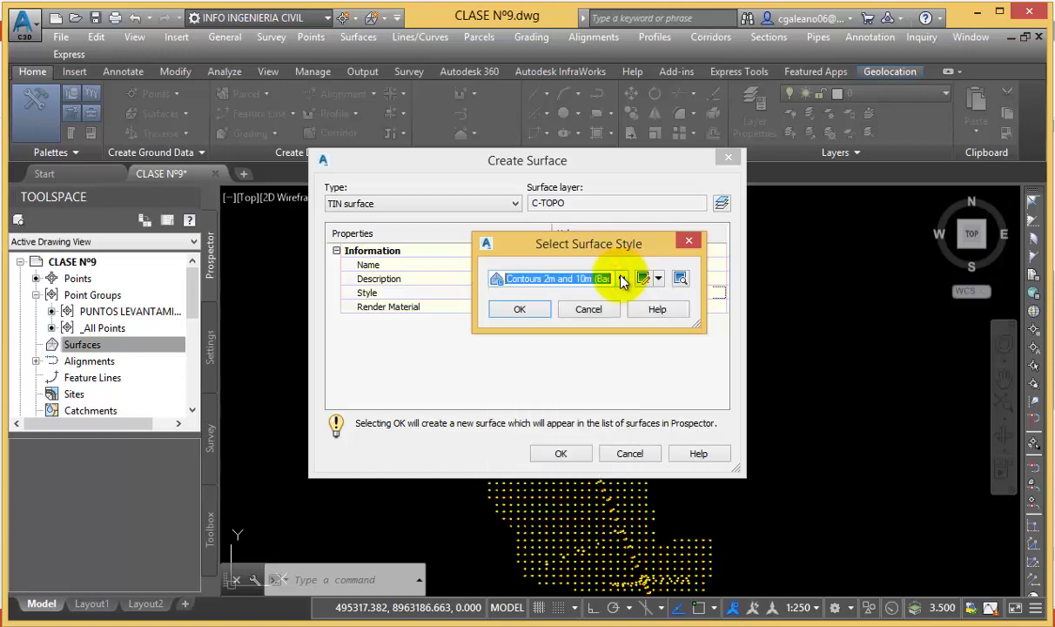
left_click(588, 312)
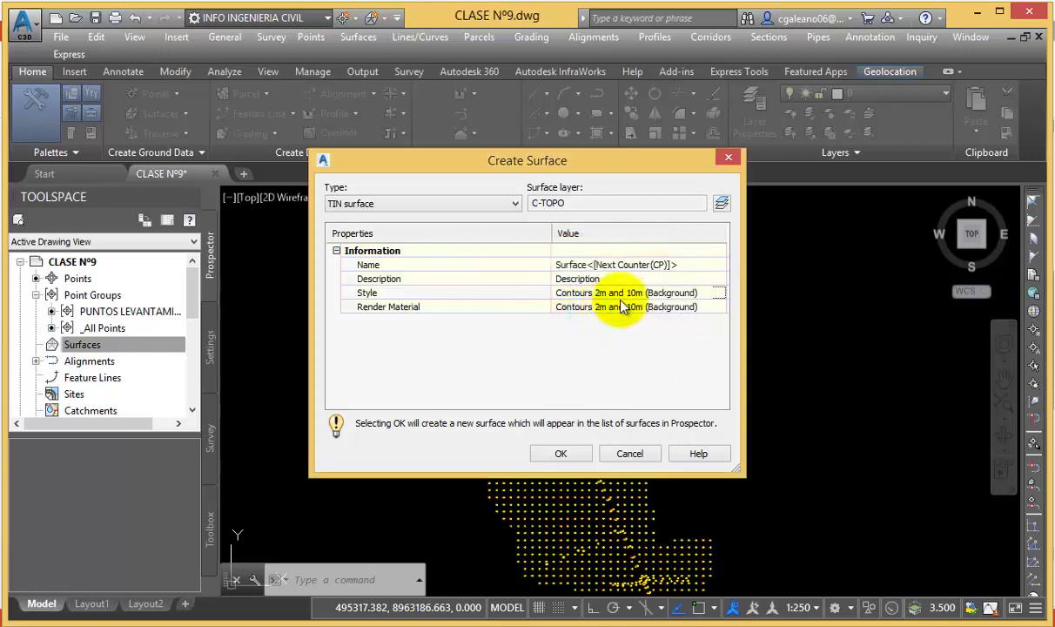
- Browse the render material list and cancel, keeping Render Material as <none>
left_click(407, 308)
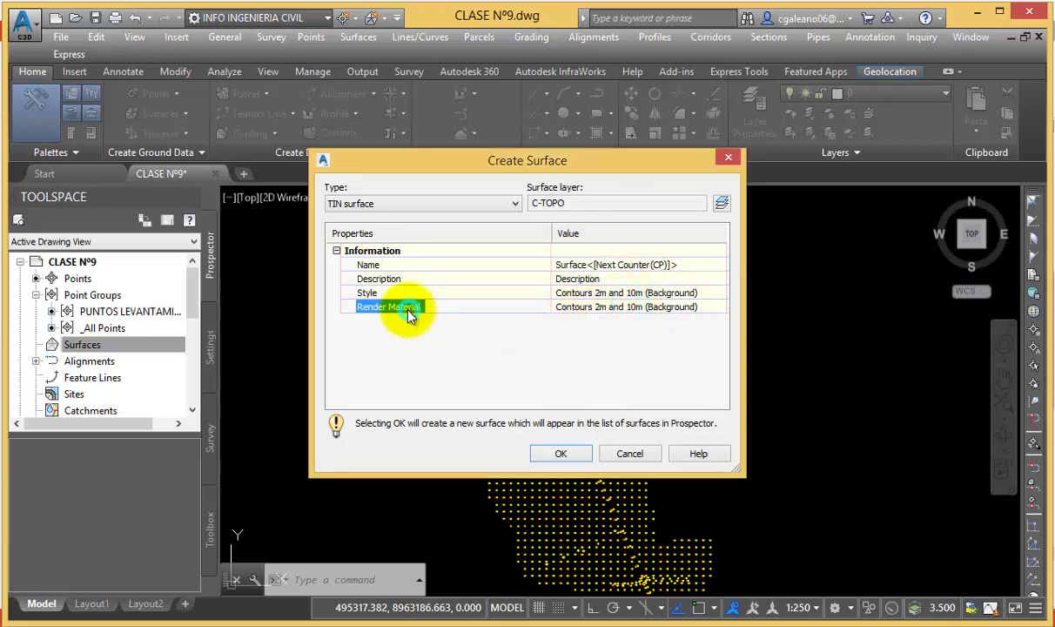
left_click(707, 309)
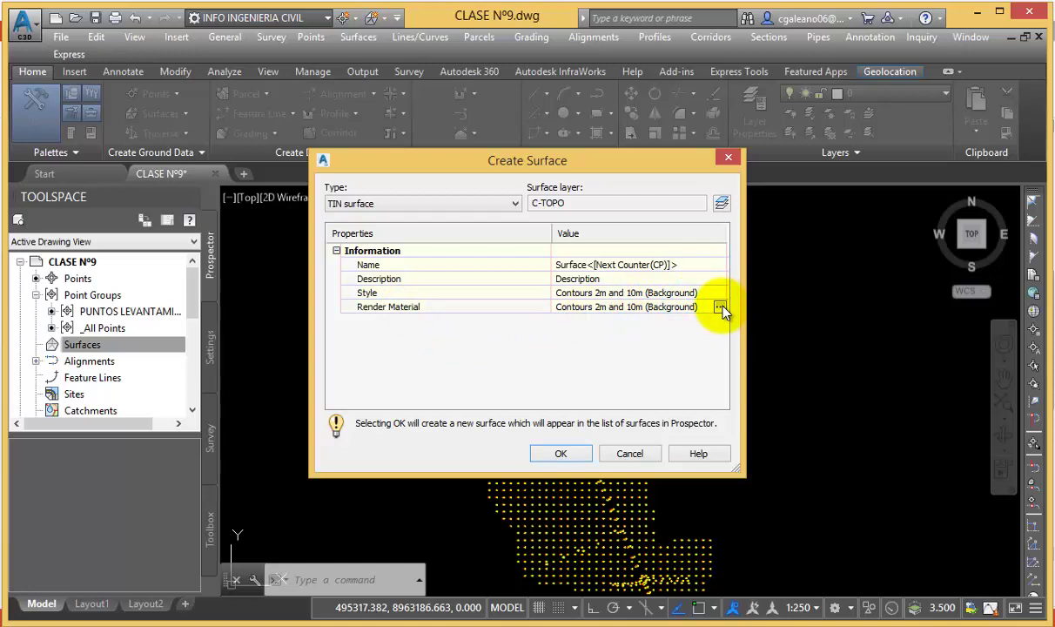
left_click(719, 307)
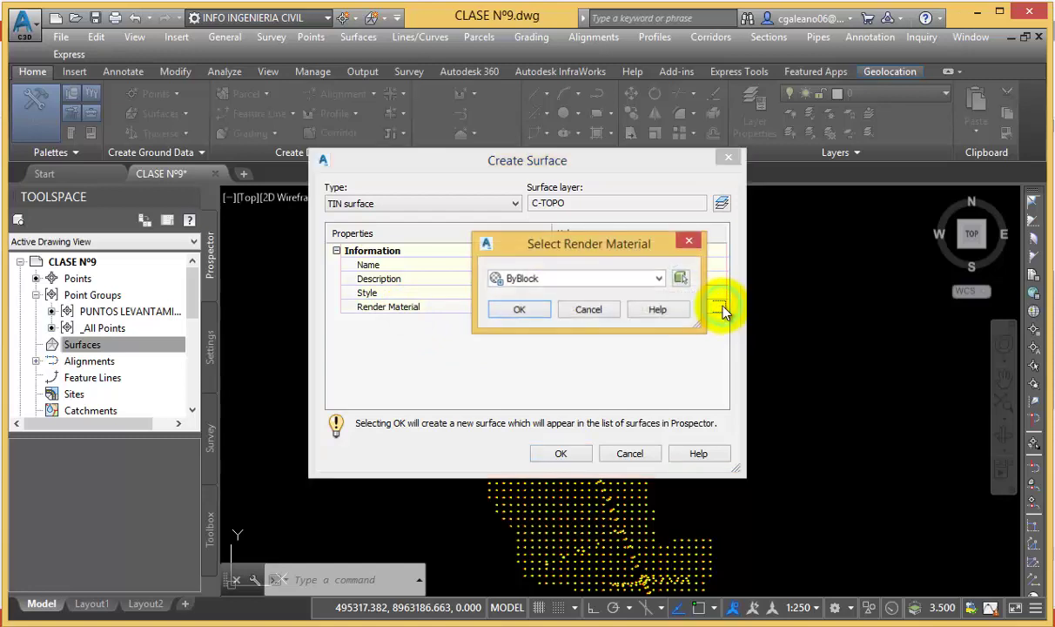
left_click(659, 278)
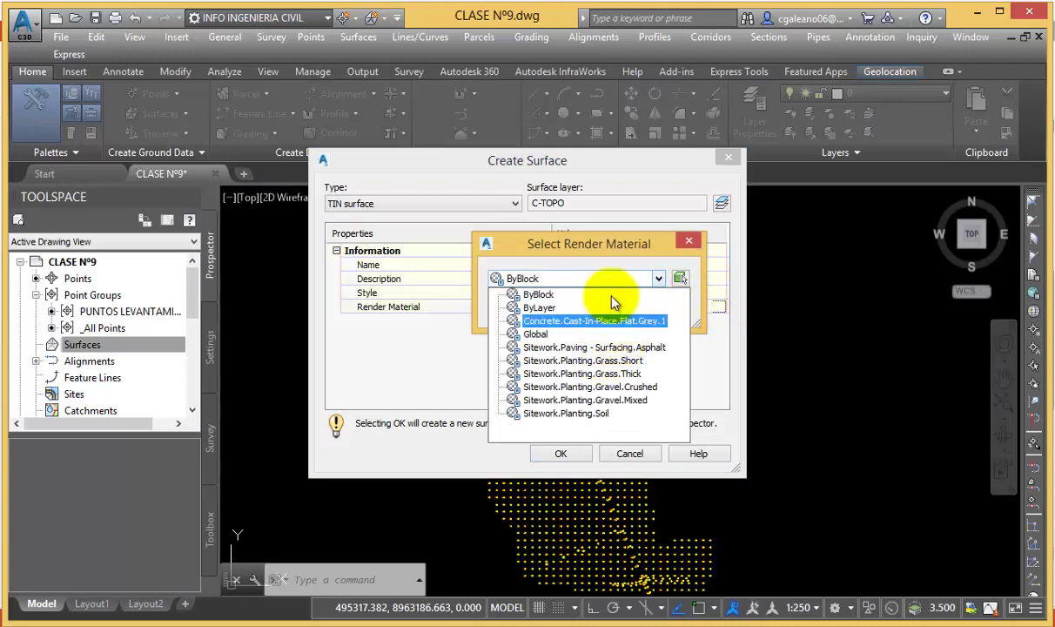
left_click(607, 425)
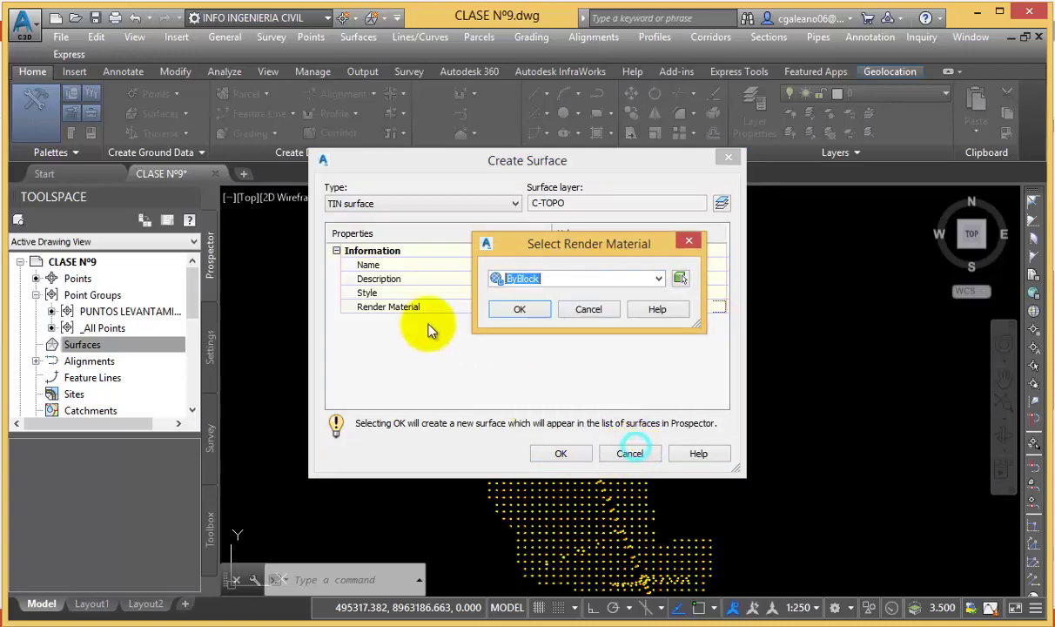
left_click(595, 313)
left_click(418, 203)
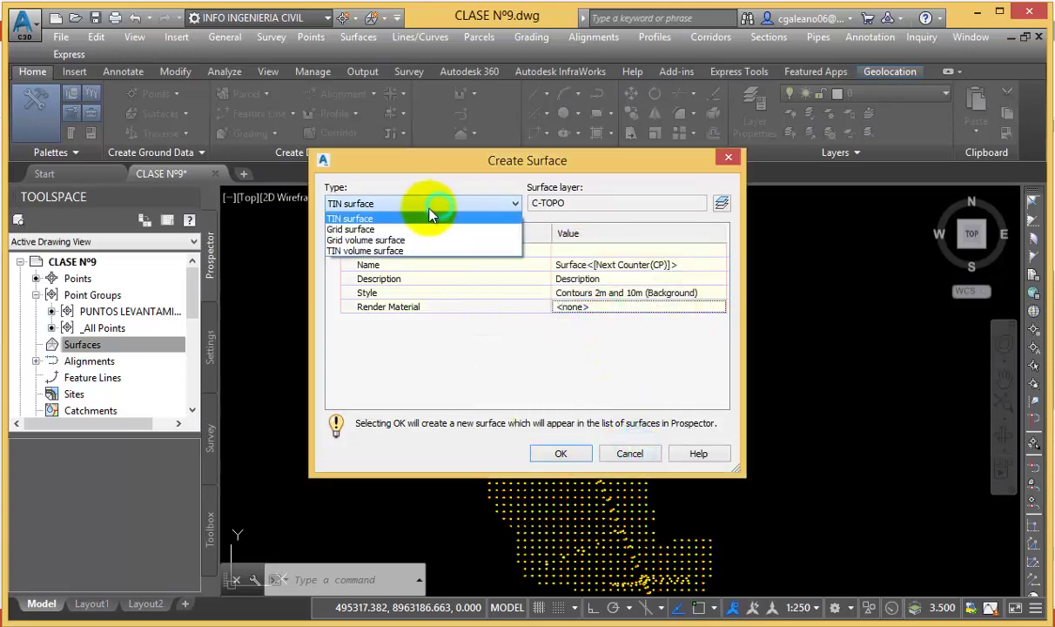
- Switch the surface type to Grid volume surface with 25.000m spacing and cut factor 1.000
left_click(374, 230)
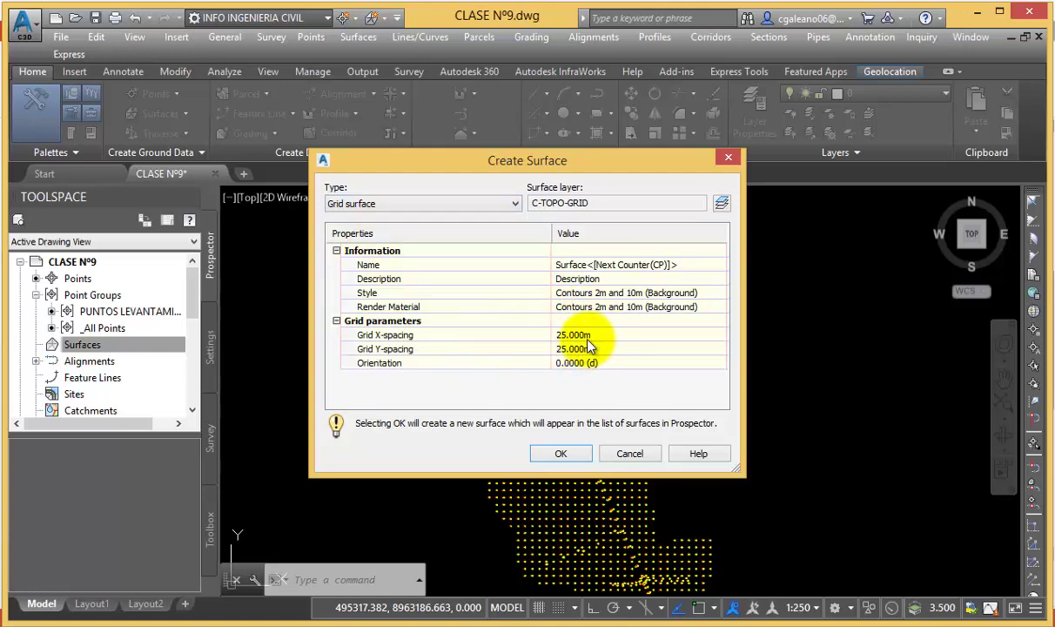
left_click(432, 209)
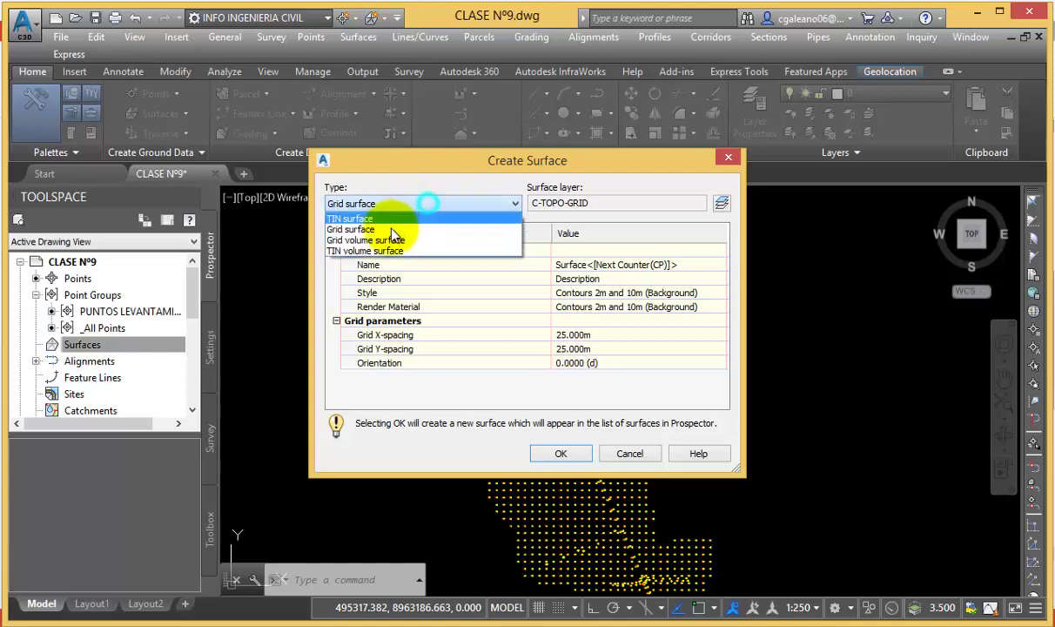
left_click(409, 242)
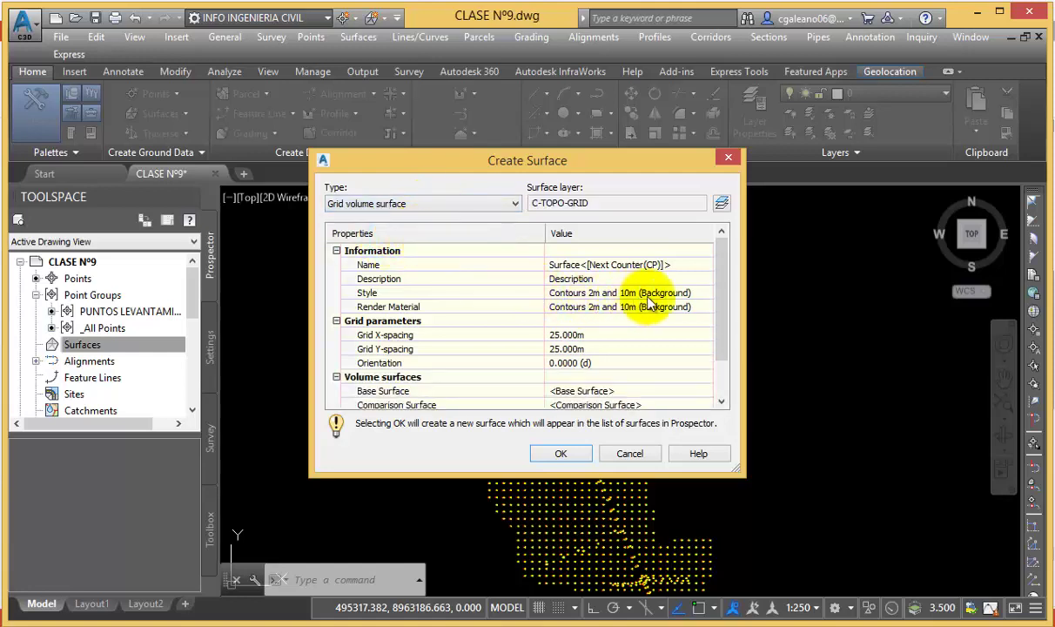
left_click_drag(721, 246, 722, 279)
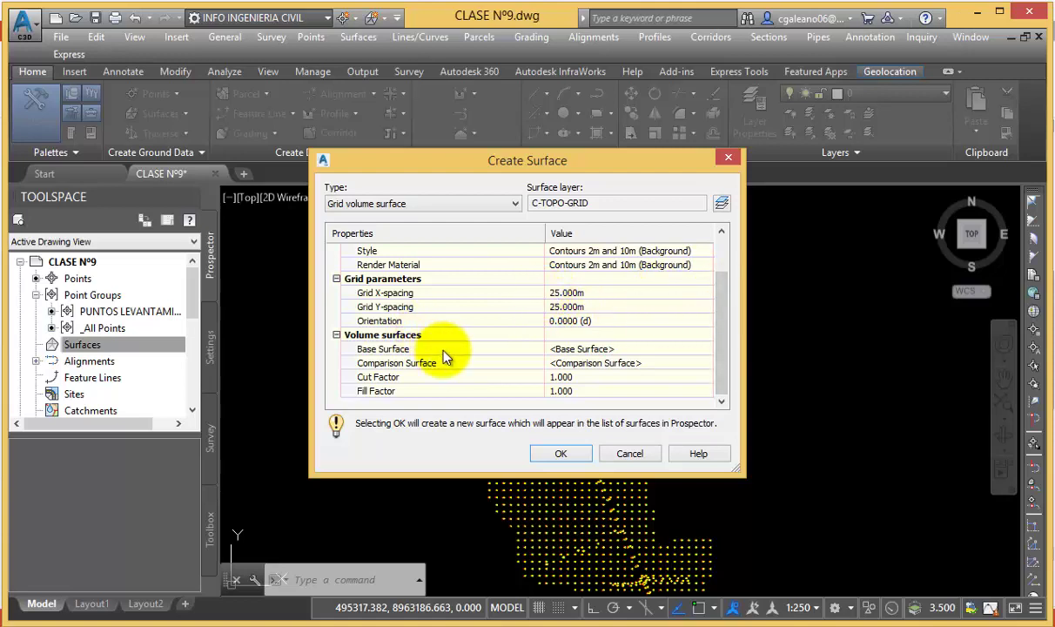
left_click(405, 356)
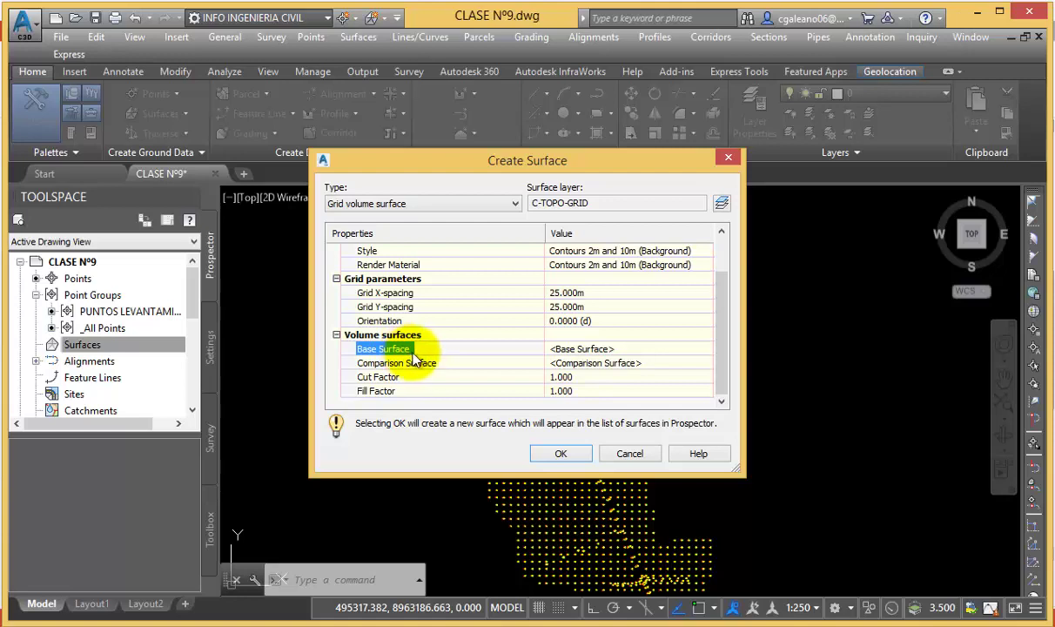
left_click(431, 364)
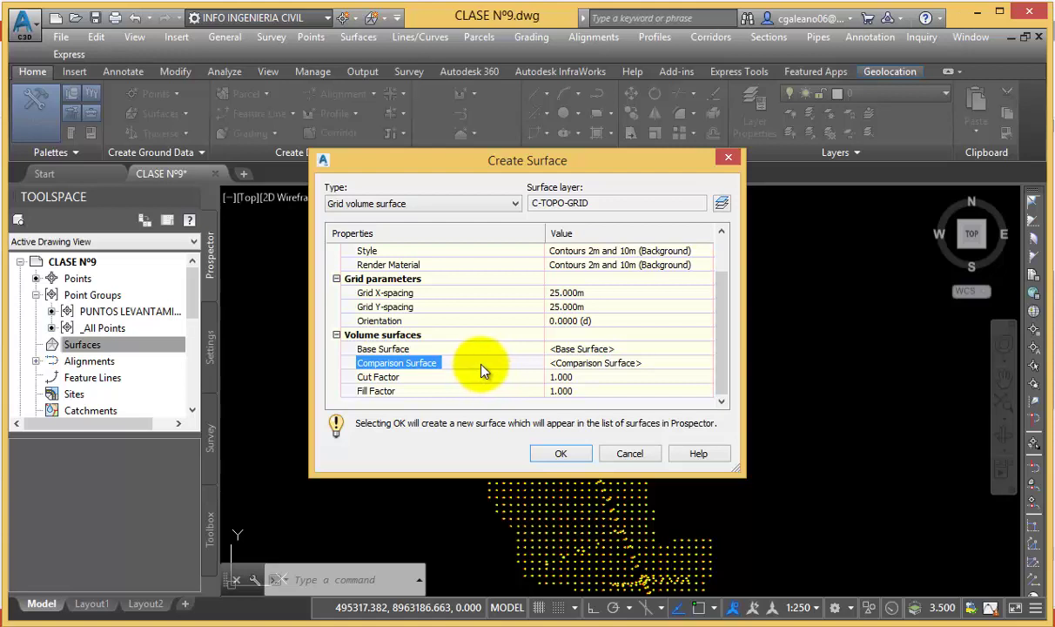
left_click(557, 377)
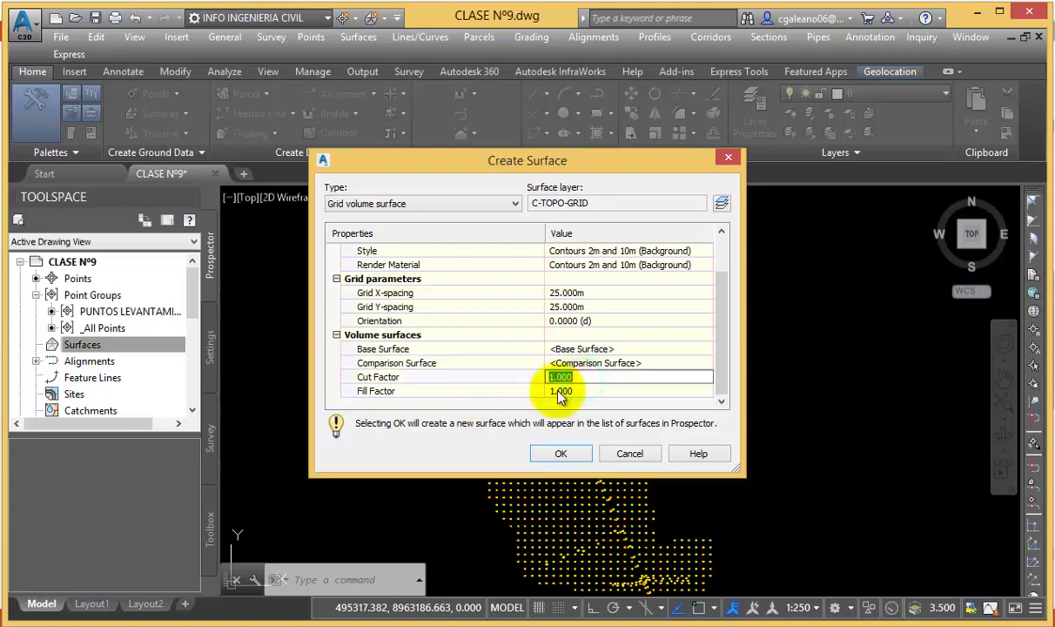
key("Return")
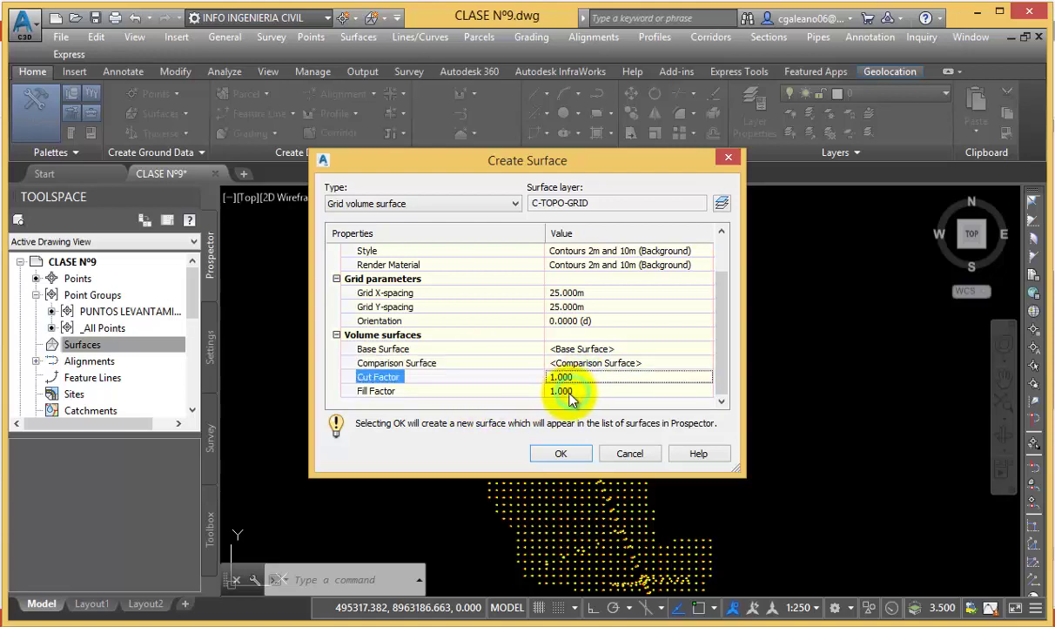
left_click(363, 204)
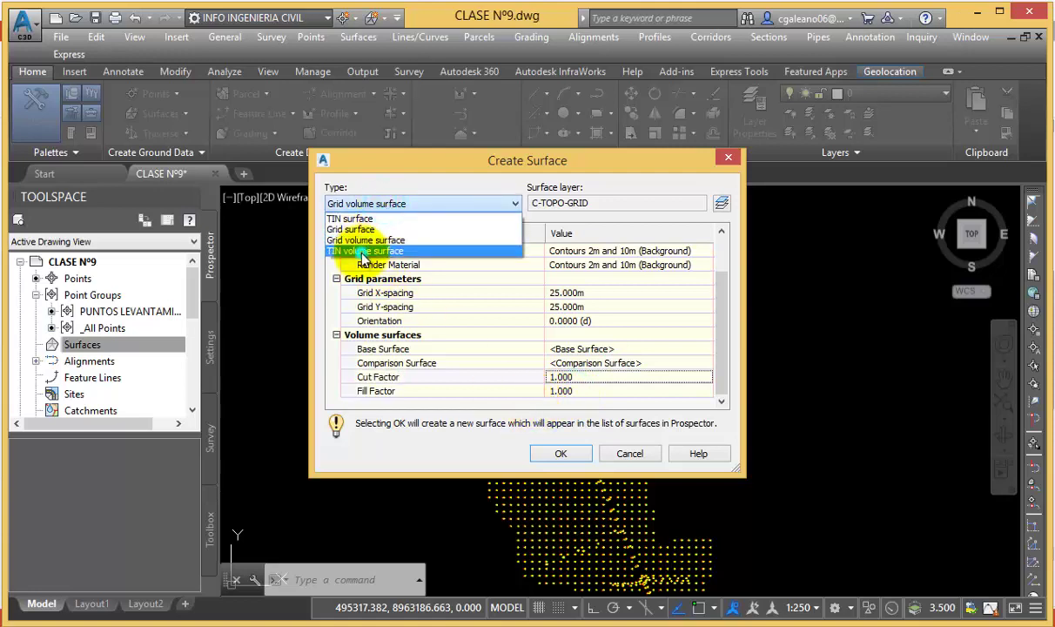
- Try TIN volume surface, review its name, style and base surface, then revert to TIN surface
left_click(363, 253)
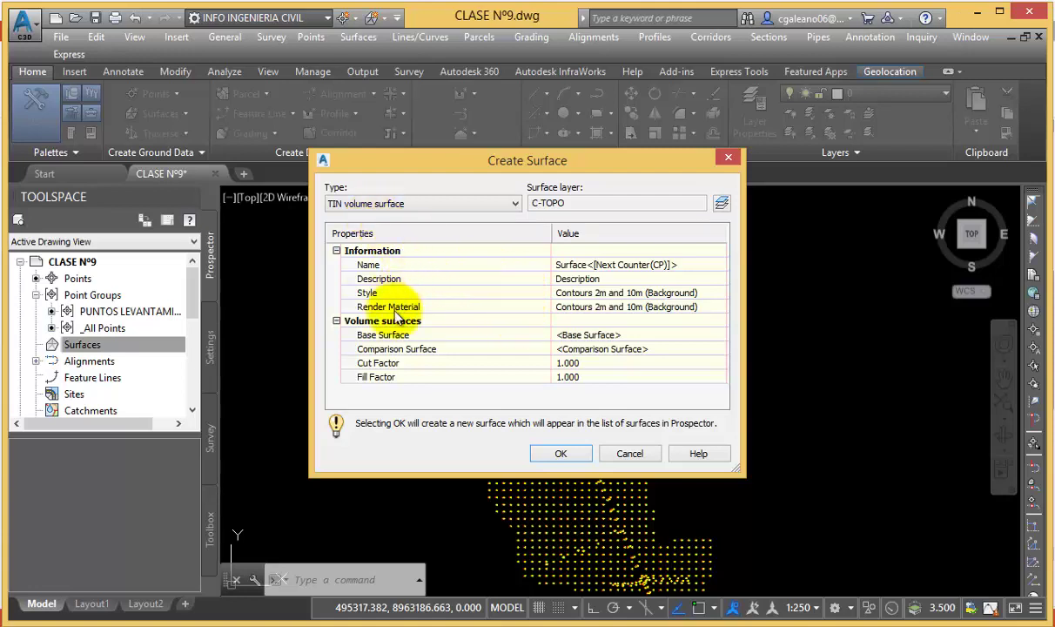
left_click(601, 263)
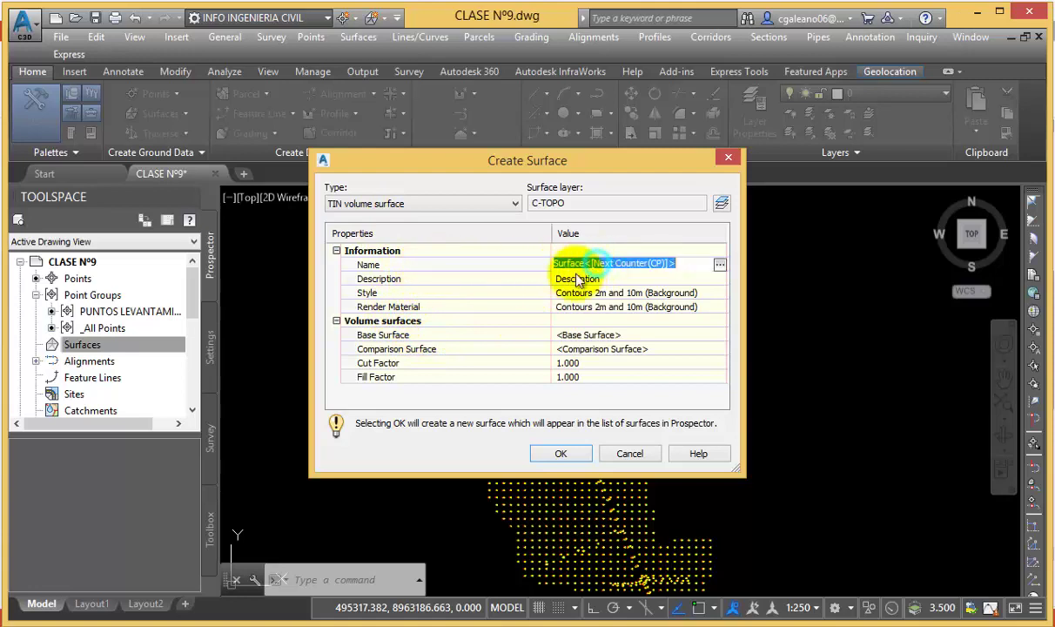
left_click(605, 293)
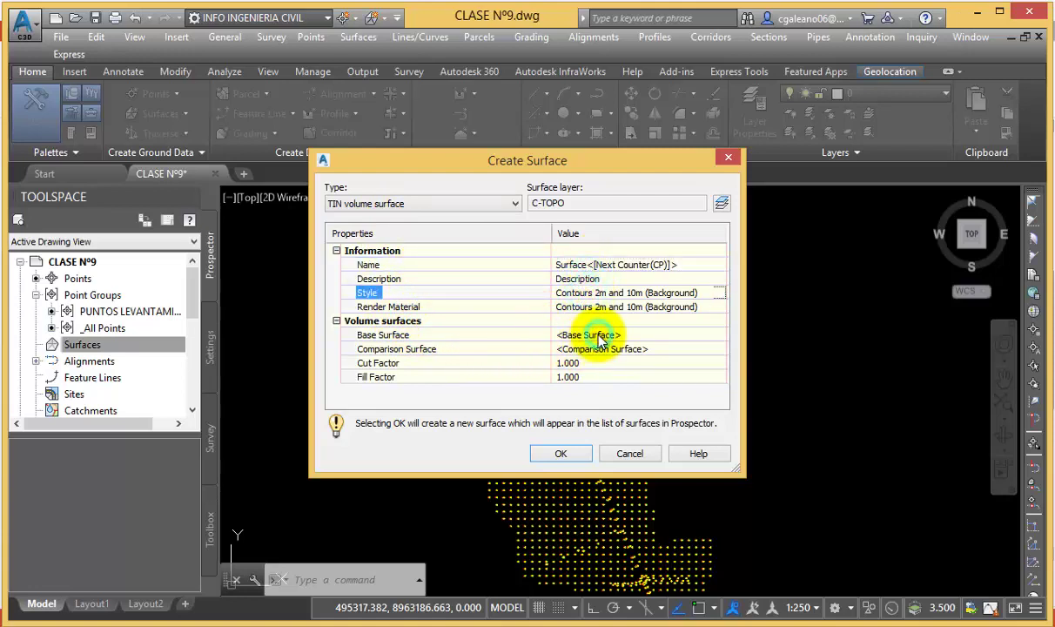
left_click(592, 336)
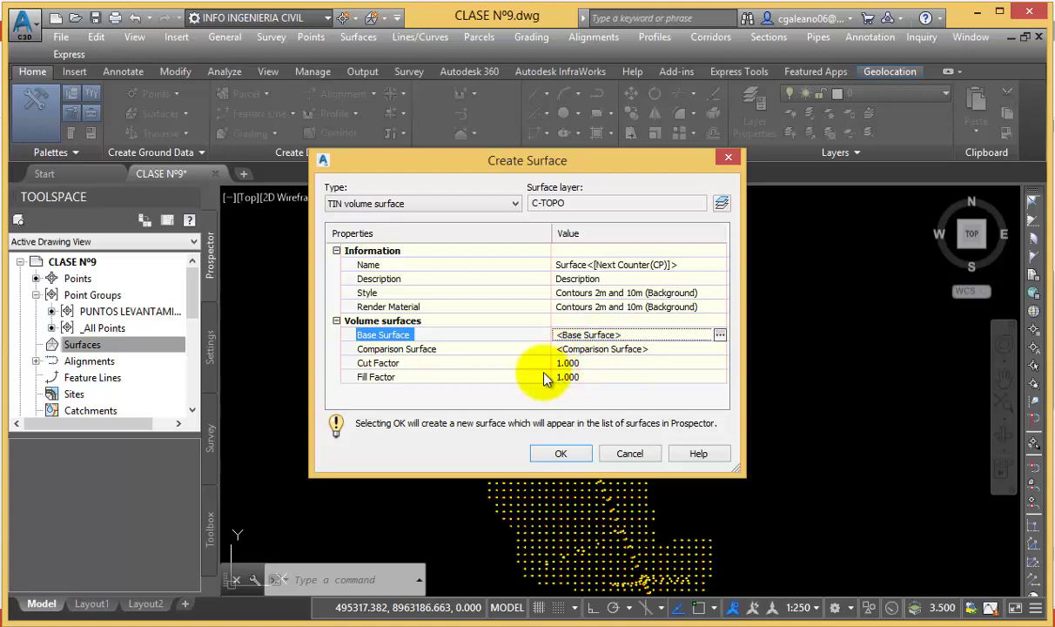
left_click(427, 205)
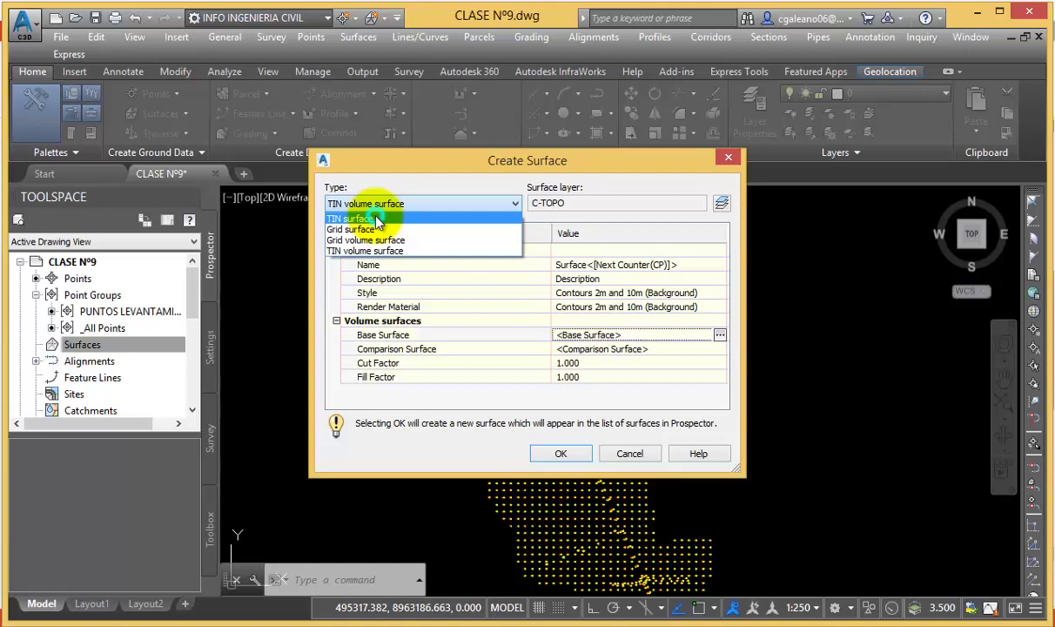
left_click(378, 219)
- Enter SUP_TOPOGRAFIA as the new surface's name
left_click(384, 214)
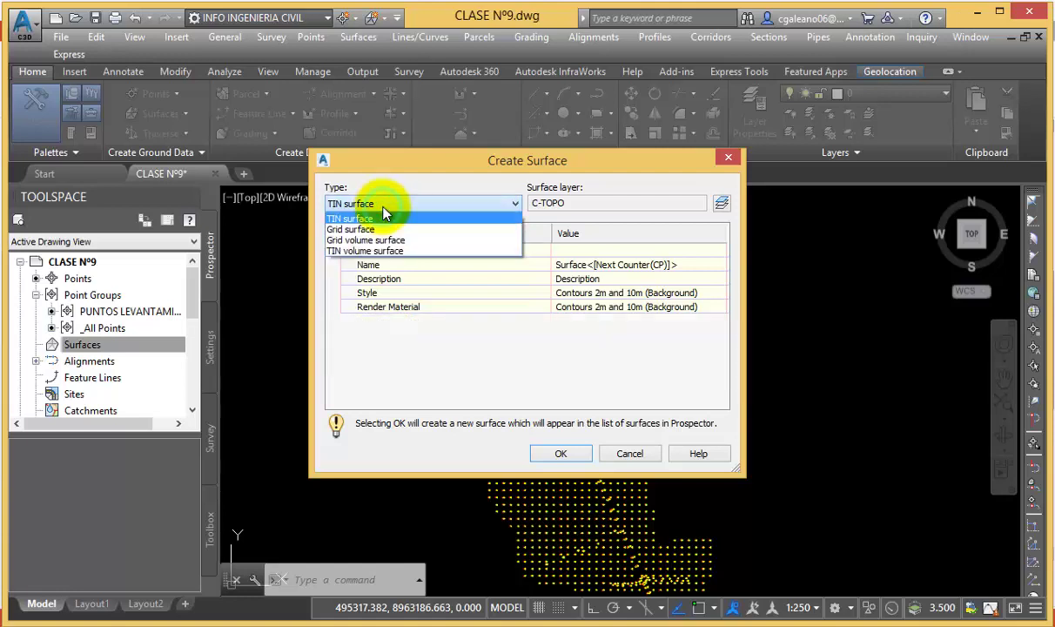
left_click(384, 212)
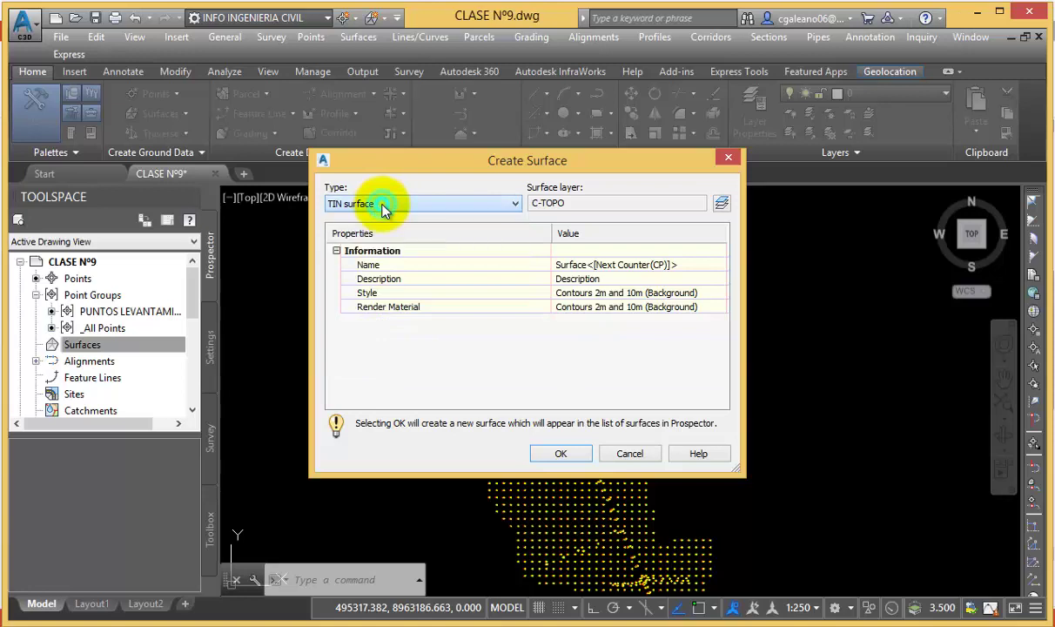
left_click(435, 259)
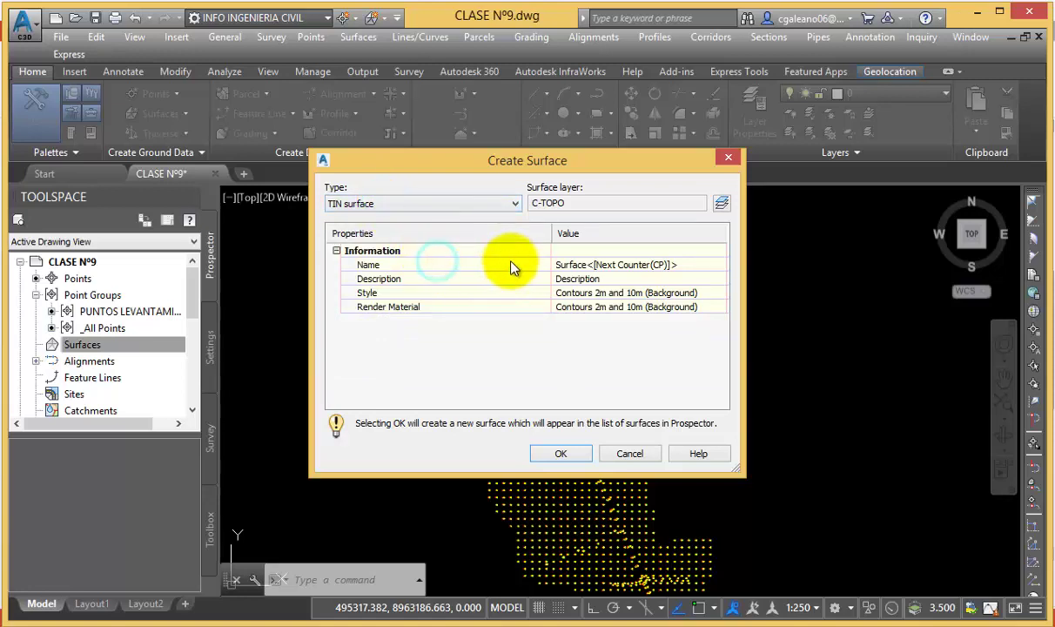
left_click(601, 263)
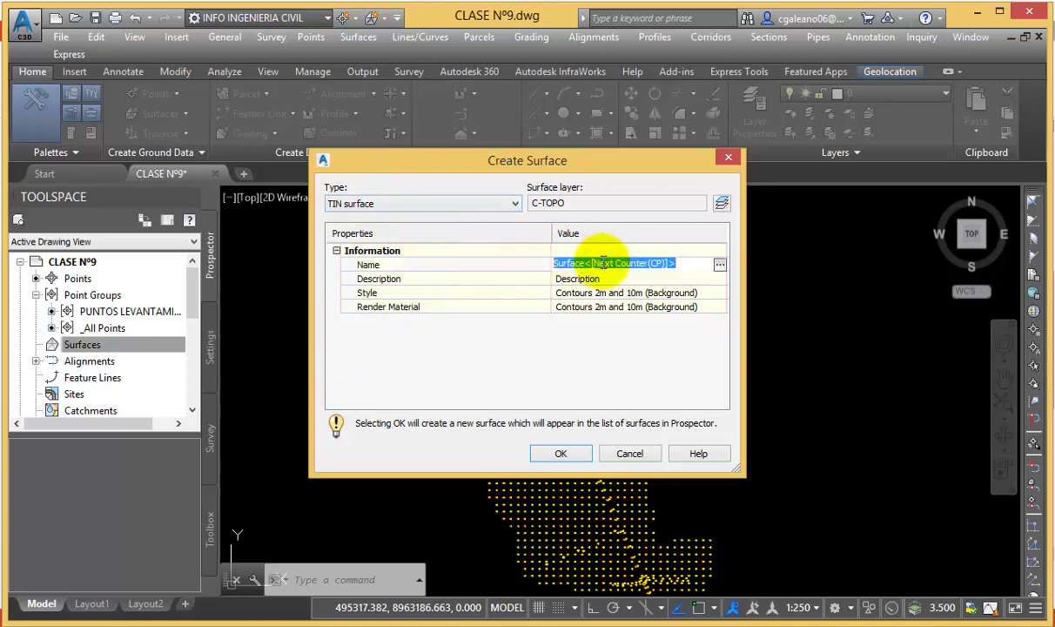
type("S")
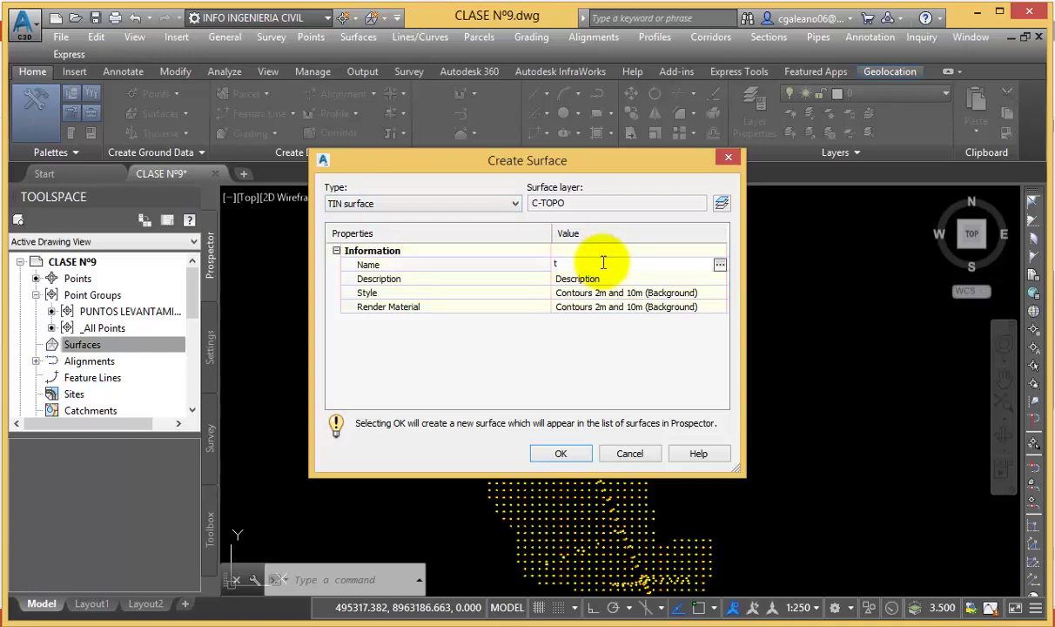
type("UP")
type("_TOPO")
type("GRAFIA")
- Give the surface the description 'SUPERFICIE APARTIR DE GRUPO DE PTOS'
left_click(575, 279)
left_click(576, 278)
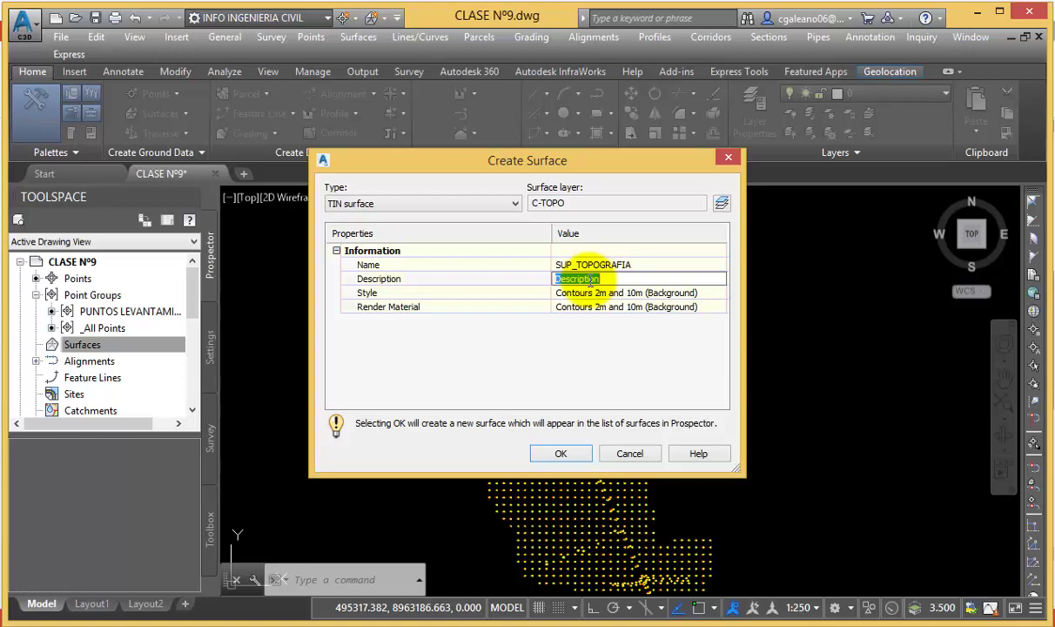
type("SUPERF")
type("ICIE A")
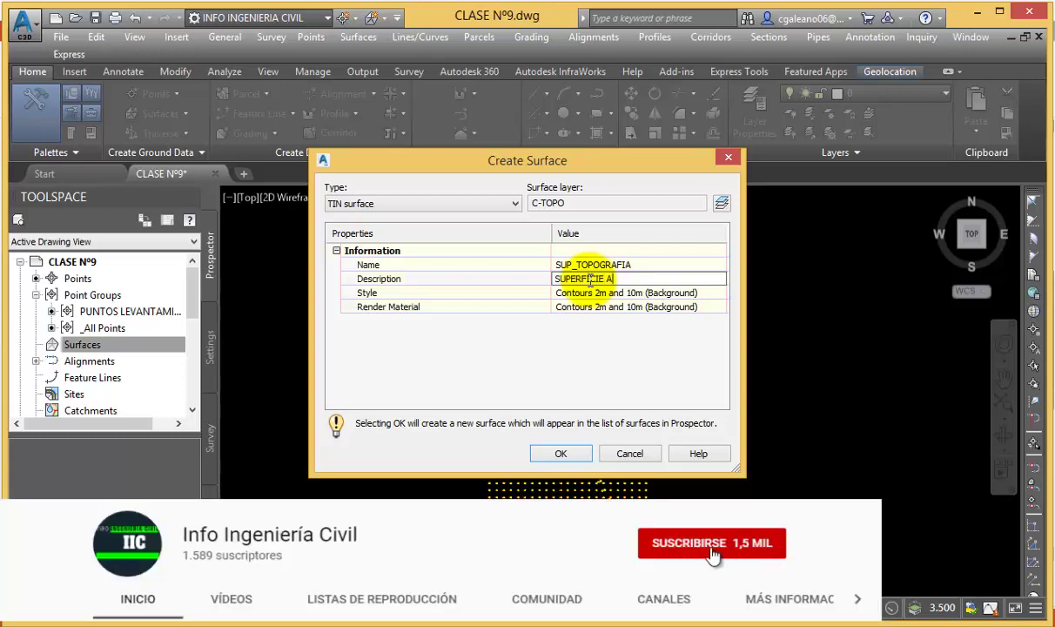
type("PAR")
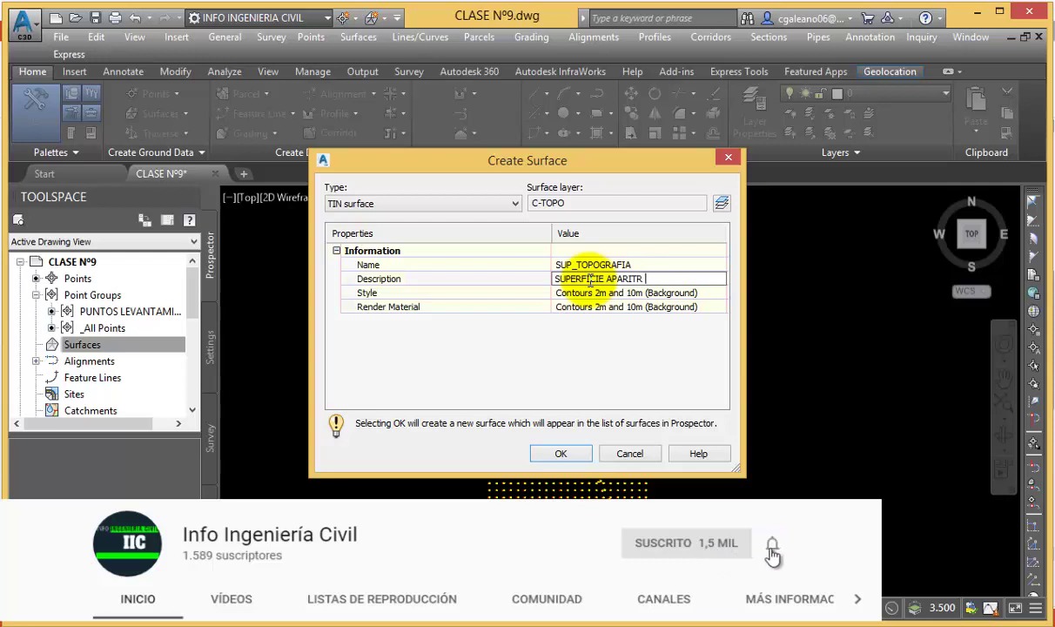
type("TIR")
type(" DE")
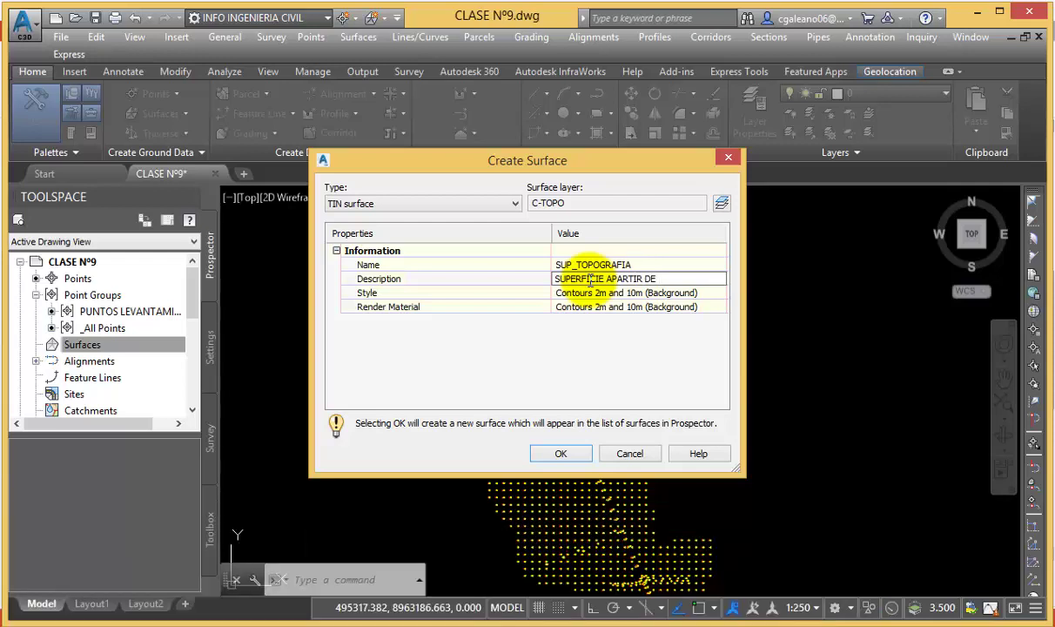
type(" GRUPO DE ")
type("PTOS")
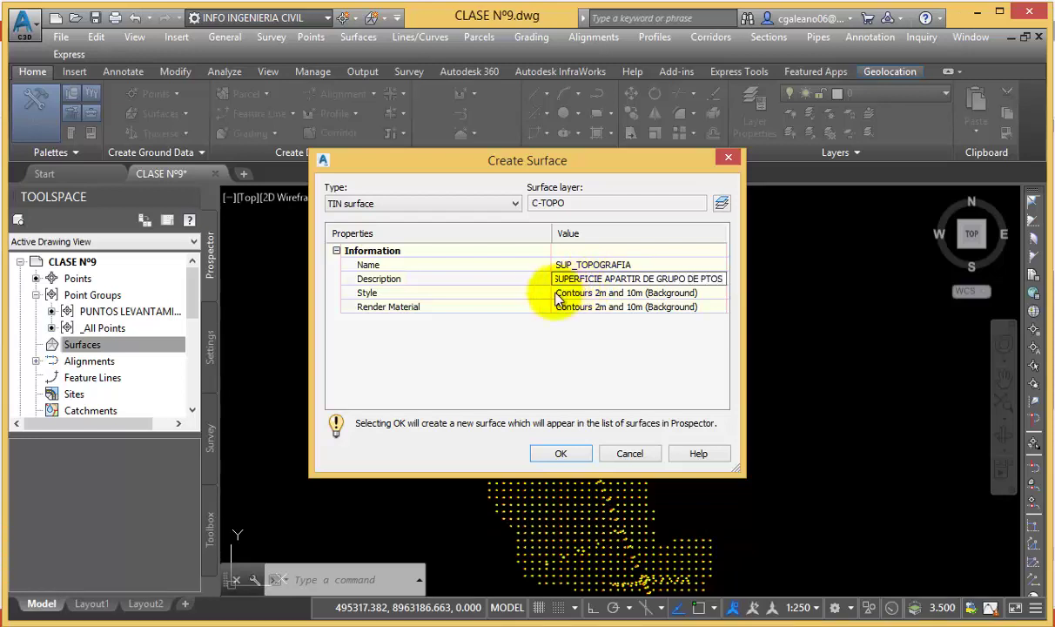
left_click(571, 295)
left_click(596, 293)
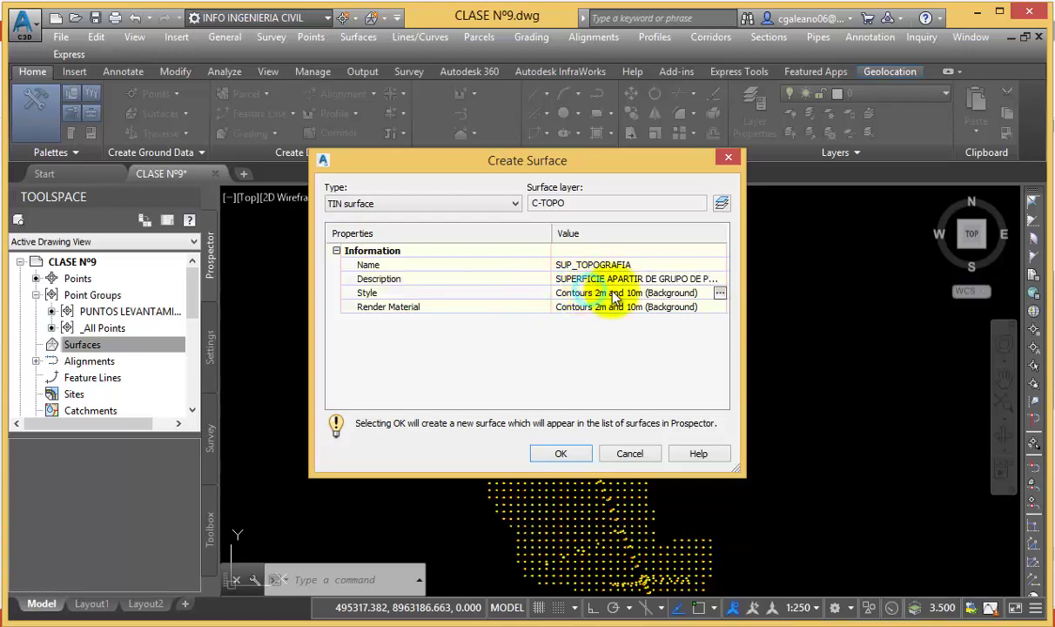
left_click(719, 293)
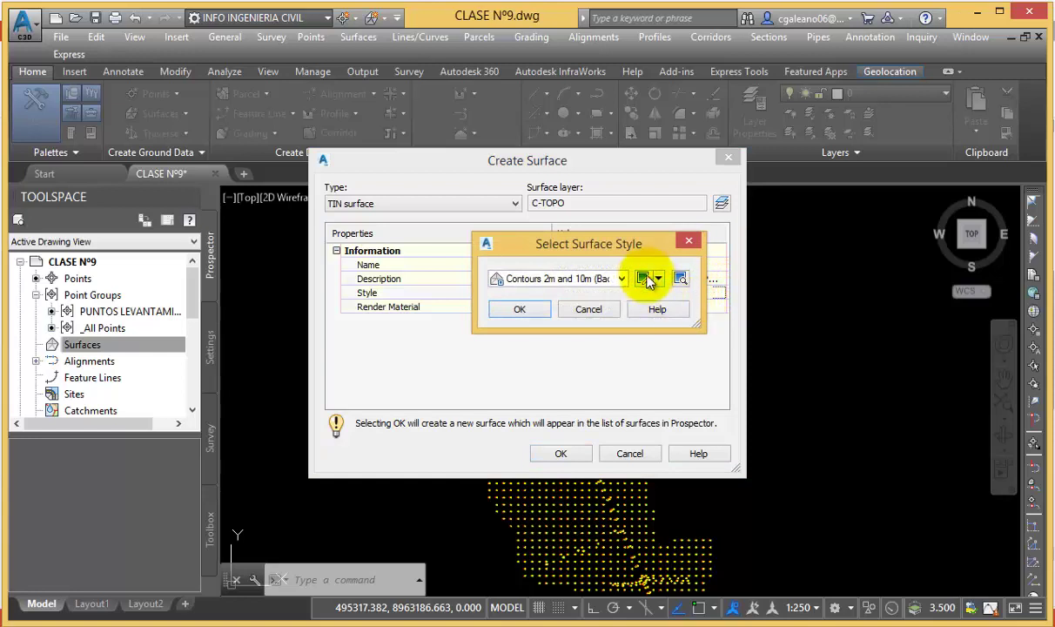
left_click(623, 278)
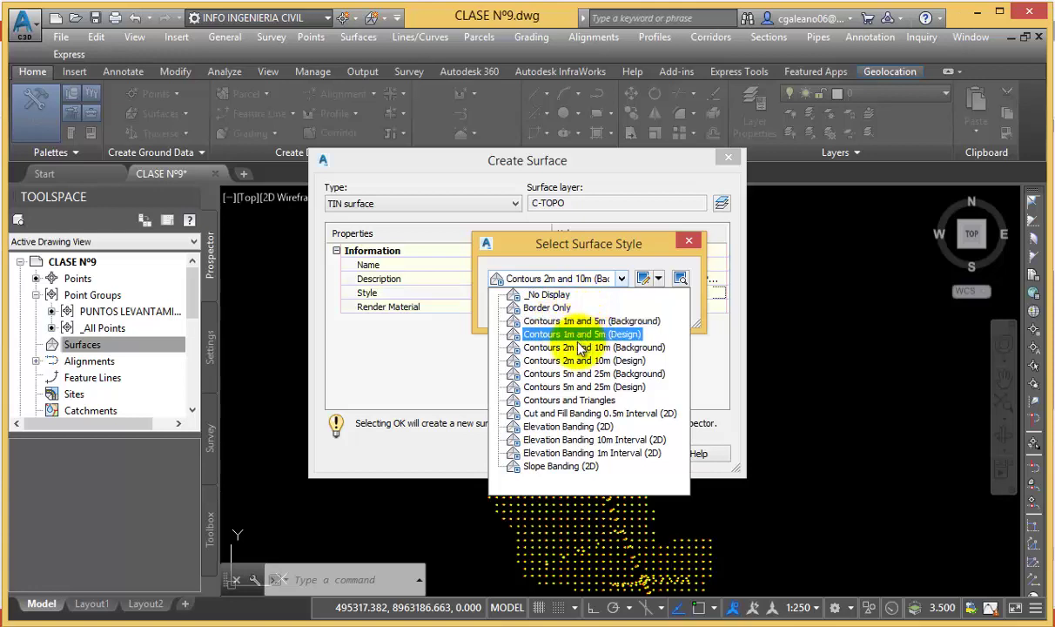
left_click(576, 346)
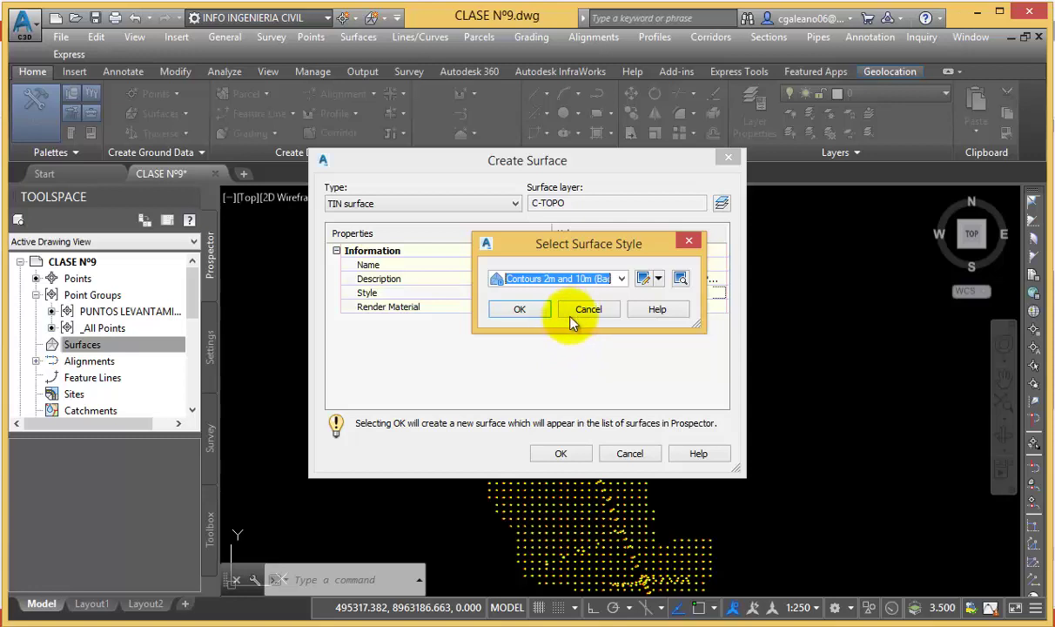
left_click(526, 312)
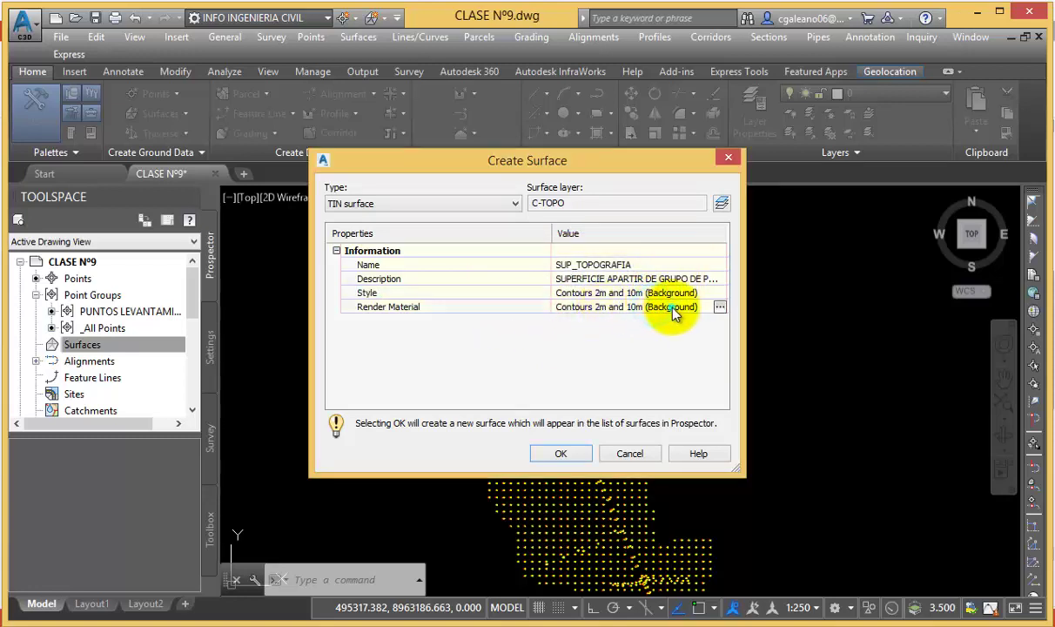
- Choose Global as the surface's render material in Create Surface
left_click(707, 307)
left_click(719, 309)
left_click(562, 278)
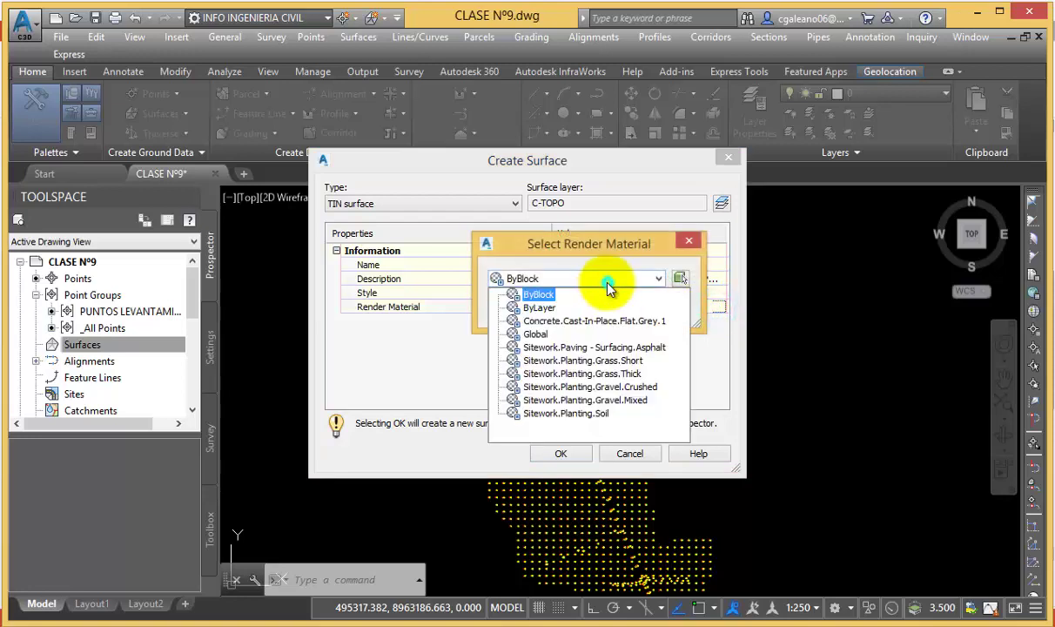
left_click(541, 335)
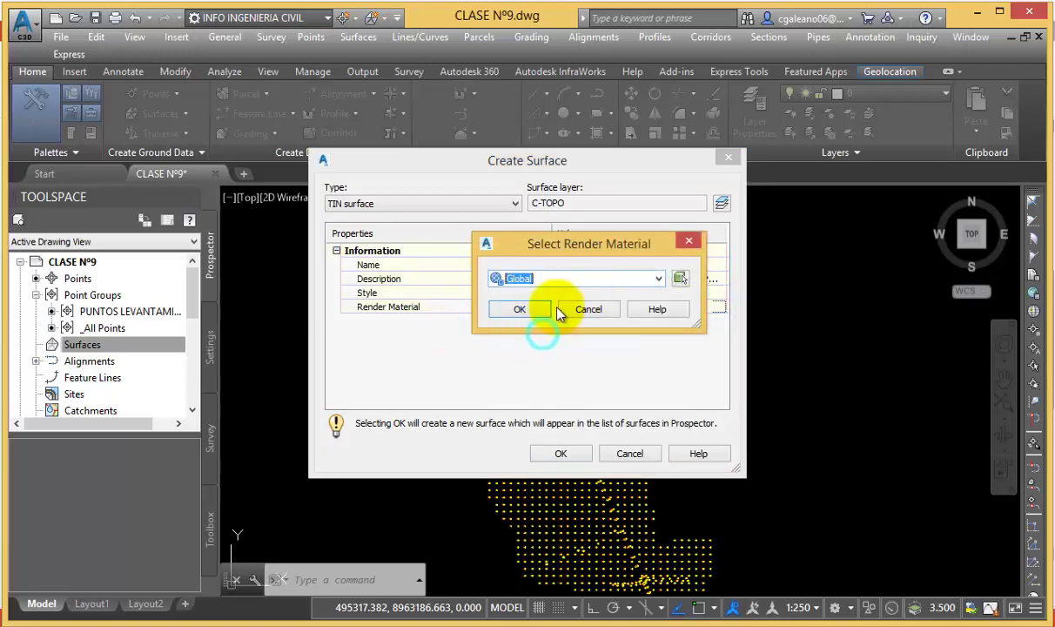
left_click(531, 314)
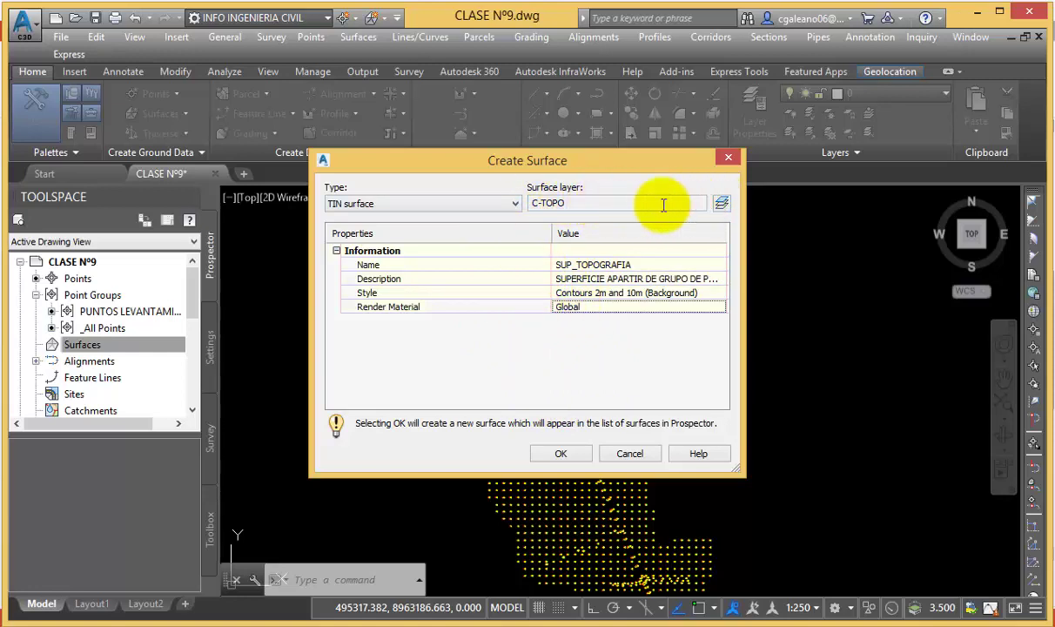
- Create a new red layer named topografia from the surface layer settings
mouse_move(572, 203)
left_mouse_down()
mouse_move(547, 203)
mouse_move(564, 204)
left_mouse_up()
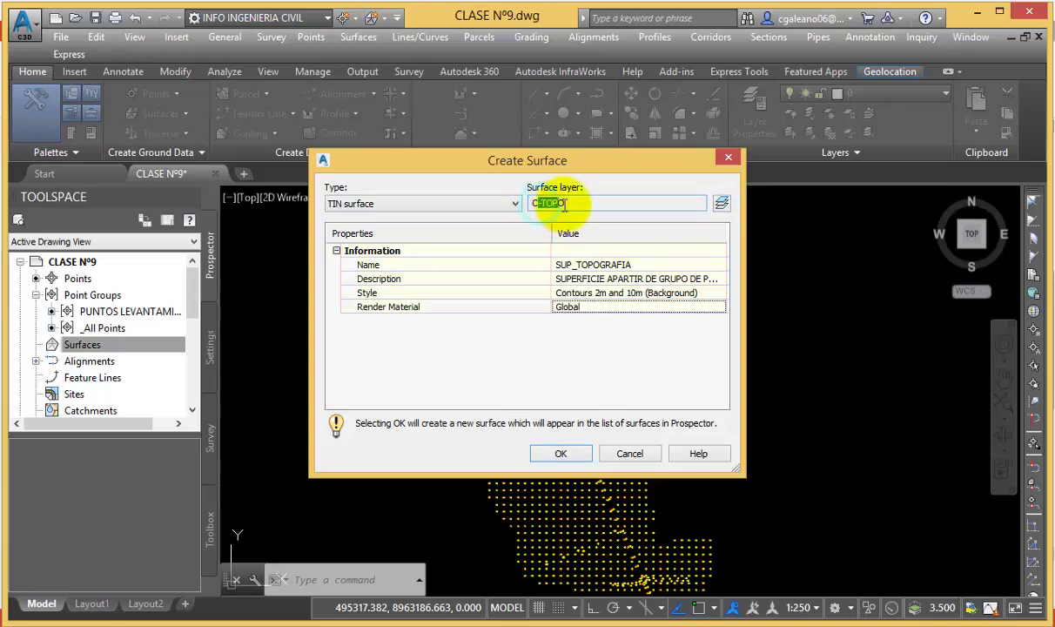
left_click(722, 204)
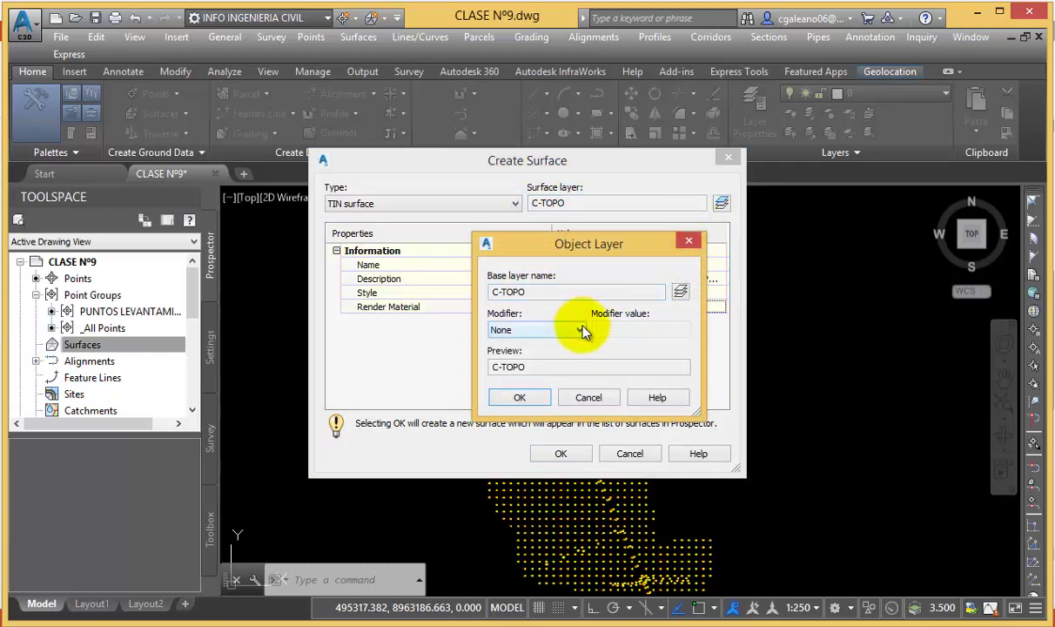
left_click(680, 293)
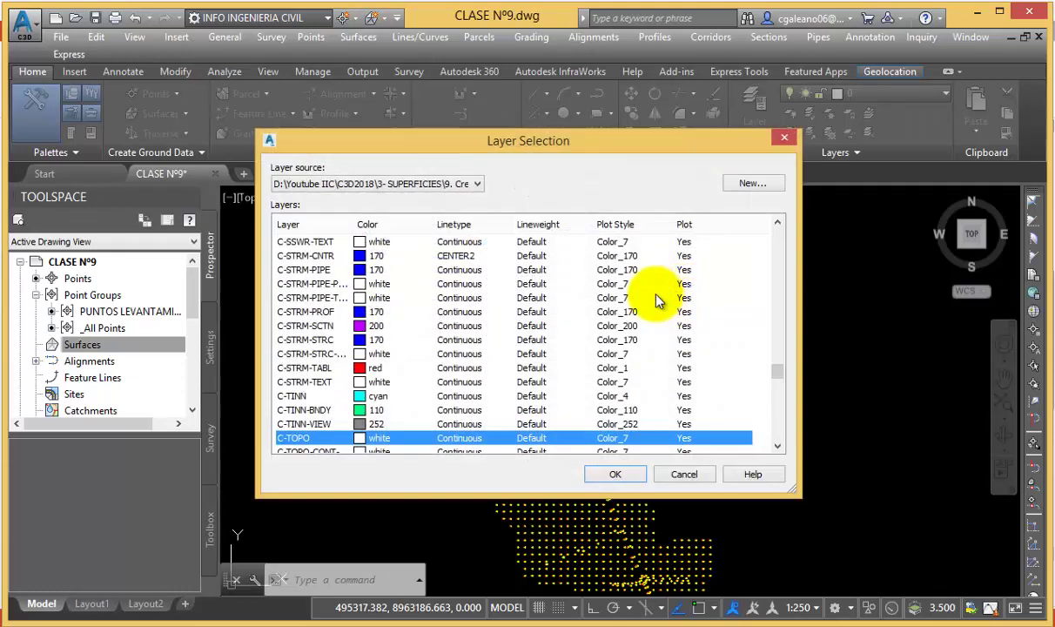
left_click(750, 182)
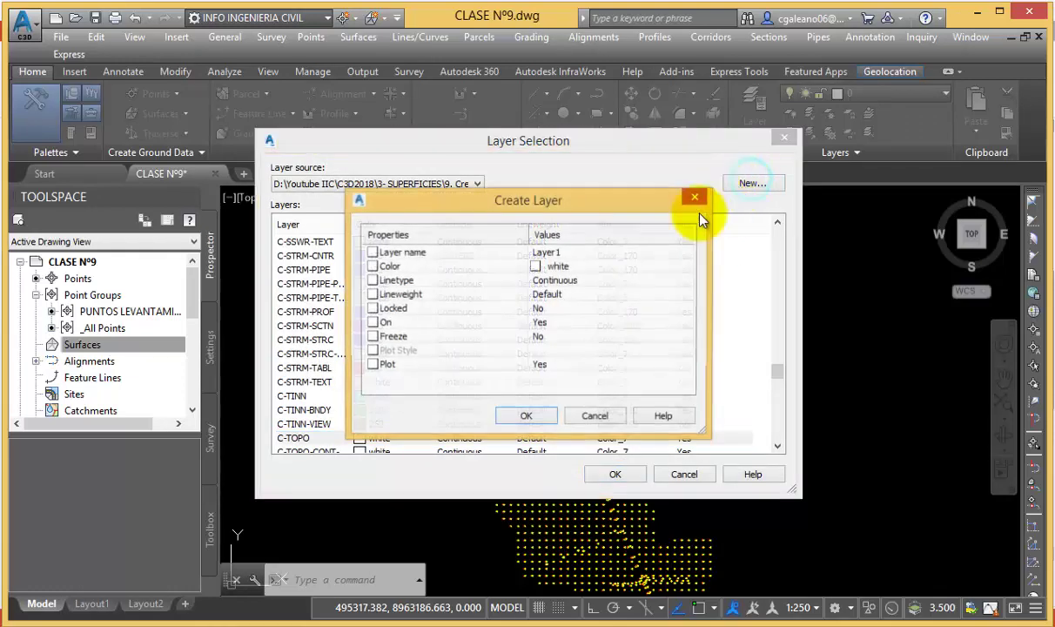
left_click(581, 251)
type("topografia")
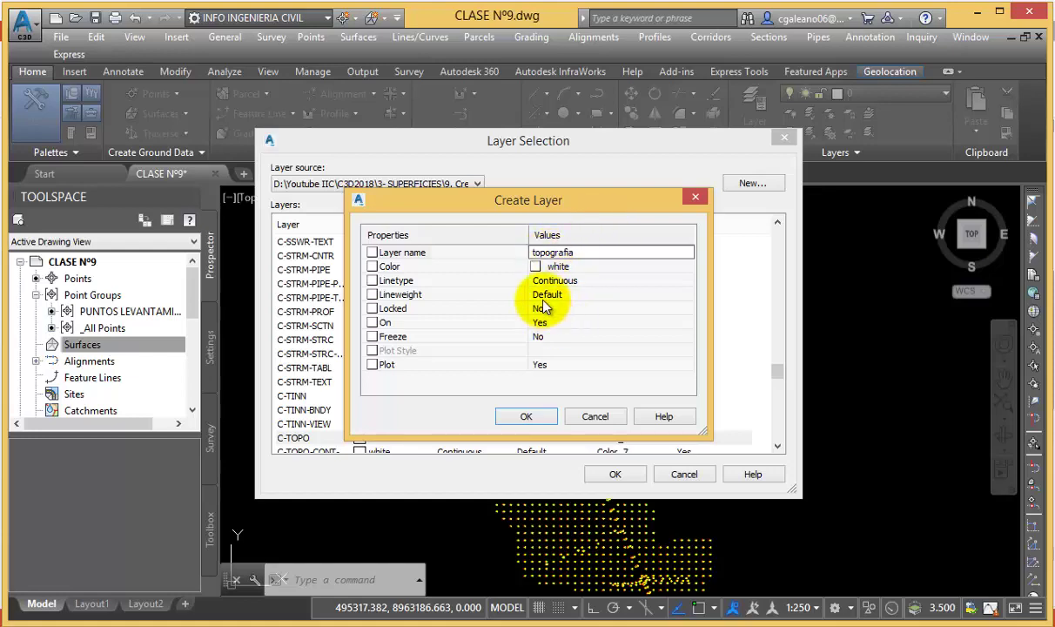
left_click(556, 266)
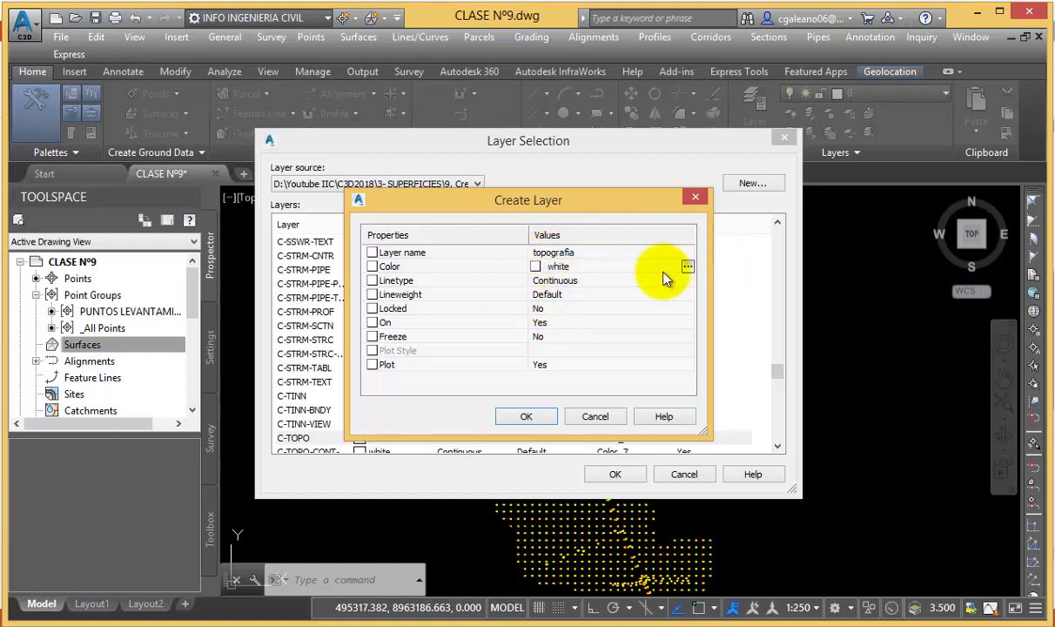
left_click(687, 266)
left_click(685, 316)
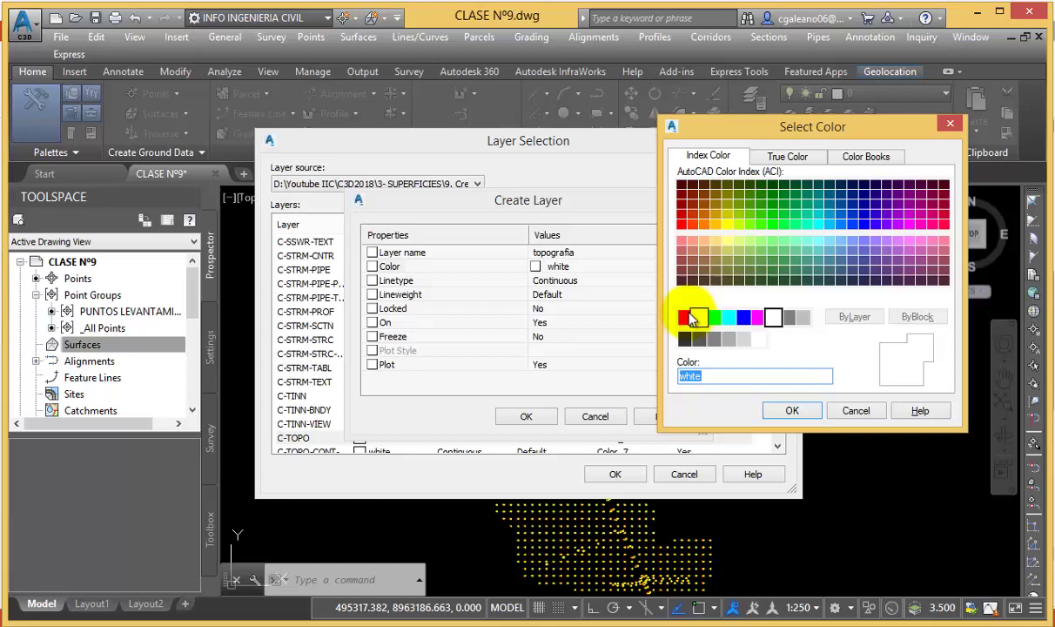
left_click(772, 417)
left_click(528, 416)
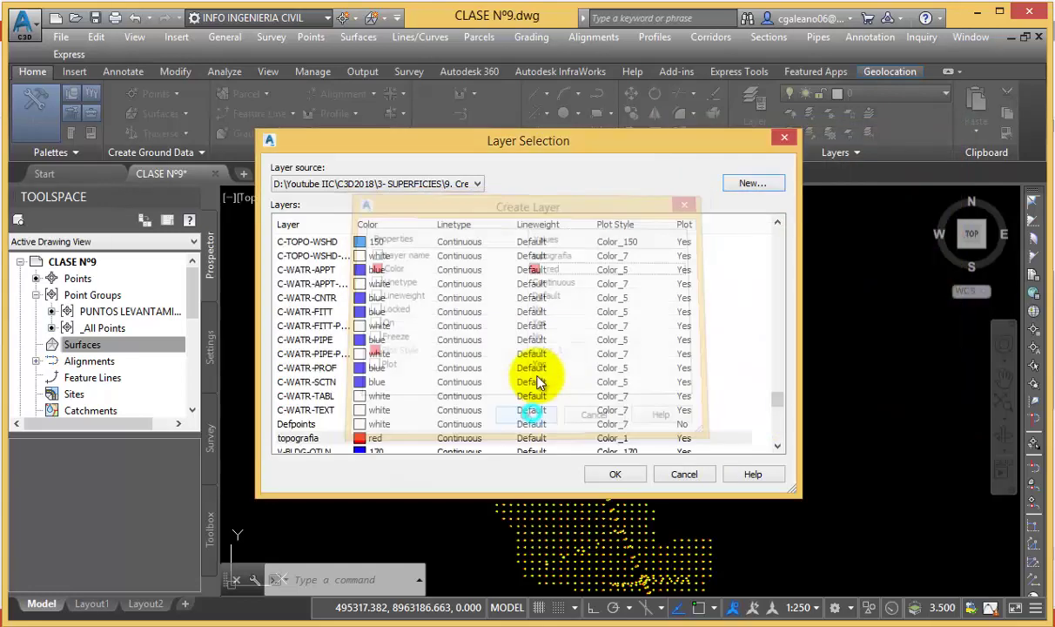
- Assign topografia as the surface layer, with no suffix modifier on the name
left_click(344, 437)
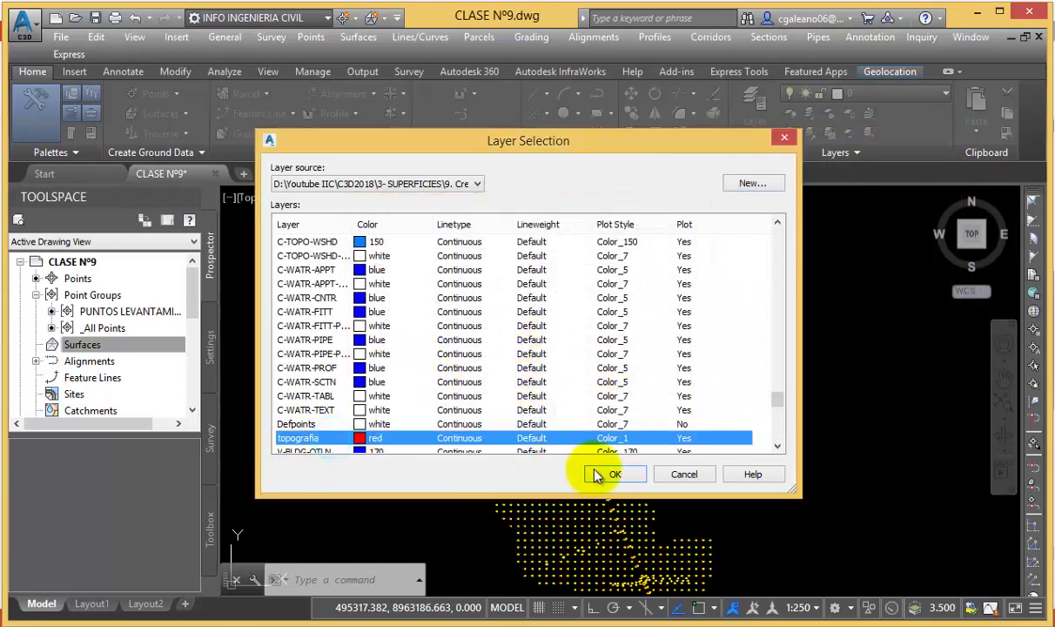
left_click(597, 474)
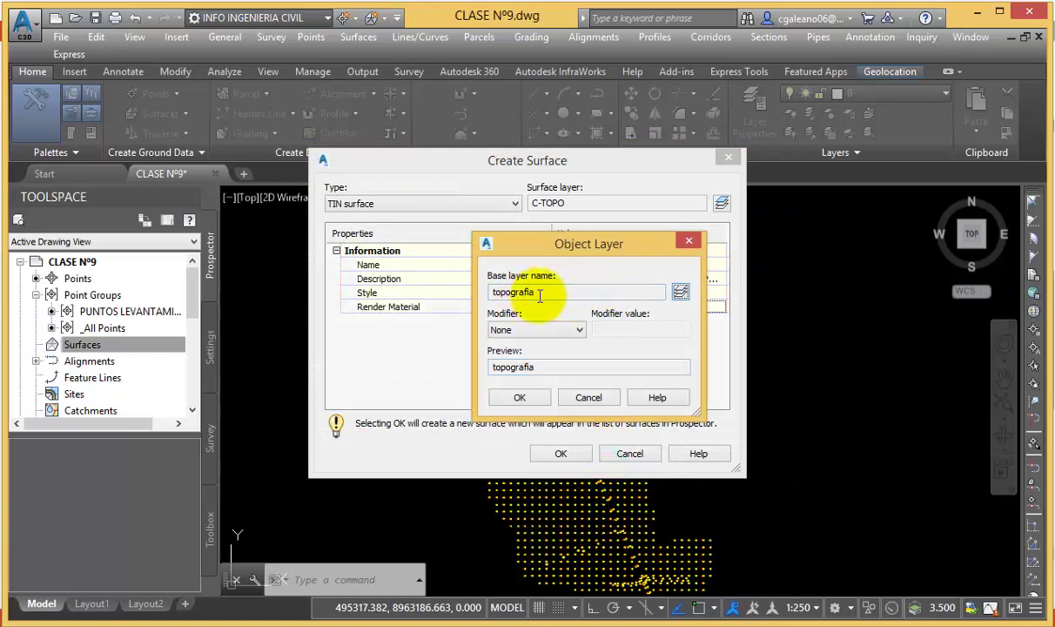
left_click(578, 332)
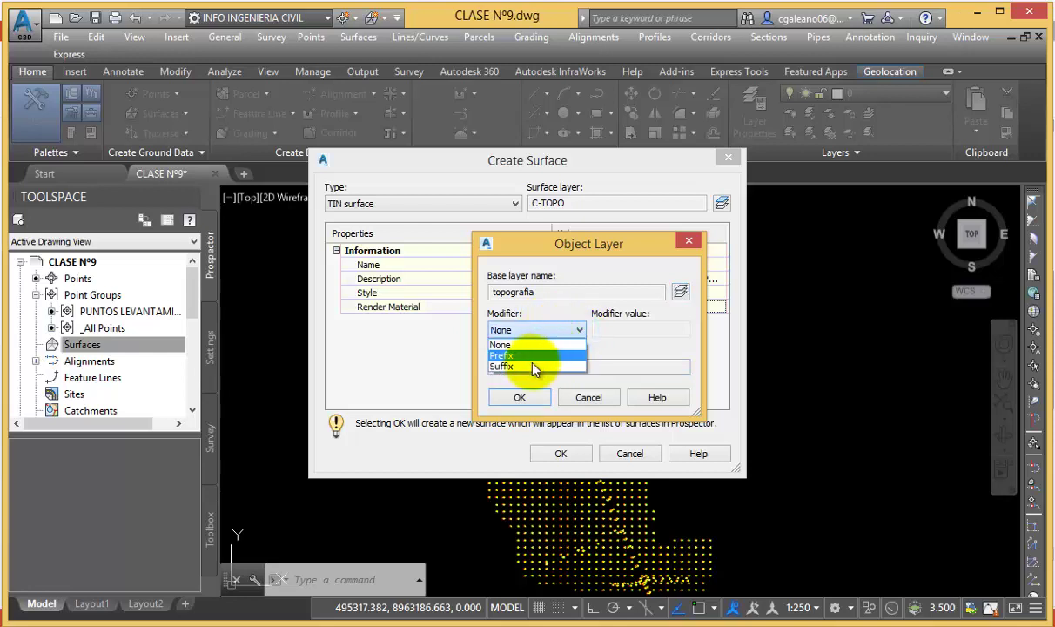
left_click(533, 366)
left_click(618, 328)
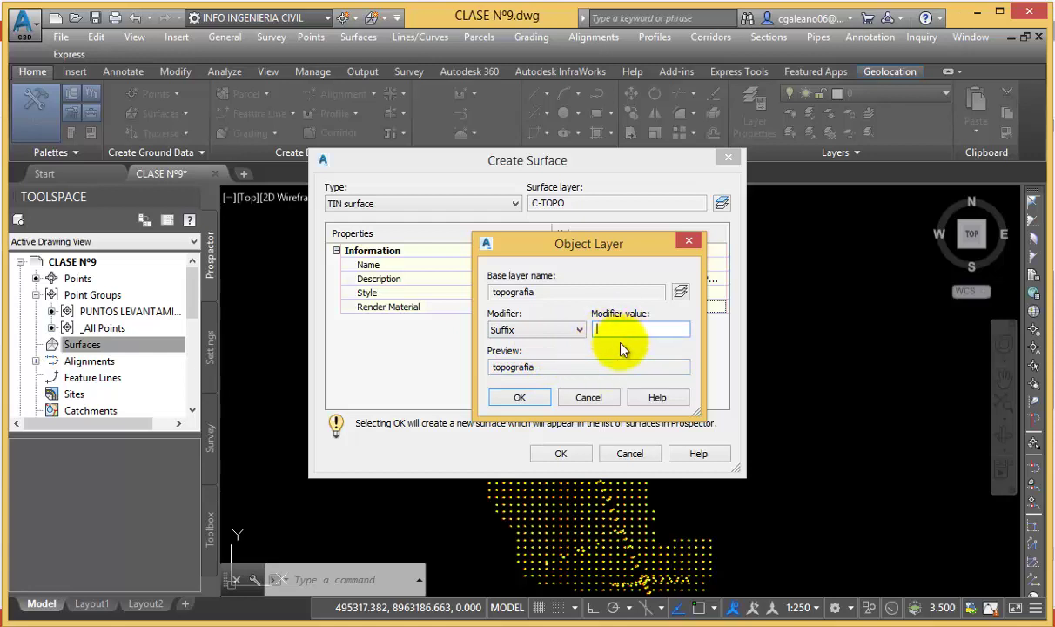
left_click(536, 329)
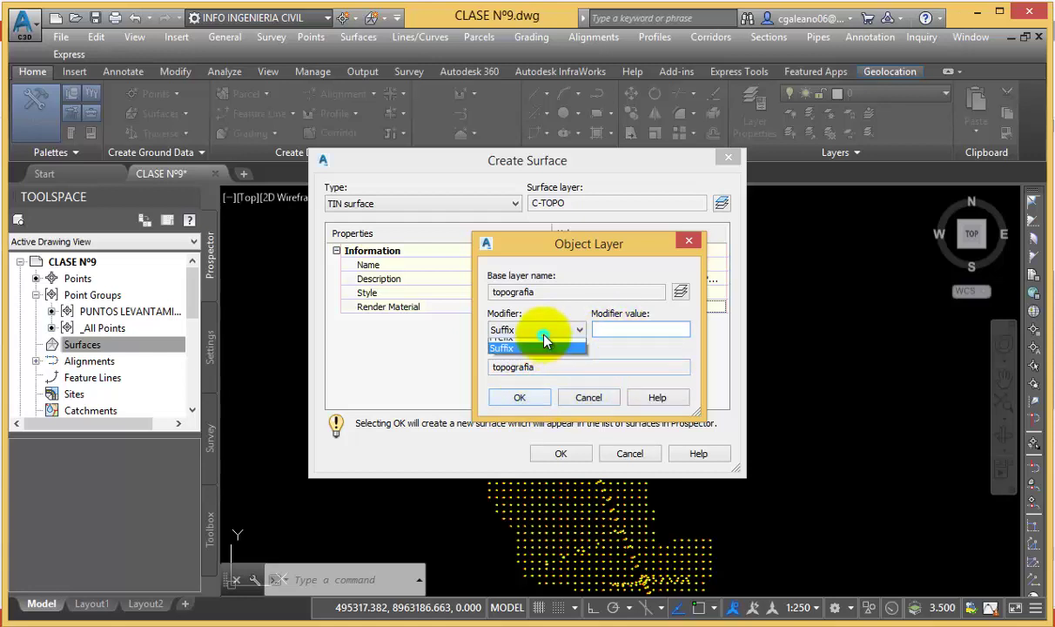
left_click(522, 343)
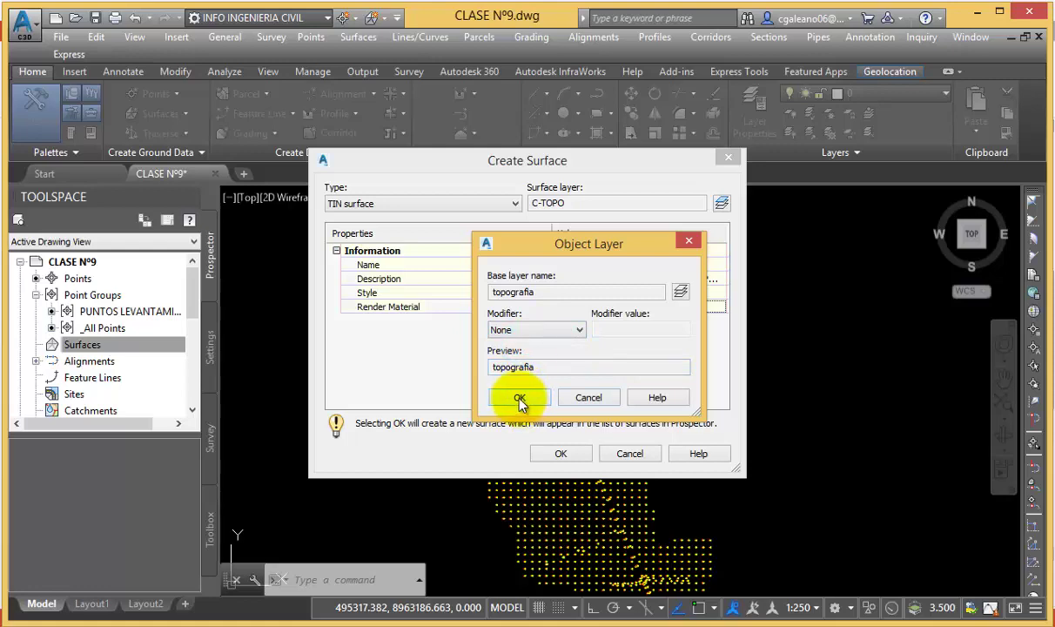
left_click(521, 400)
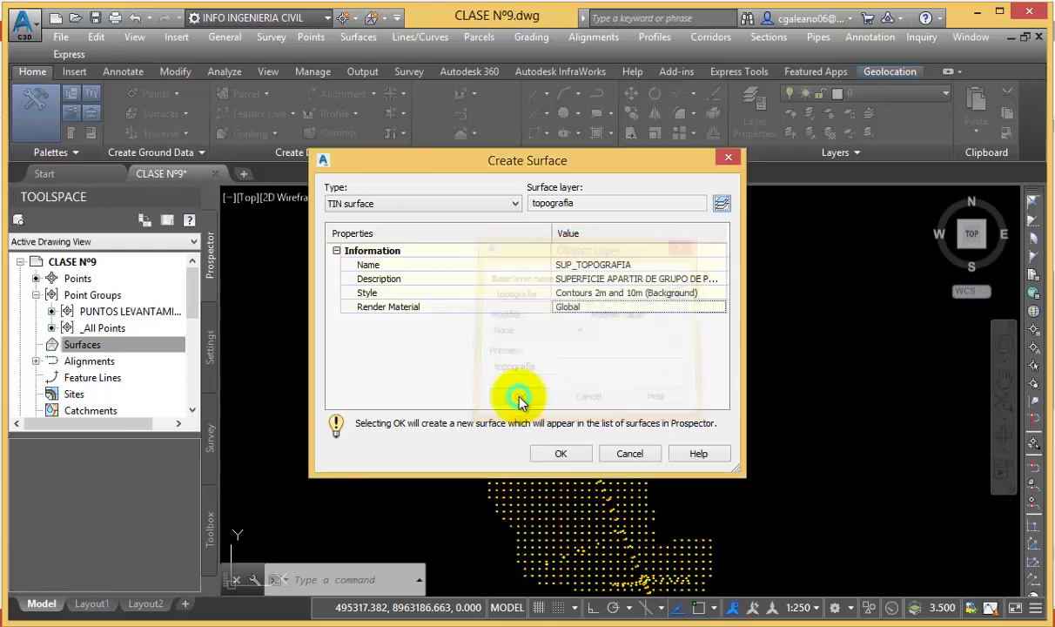
- Create the SUP_TOPOGRAFIA surface and expand it under Surfaces in Prospector
left_click(561, 454)
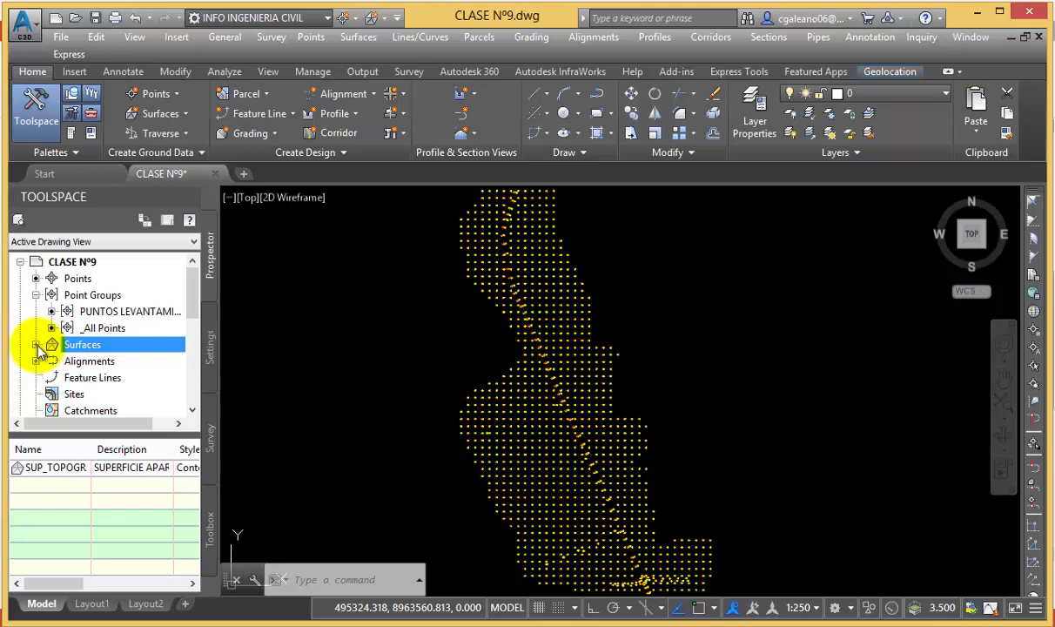
left_click(37, 346)
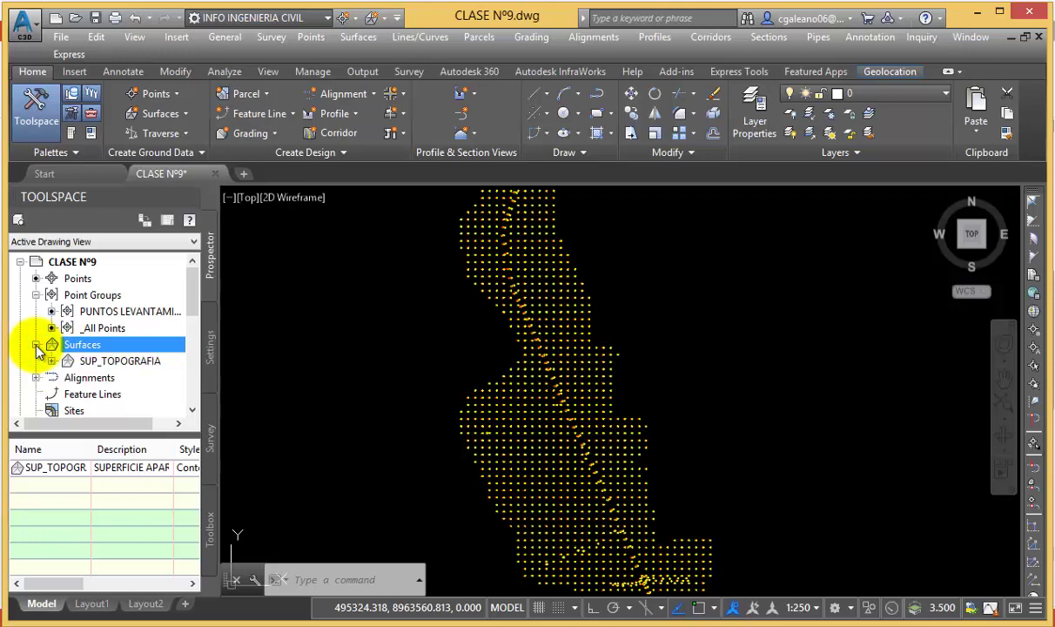
left_click(109, 363)
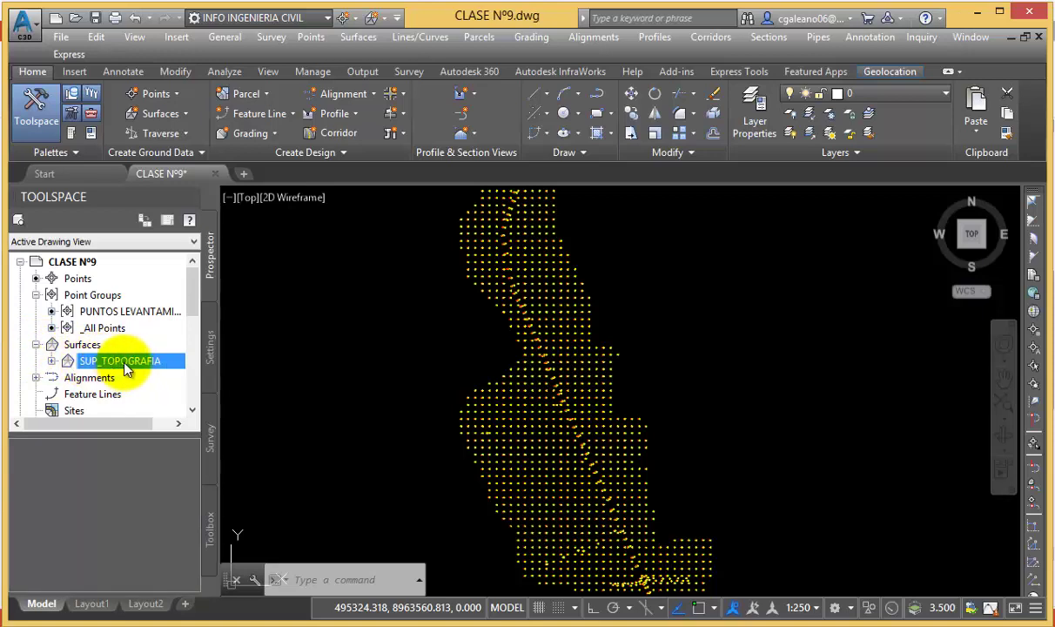
- Expand SUP_TOPOGRAFIA's Definition in a widened Prospector tree to list Boundaries, Breaklines, Contours, Point Groups
left_click(52, 361)
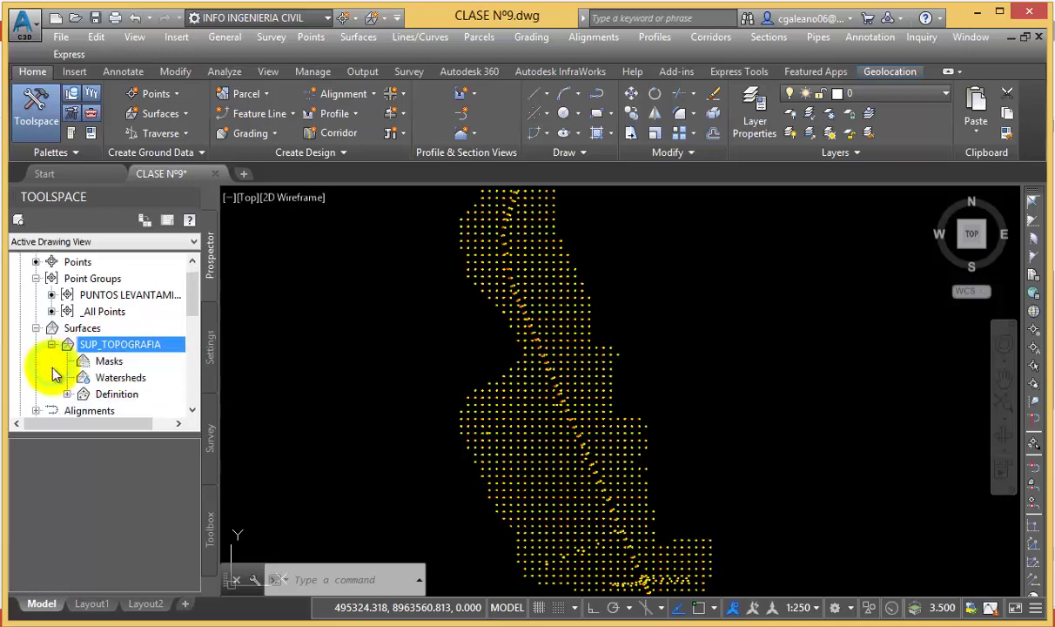
left_click_drag(192, 312, 193, 323)
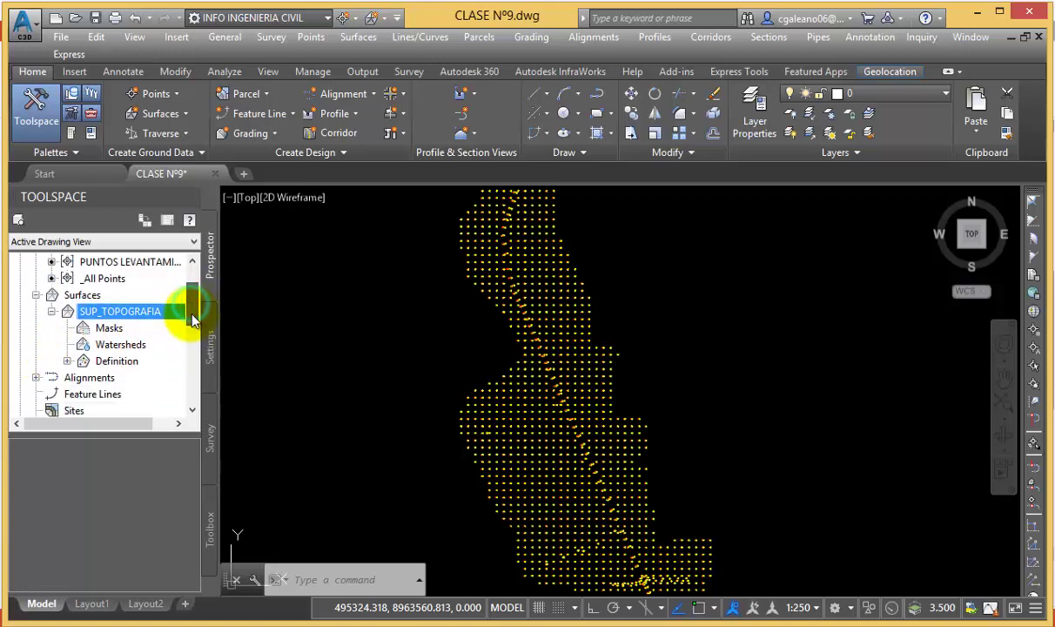
left_click(103, 328)
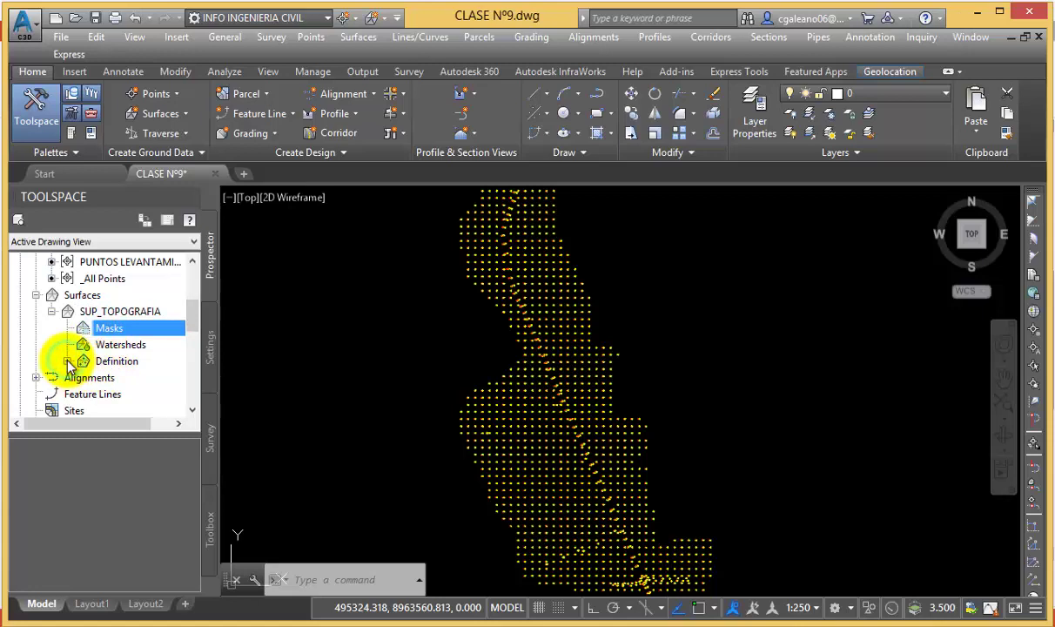
left_click(67, 361)
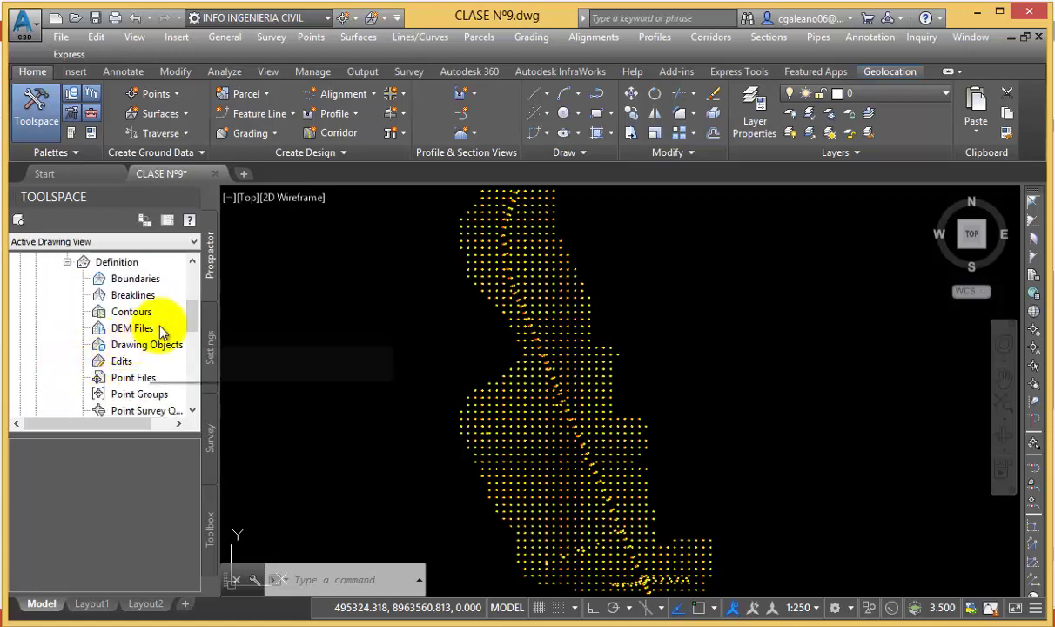
mouse_move(154, 429)
left_mouse_down()
mouse_move(149, 544)
mouse_move(147, 533)
left_mouse_up()
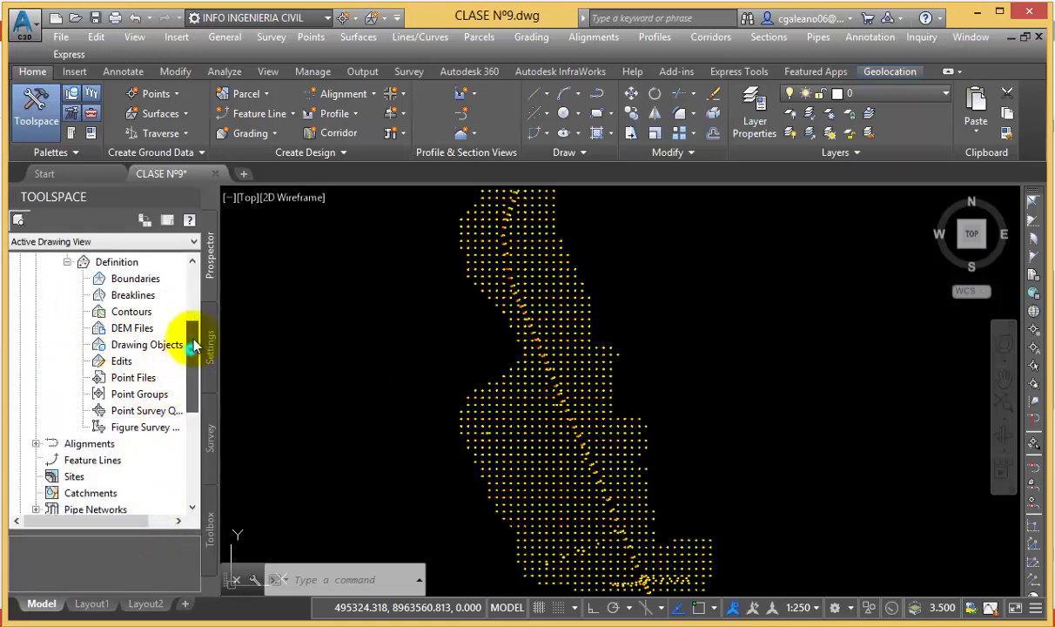
left_click_drag(193, 346, 193, 324)
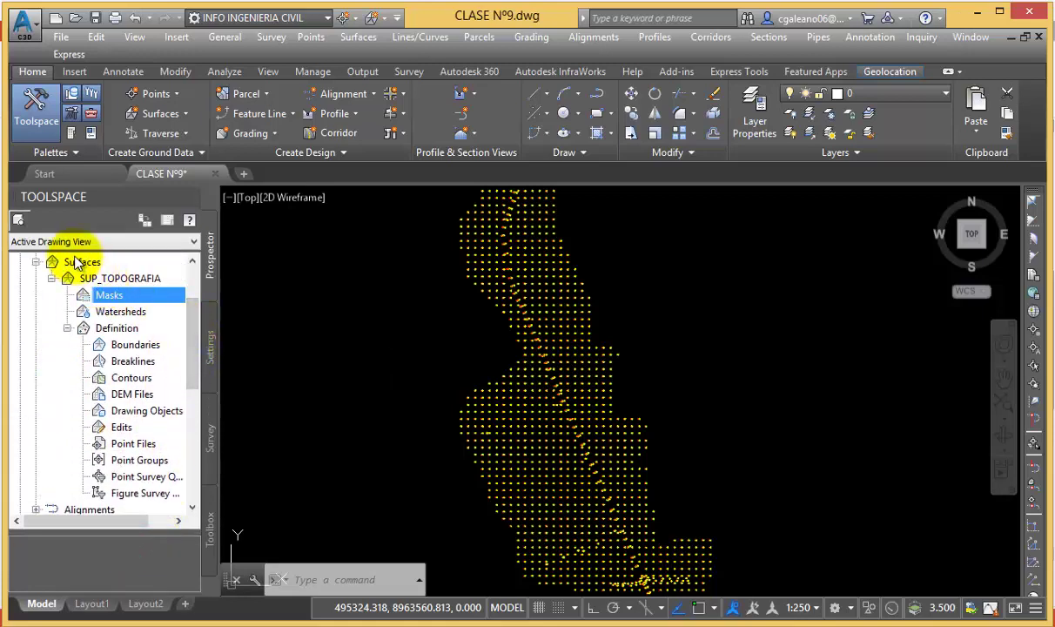
left_click(69, 265)
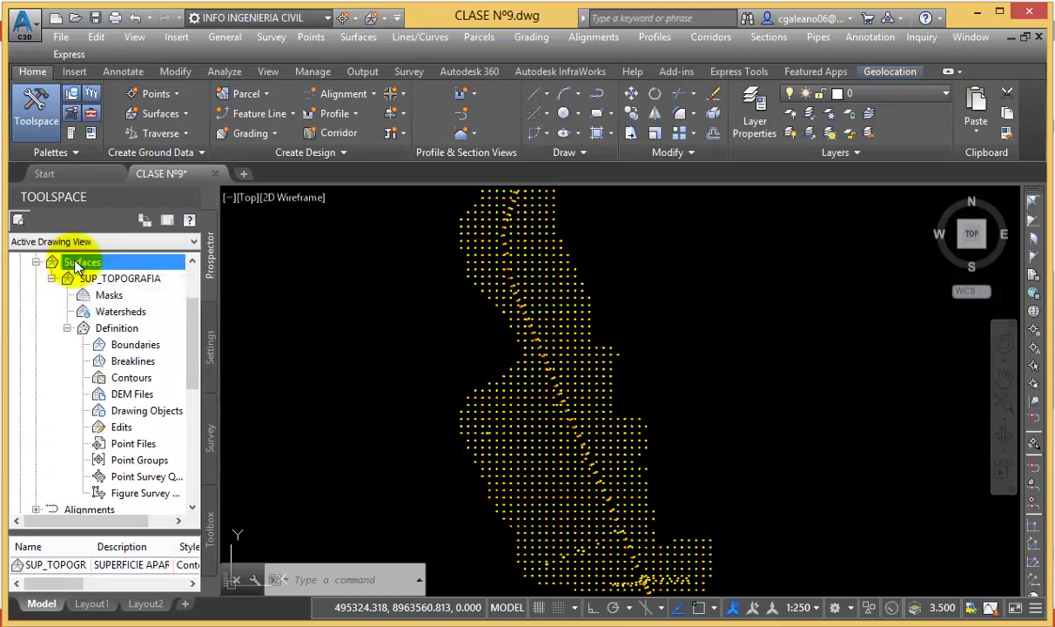
left_click(102, 280)
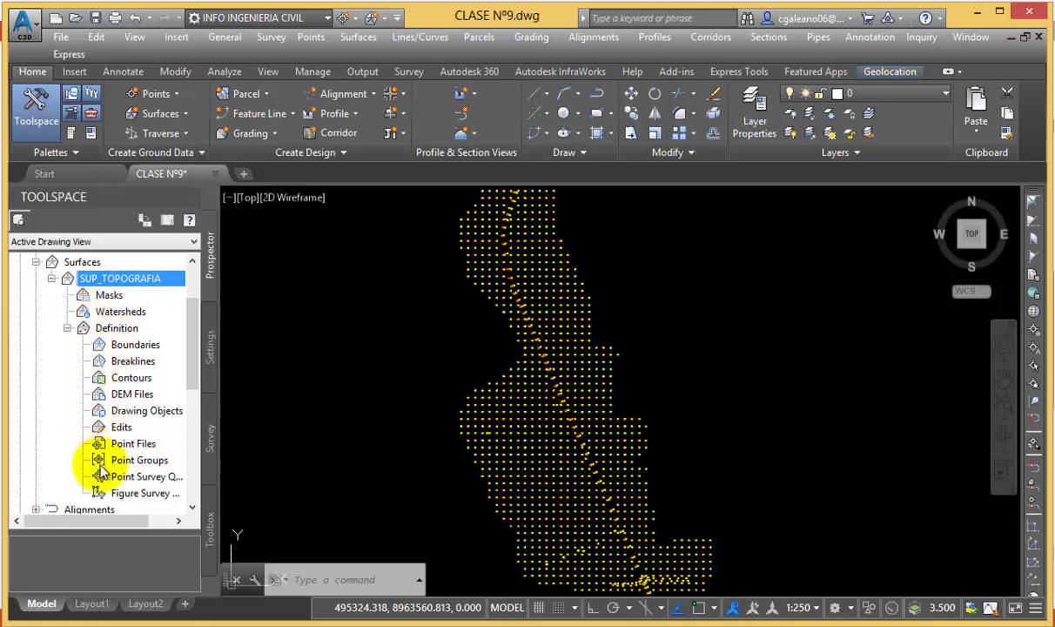
left_click(104, 297)
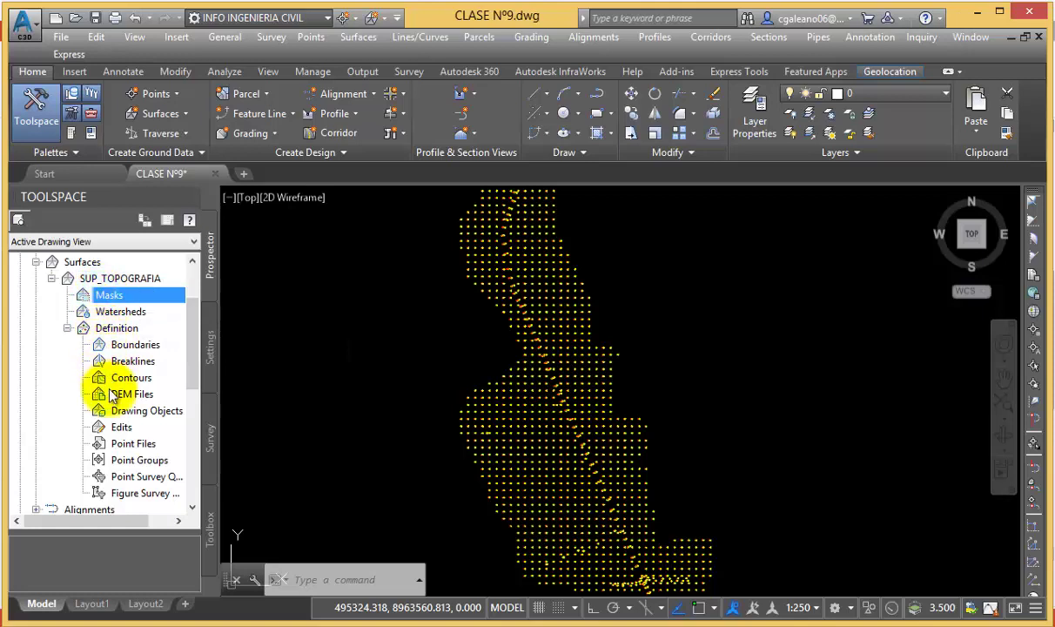
left_click(116, 328)
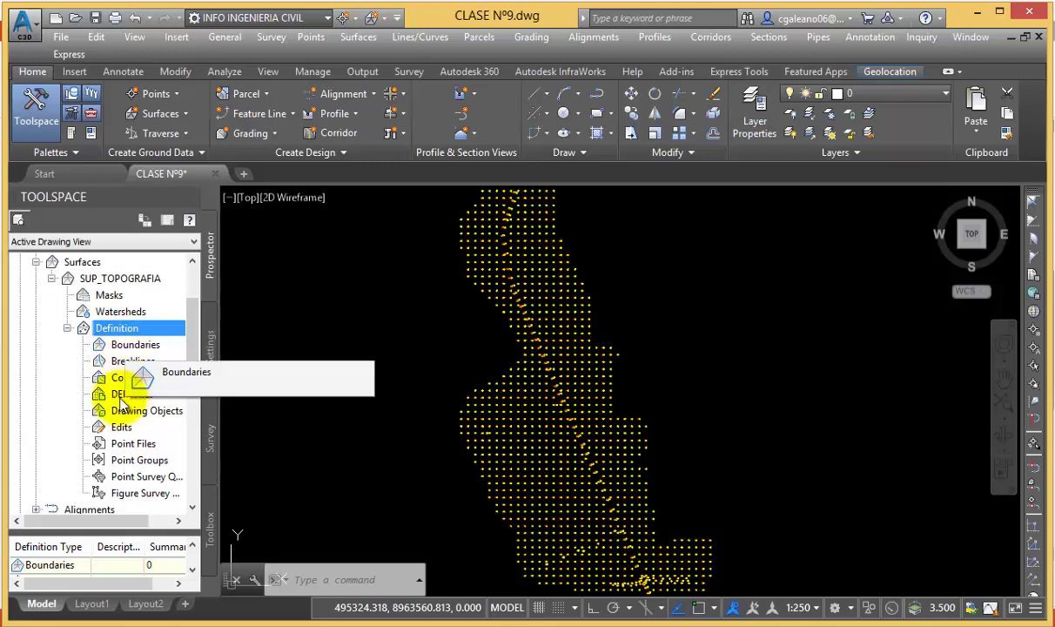
left_click(139, 347)
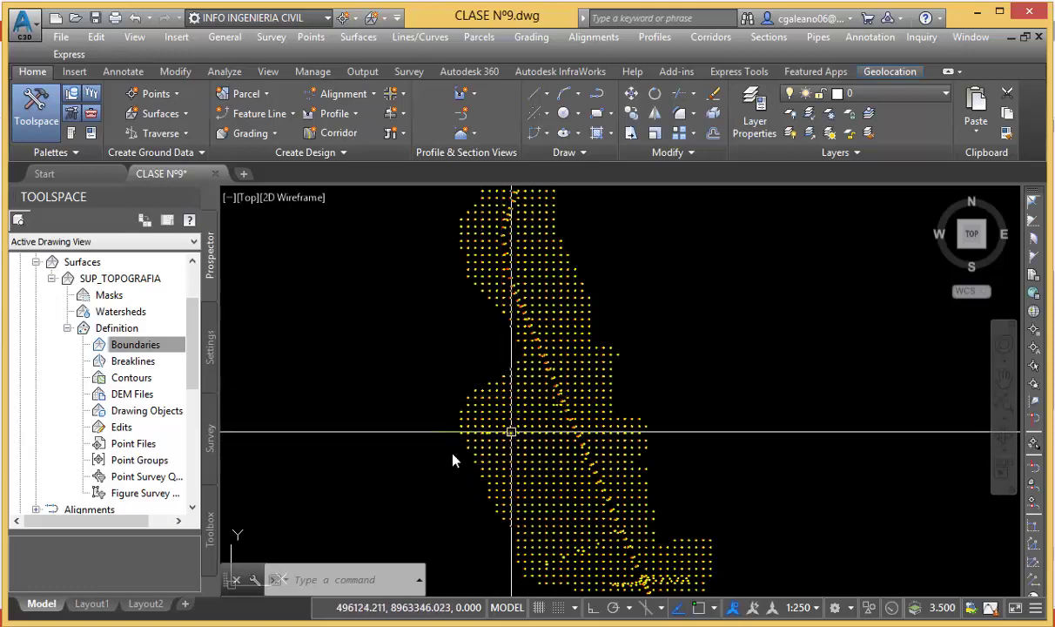
left_click(132, 360)
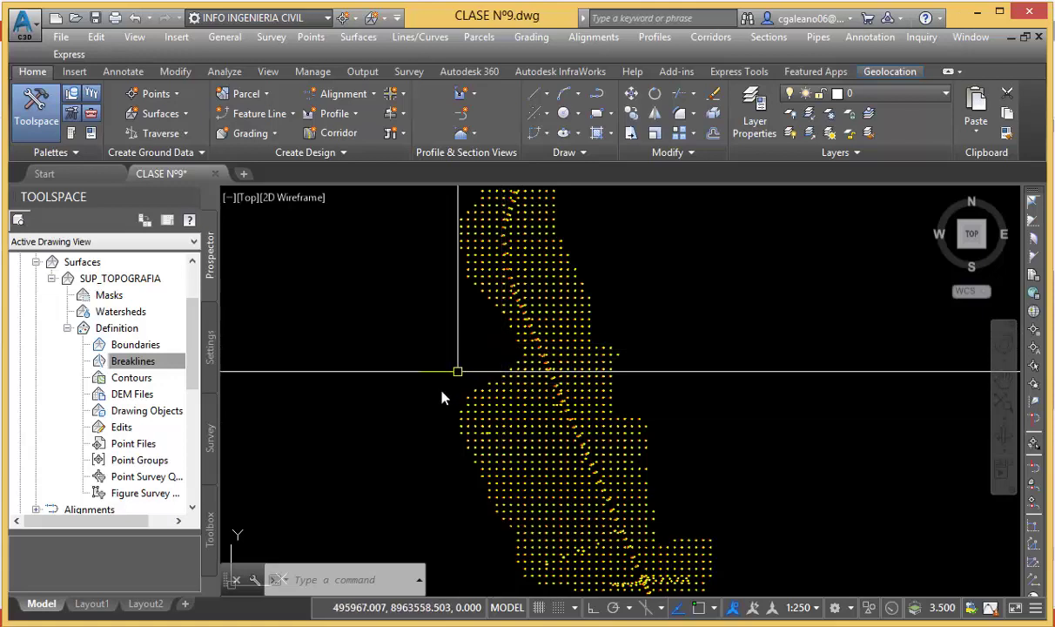
left_click(132, 361)
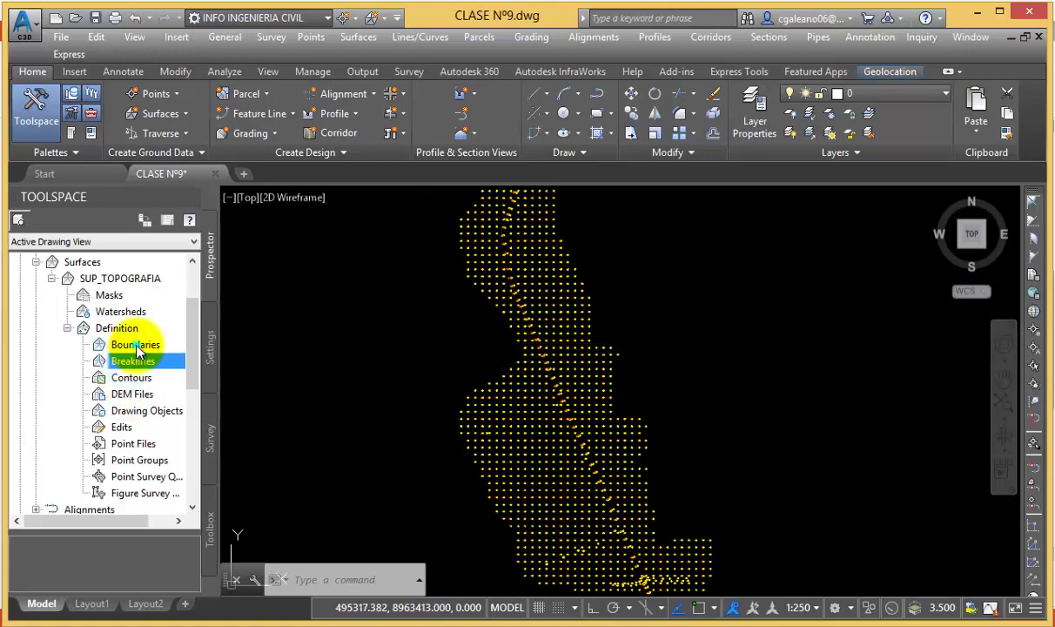
left_click(140, 381)
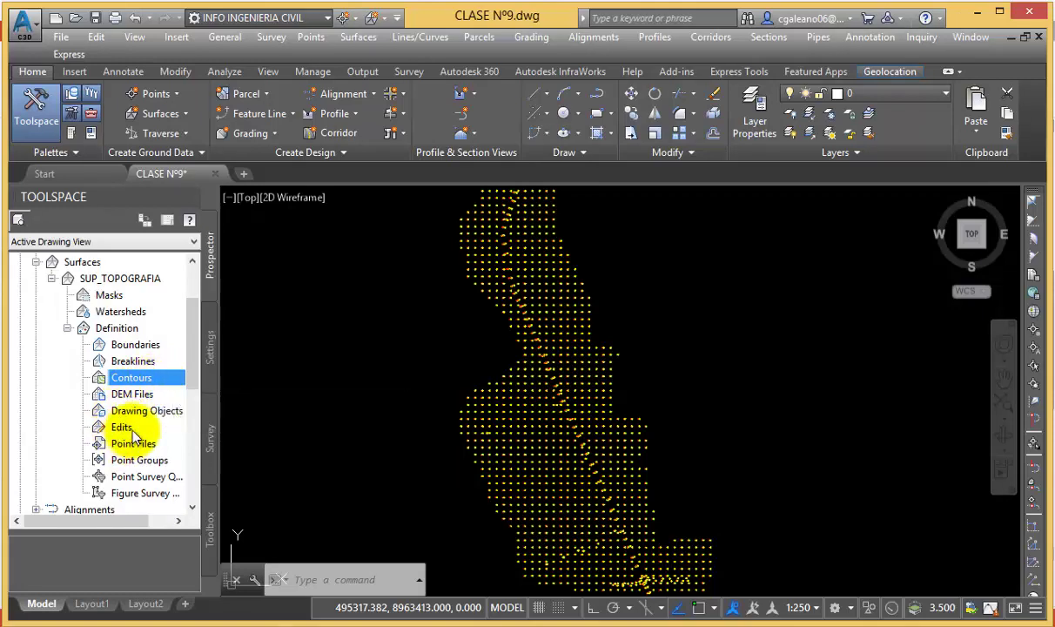
left_click(137, 396)
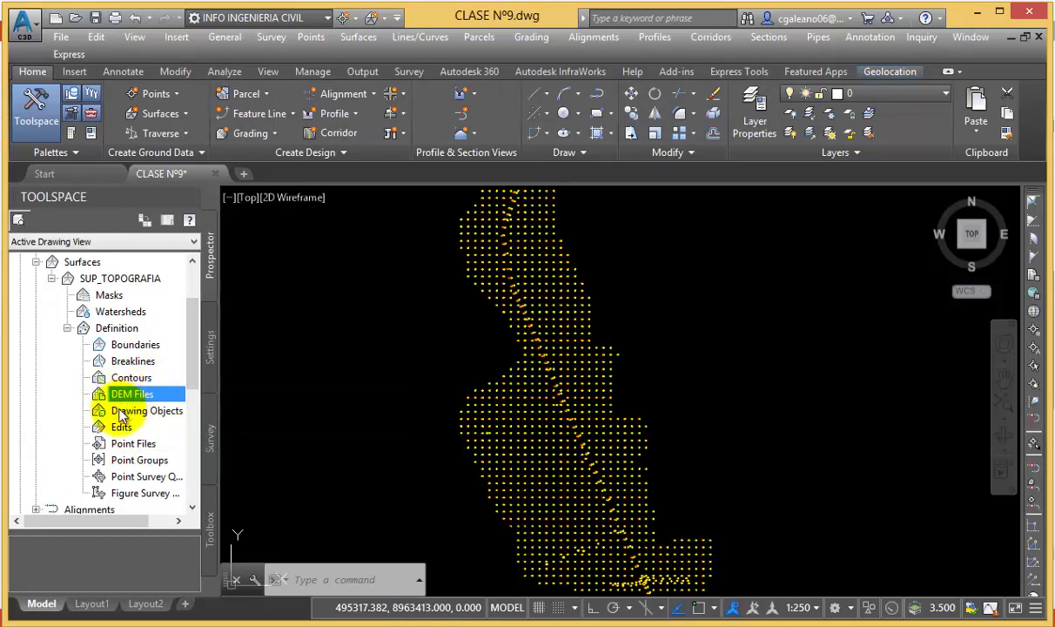
left_click(137, 412)
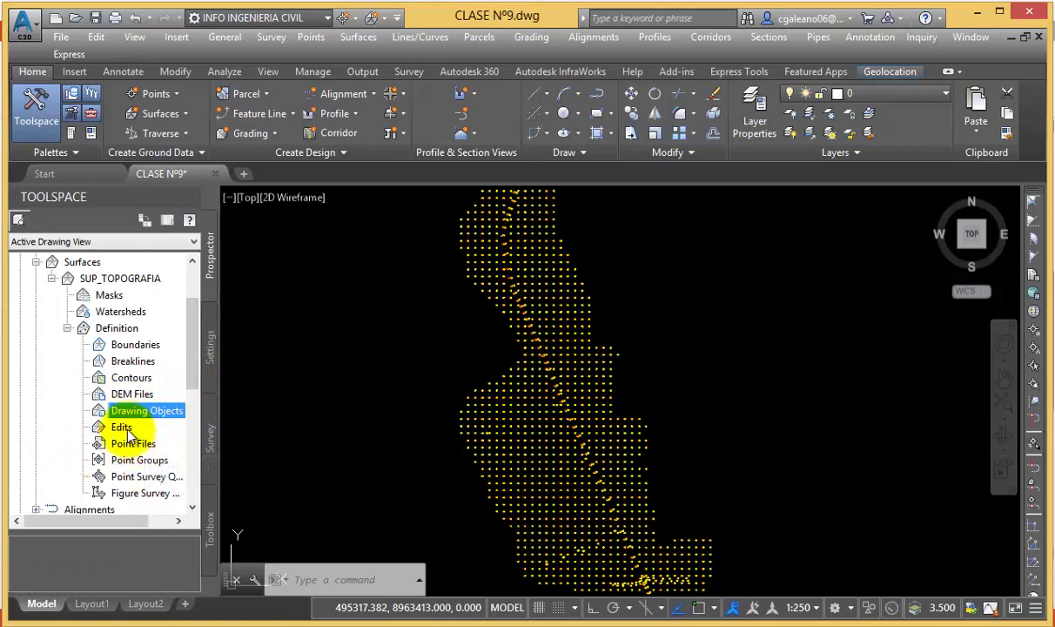
left_click(126, 428)
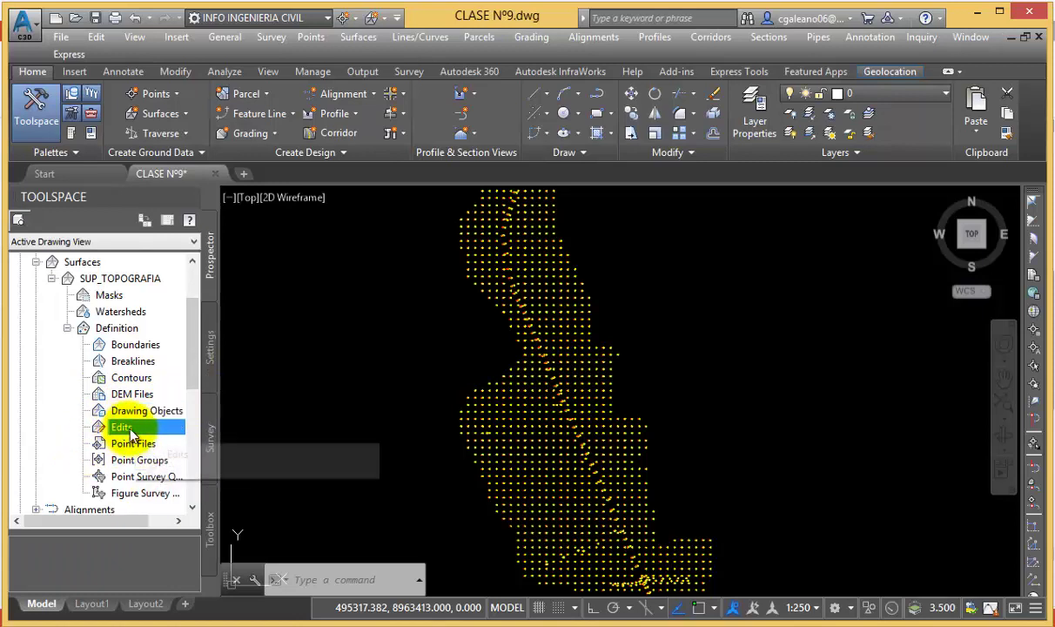
right_click(127, 430)
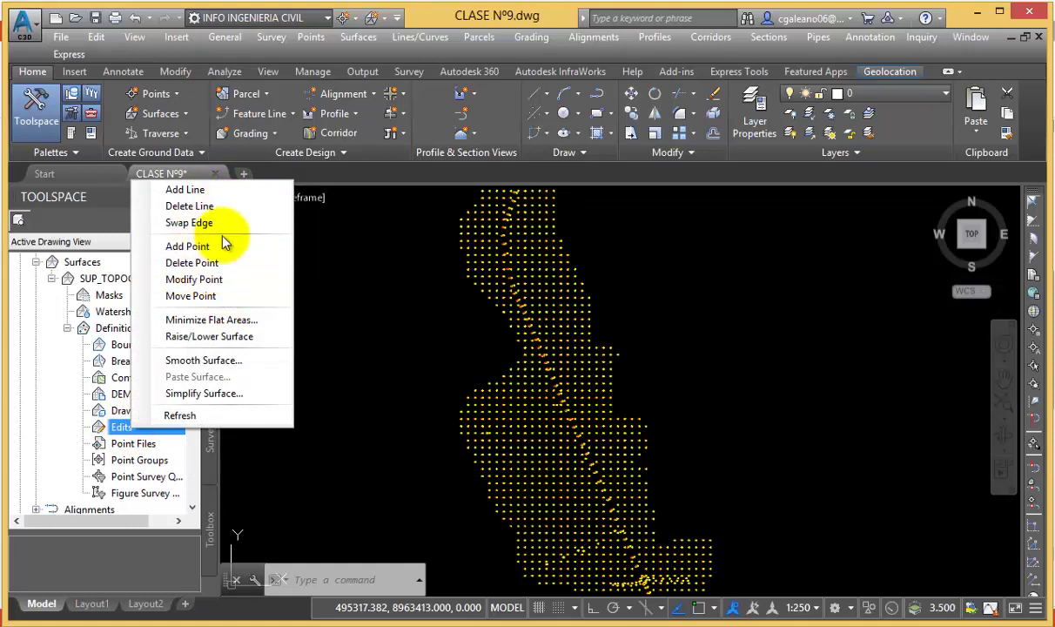
left_click(126, 426)
left_click(131, 444)
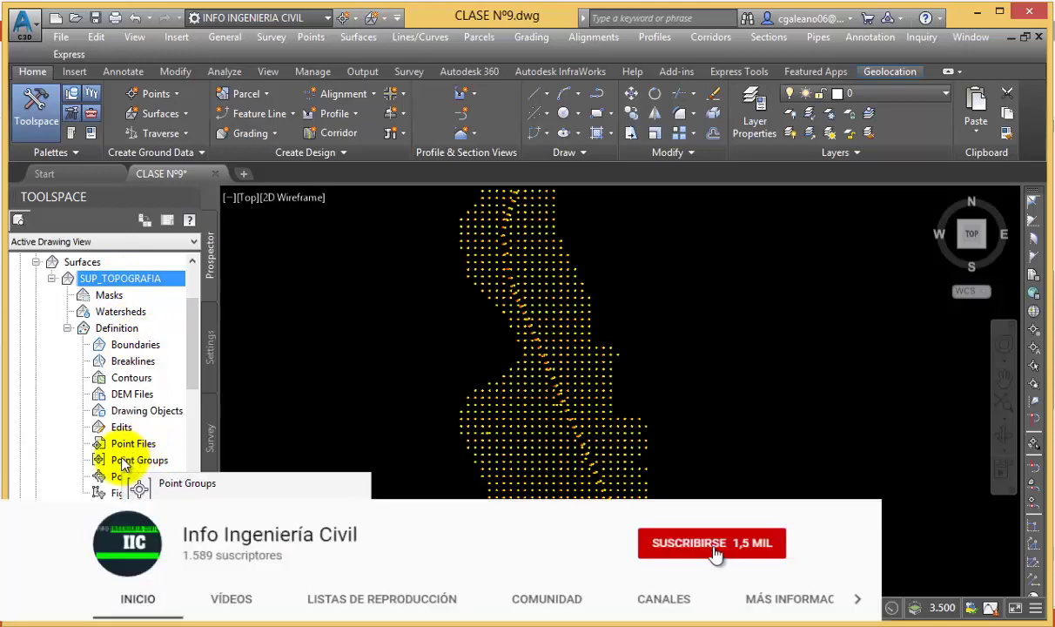
- Add the PUNTOS LEVANTAMIENTO point group to the SUP_TOPOGRAFIA surface definition
left_click(123, 462)
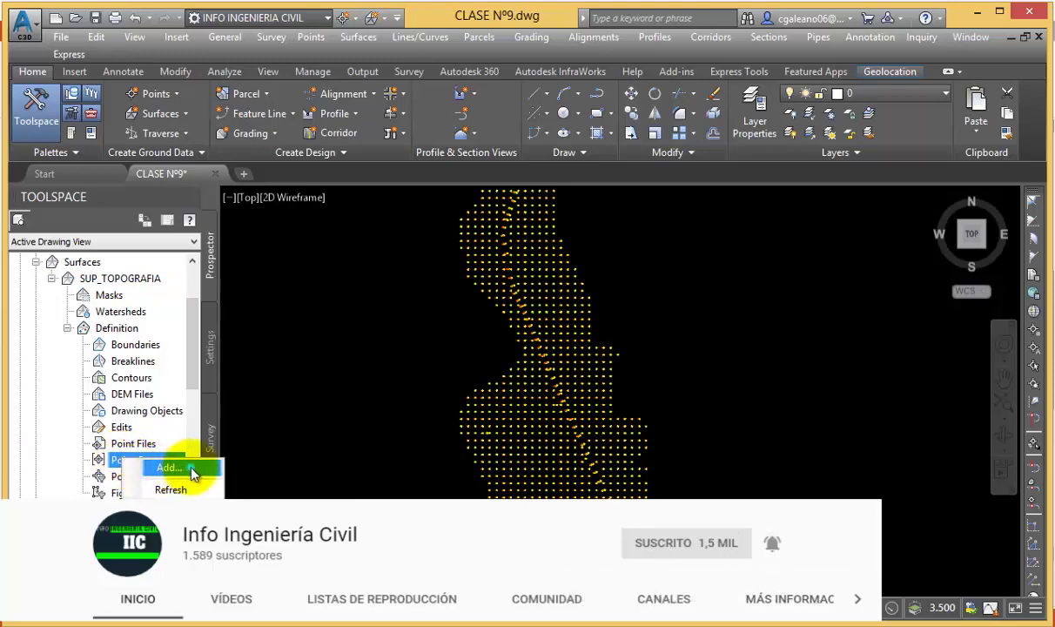
left_click(170, 469)
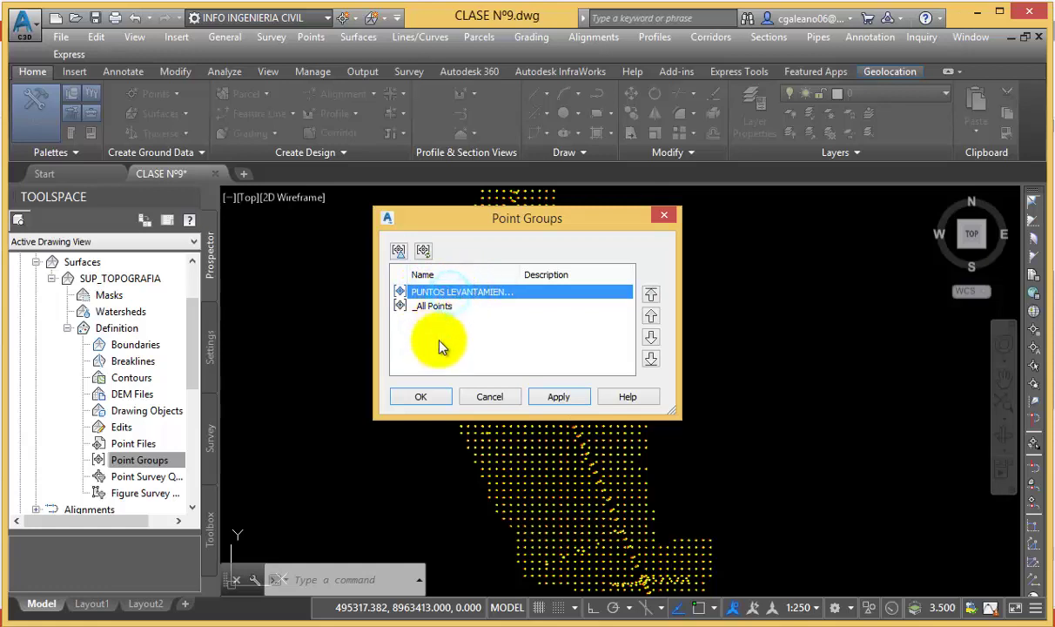
left_click(424, 397)
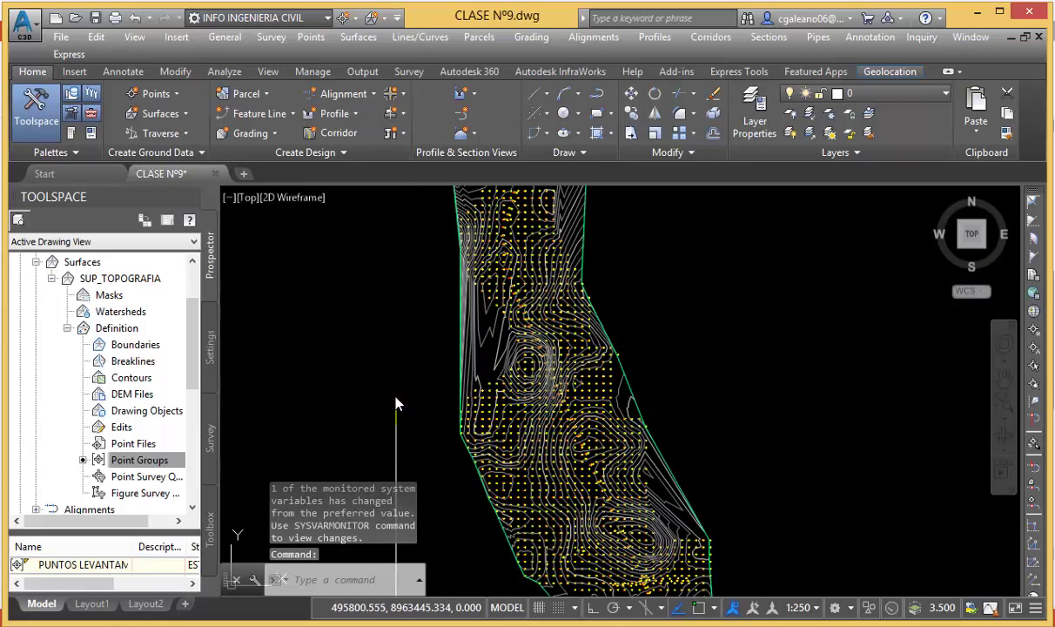
- Zoom in and out to inspect the contours triangulated around the survey points
scroll(400, 396, "down", 2)
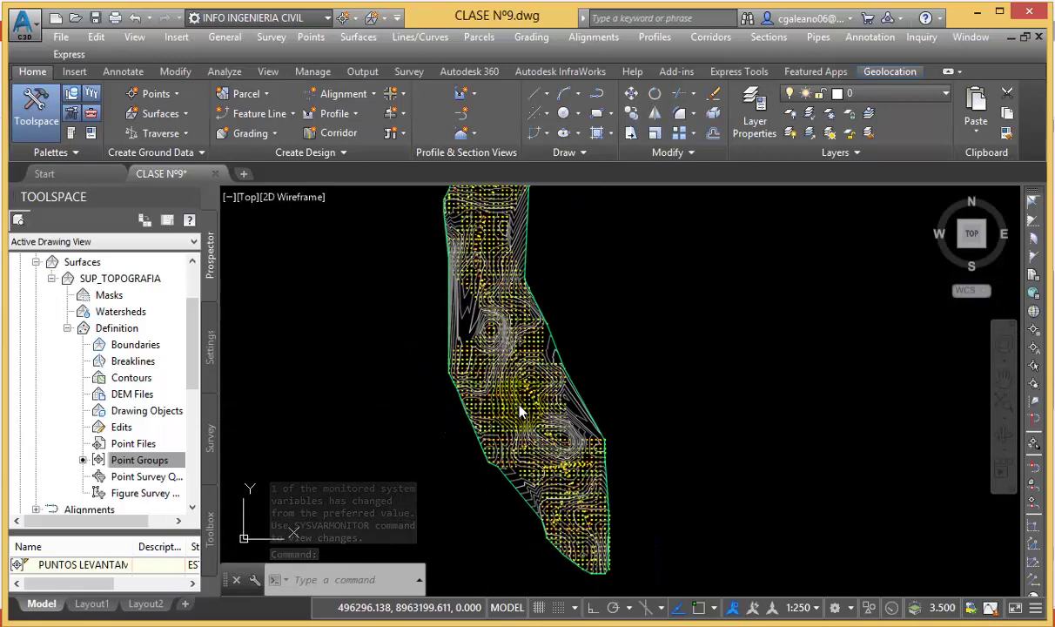
scroll(483, 336, "up", 1)
scroll(537, 307, "down", 1)
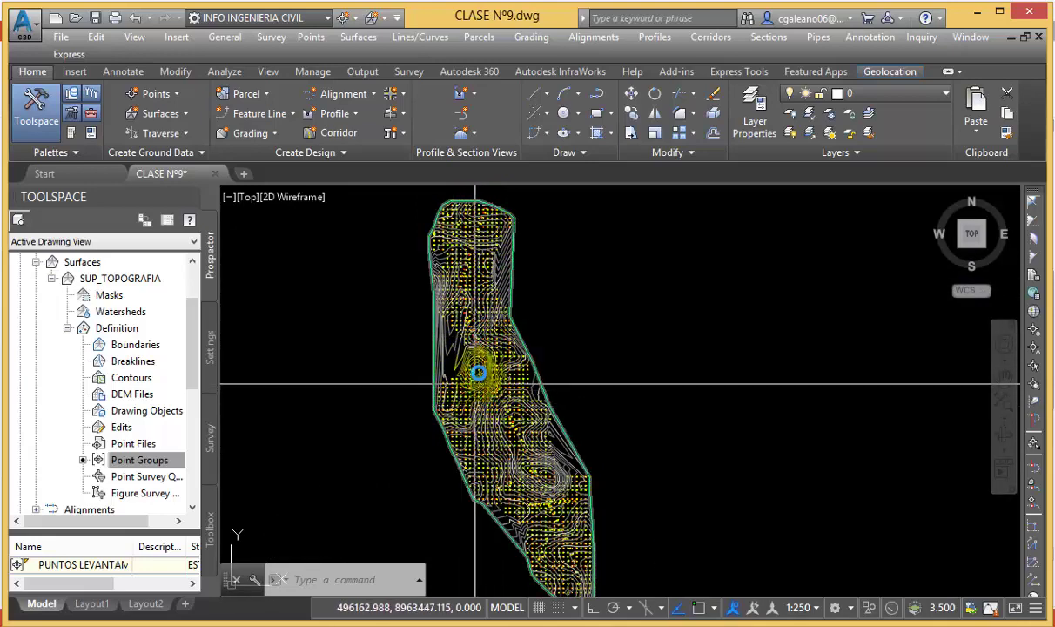
scroll(475, 353, "up", 3)
scroll(505, 326, "up", 2)
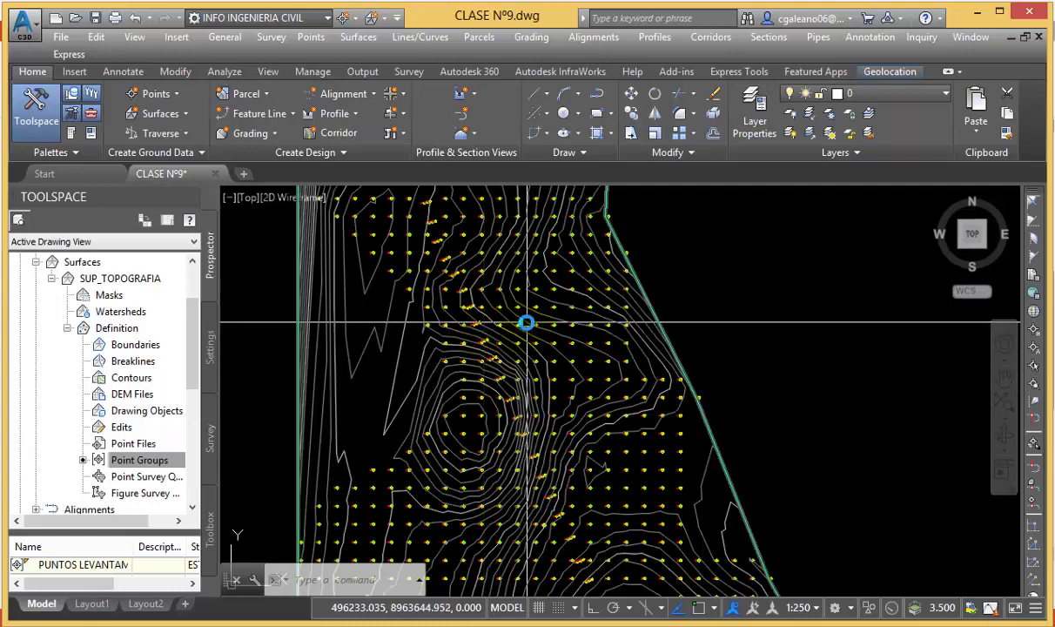
scroll(475, 348, "down", 2)
scroll(475, 380, "up", 4)
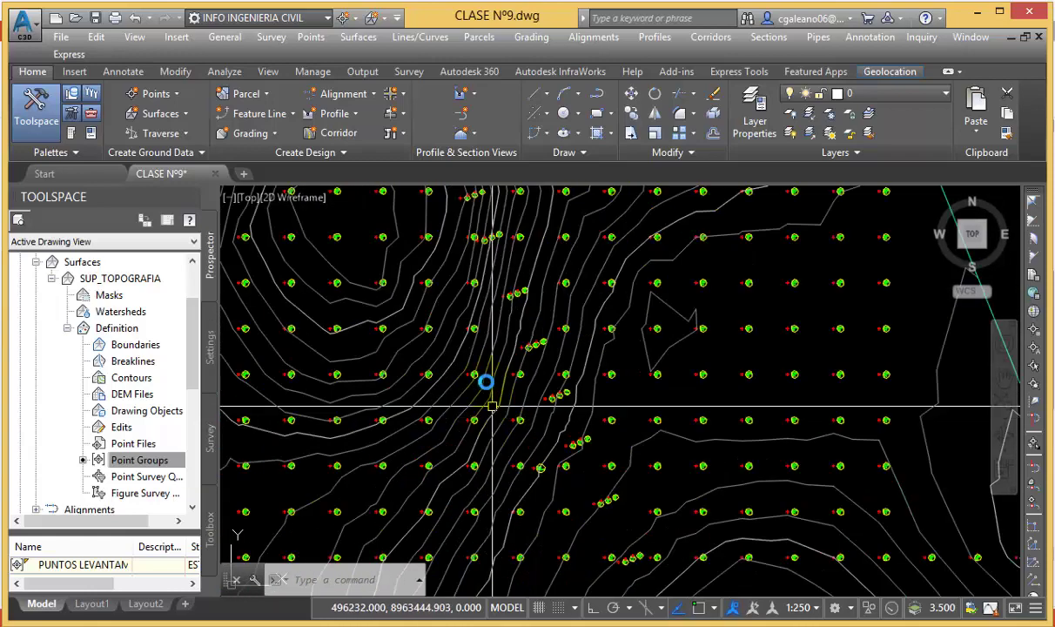
scroll(485, 381, "up", 2)
scroll(494, 391, "down", 3)
scroll(494, 393, "down", 3)
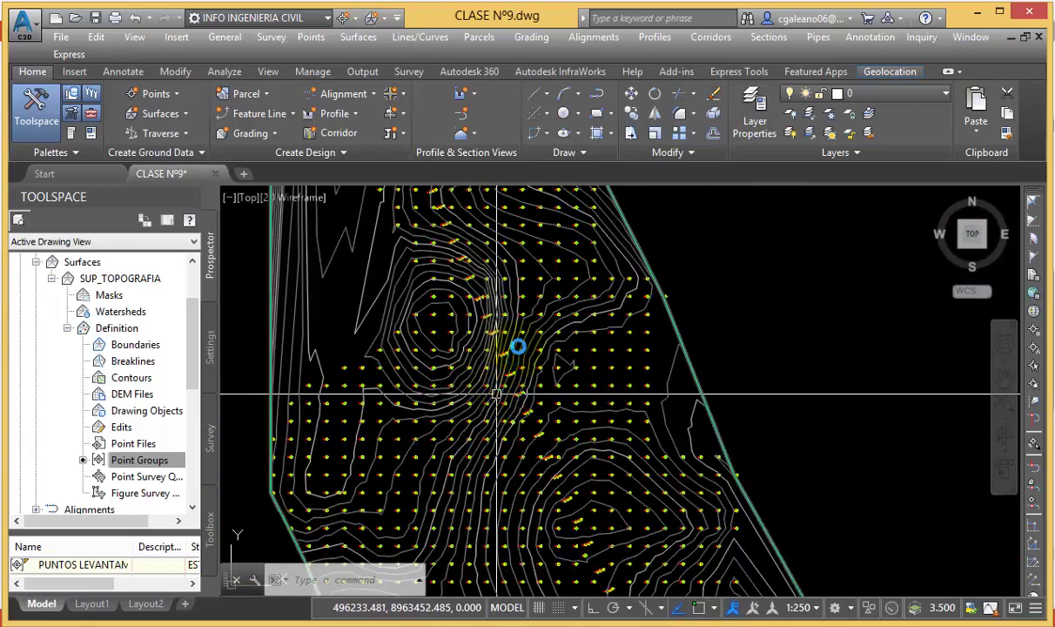
scroll(481, 370, "down", 2)
scroll(372, 280, "up", 1)
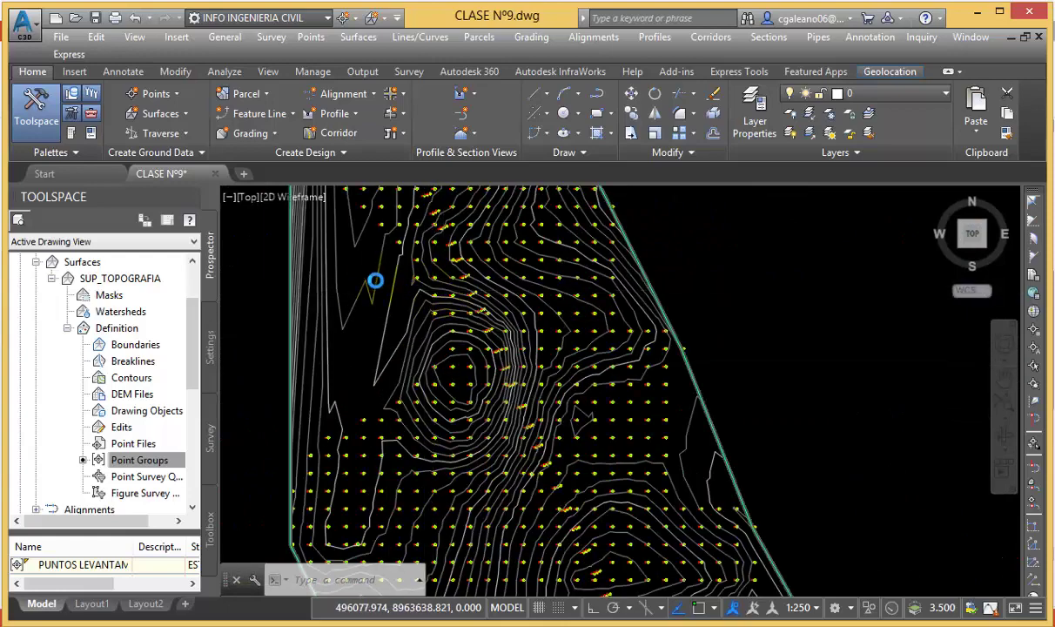
scroll(424, 280, "up", 2)
scroll(417, 281, "up", 1)
scroll(405, 294, "up", 1)
scroll(405, 294, "down", 3)
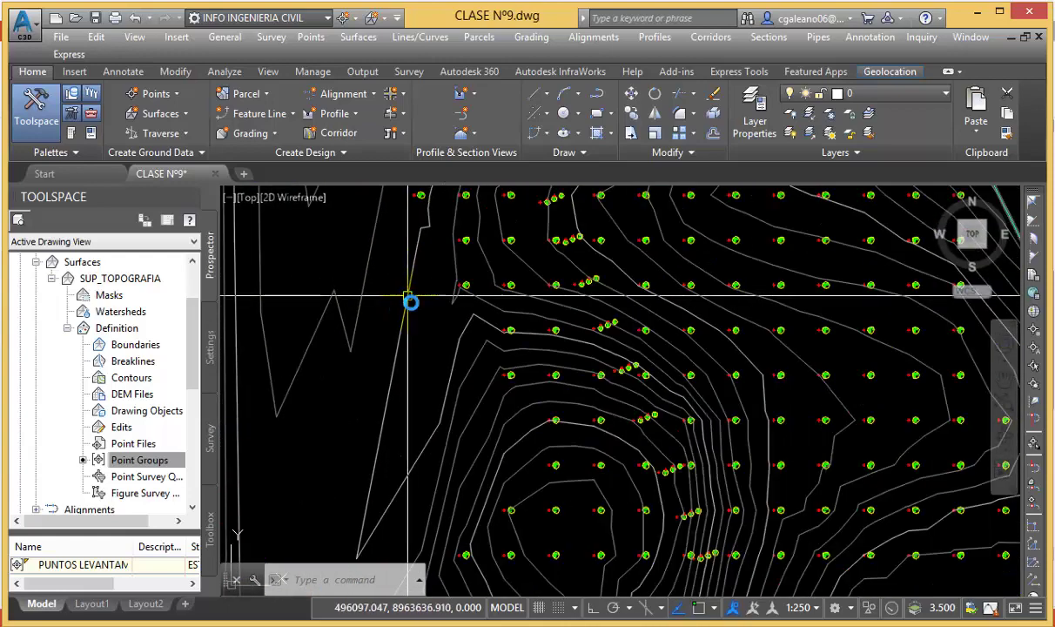
scroll(483, 347, "down", 2)
scroll(489, 345, "down", 1)
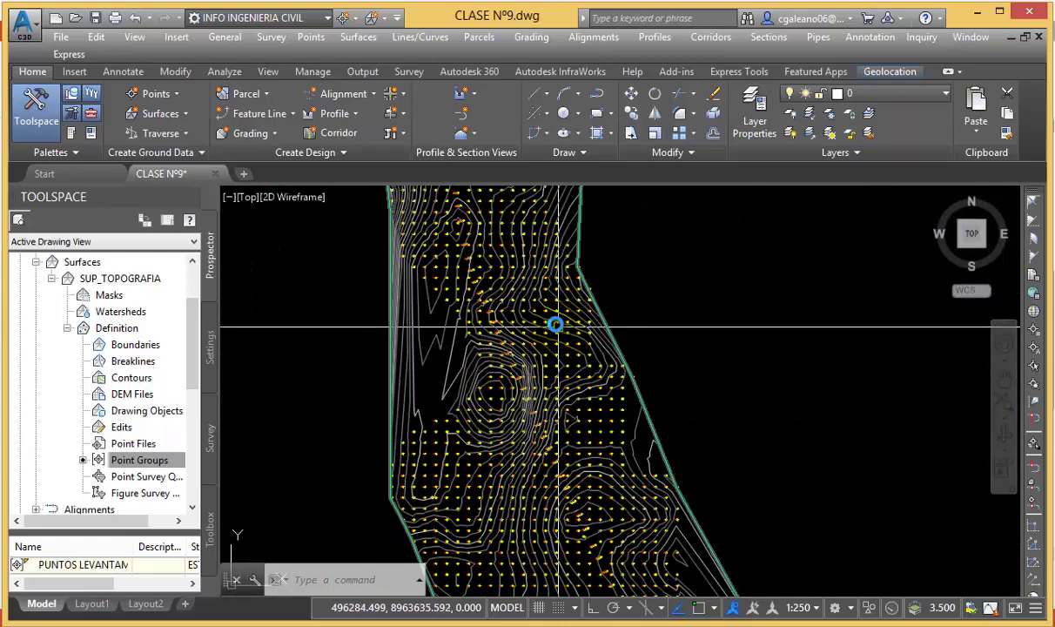
scroll(522, 374, "up", 1)
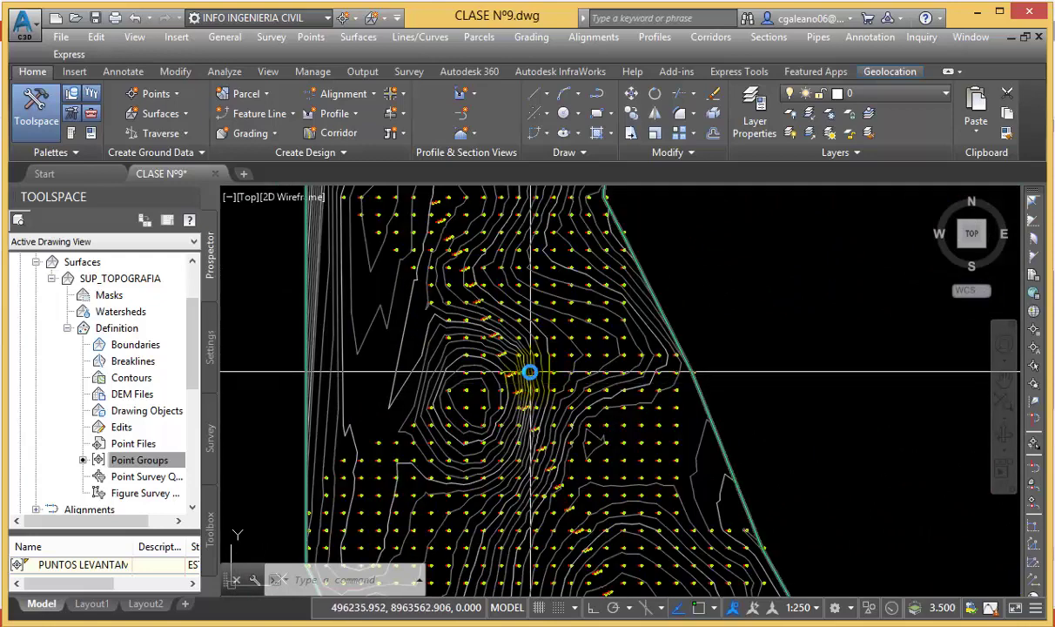
scroll(530, 371, "down", 2)
scroll(527, 392, "down", 1)
scroll(522, 392, "down", 1)
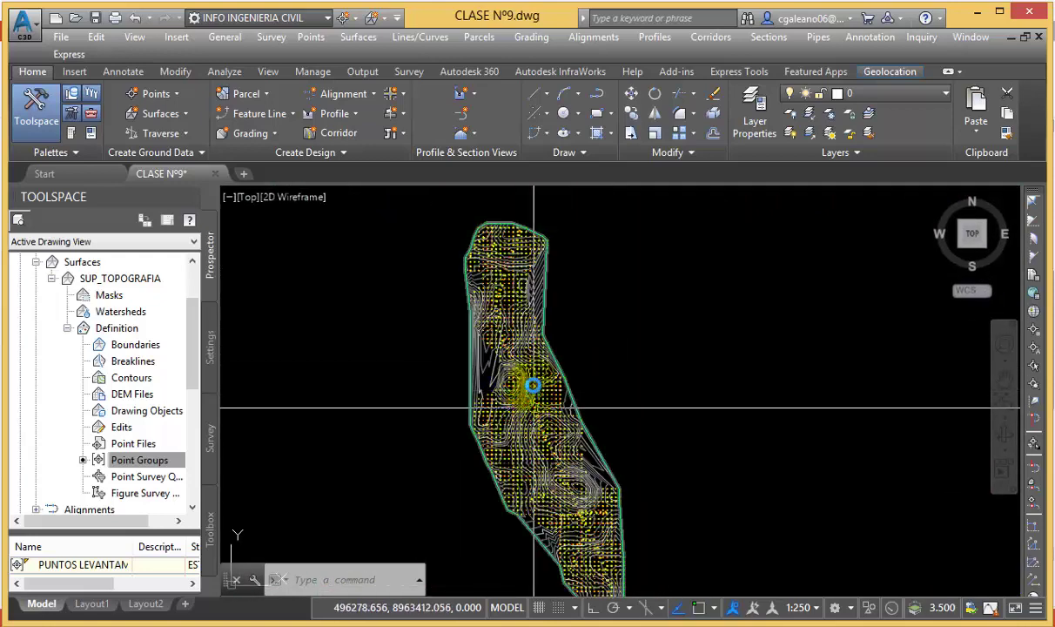
scroll(504, 298, "up", 1)
scroll(509, 294, "up", 1)
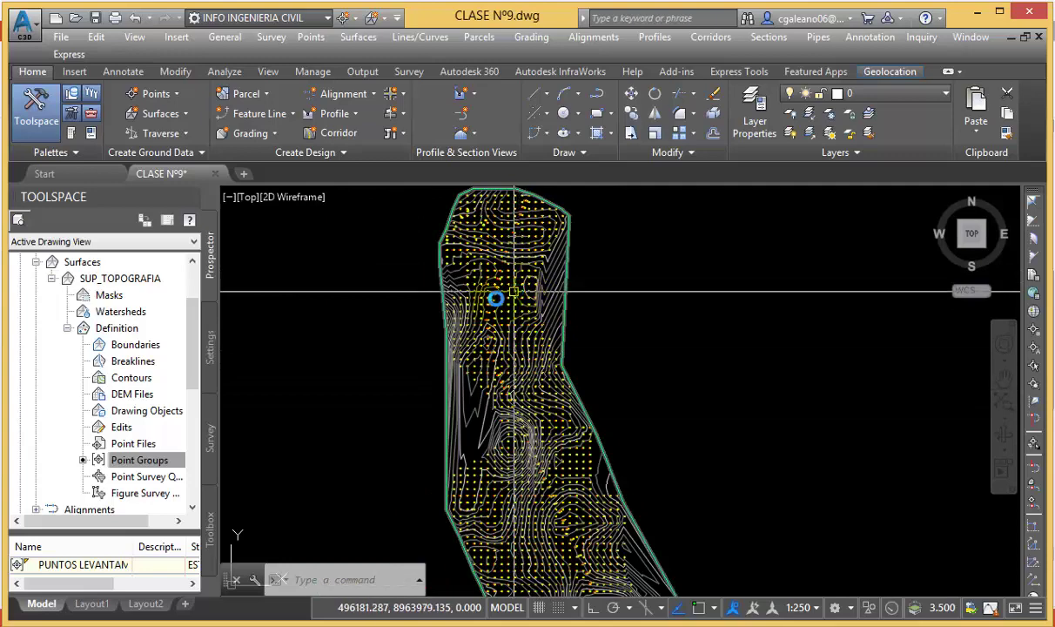
scroll(522, 349, "down", 2)
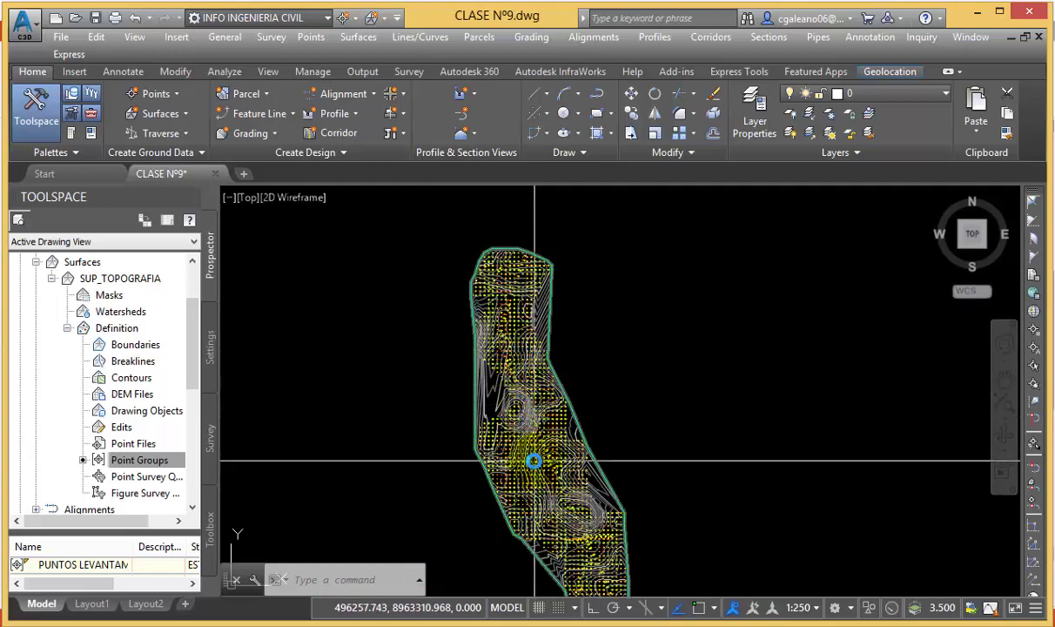
scroll(537, 454, "up", 1)
scroll(502, 414, "down", 1)
scroll(499, 369, "up", 1)
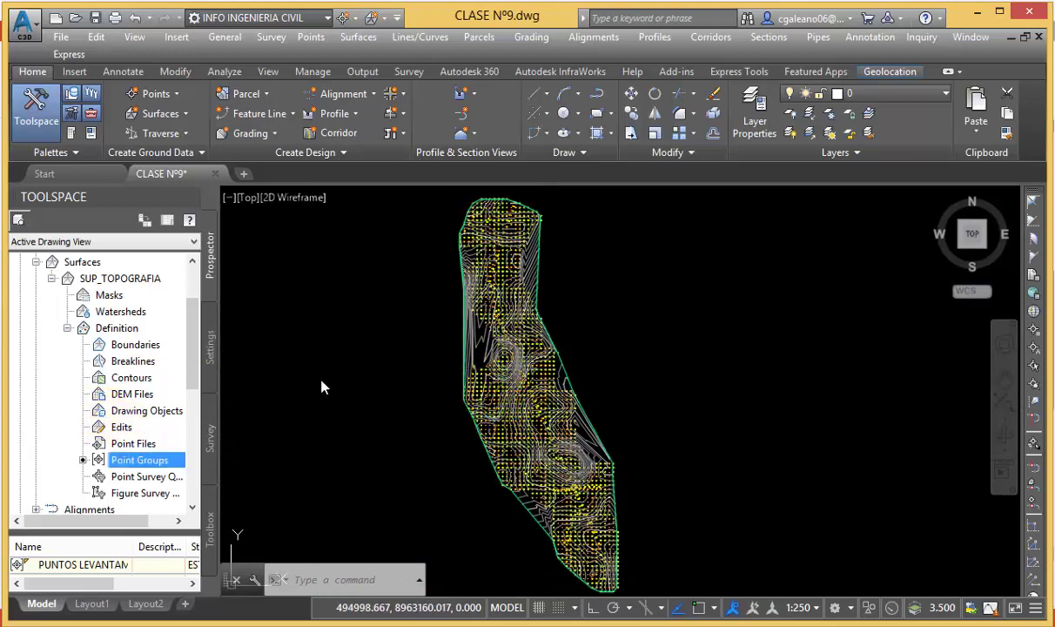
scroll(472, 357, "down", 1)
scroll(534, 383, "up", 2)
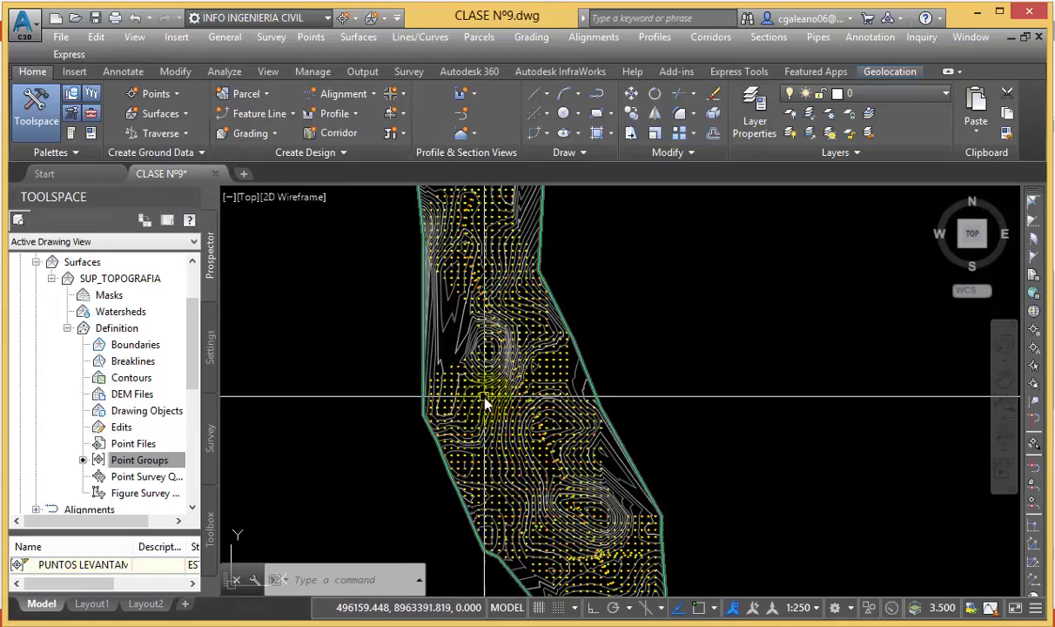
scroll(484, 394, "down", 2)
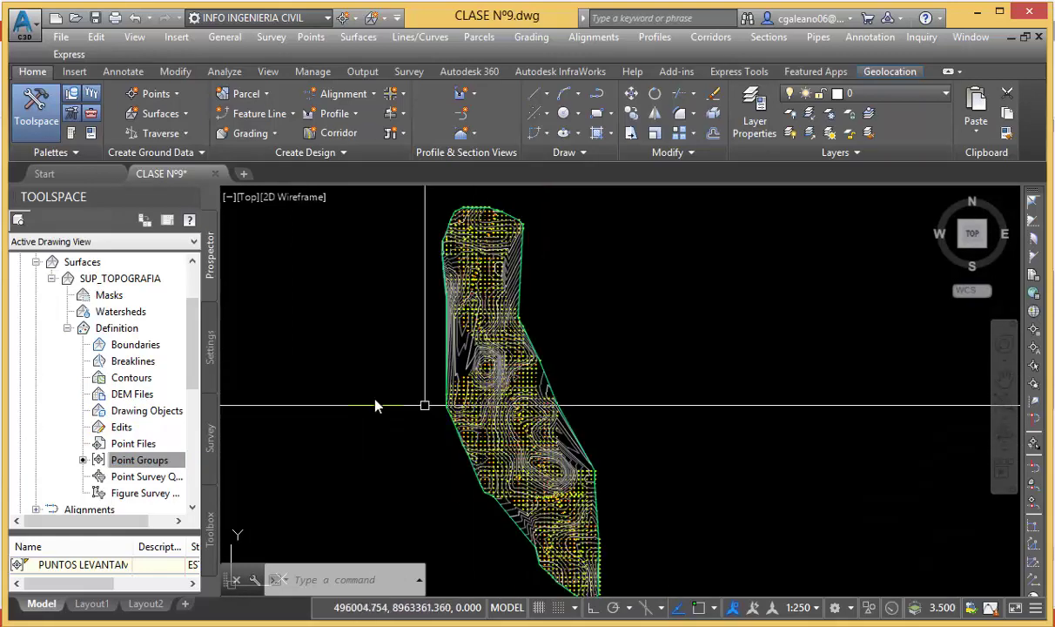
- Collapse Surfaces in Prospector and scroll up to Point Groups
left_click(36, 260)
scroll(152, 322, "up", 2)
scroll(159, 325, "up", 1)
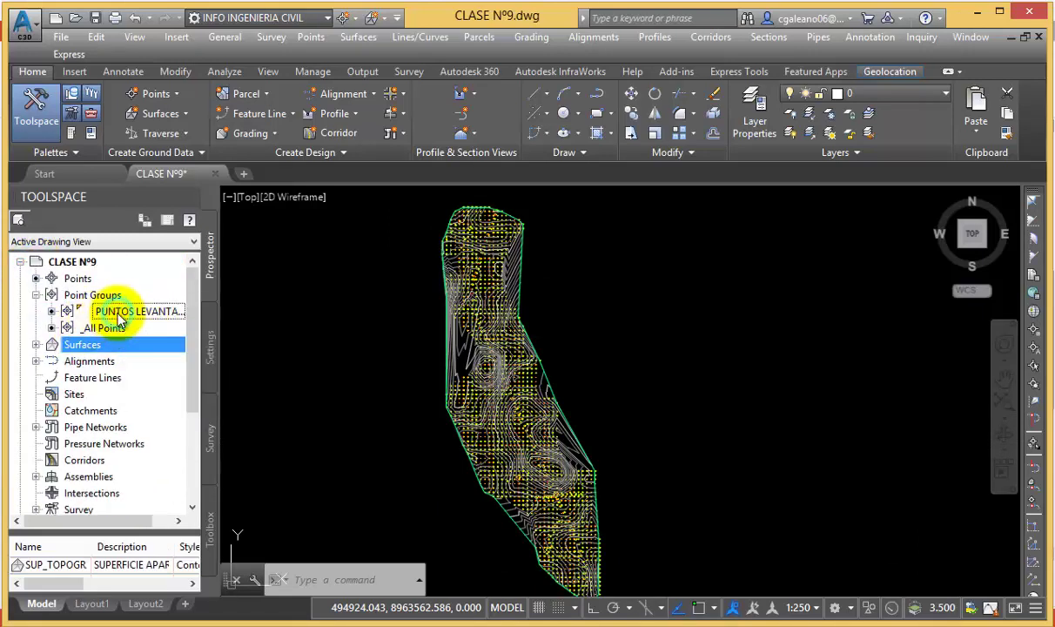
- Set PUNTOS LEVANTAMIENTO's point style and point label style to <none> and apply
left_click(120, 313)
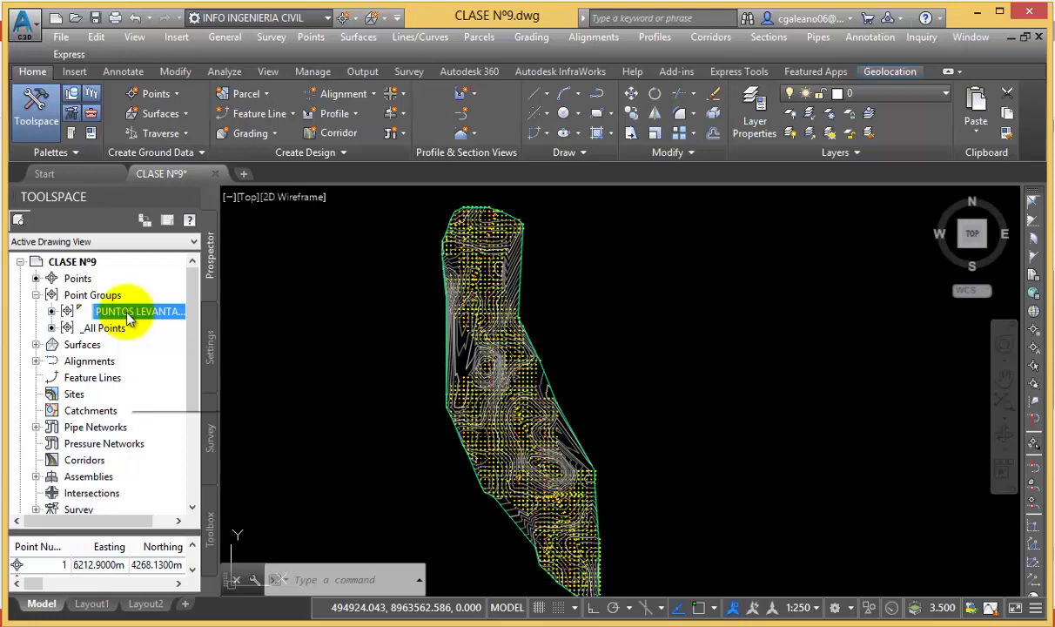
right_click(128, 315)
left_click(174, 298)
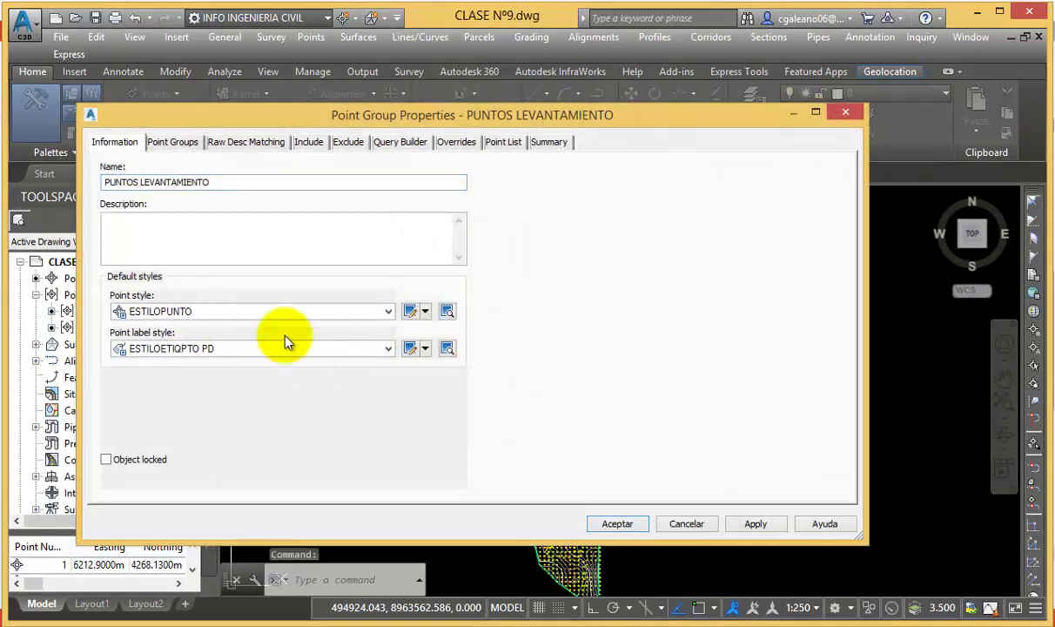
left_click(259, 310)
scroll(259, 306, "up", 1)
scroll(177, 335, "up", 1)
left_click(179, 329)
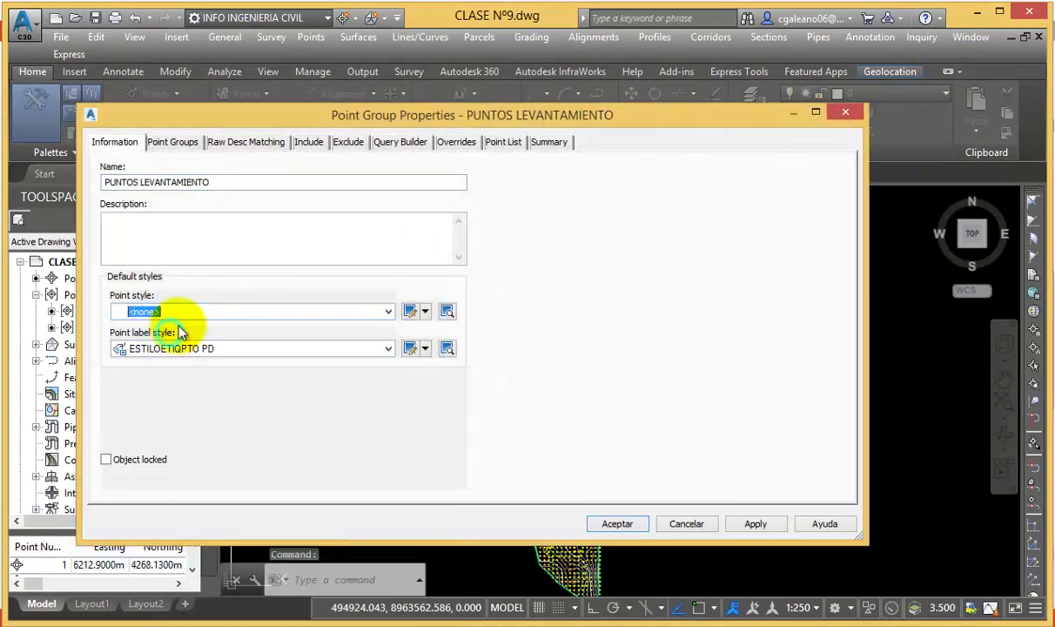
left_click(201, 348)
left_click(170, 365)
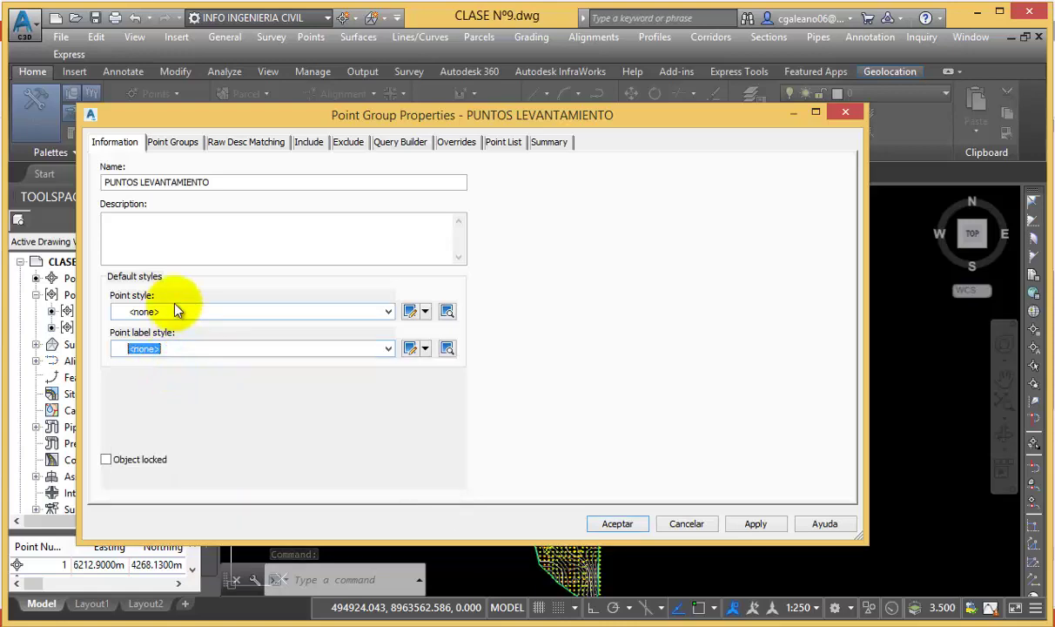
left_click(758, 525)
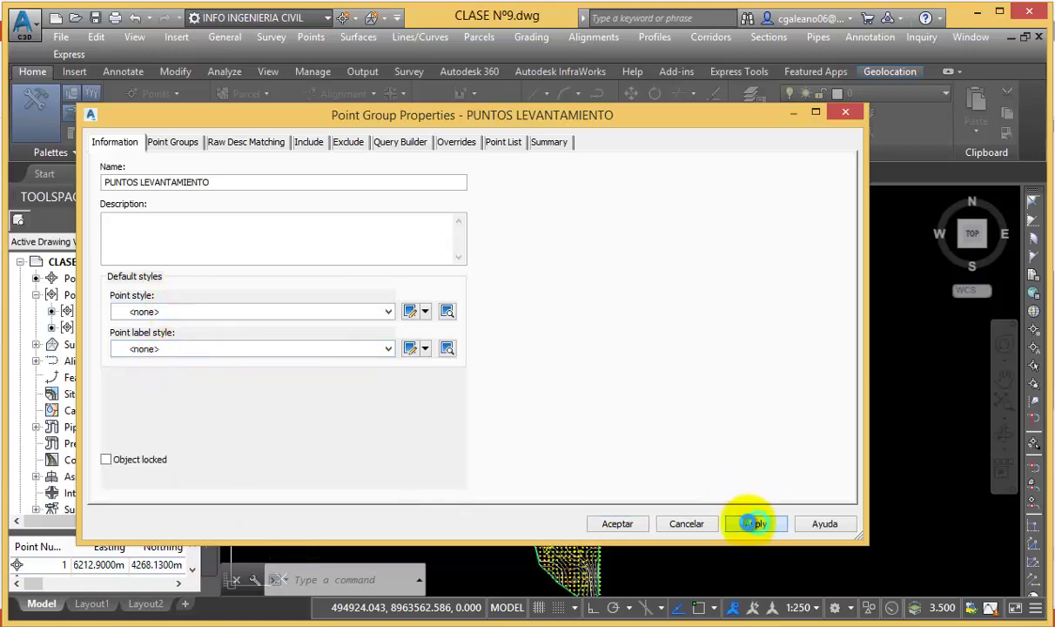
left_click(617, 523)
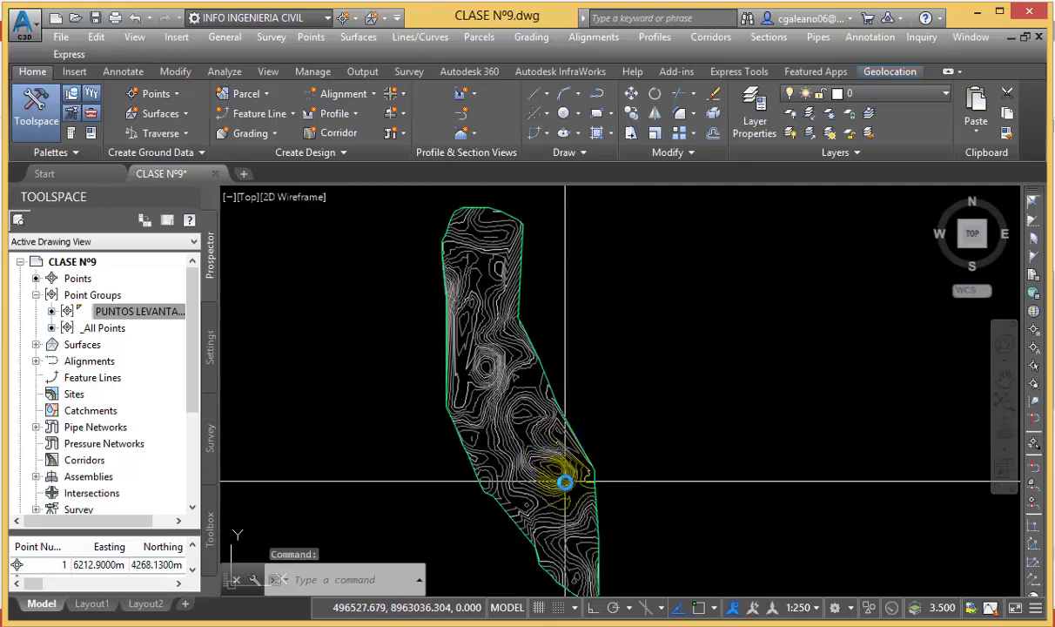
- Zoom in on the contour surface and select it
scroll(566, 453, "up", 2)
scroll(579, 431, "up", 2)
scroll(548, 436, "up", 2)
scroll(540, 433, "down", 3)
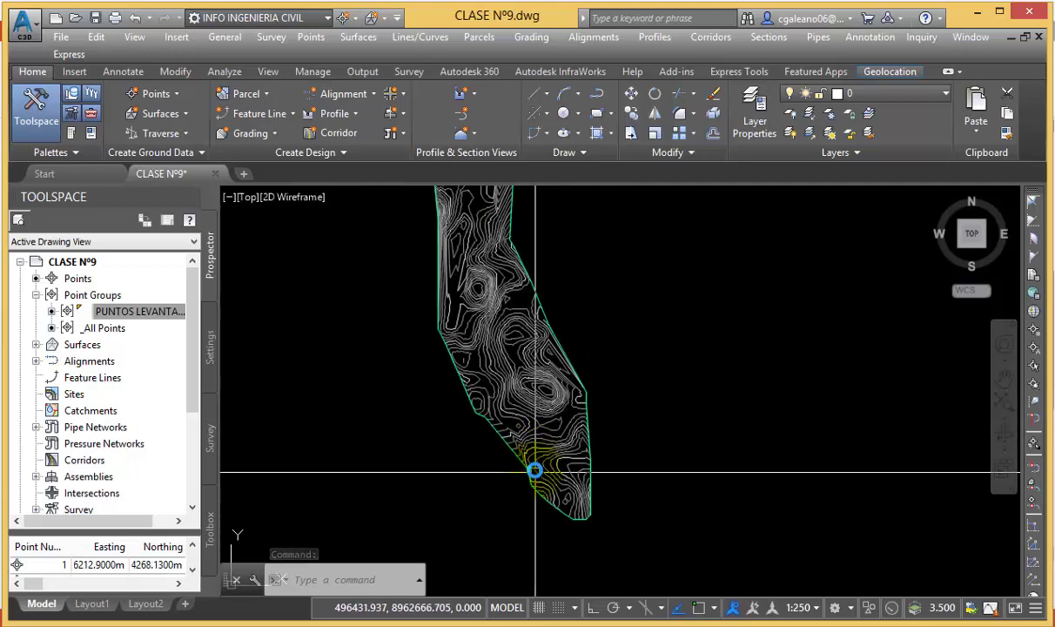
scroll(514, 357, "up", 1)
scroll(508, 362, "down", 2)
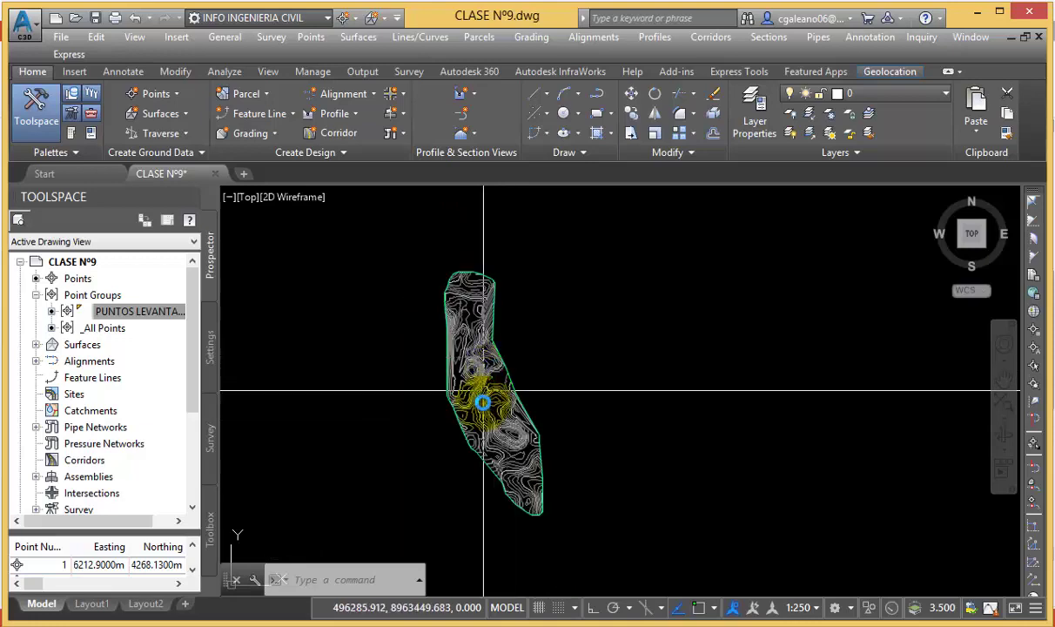
scroll(483, 361, "up", 2)
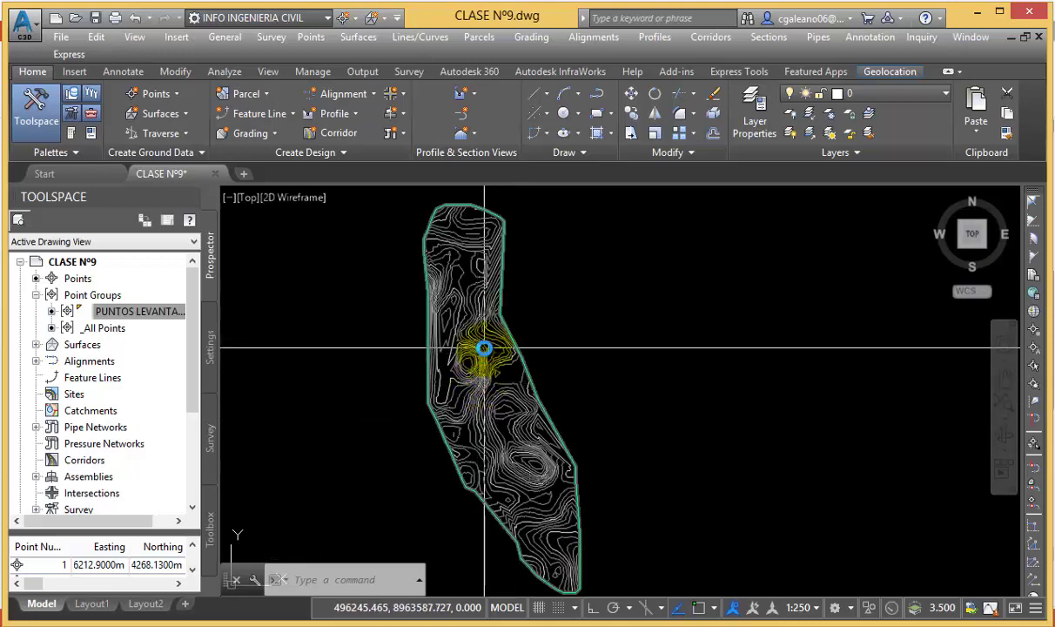
left_click(492, 360)
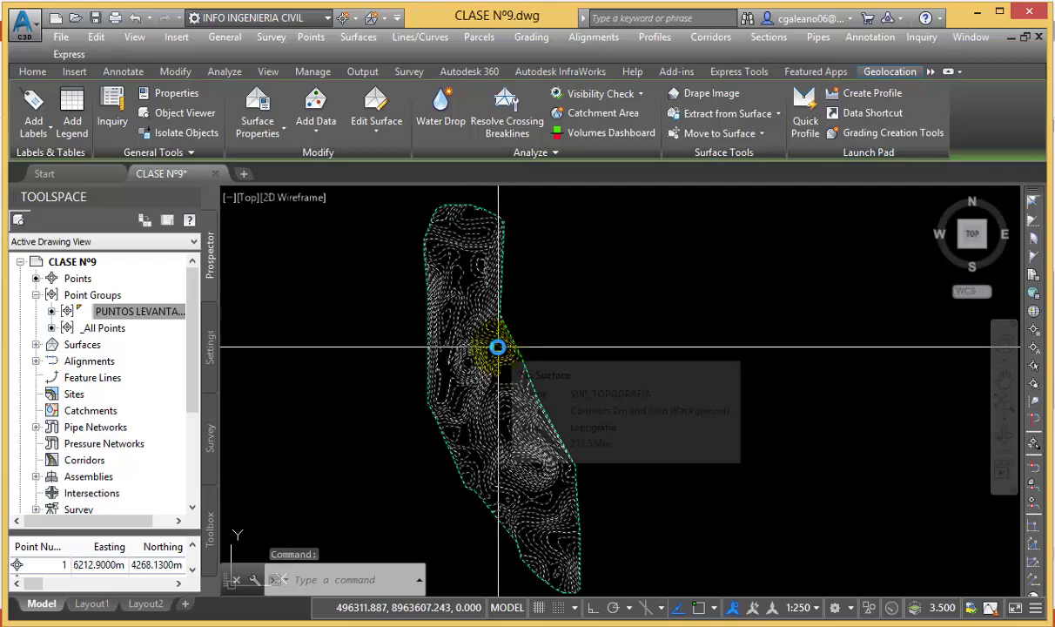
scroll(497, 346, "up", 3)
scroll(444, 338, "up", 1)
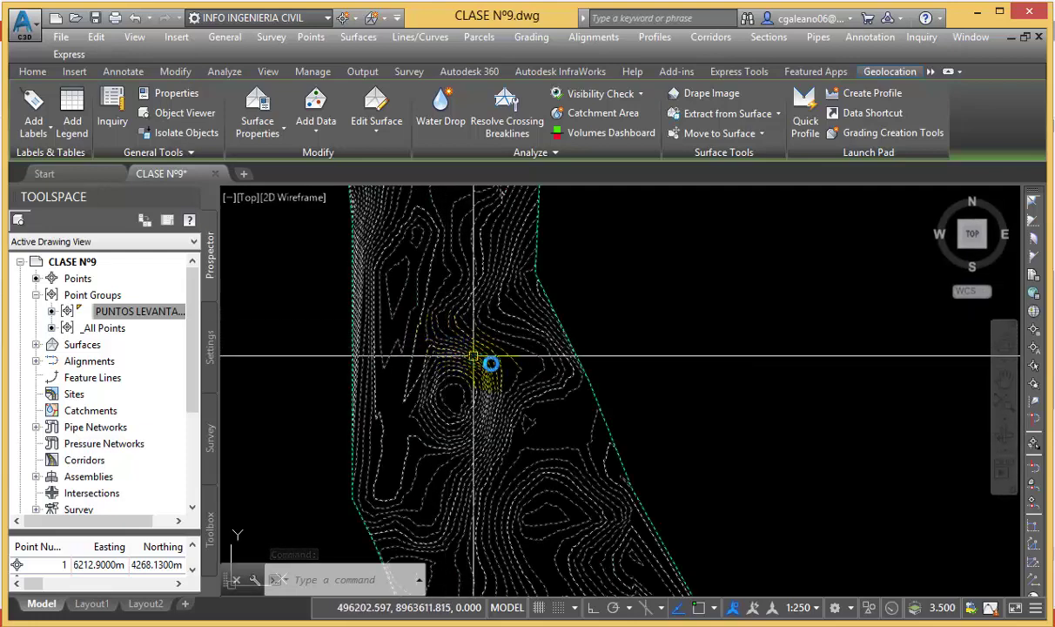
mouse_move(473, 355)
left_mouse_down()
mouse_move(400, 320)
mouse_move(464, 273)
mouse_move(461, 419)
mouse_move(431, 275)
mouse_move(418, 298)
mouse_move(441, 330)
left_mouse_up()
- Cancel the grip edit, reselect the surface and bring up its shortcut menu
scroll(440, 330, "down", 3)
scroll(454, 290, "down", 2)
left_click_drag(474, 454, 470, 422)
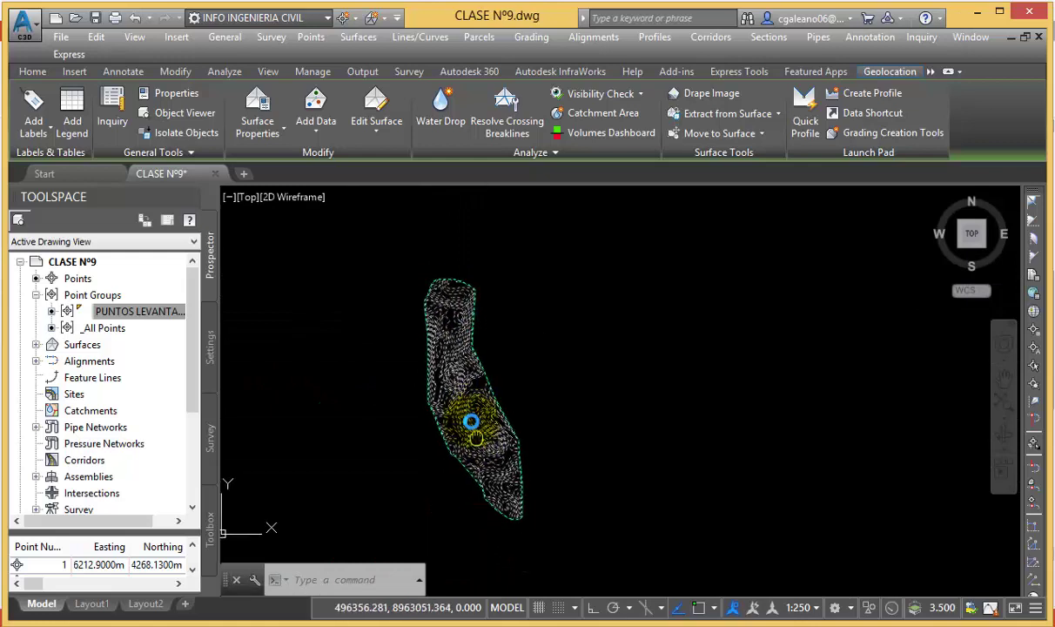
key("Escape")
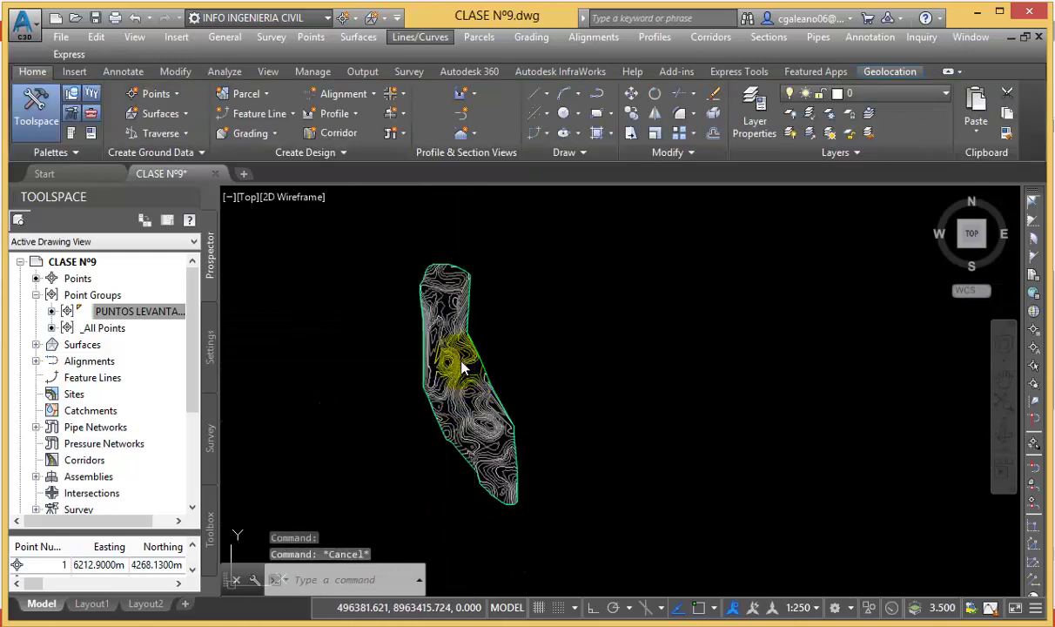
left_click(454, 369)
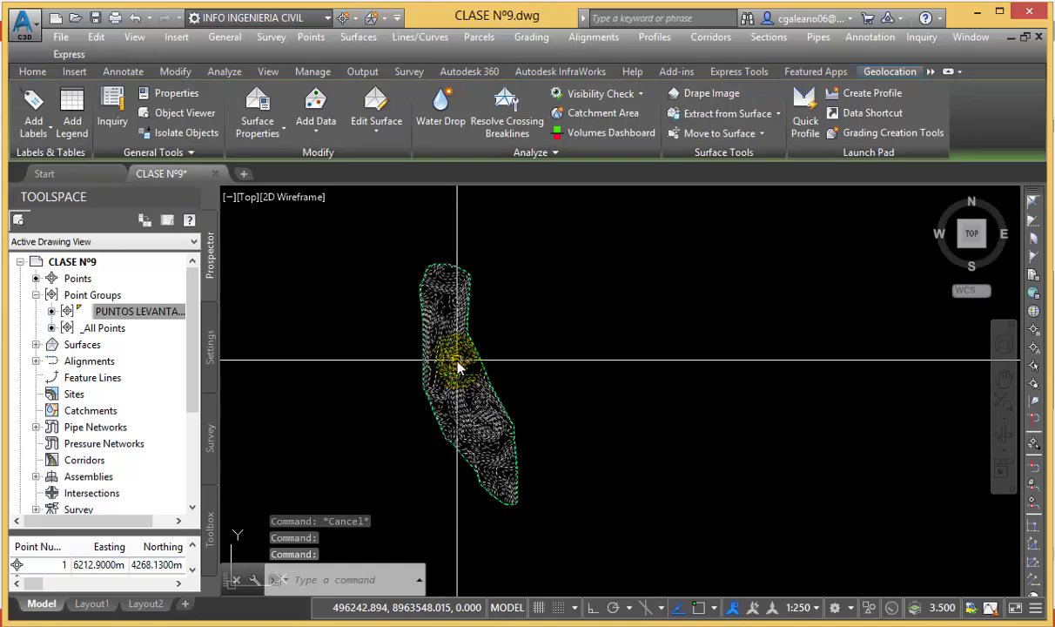
right_click(457, 363)
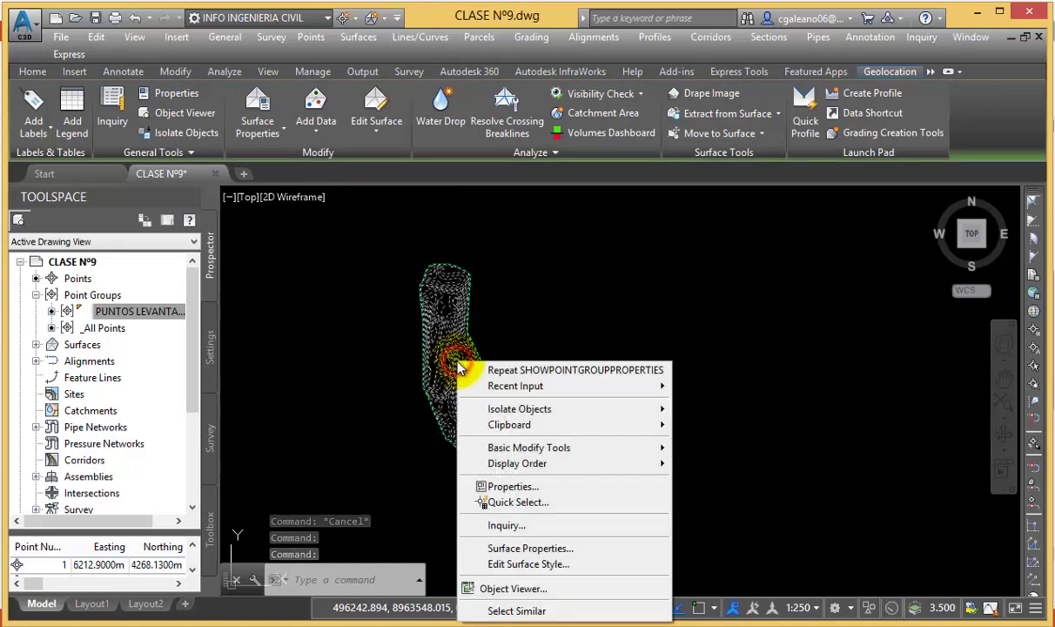
- View the surface in Object Viewer, orbited into a tilted view with Conceptual shading
left_click(561, 590)
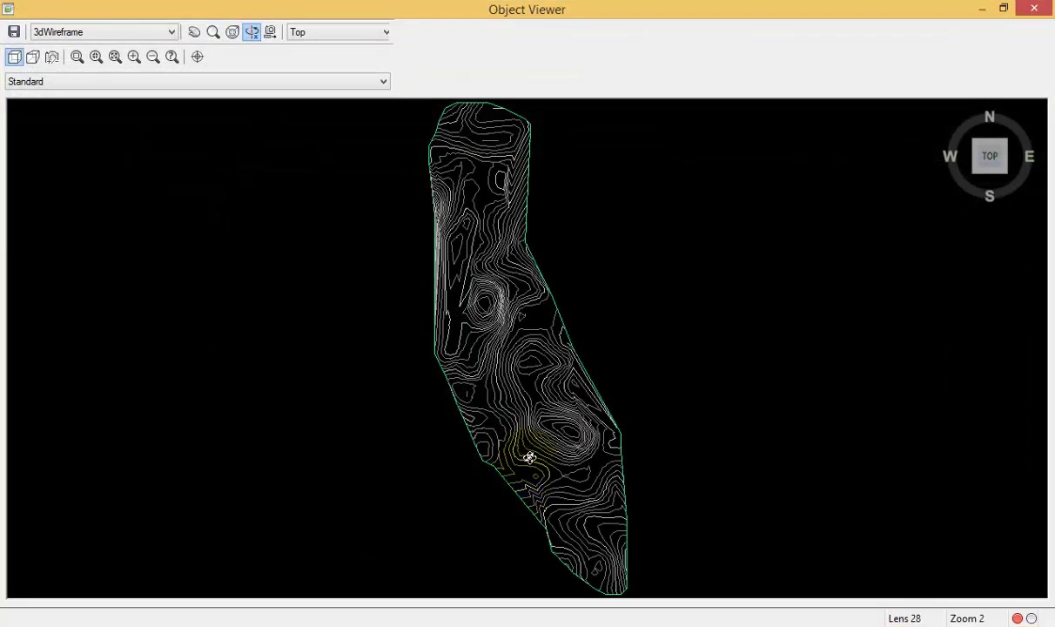
mouse_move(572, 498)
left_mouse_down()
mouse_move(595, 421)
mouse_move(547, 354)
mouse_move(595, 273)
left_mouse_up()
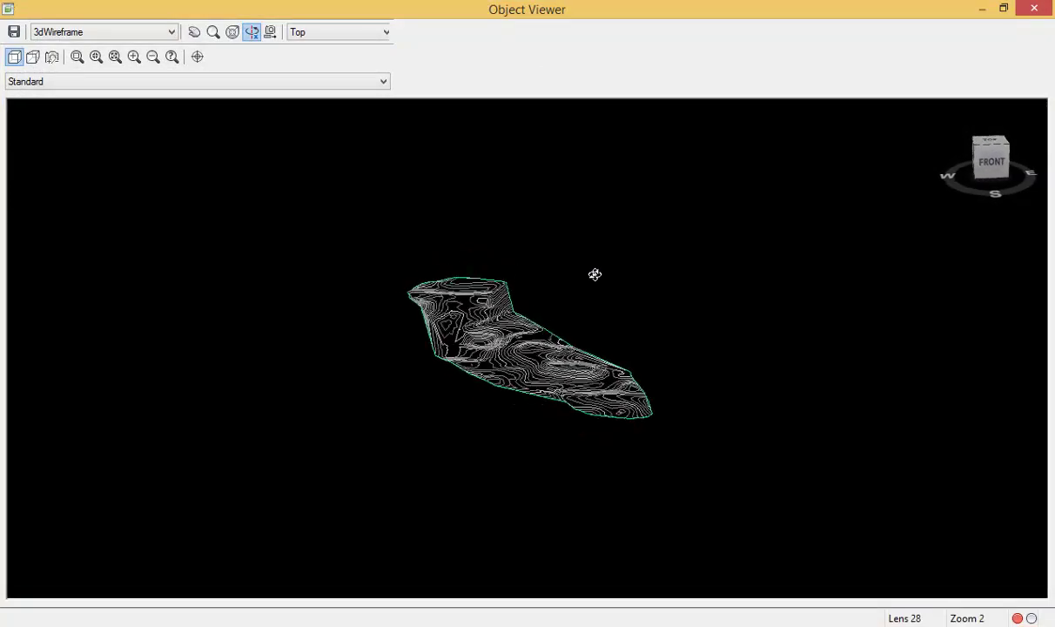
scroll(552, 335, "up", 3)
scroll(545, 350, "up", 3)
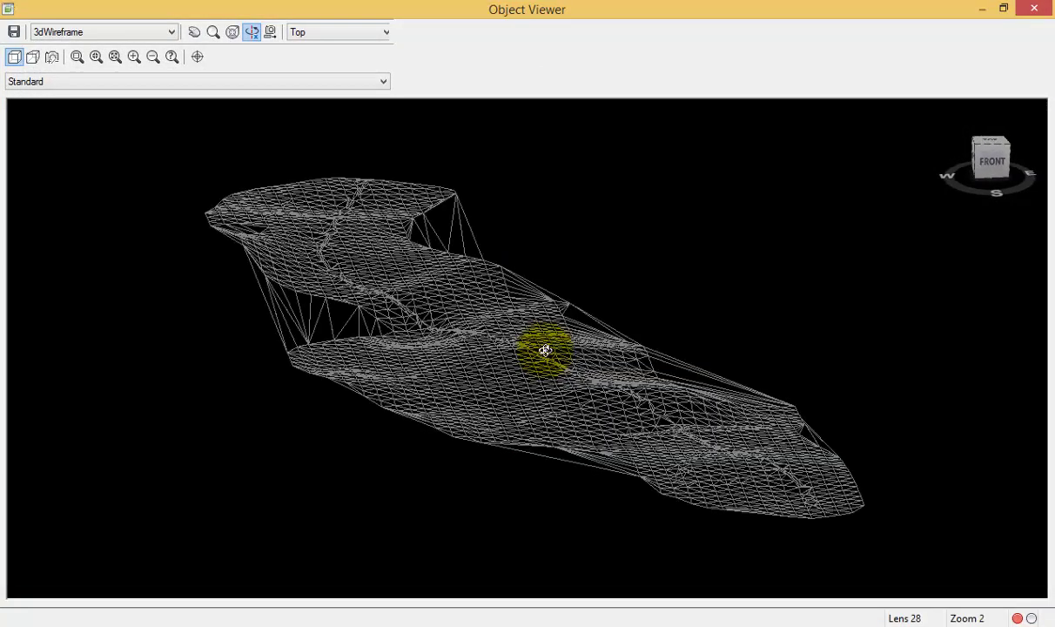
scroll(545, 350, "up", 2)
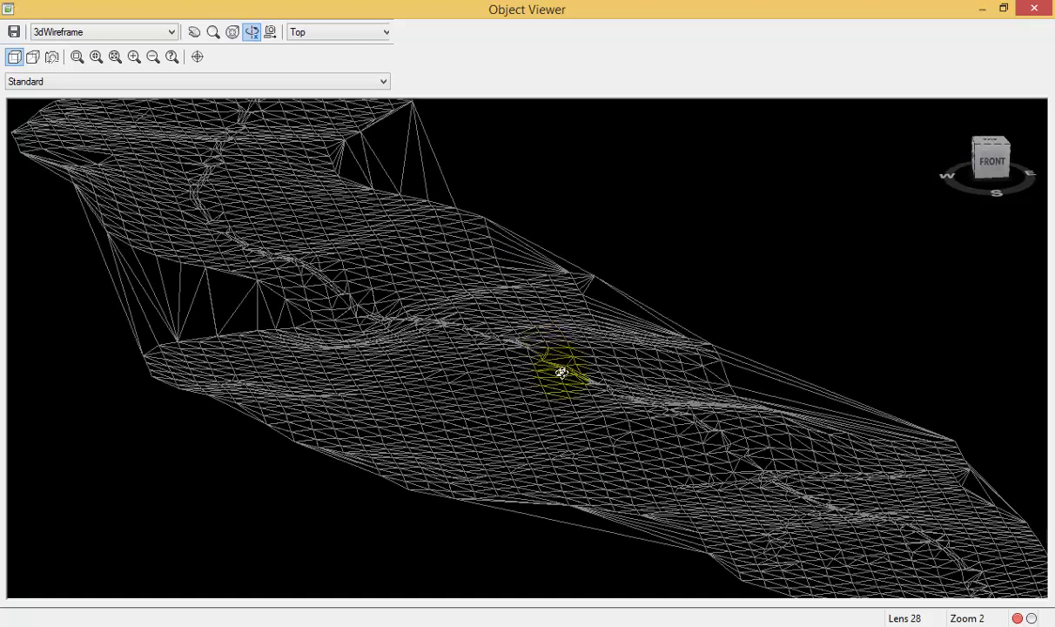
left_click(108, 35)
left_click(76, 69)
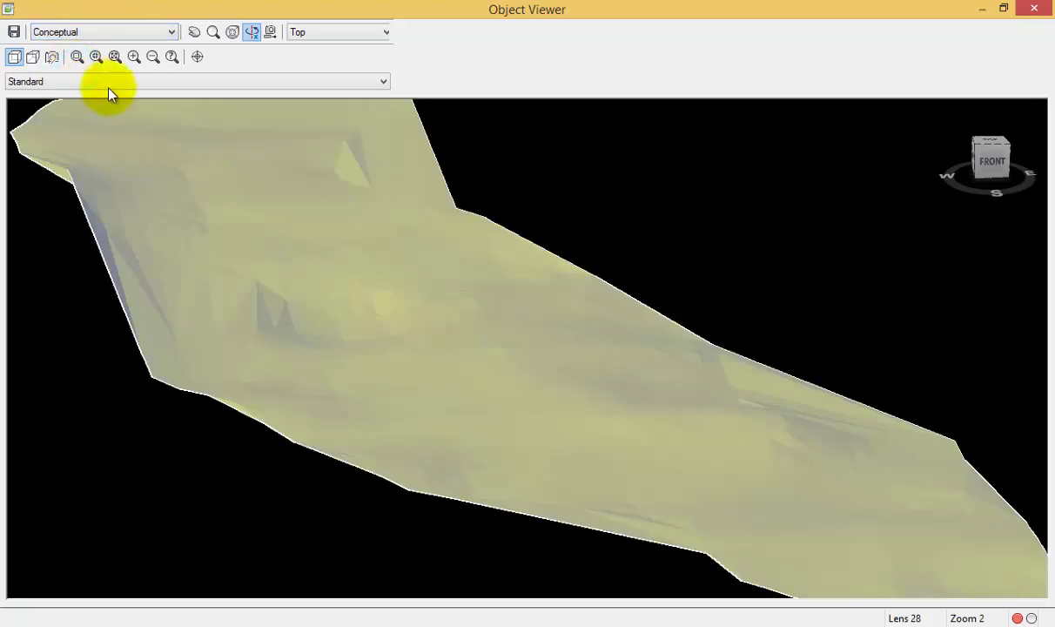
mouse_move(451, 349)
left_mouse_down()
mouse_move(421, 301)
mouse_move(405, 335)
mouse_move(475, 307)
mouse_move(475, 294)
mouse_move(465, 328)
mouse_move(426, 346)
mouse_move(438, 358)
mouse_move(338, 314)
mouse_move(412, 330)
mouse_move(420, 310)
mouse_move(360, 326)
mouse_move(728, 384)
mouse_move(708, 396)
mouse_move(565, 396)
mouse_move(587, 383)
mouse_move(678, 384)
mouse_move(628, 404)
mouse_move(513, 357)
left_mouse_up()
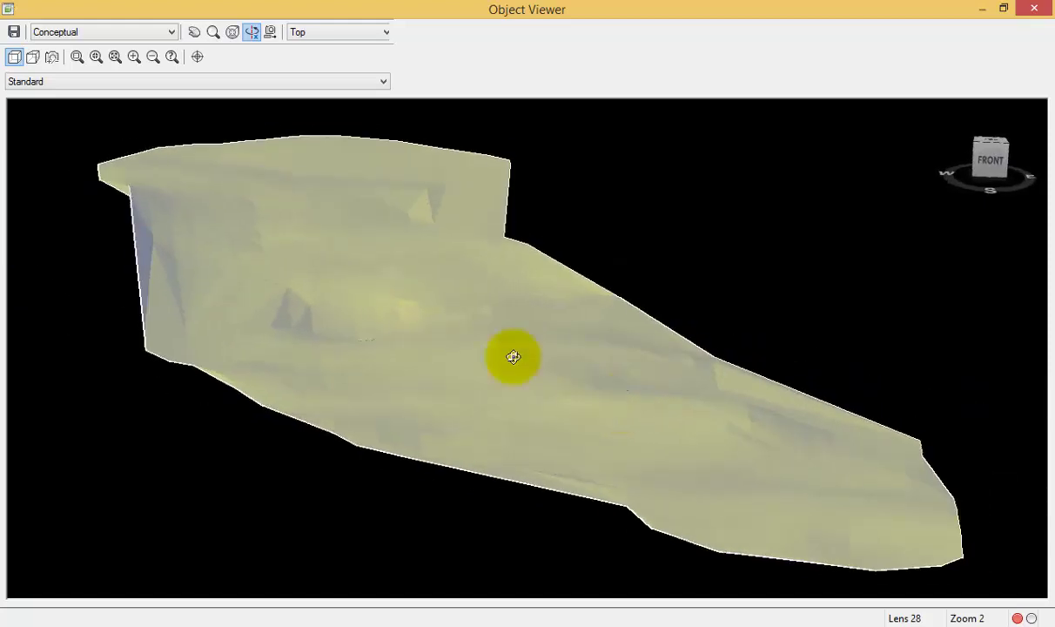
left_click(118, 33)
- Render the TIN mesh in the Realistic visual style and orbit to flatter, top-down and oblique views
left_click(57, 92)
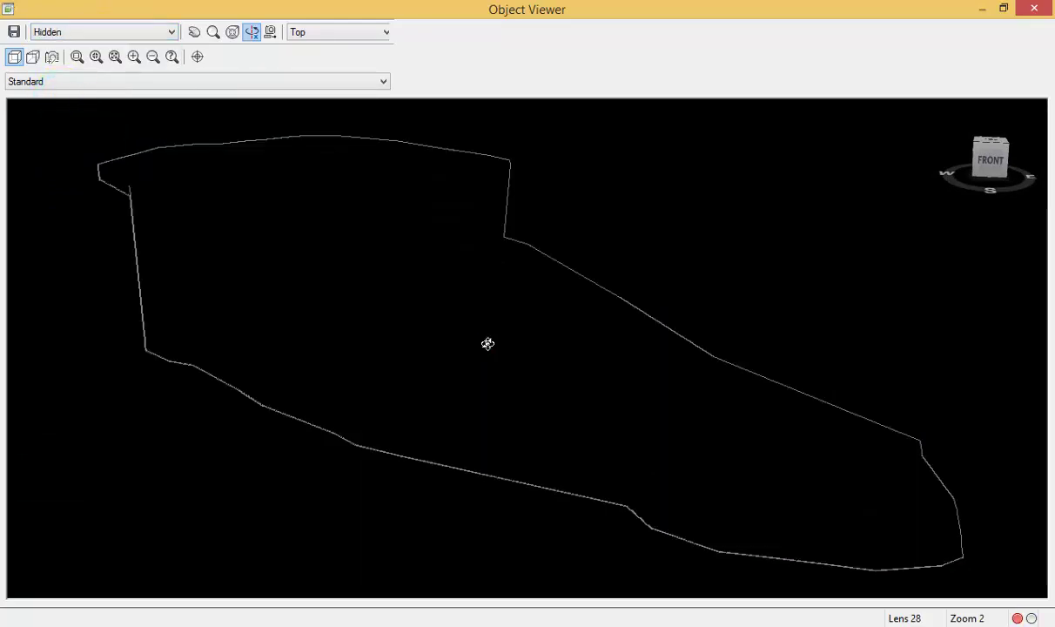
key("Down")
left_click_drag(525, 393, 489, 362)
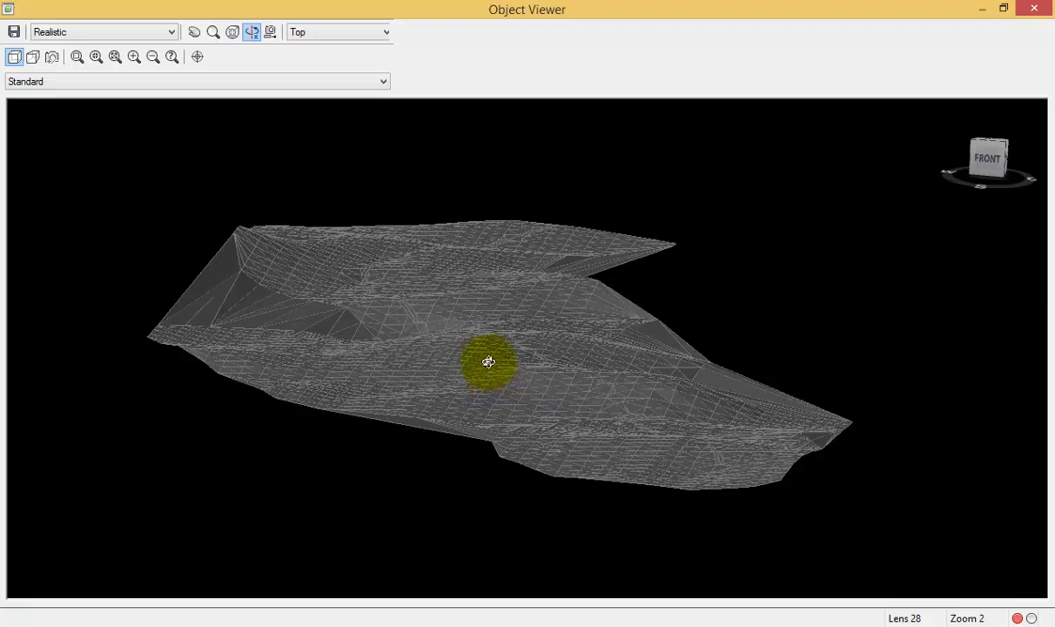
mouse_move(317, 466)
left_mouse_down()
mouse_move(428, 332)
mouse_move(471, 370)
mouse_move(450, 431)
mouse_move(440, 417)
mouse_move(471, 376)
mouse_move(487, 410)
left_mouse_up()
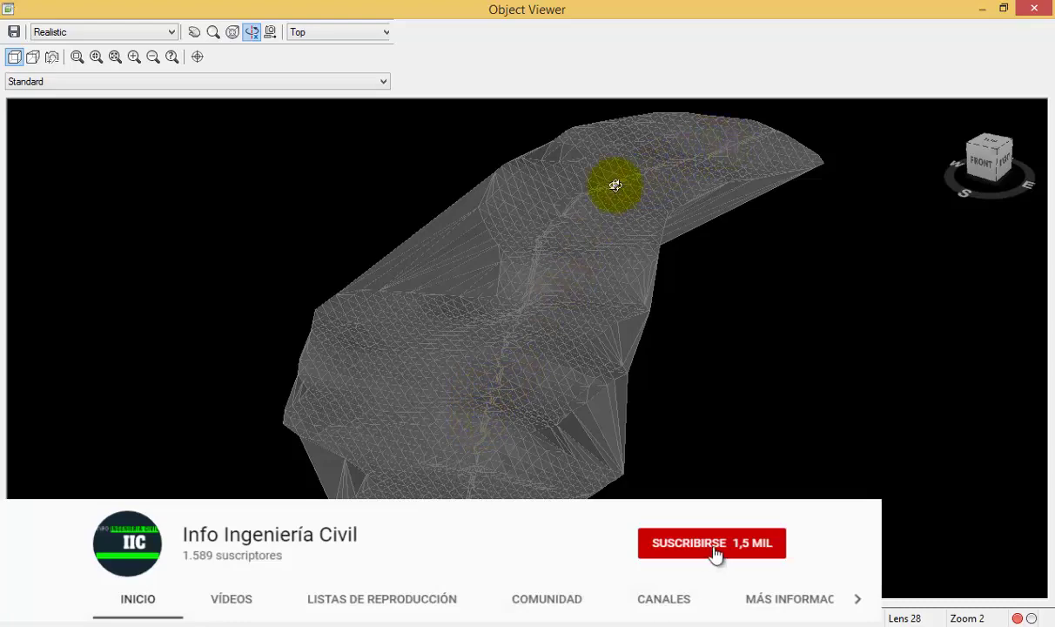
mouse_move(533, 375)
left_mouse_down()
mouse_move(501, 452)
mouse_move(551, 443)
mouse_move(586, 417)
mouse_move(601, 427)
mouse_move(468, 370)
mouse_move(483, 393)
mouse_move(468, 405)
left_mouse_up()
- Zoom and orbit the mesh through lower oblique, nearly edge-on and steep views
scroll(376, 332, "up", 2)
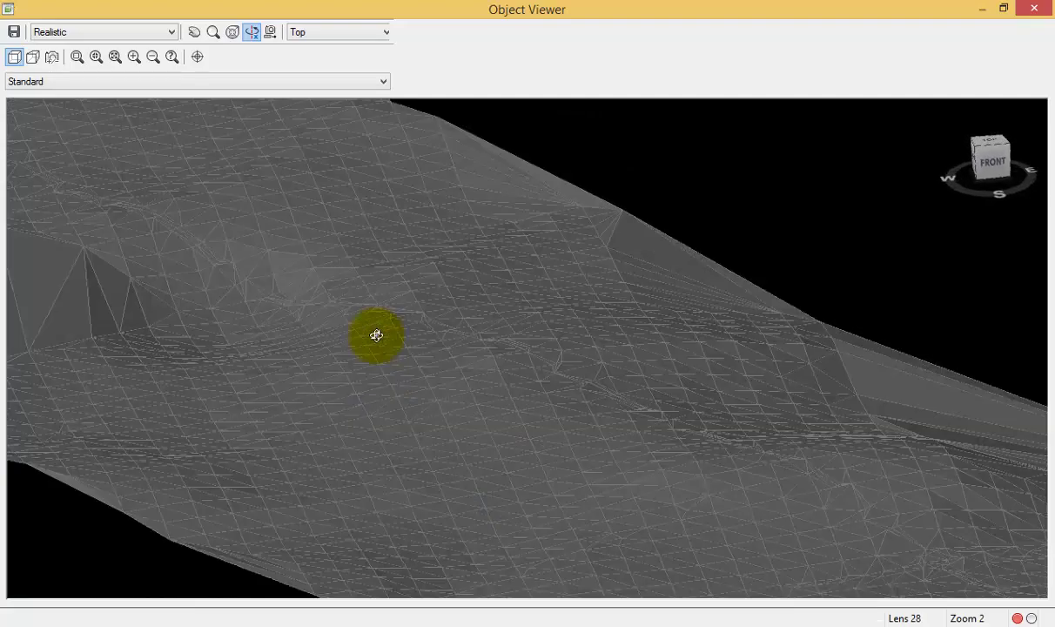
scroll(376, 331, "up", 2)
scroll(376, 332, "down", 2)
scroll(376, 332, "down", 2)
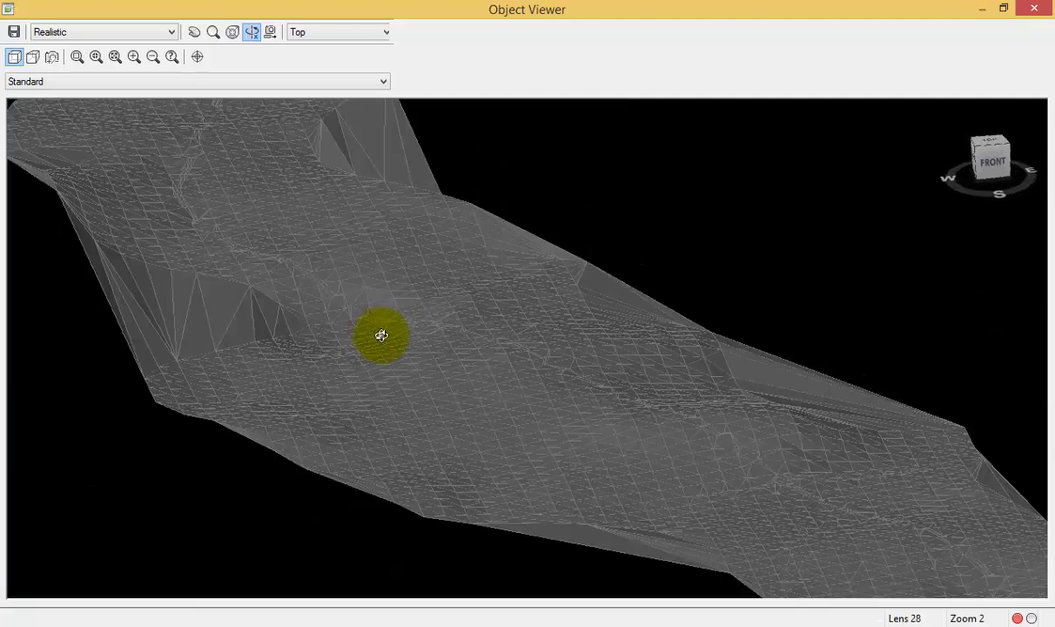
scroll(382, 335, "down", 2)
mouse_move(505, 369)
left_mouse_down()
mouse_move(464, 410)
mouse_move(395, 400)
mouse_move(445, 443)
left_mouse_up()
scroll(441, 450, "up", 3)
mouse_move(489, 475)
left_mouse_down()
mouse_move(412, 485)
mouse_move(390, 469)
mouse_move(409, 428)
left_mouse_up()
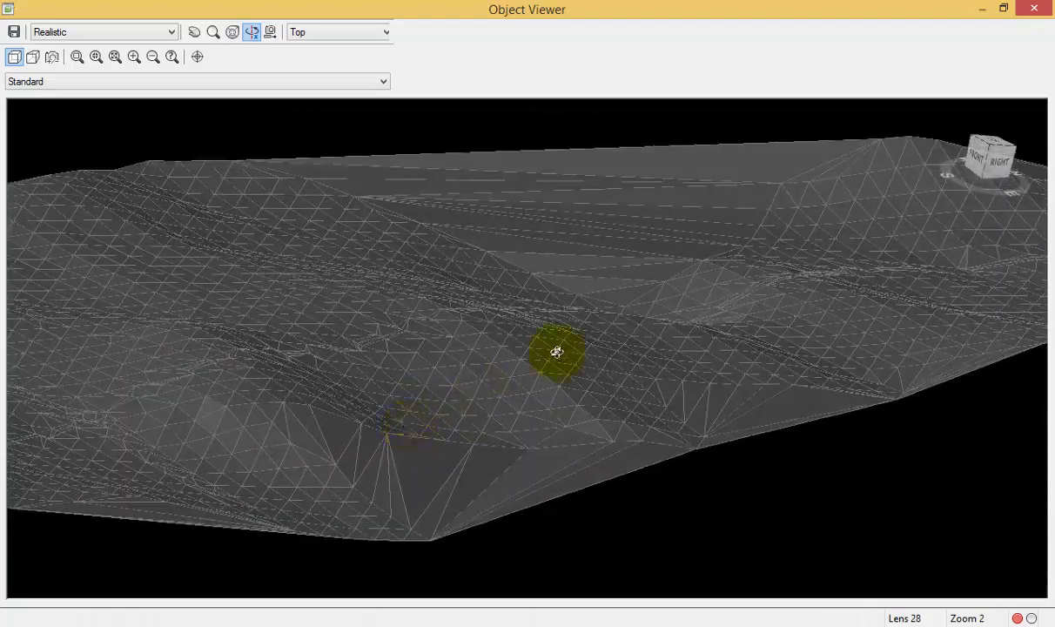
left_click_drag(539, 343, 469, 324)
mouse_move(610, 347)
left_mouse_down()
mouse_move(523, 332)
mouse_move(631, 364)
mouse_move(664, 361)
mouse_move(386, 374)
mouse_move(448, 303)
left_mouse_up()
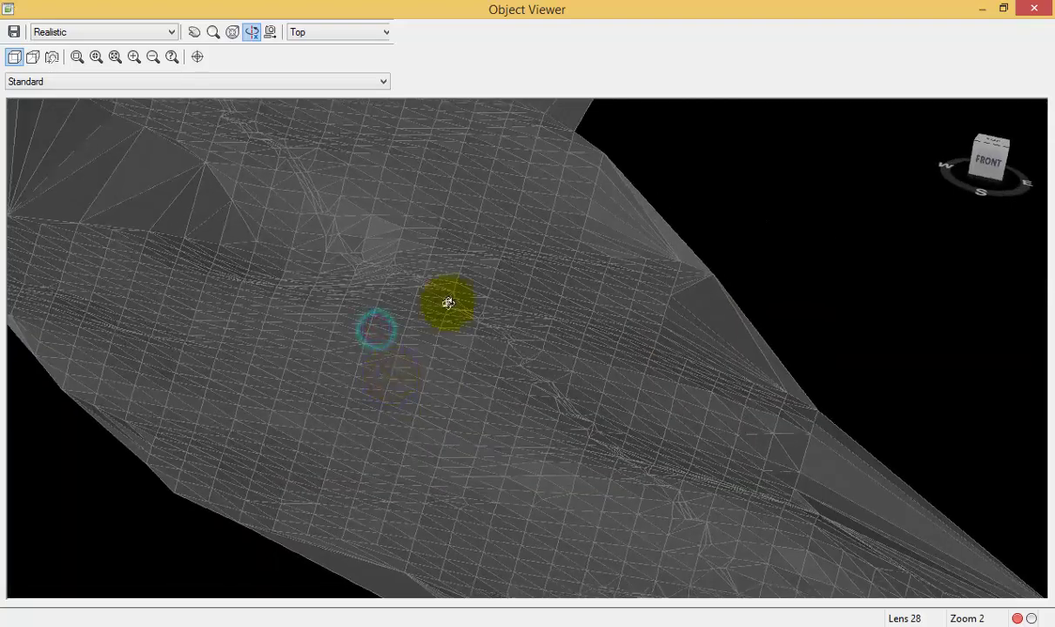
left_click(1035, 10)
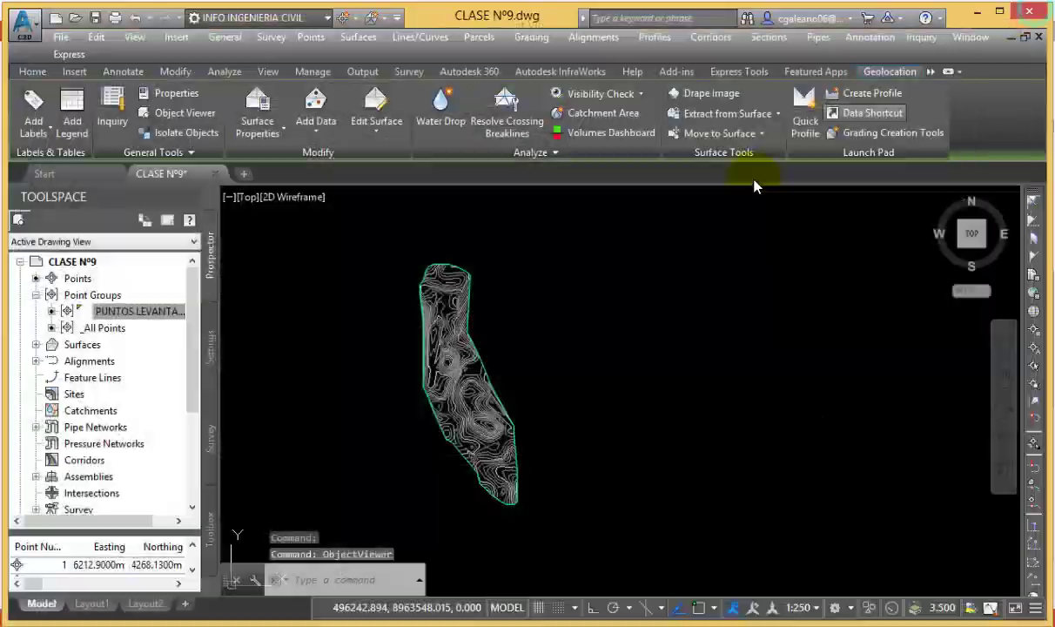
scroll(480, 334, "up", 2)
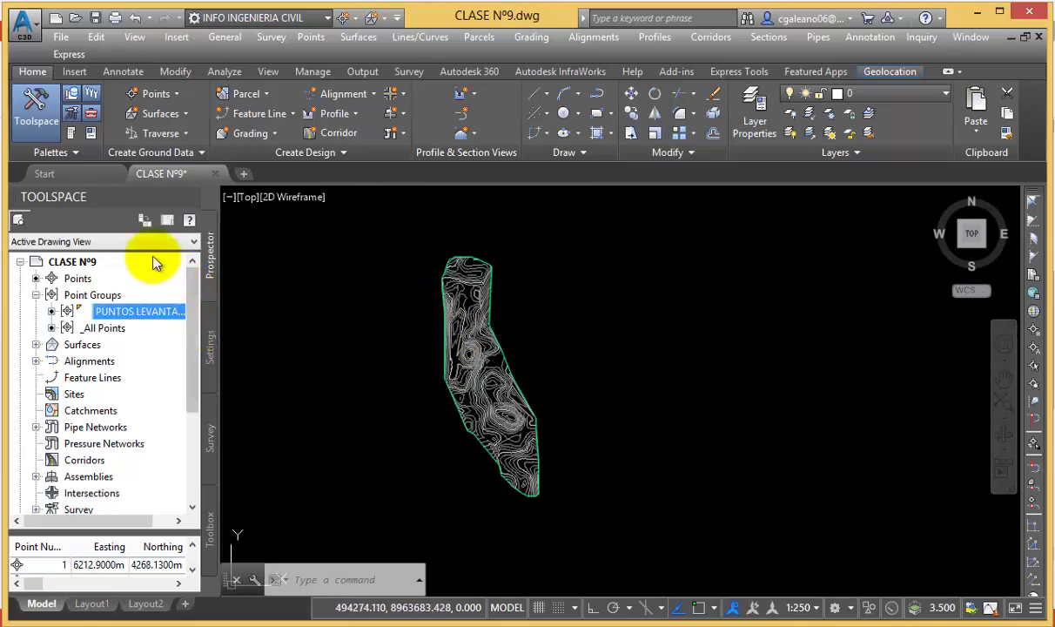
left_click(210, 329)
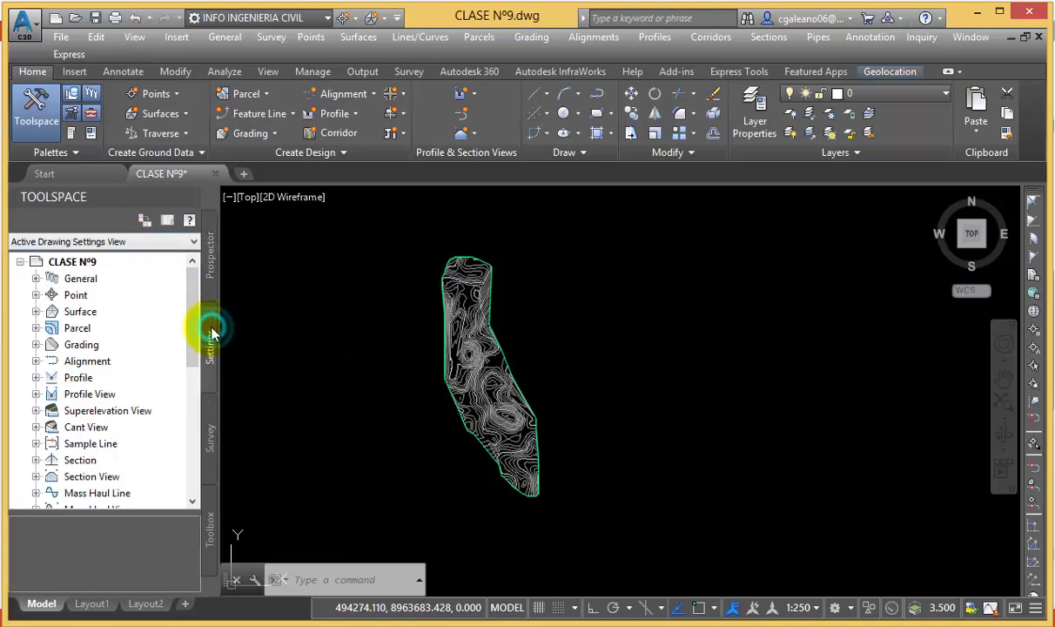
left_click(87, 263)
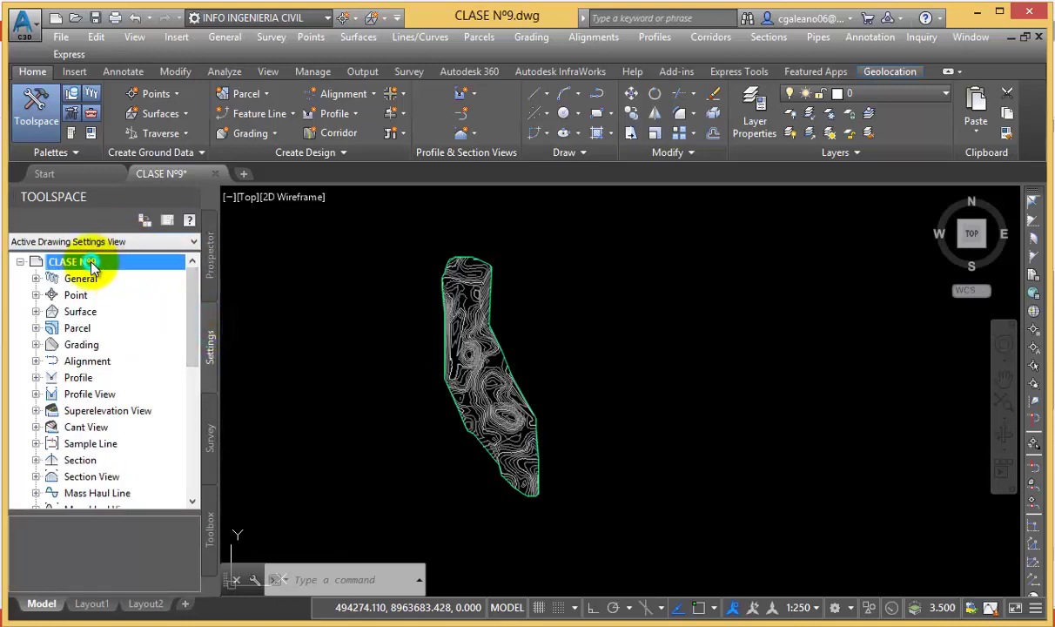
right_click(98, 270)
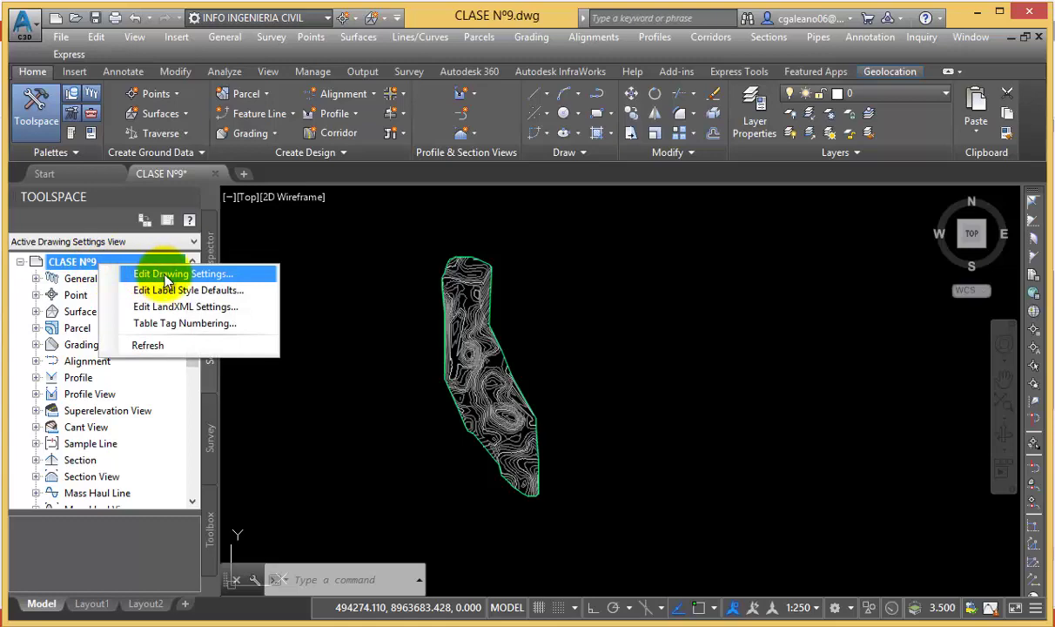
left_click(232, 274)
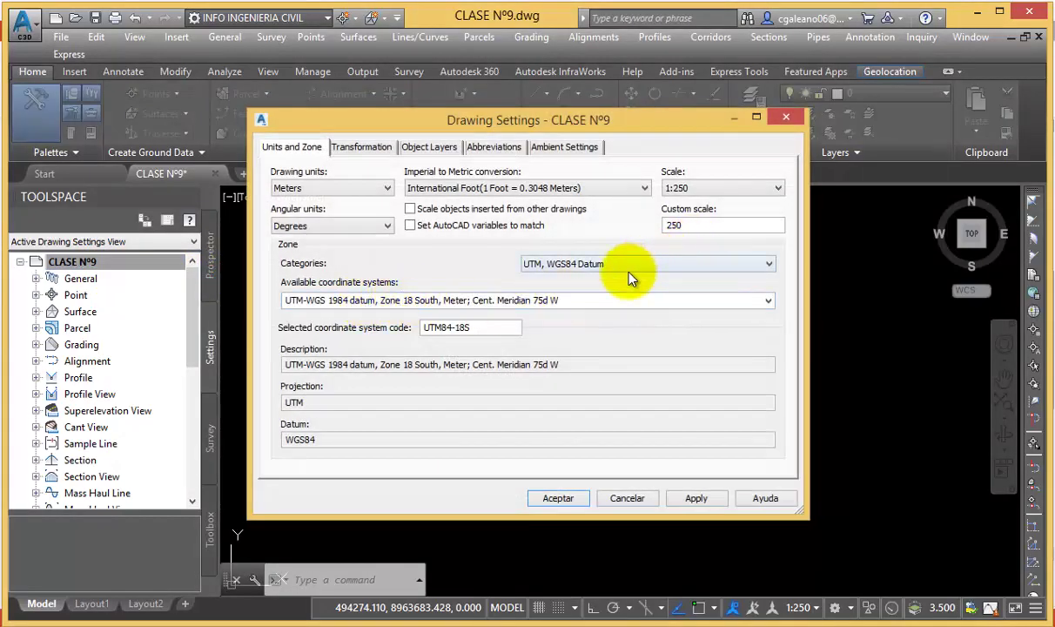
left_click(624, 267)
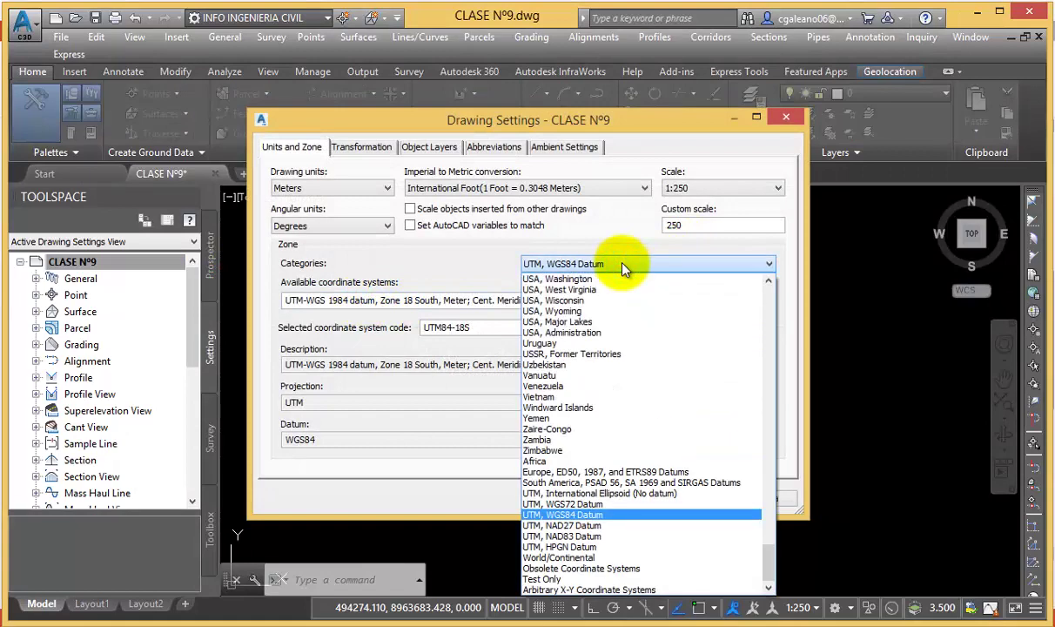
left_click(624, 268)
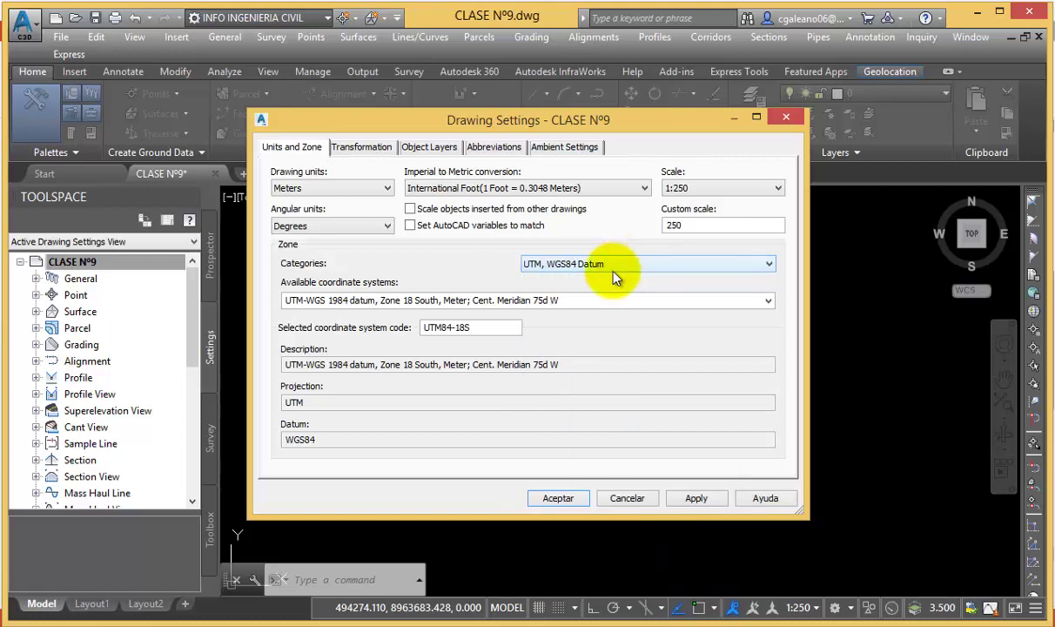
left_click(770, 302)
left_click(769, 303)
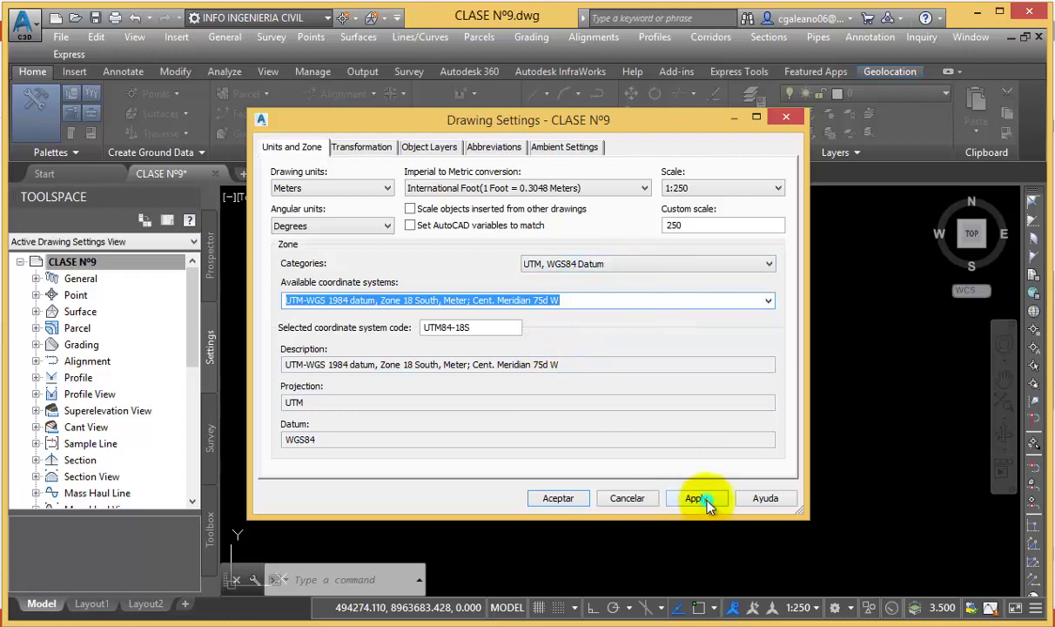
left_click(685, 508)
left_click(558, 498)
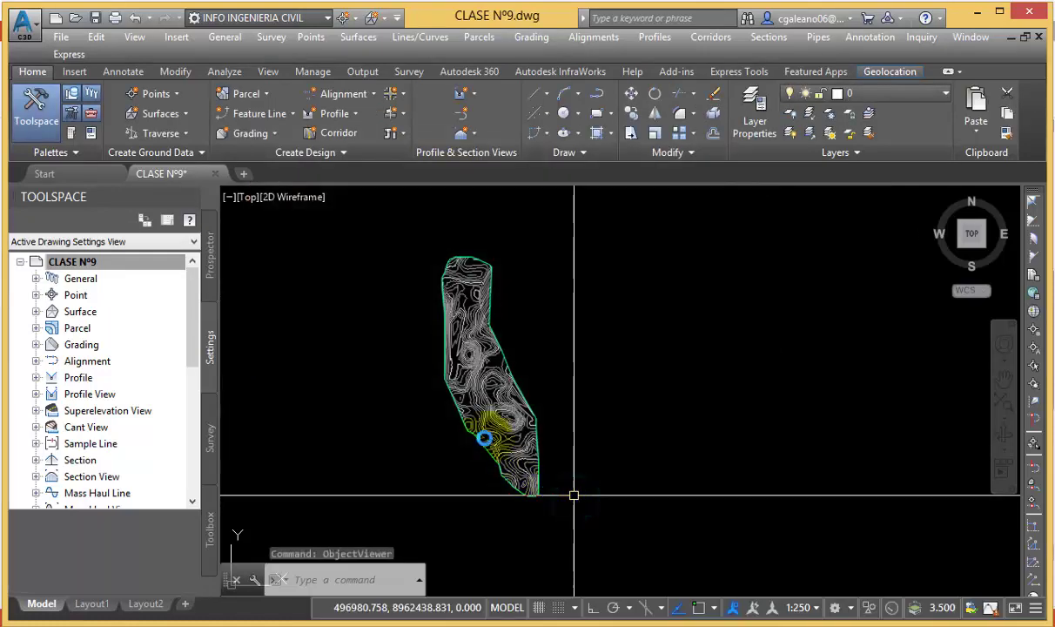
- Underlay Map Aerial imagery from Geolocation's Online Map list, agreeing to use online map data
left_click(896, 73)
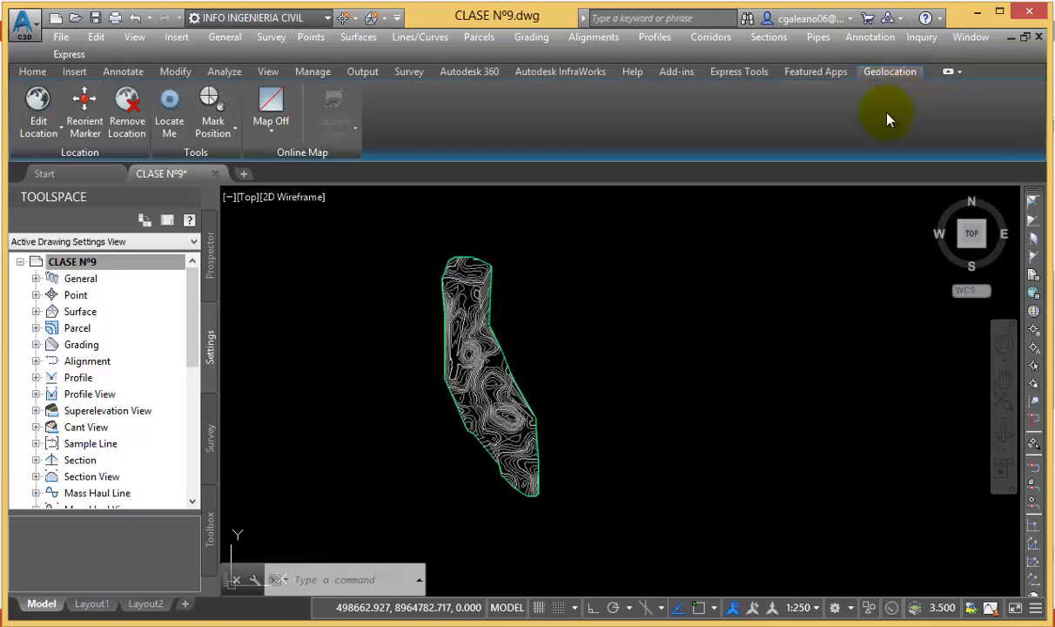
left_click(270, 129)
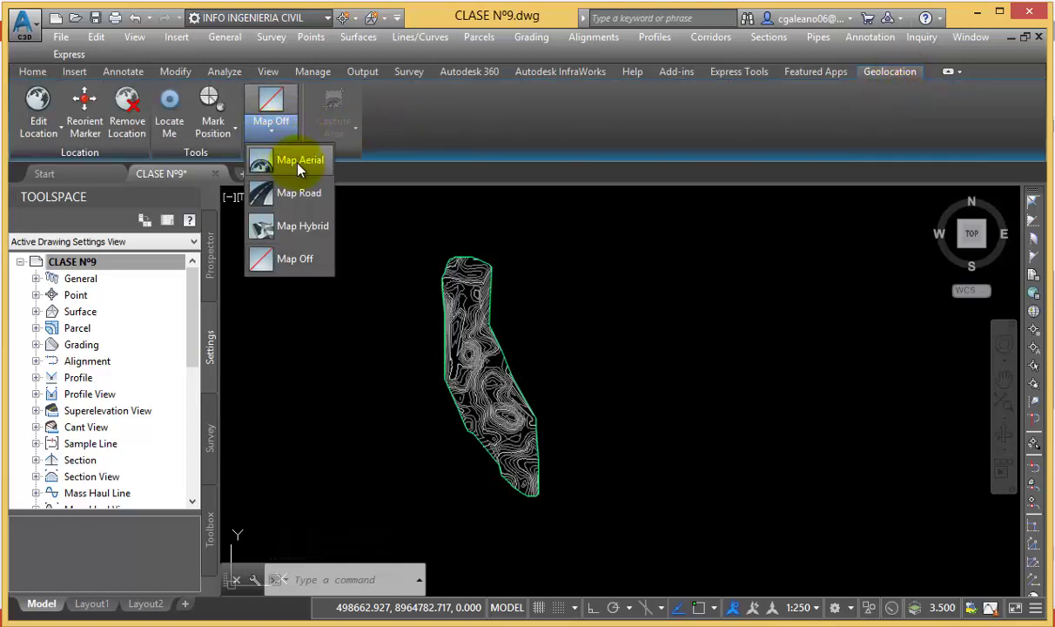
left_click(304, 162)
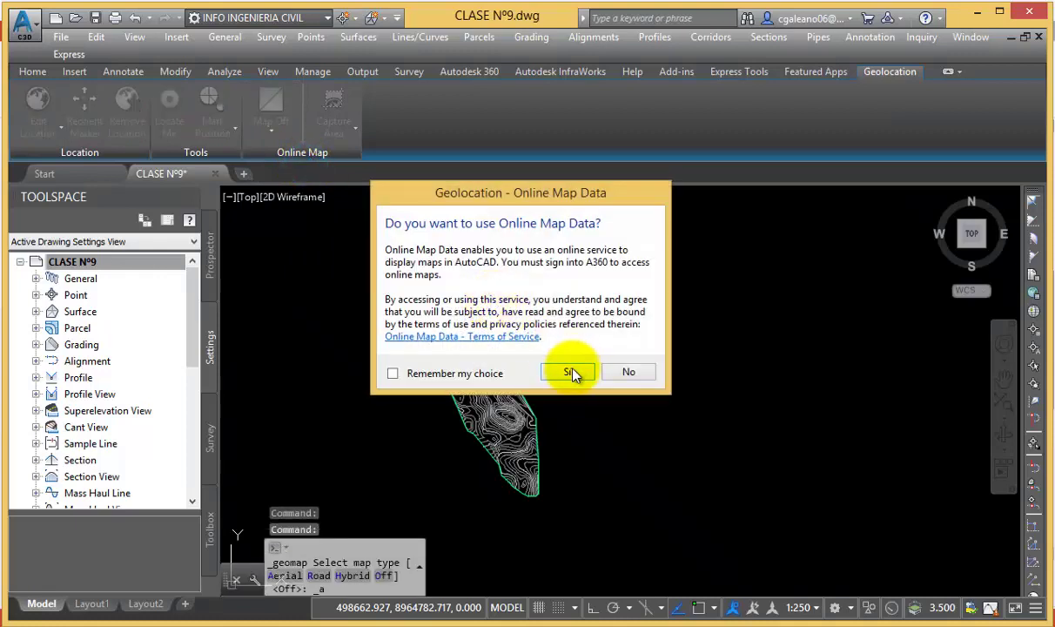
left_click(570, 371)
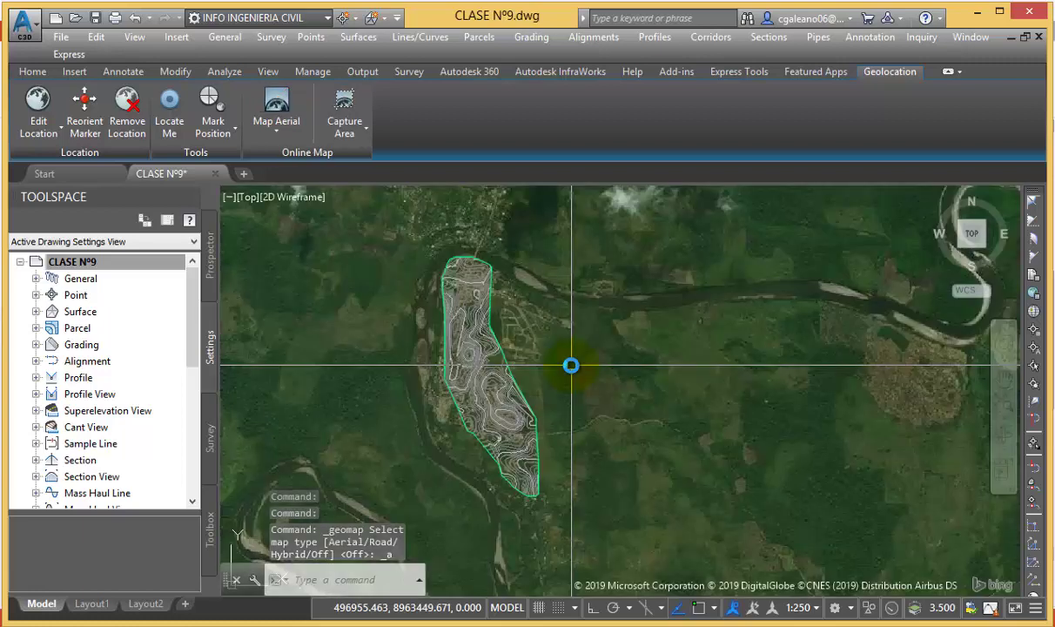
scroll(509, 452, "up", 4)
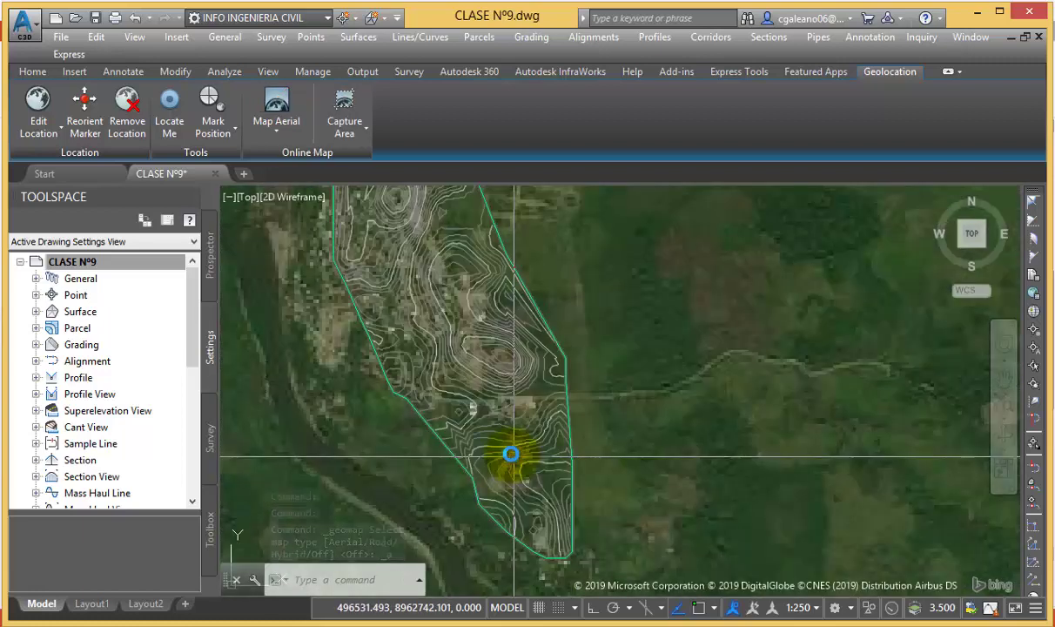
scroll(478, 438, "up", 1)
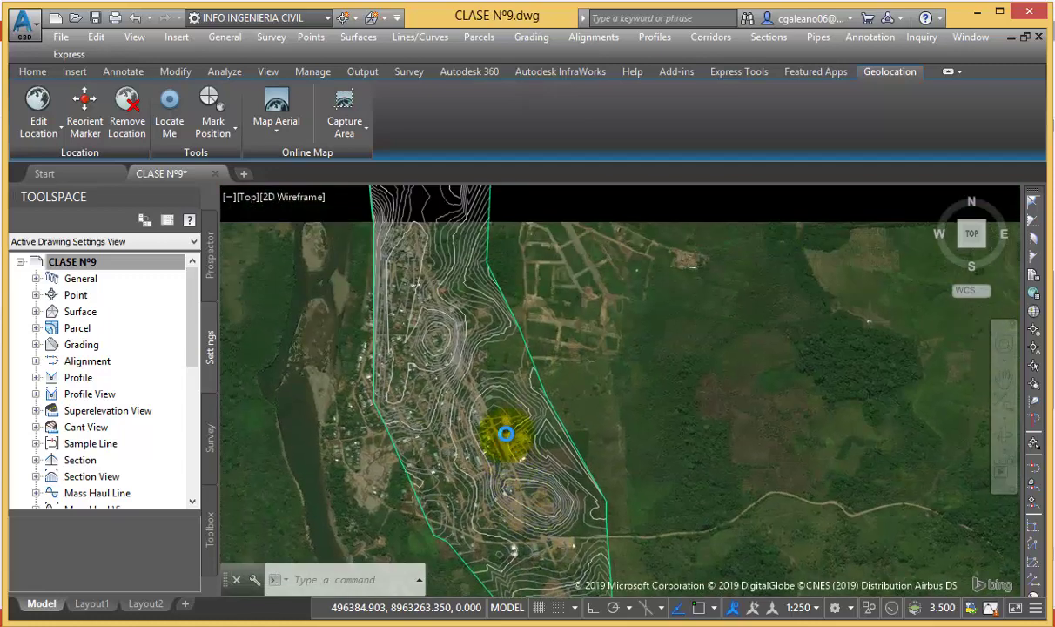
scroll(483, 354, "down", 3)
scroll(464, 230, "up", 3)
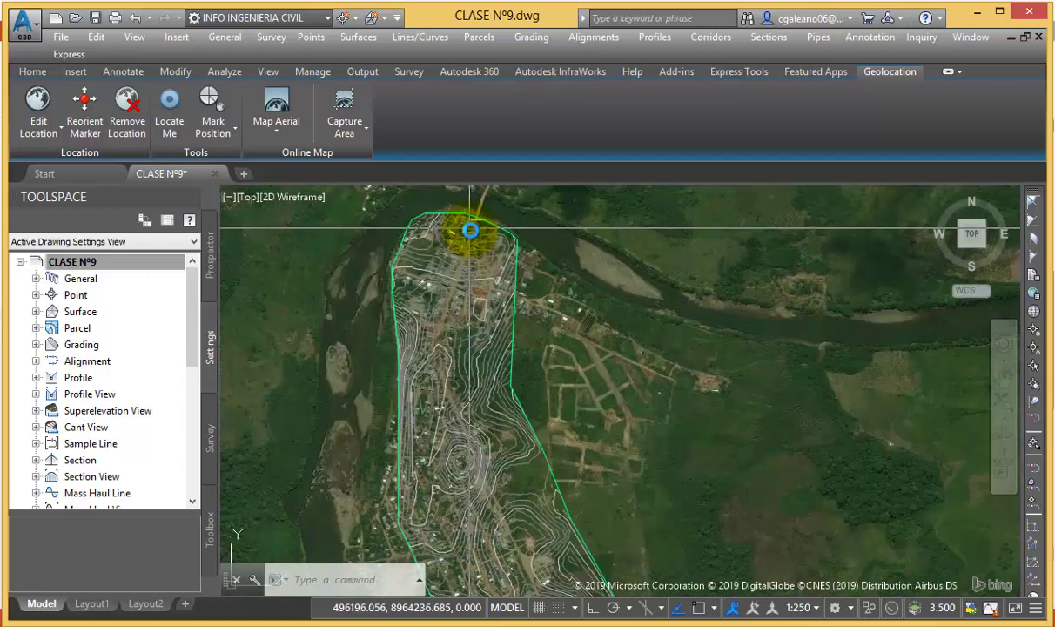
scroll(468, 233, "down", 2)
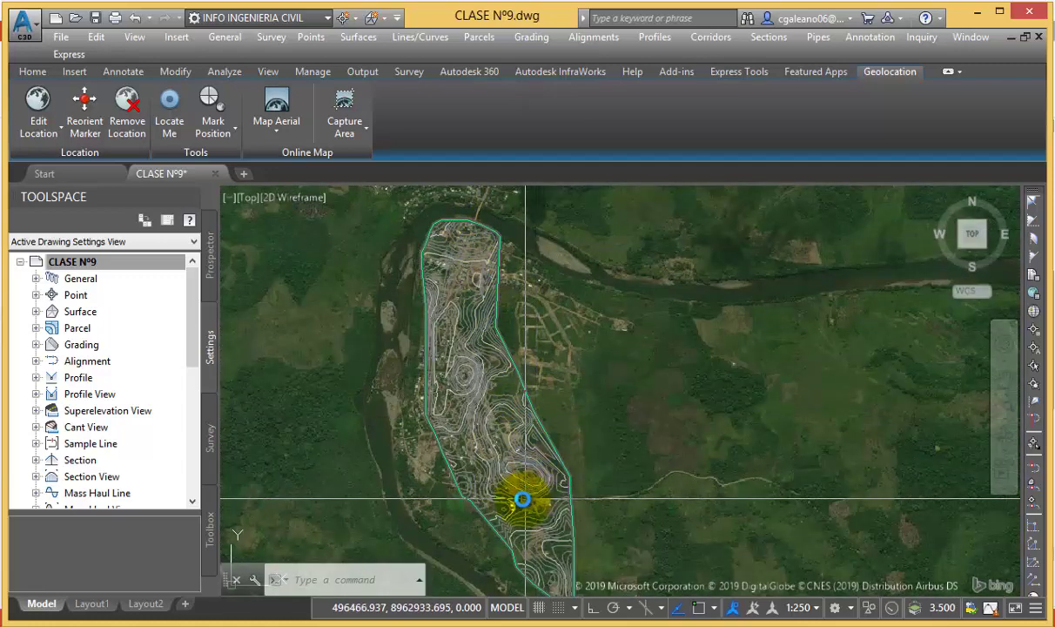
mouse_move(536, 513)
middle_mouse_down()
mouse_move(537, 495)
mouse_move(582, 462)
middle_mouse_up()
left_click(585, 465)
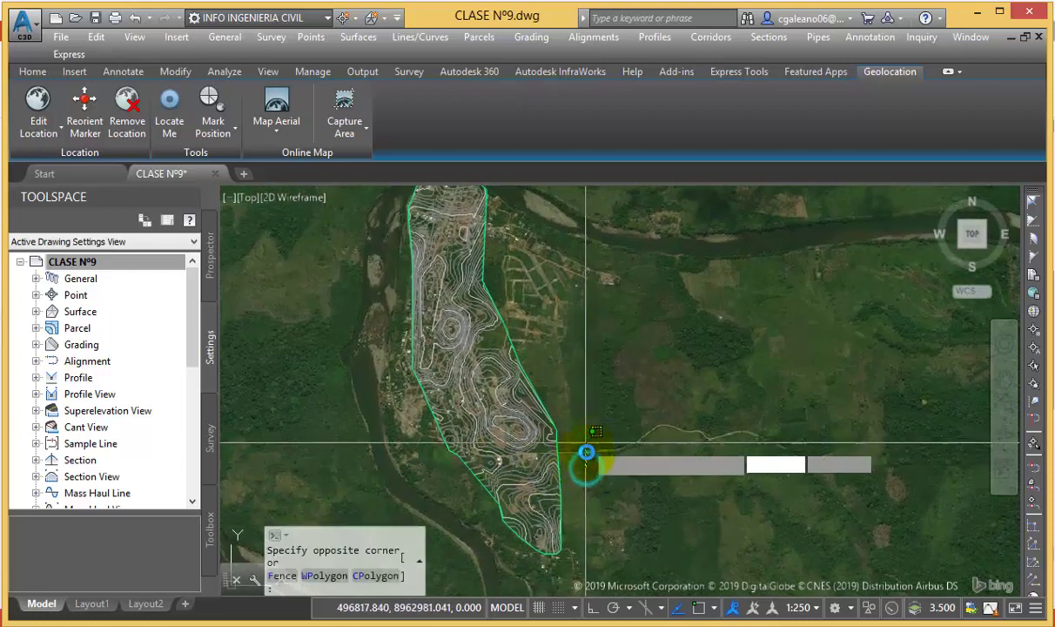
scroll(530, 483, "up", 5)
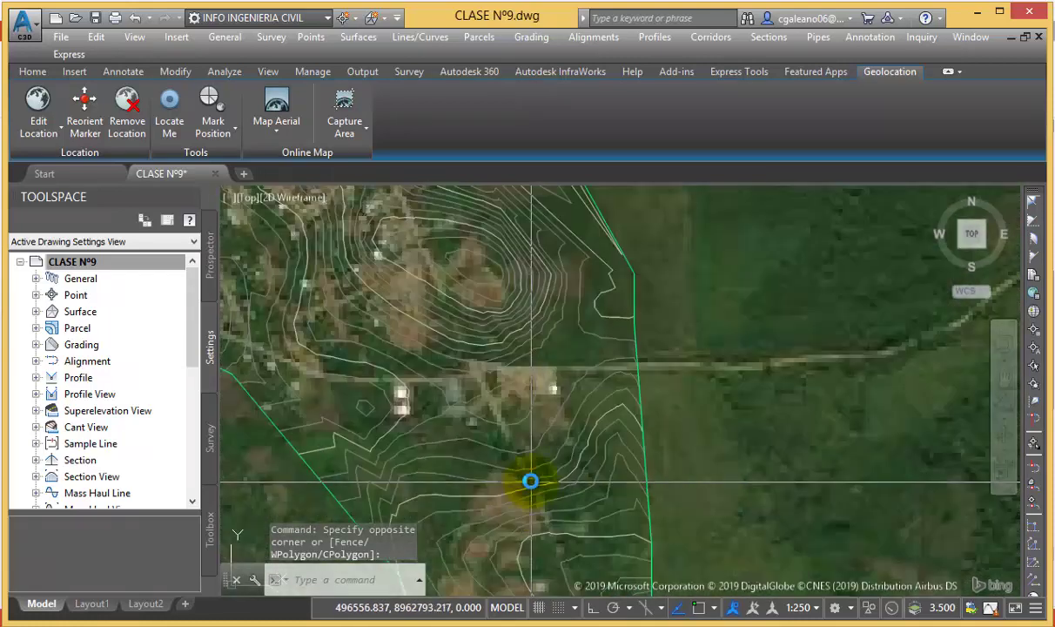
scroll(518, 457, "down", 3)
middle_click_drag(419, 308, 447, 370)
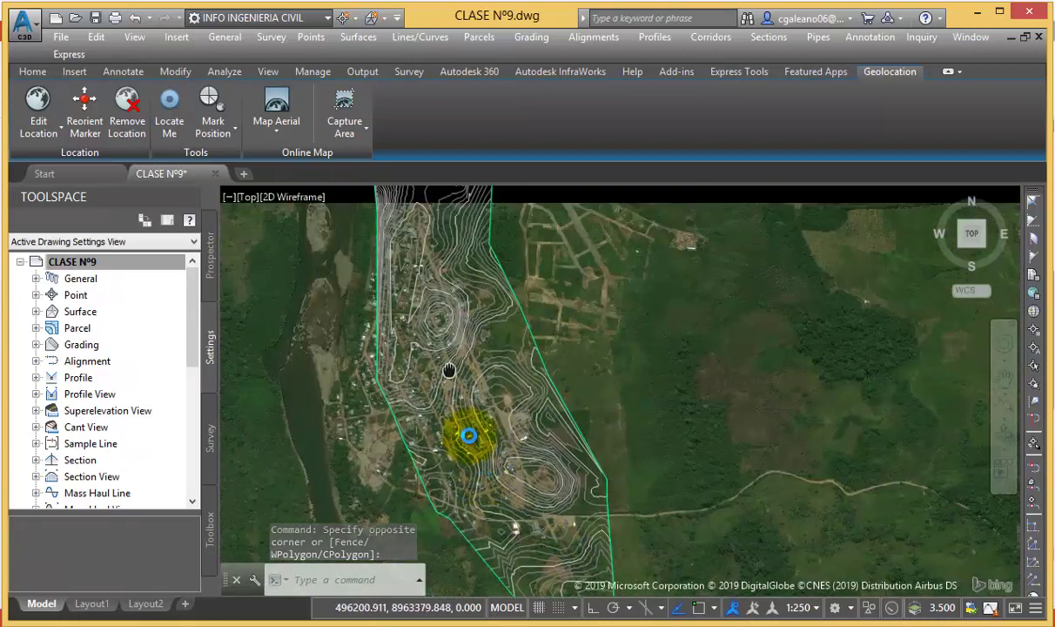
middle_click_drag(435, 294, 461, 330)
scroll(484, 307, "up", 3)
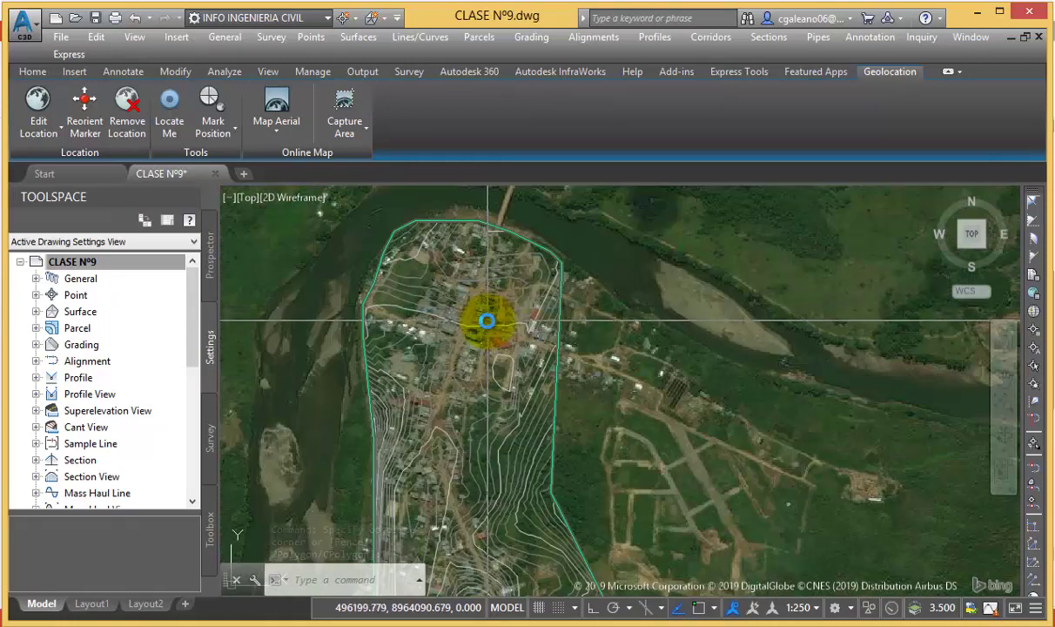
scroll(484, 314, "up", 2)
scroll(464, 449, "up", 2)
scroll(465, 450, "down", 3)
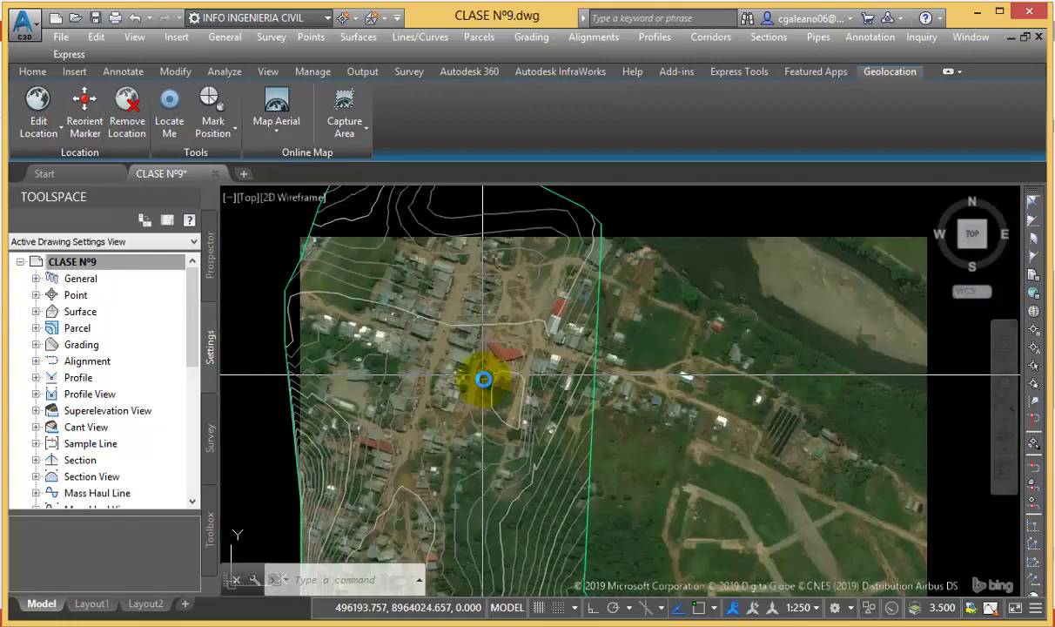
scroll(483, 440, "down", 3)
middle_click_drag(512, 476, 519, 375)
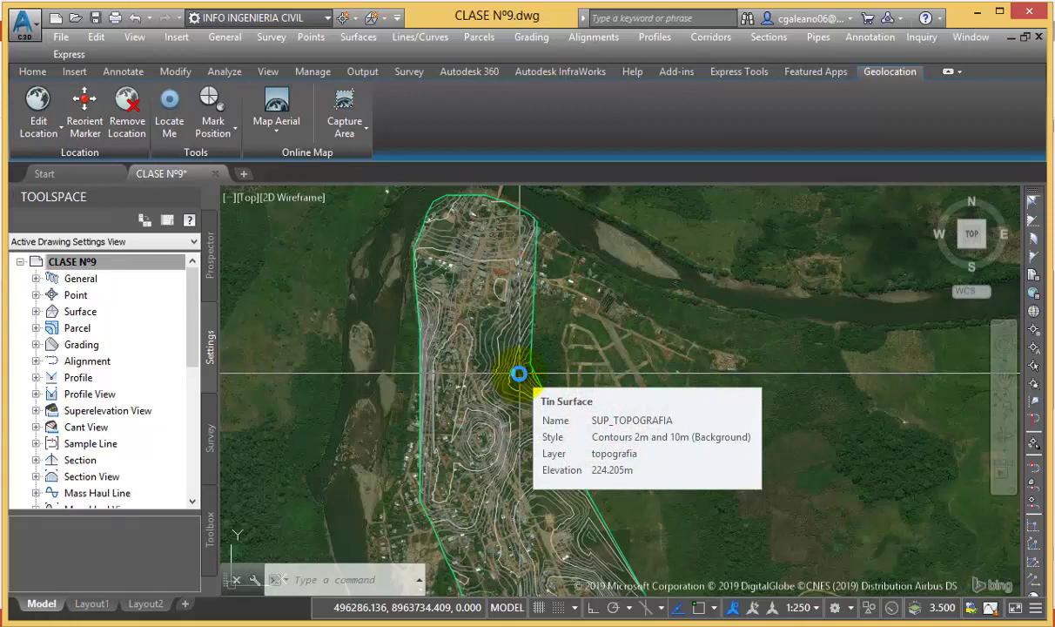
scroll(501, 288, "down", 3)
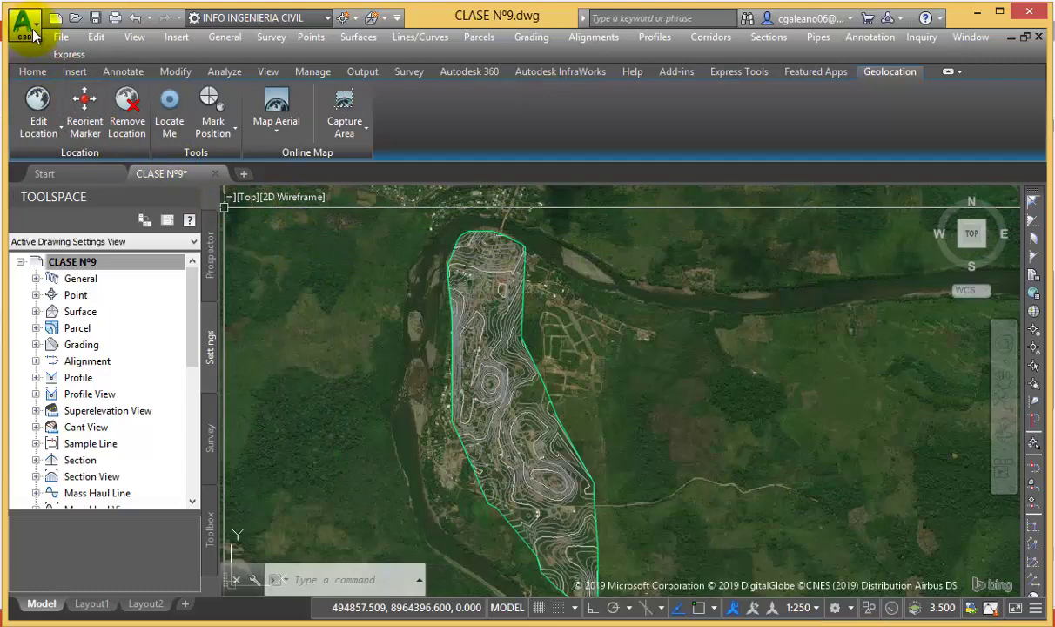
- Create Drawing2 from the _AutoCAD Civil 3D (Metric) NCS template and show its Prospector tree
left_click(35, 33)
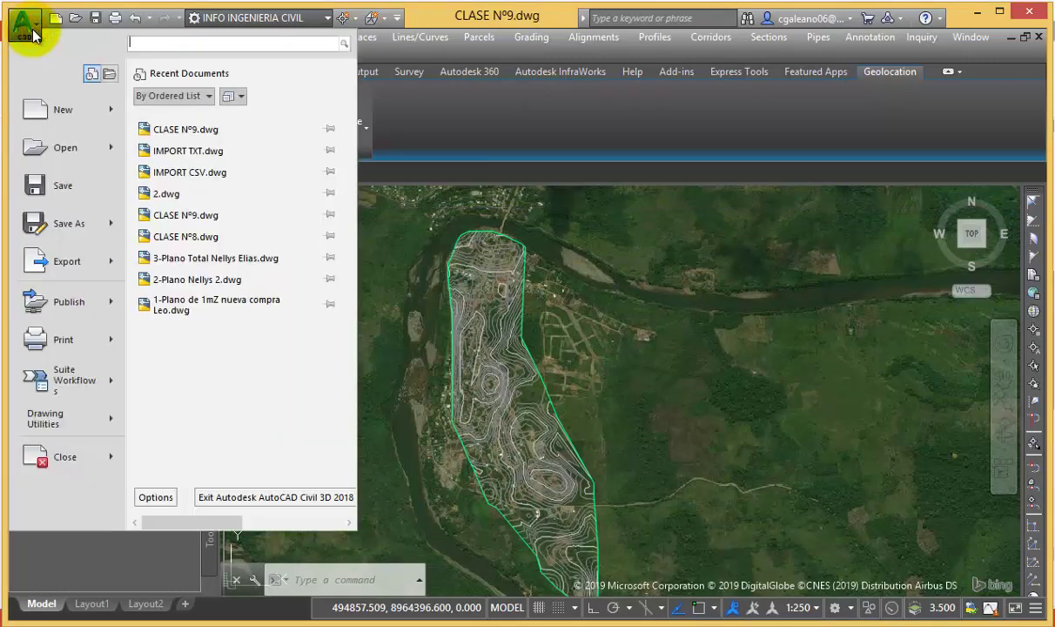
left_click(82, 116)
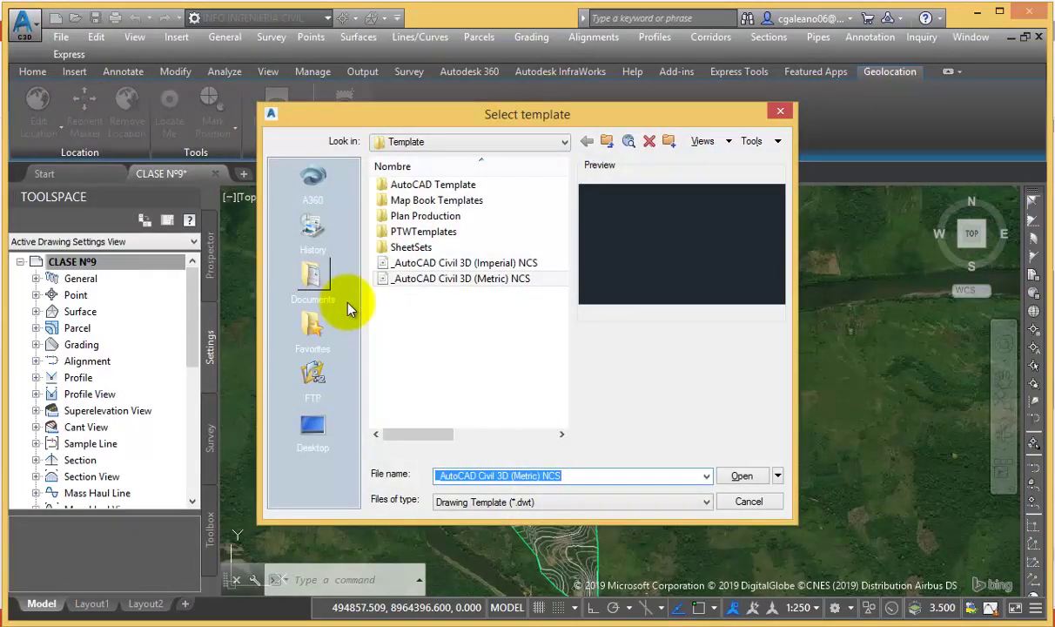
left_click(446, 279)
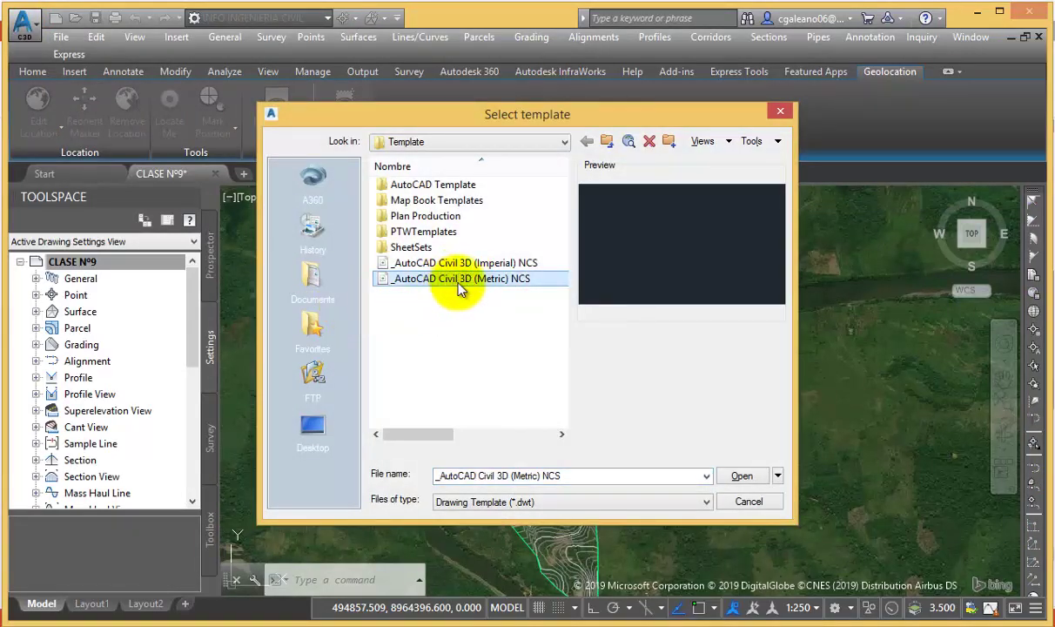
left_click(730, 475)
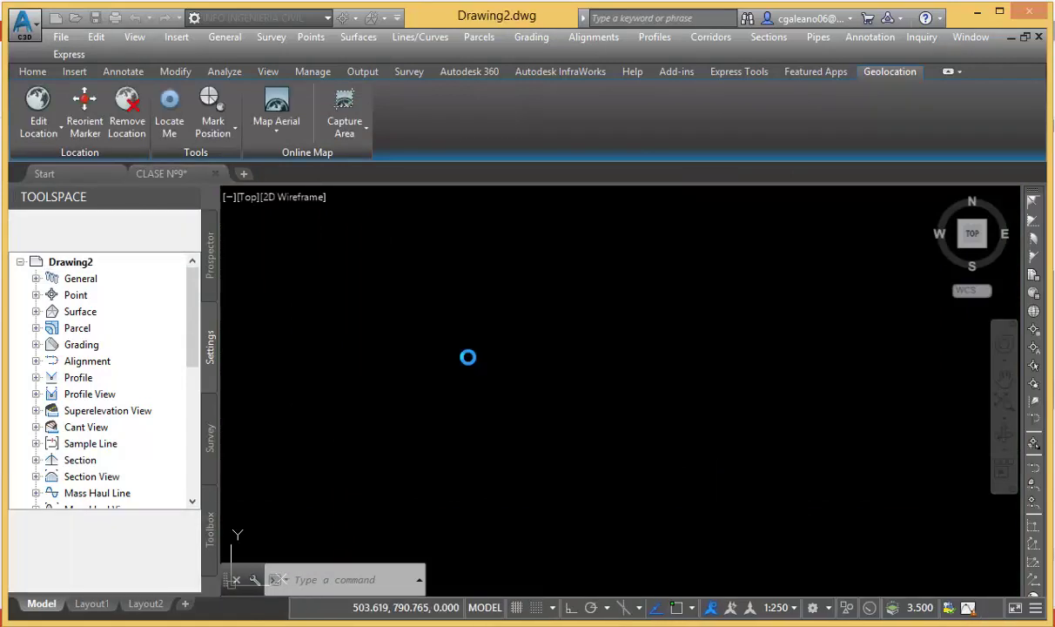
left_click(211, 252)
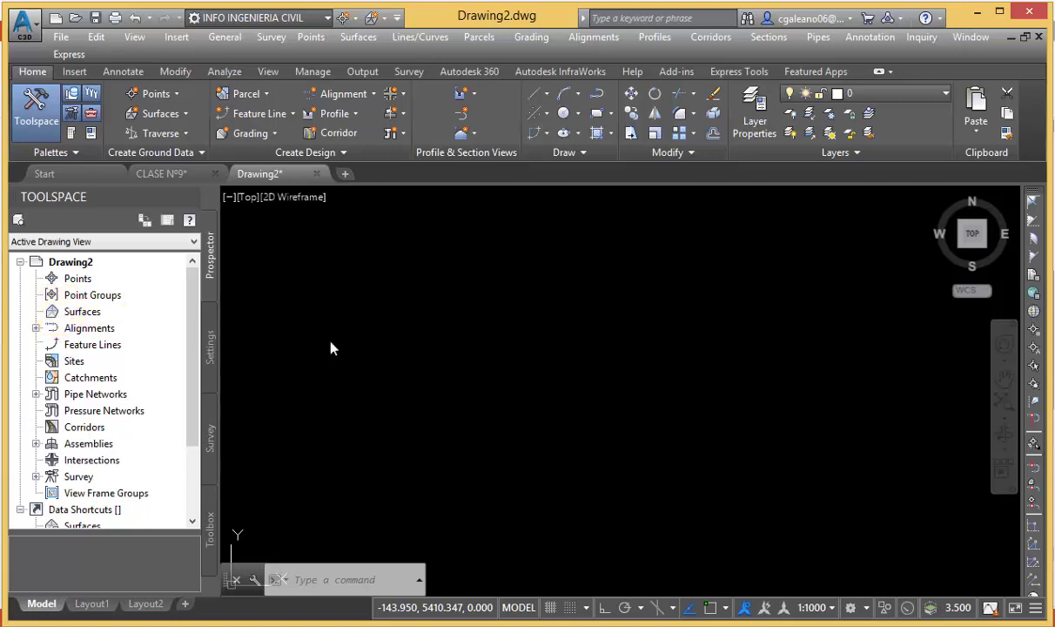
- Start a new surface from the Prospector's Surfaces collection, keeping the TIN surface type
left_click(81, 315)
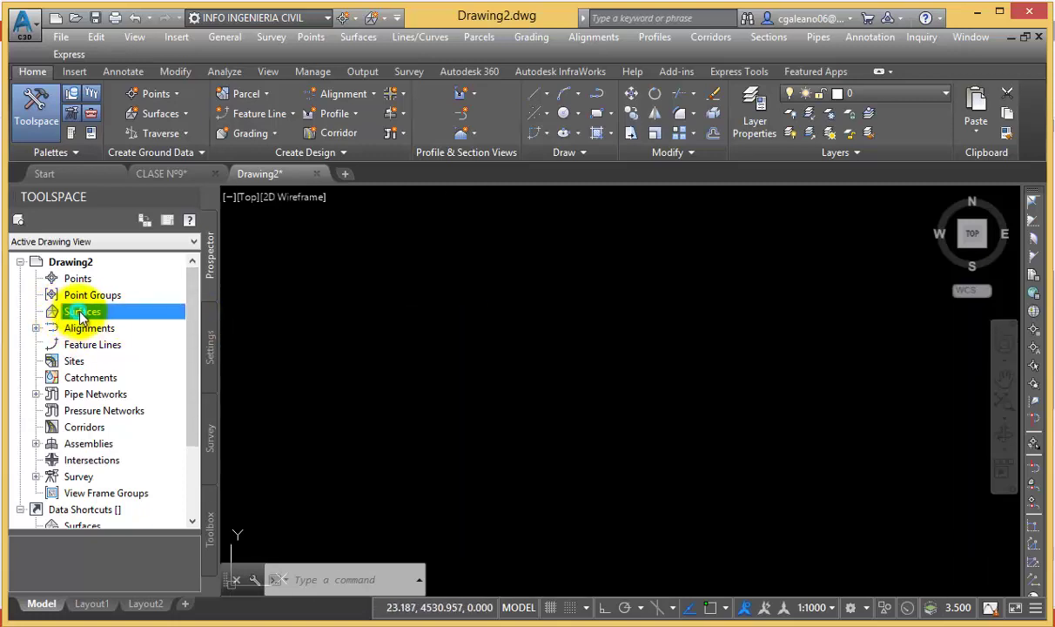
right_click(117, 315)
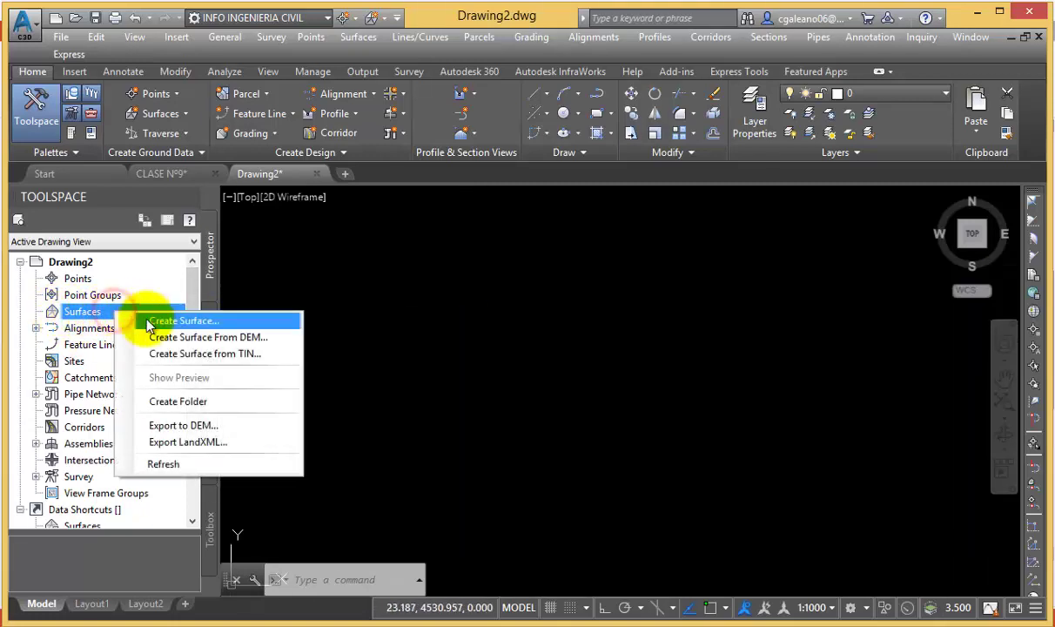
left_click(233, 324)
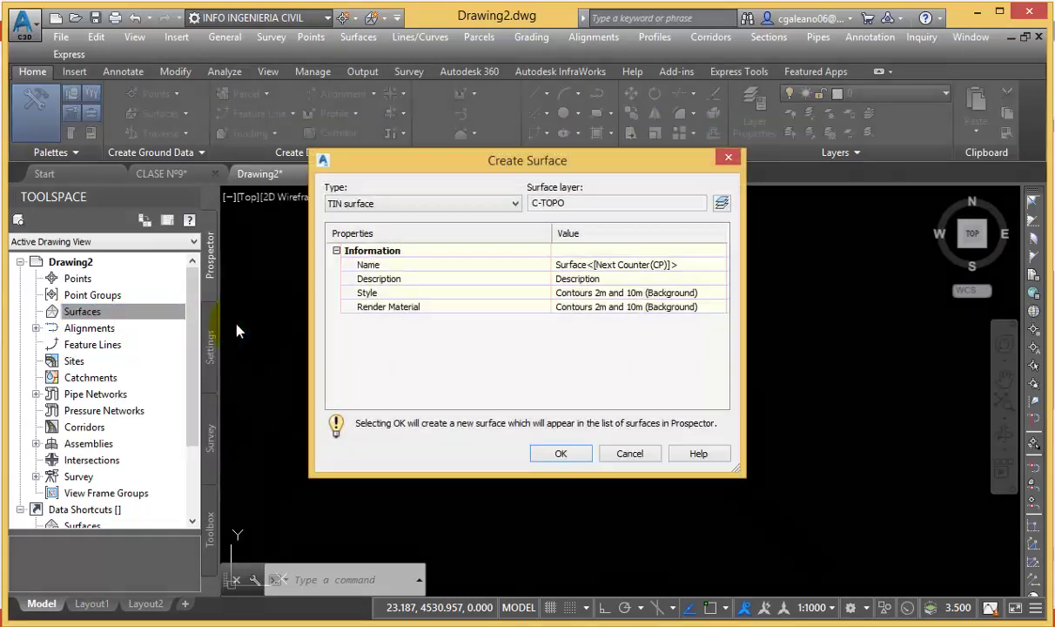
left_click(474, 205)
left_click(477, 205)
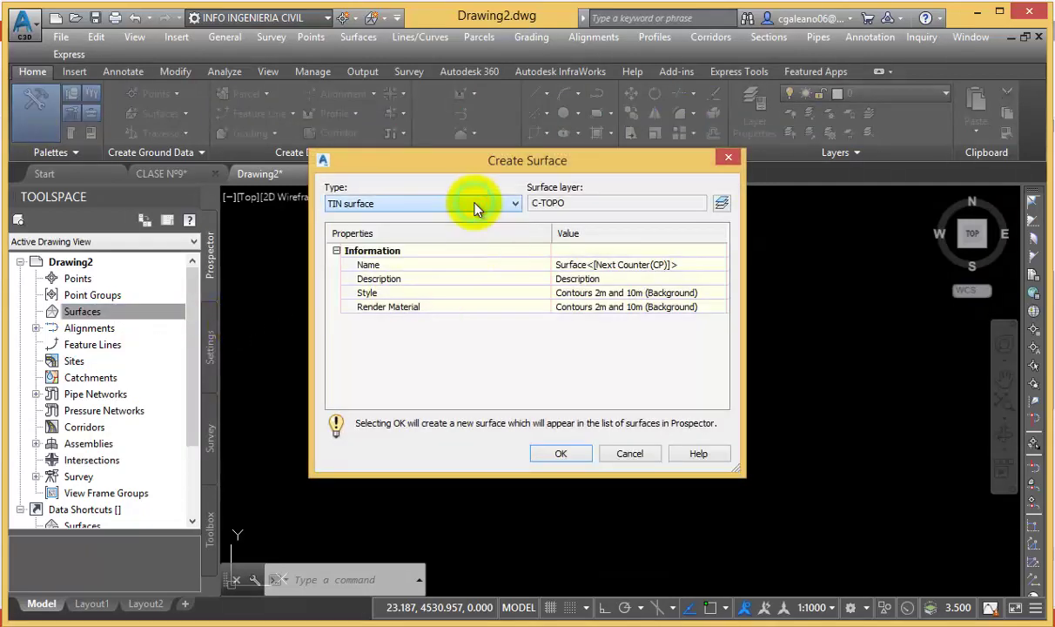
left_click(394, 207)
left_click(399, 204)
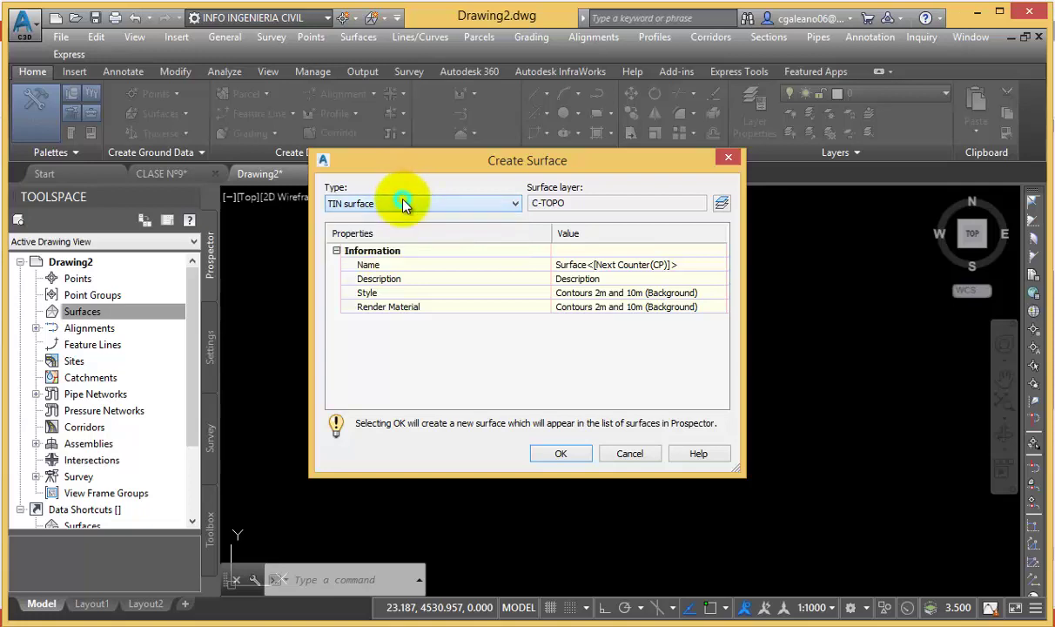
- Name the surface SUP_PTOS and describe it as SUPERFICIE DESDE PTOS
left_click(640, 264)
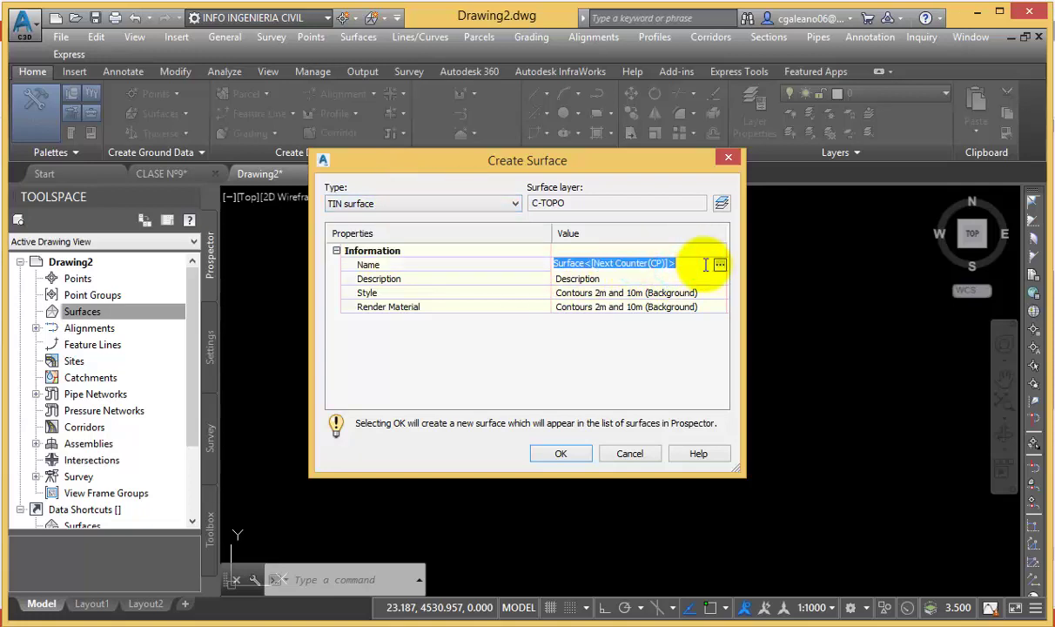
type("SUP_PTOS")
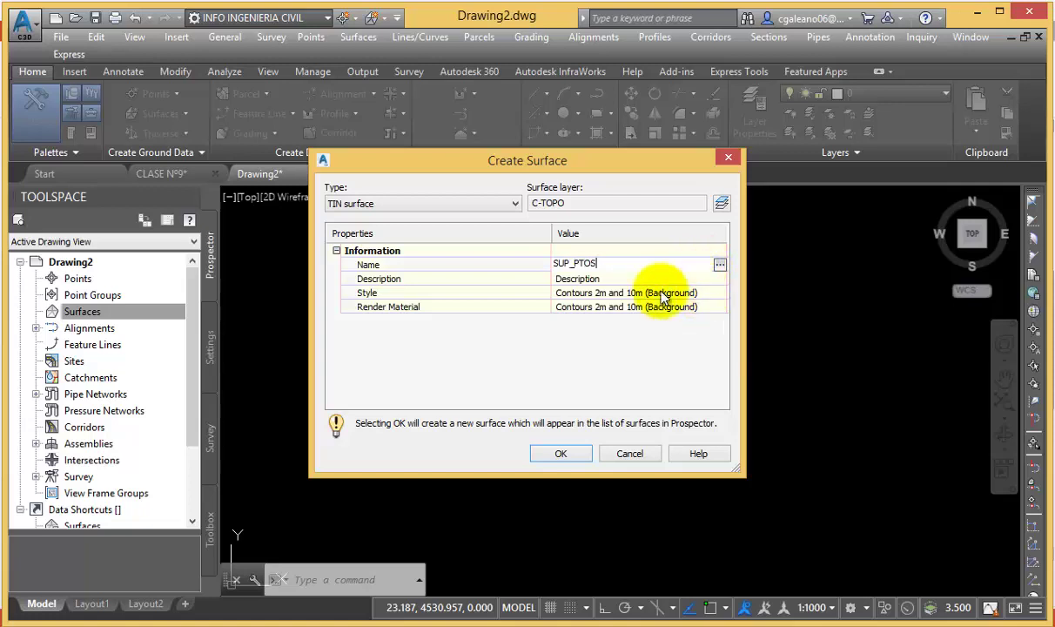
left_click(603, 278)
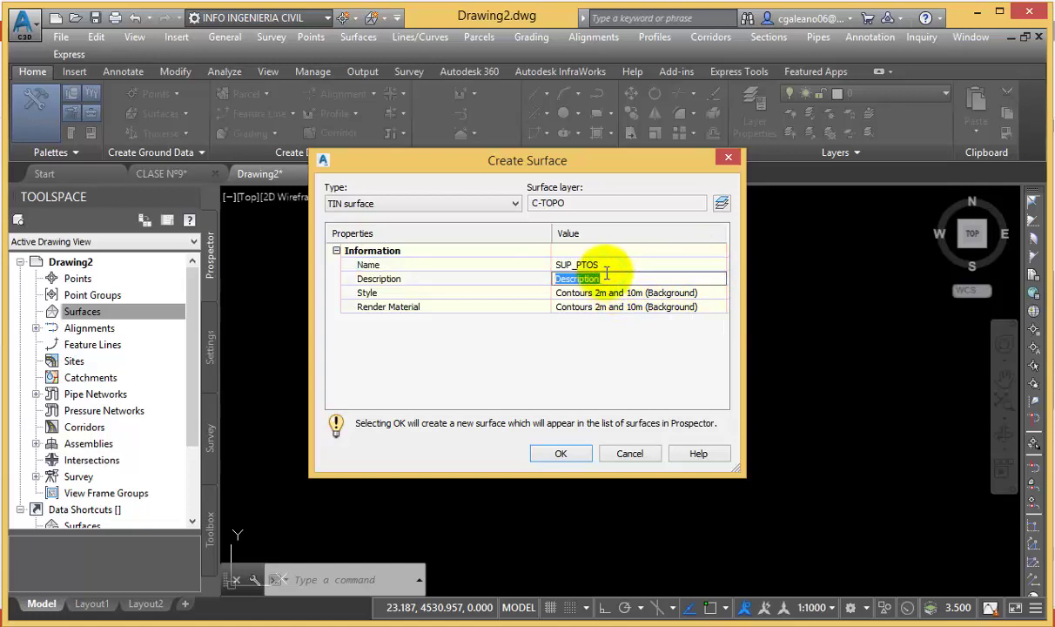
key("Return")
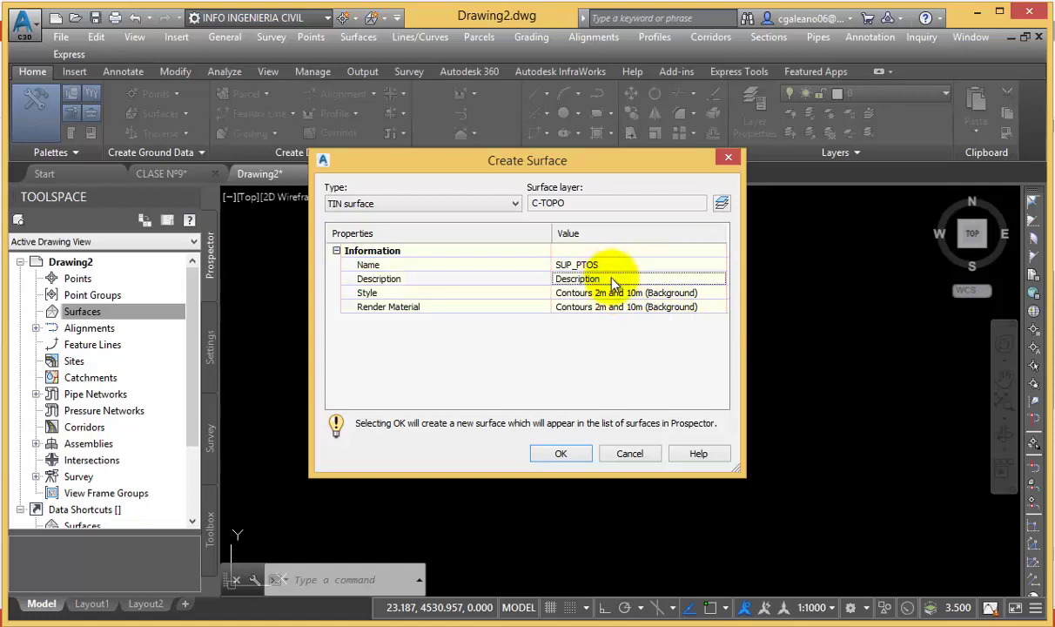
left_click(651, 250)
left_click(641, 279)
type("SUPERFICIE DESDE P")
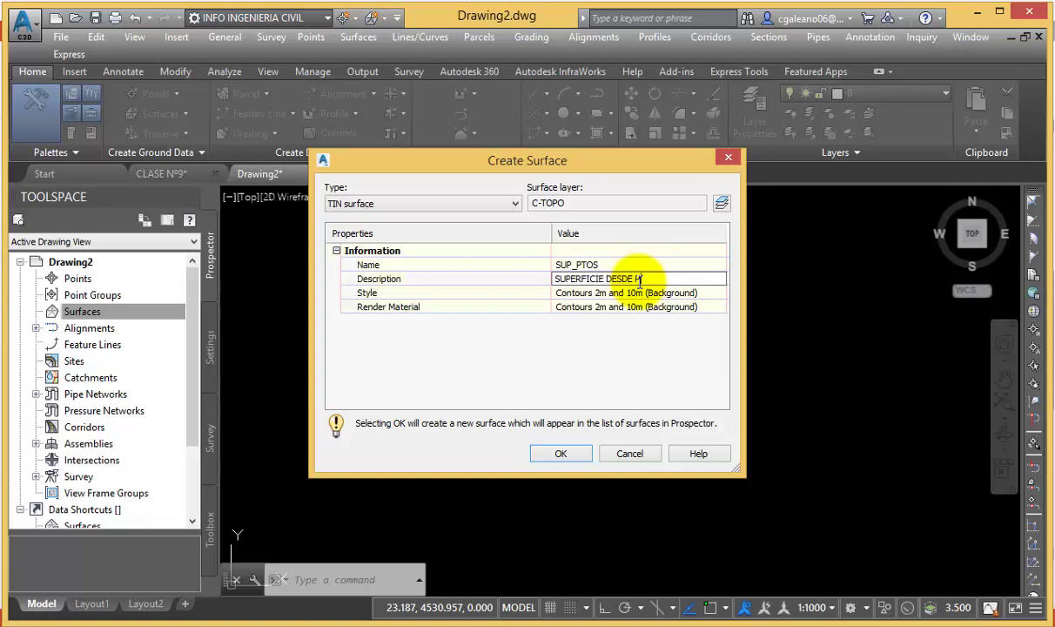
type("TOS")
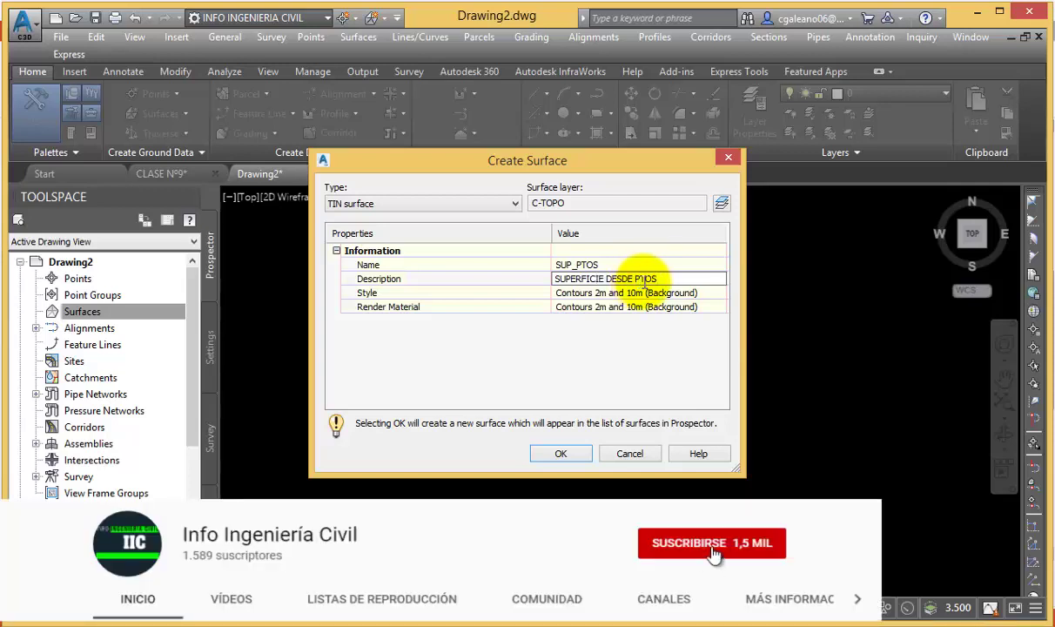
key("Return")
- Keep the Contours 2m and 10m (Background) style, set Global render material, and create the surface
left_click(693, 294)
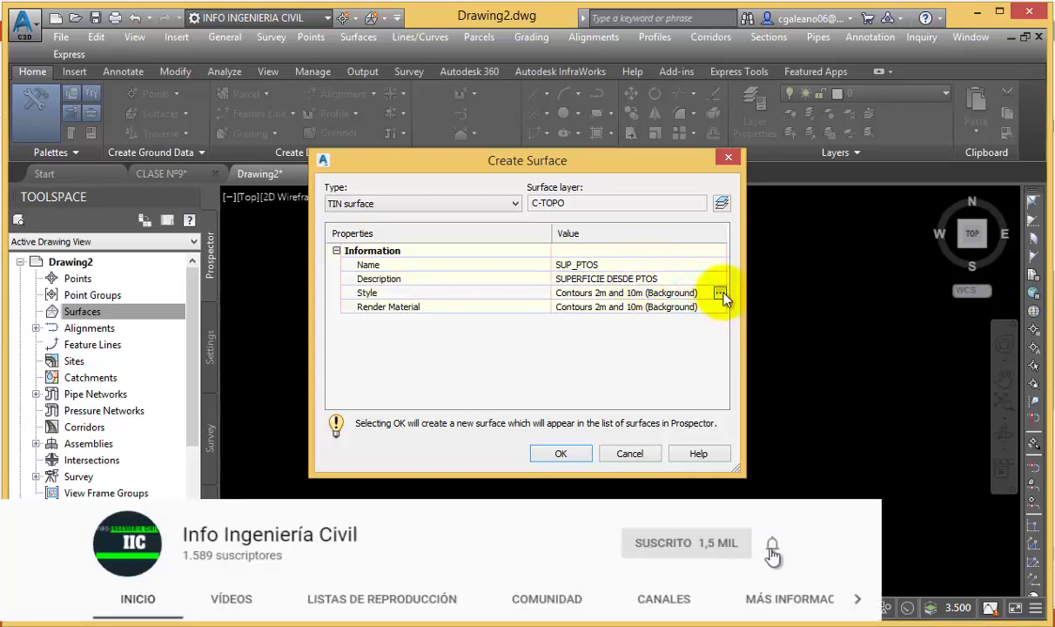
left_click(719, 294)
left_click(622, 279)
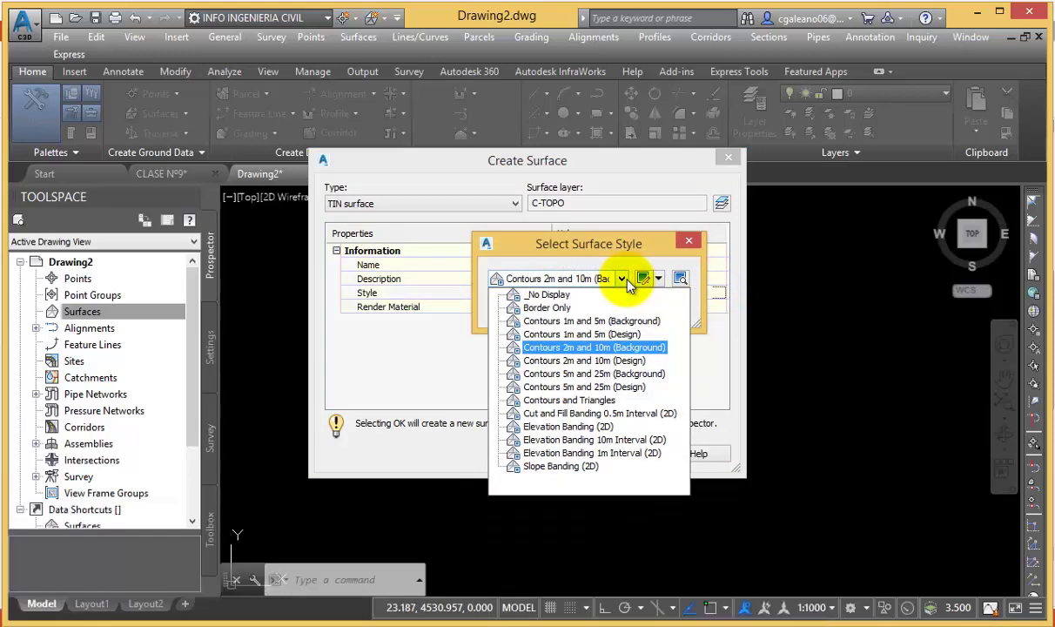
left_click(623, 279)
left_click(521, 311)
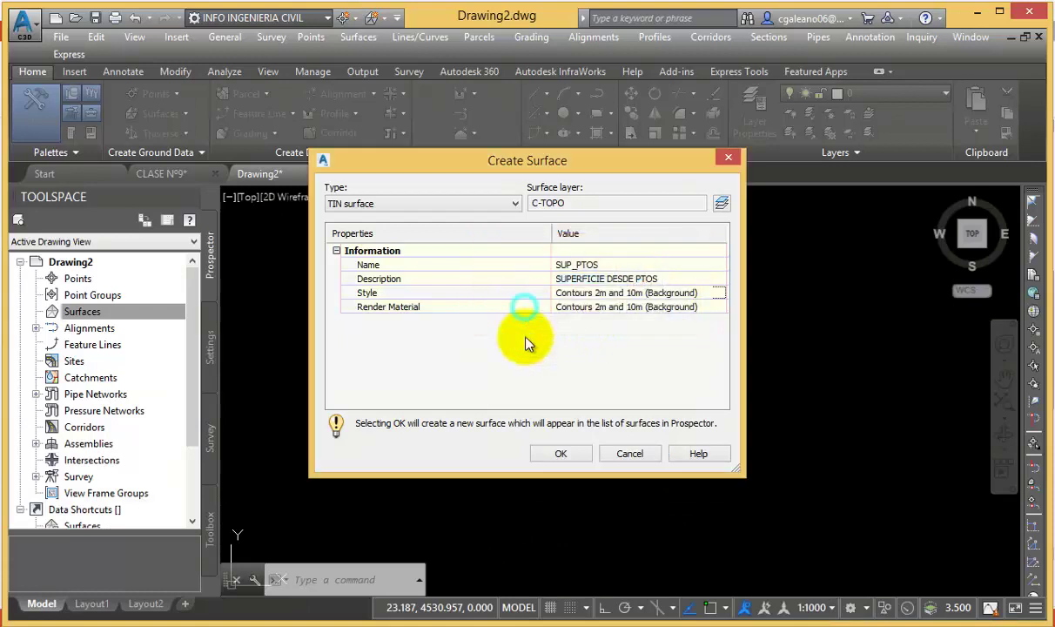
left_click(719, 306)
left_click(534, 278)
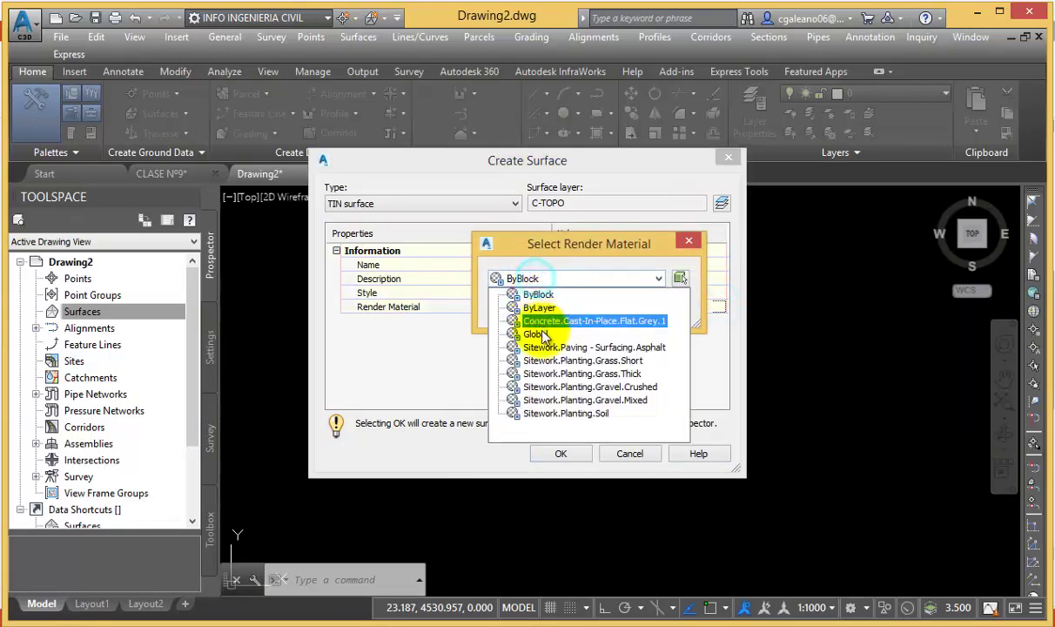
left_click(538, 331)
left_click(520, 309)
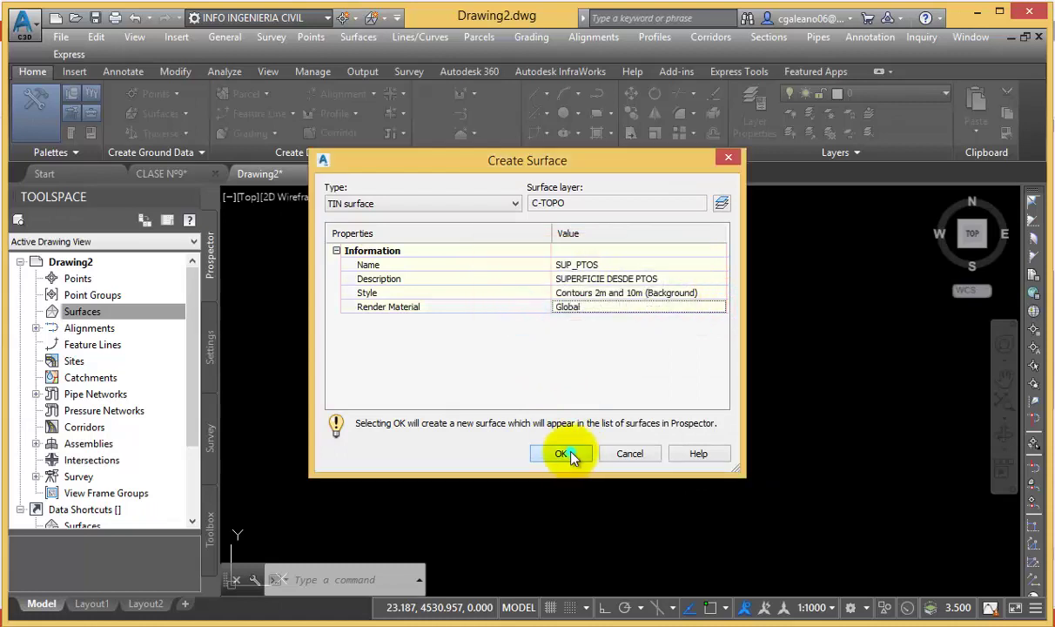
left_click(570, 456)
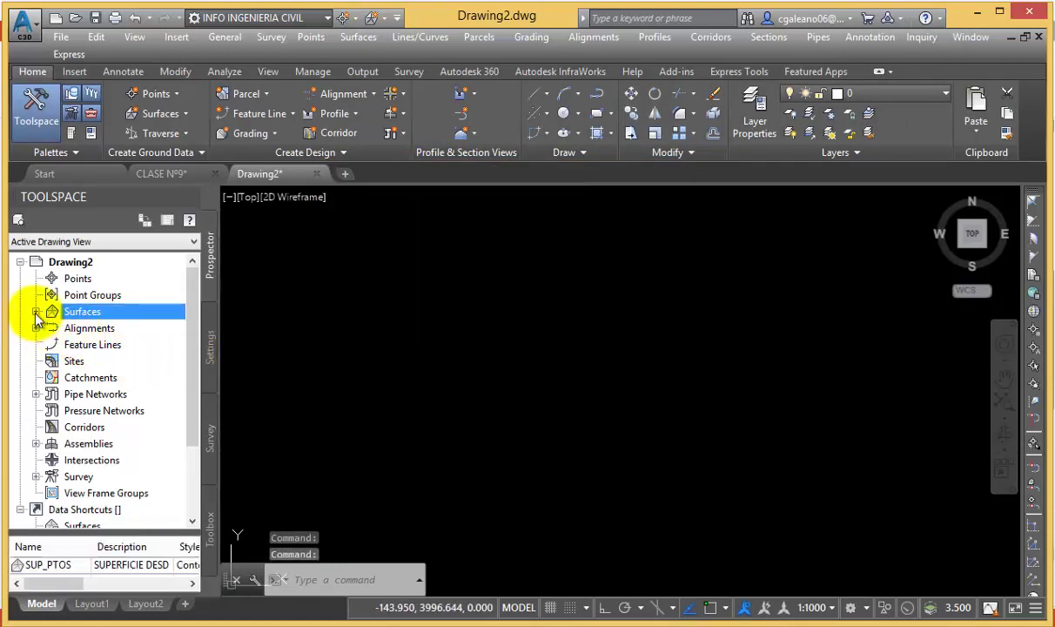
- Expand Surfaces > SUP_PTOS > Definition in the Prospector to list Boundaries, Breaklines and Point Files
left_click(36, 312)
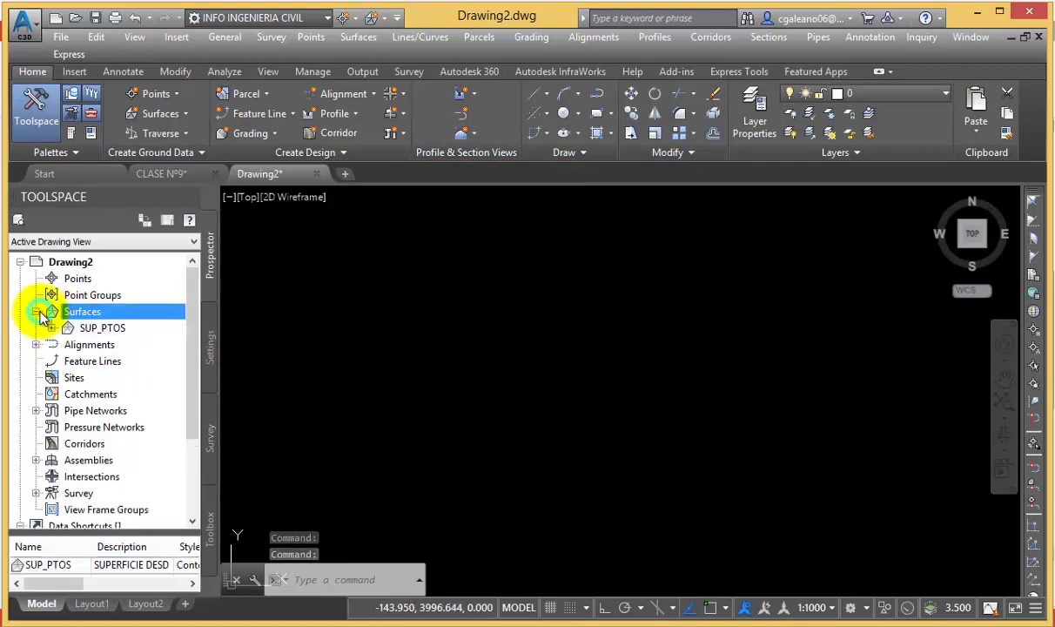
left_click(103, 328)
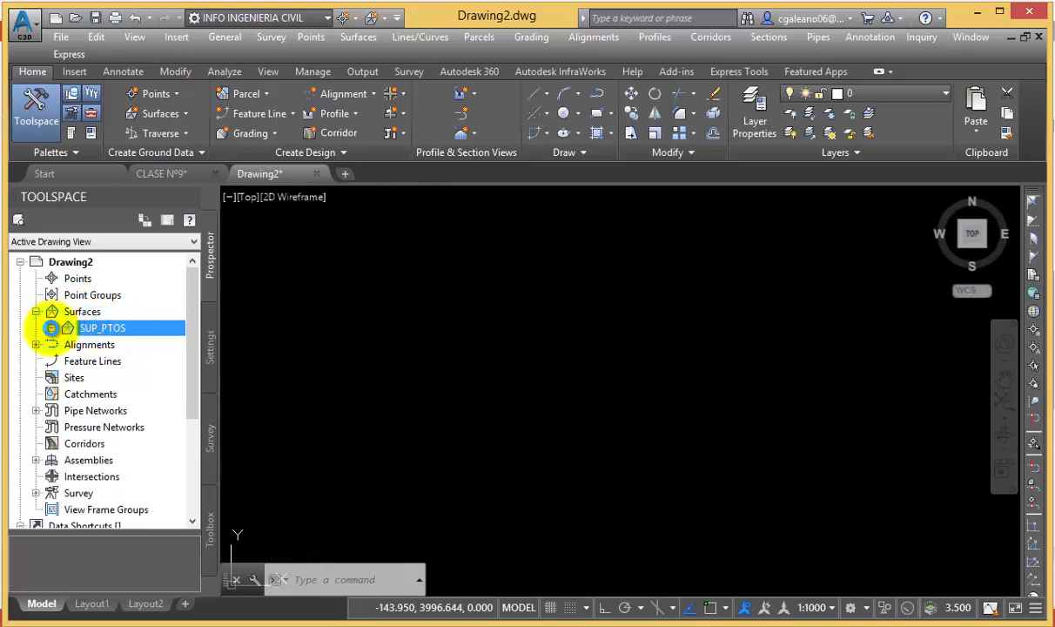
left_click(51, 328)
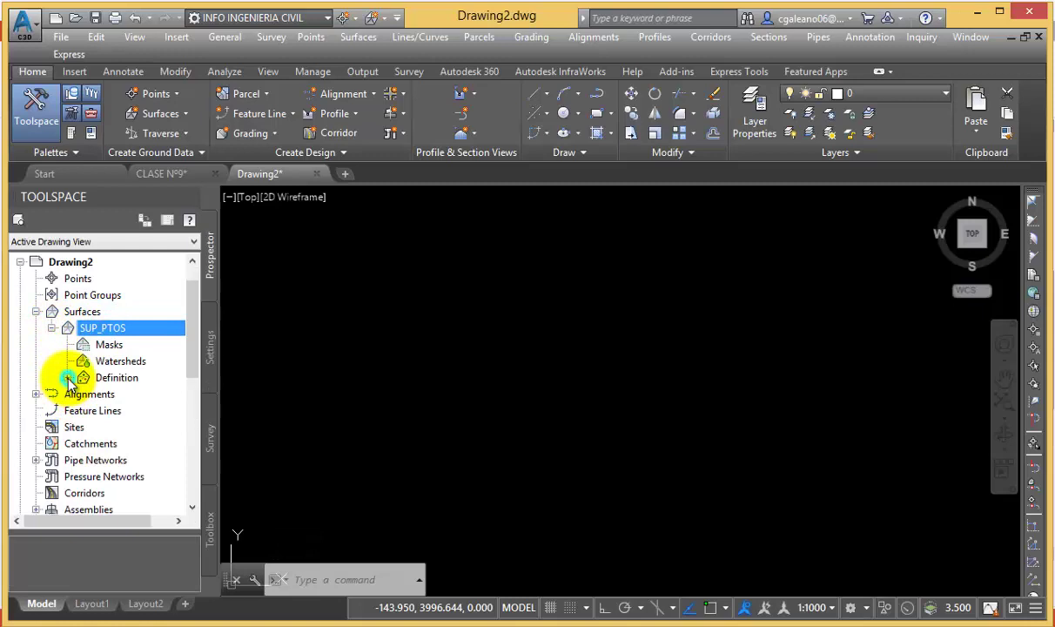
left_click(68, 378)
scroll(106, 353, "down", 1)
scroll(111, 366, "up", 1)
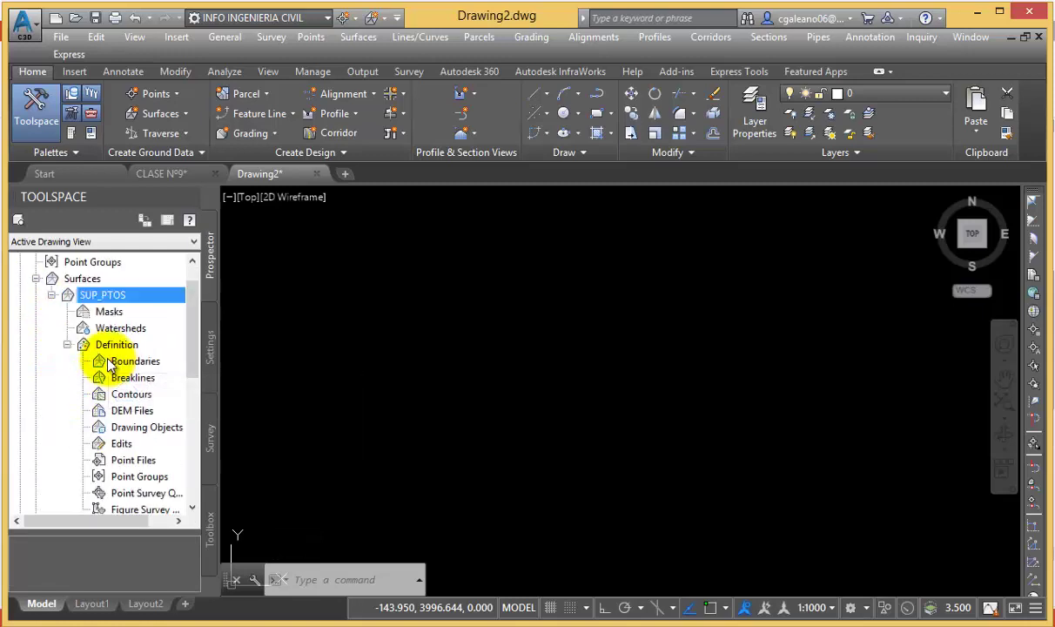
- Add IIC.csv under SUP_PTOS's Point Files using the PNEZD (comma delimited) format
right_click(135, 462)
left_click(126, 463)
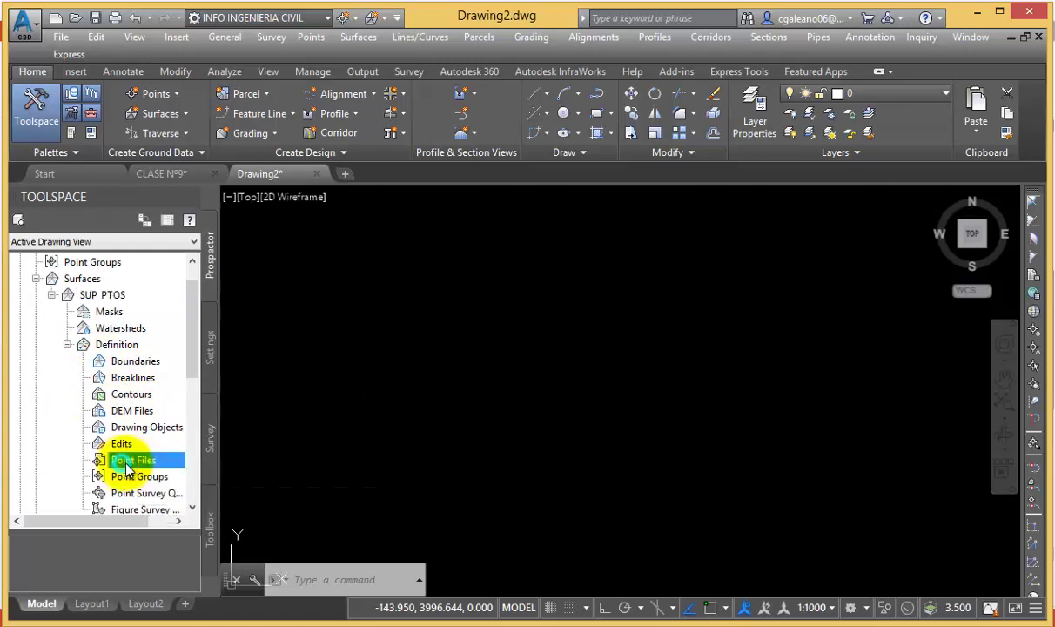
right_click(164, 463)
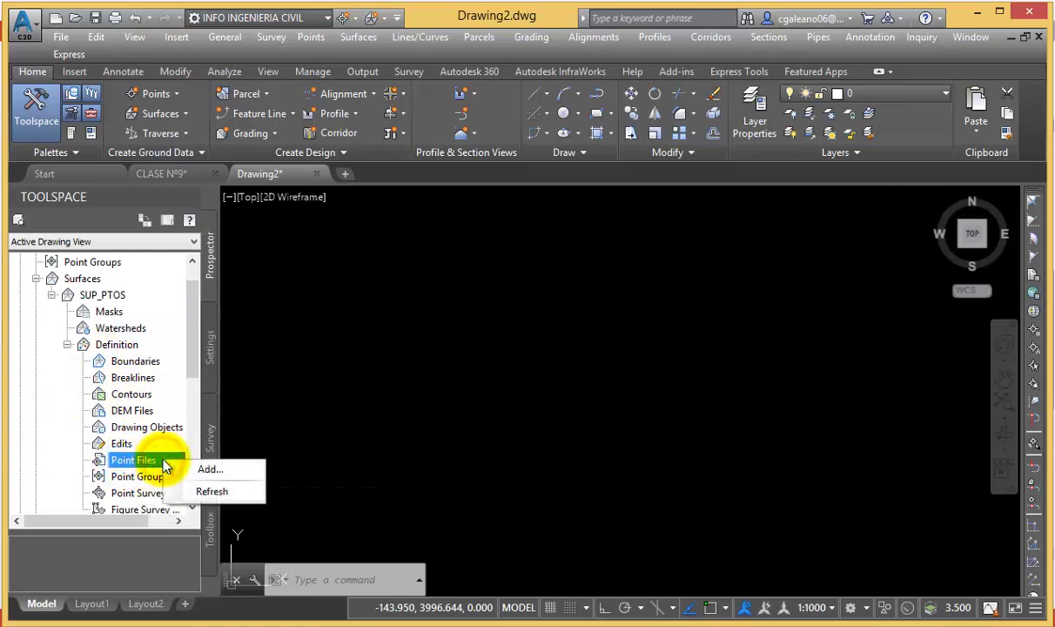
left_click(233, 469)
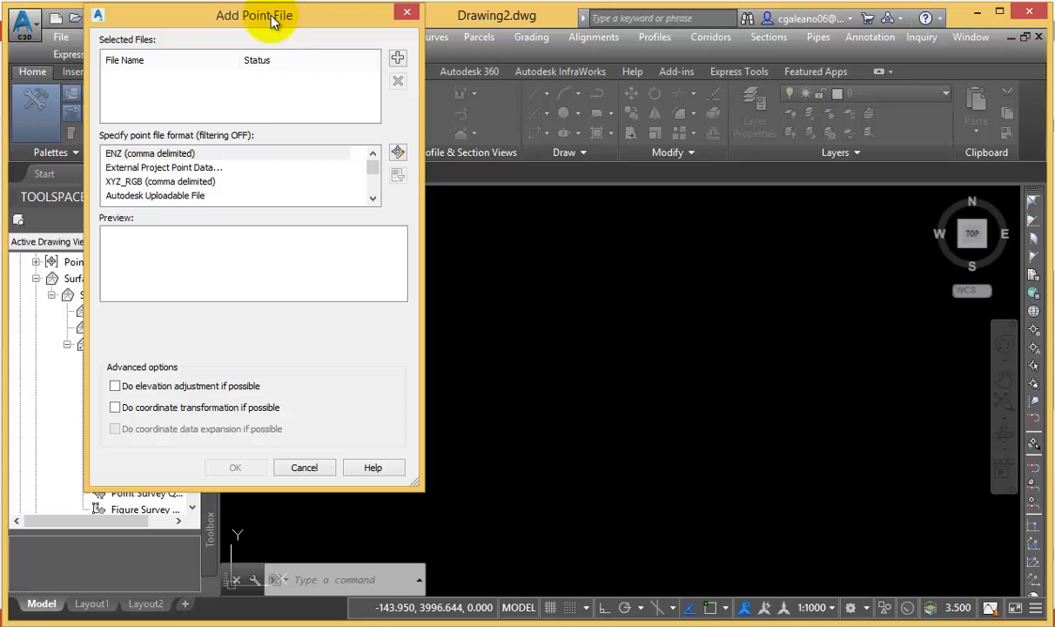
left_click(400, 63)
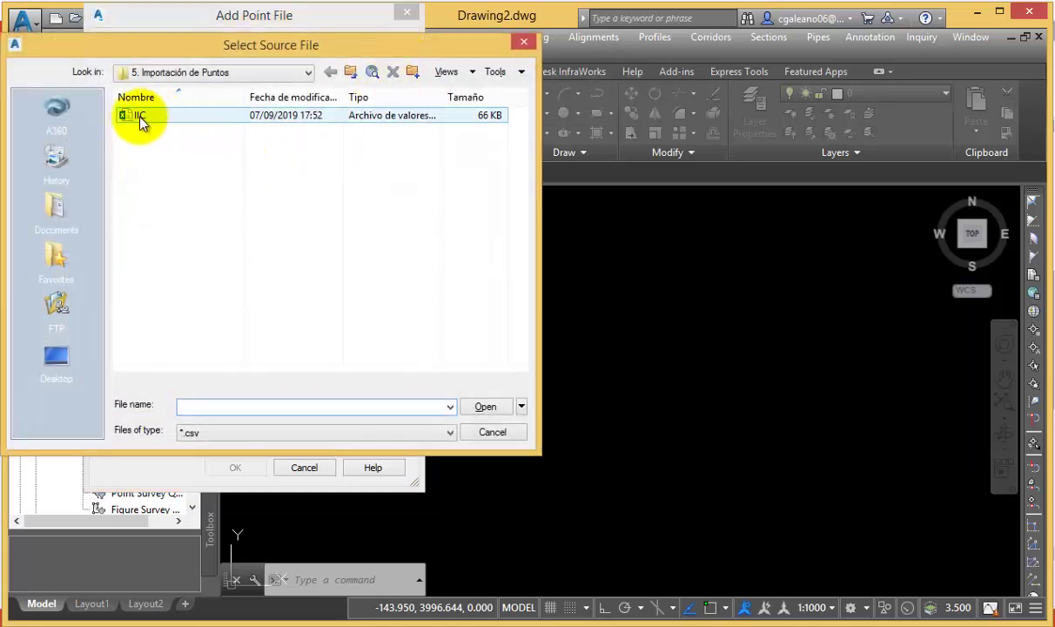
left_click(165, 122)
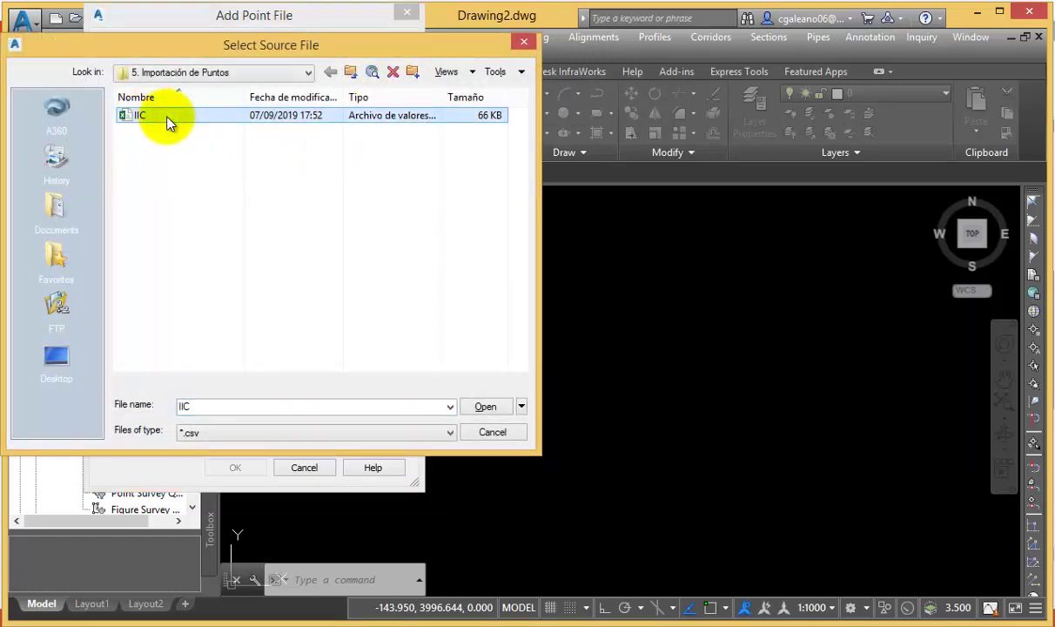
left_click(484, 408)
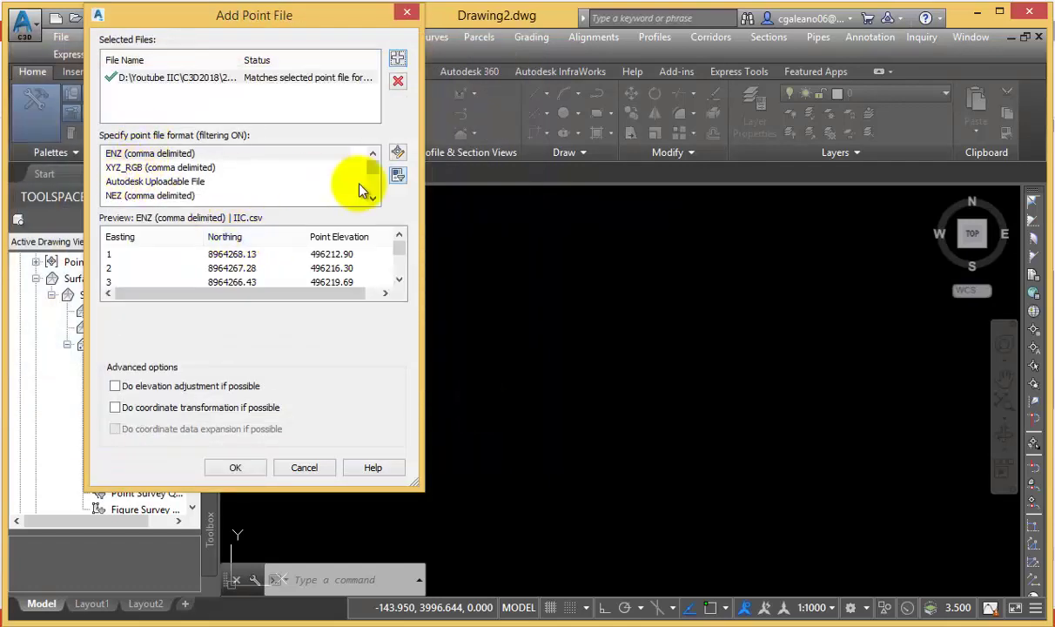
left_click_drag(374, 183, 282, 210)
left_click(116, 197)
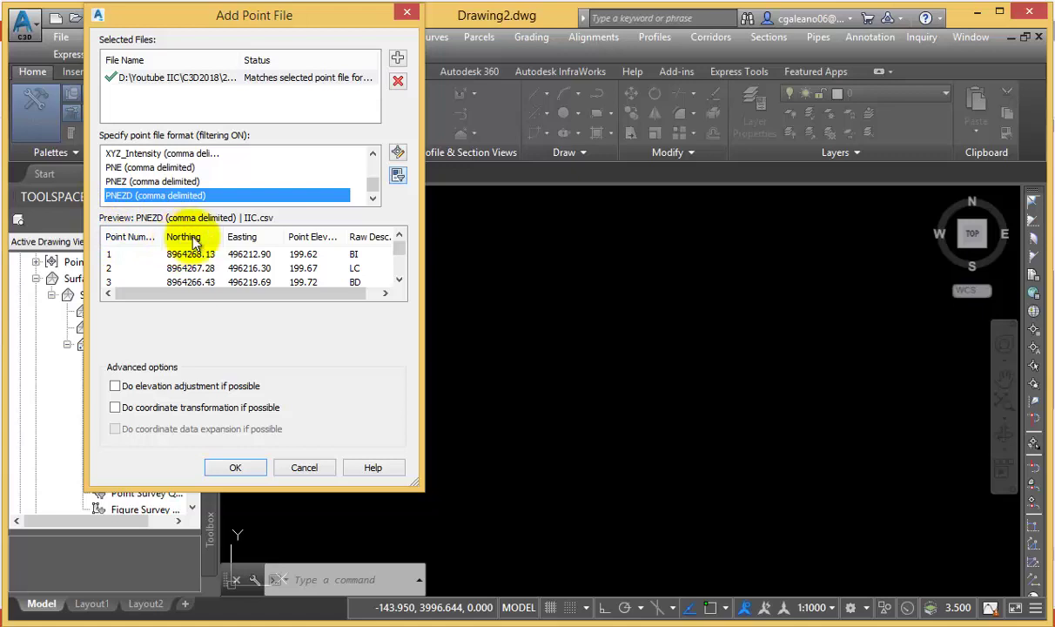
left_click(249, 475)
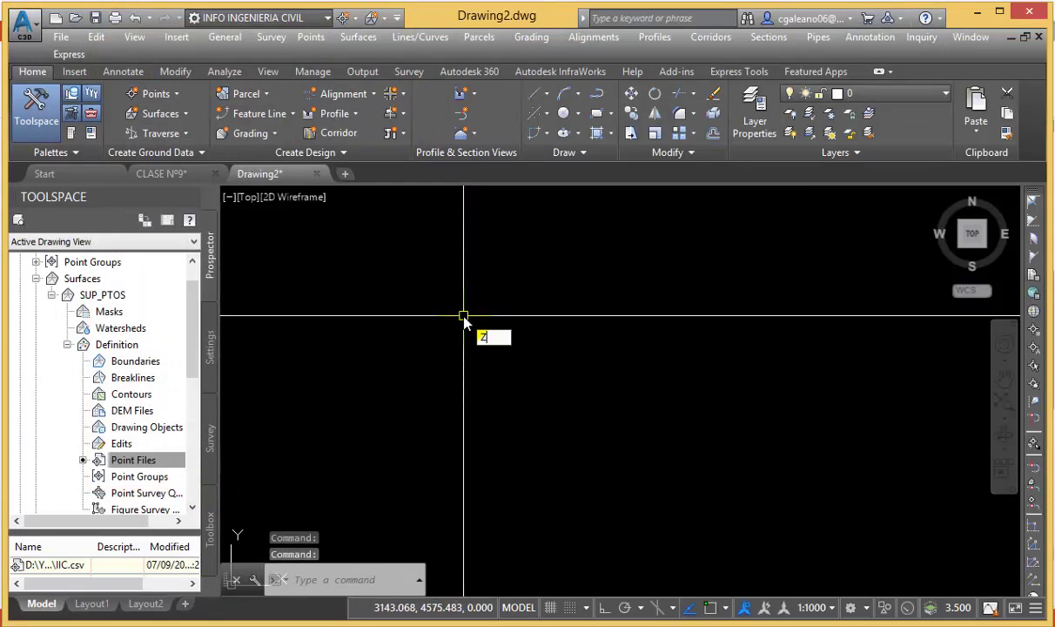
- Zoom to extents with ZE, then zoom and pan to frame the SUP_PTOS contours and boundary
type("e")
key("Return")
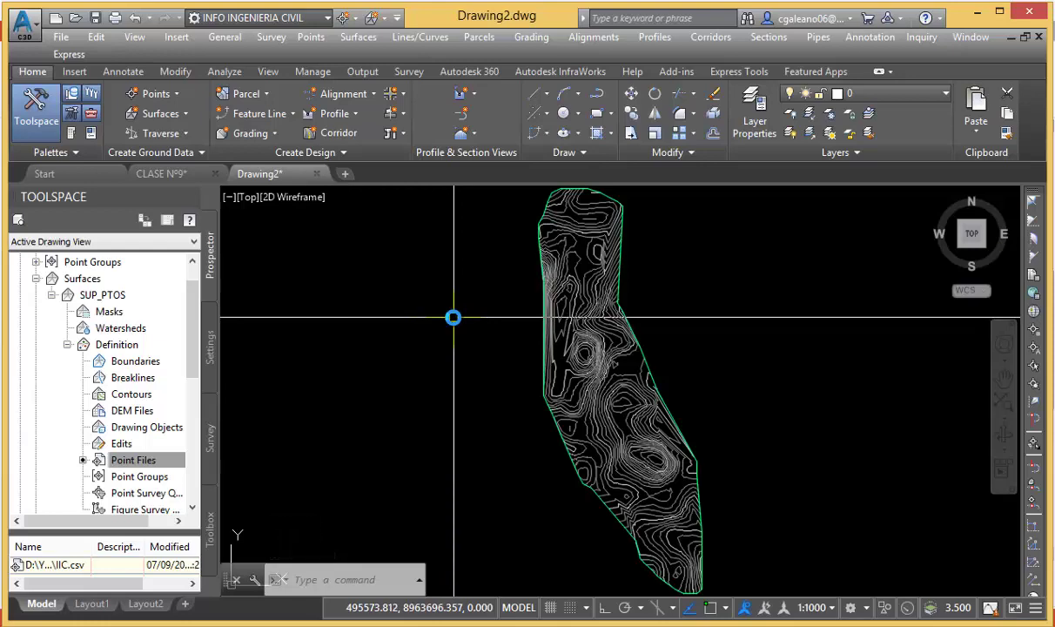
scroll(634, 427, "up", 3)
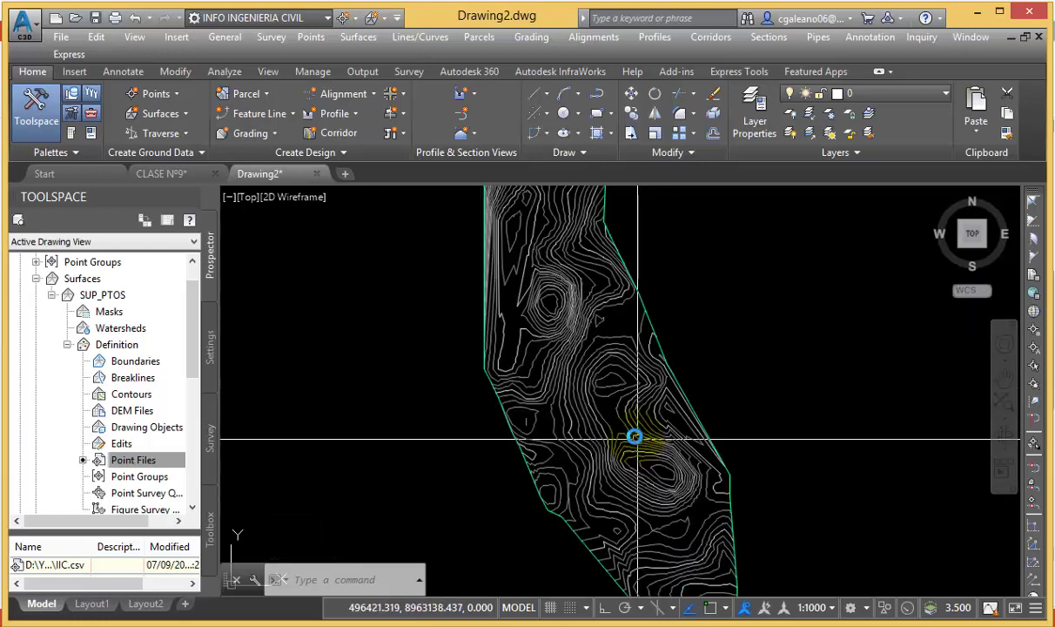
scroll(550, 380, "up", 2)
scroll(542, 371, "up", 2)
scroll(543, 371, "down", 1)
scroll(544, 358, "down", 2)
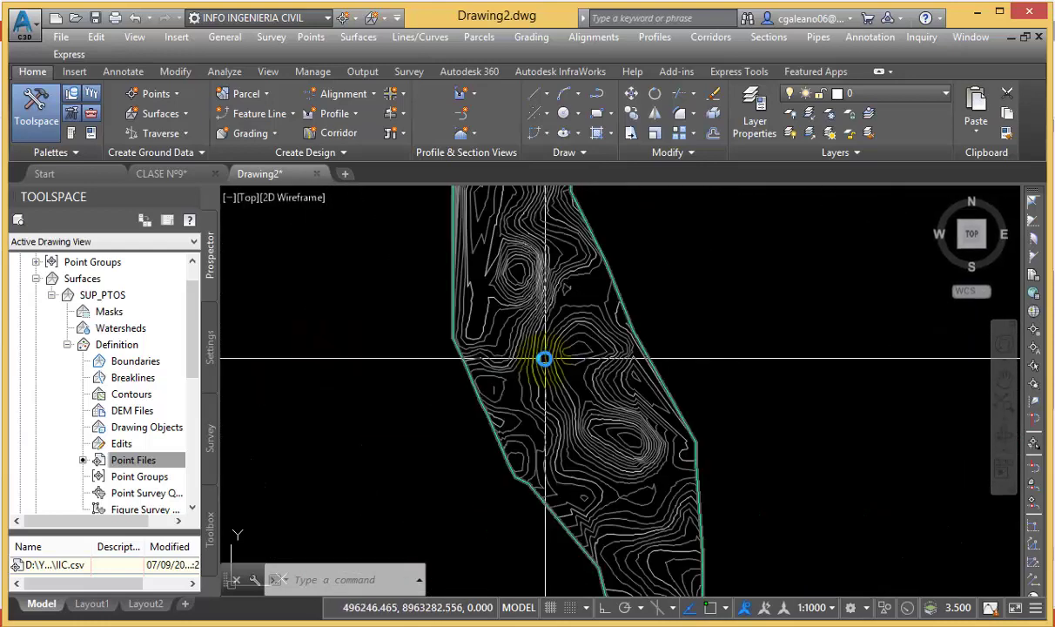
scroll(544, 358, "down", 1)
scroll(527, 255, "up", 1)
scroll(527, 255, "down", 1)
middle_click_drag(528, 255, 532, 317)
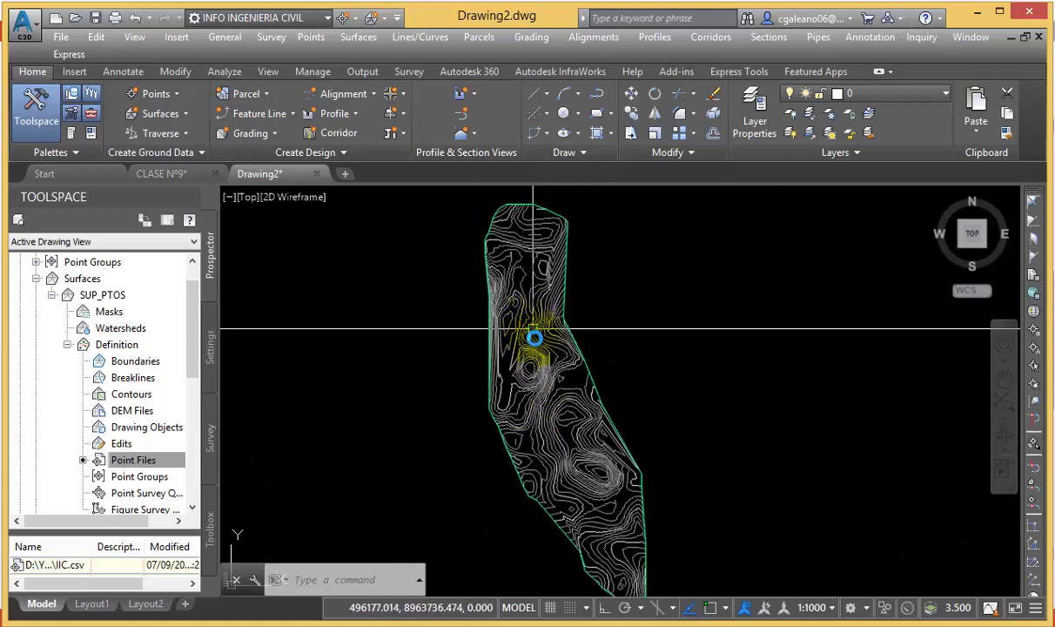
scroll(531, 336, "up", 1)
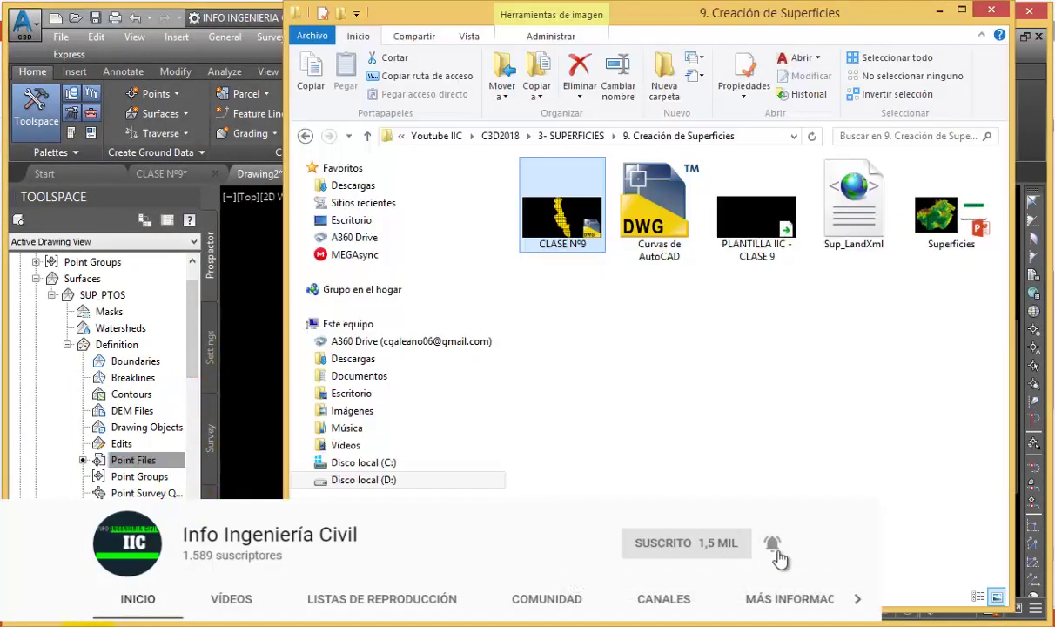
- Open the Curvas de AutoCAD drawing from the file explorer
key("alt+Tab")
double_click(677, 212)
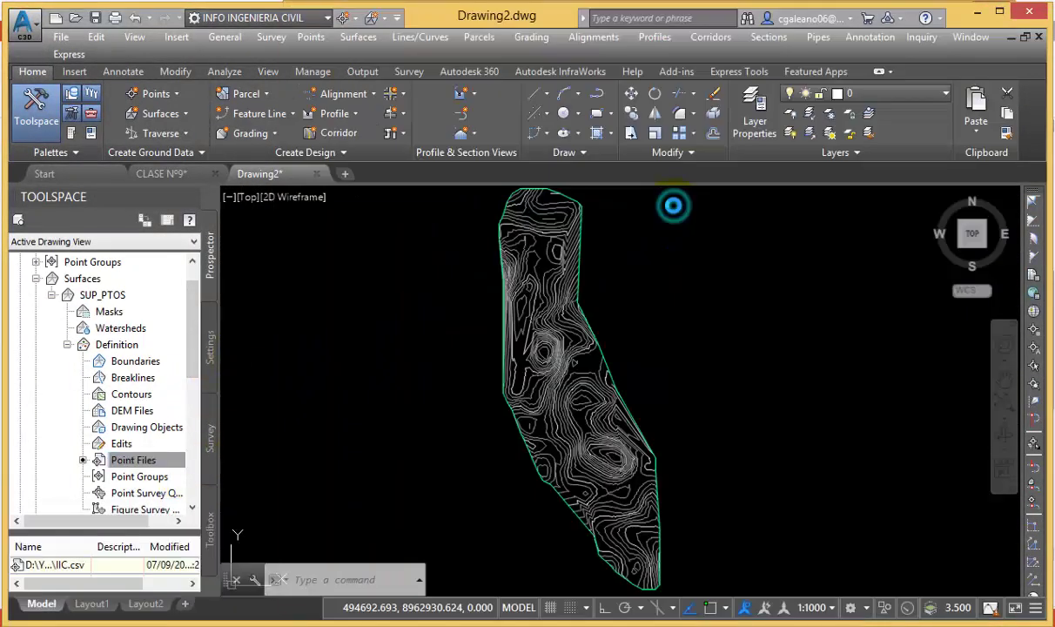
scroll(563, 307, "up", 5)
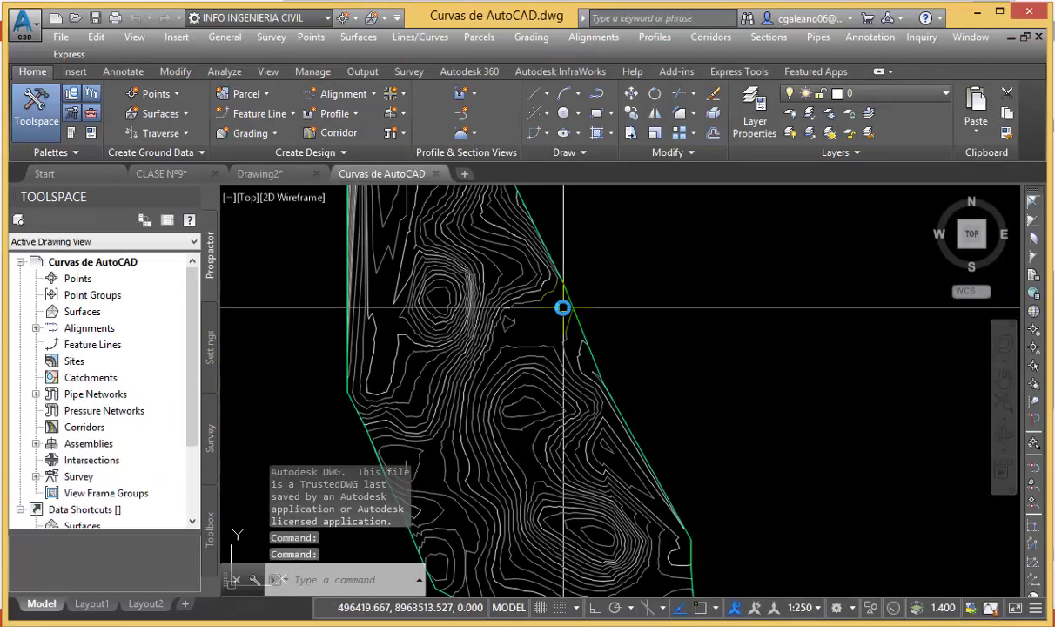
- Erase the cyan boundary outline around the contours with E
scroll(564, 305, "down", 1)
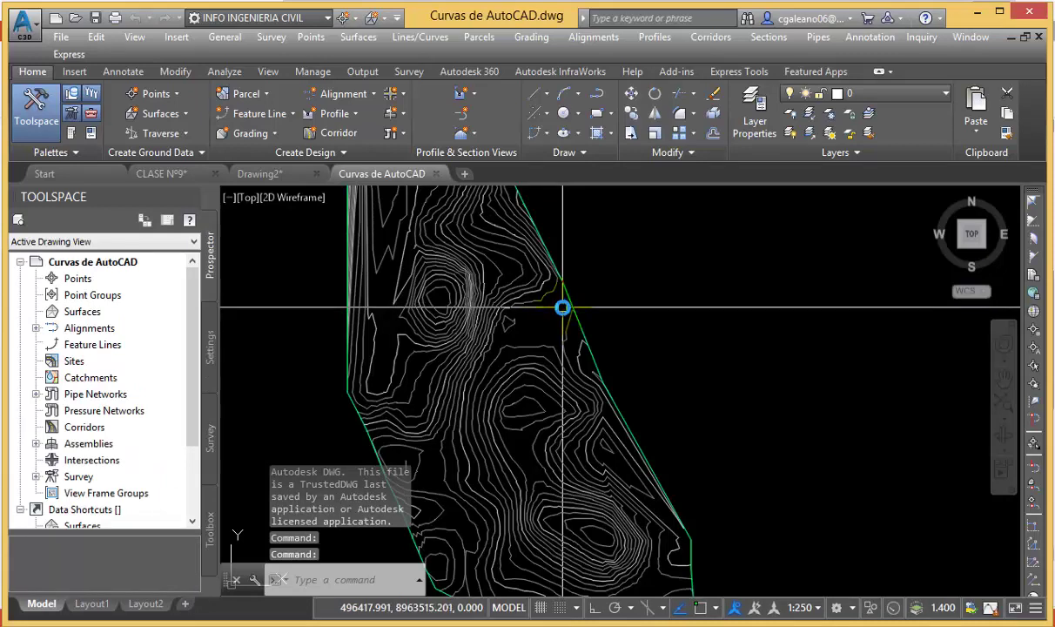
scroll(564, 305, "down", 1)
scroll(566, 307, "down", 1)
scroll(568, 309, "down", 1)
left_click(568, 308)
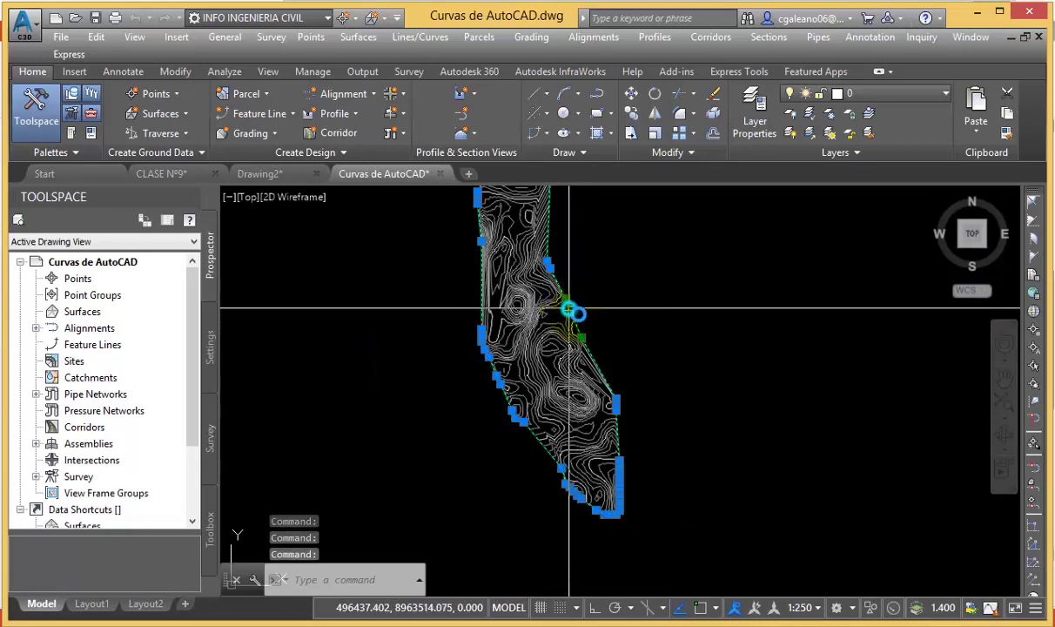
type("E")
key("Return")
- Zoom in and delete the stray contour line near the middle
middle_click_drag(633, 289, 631, 324)
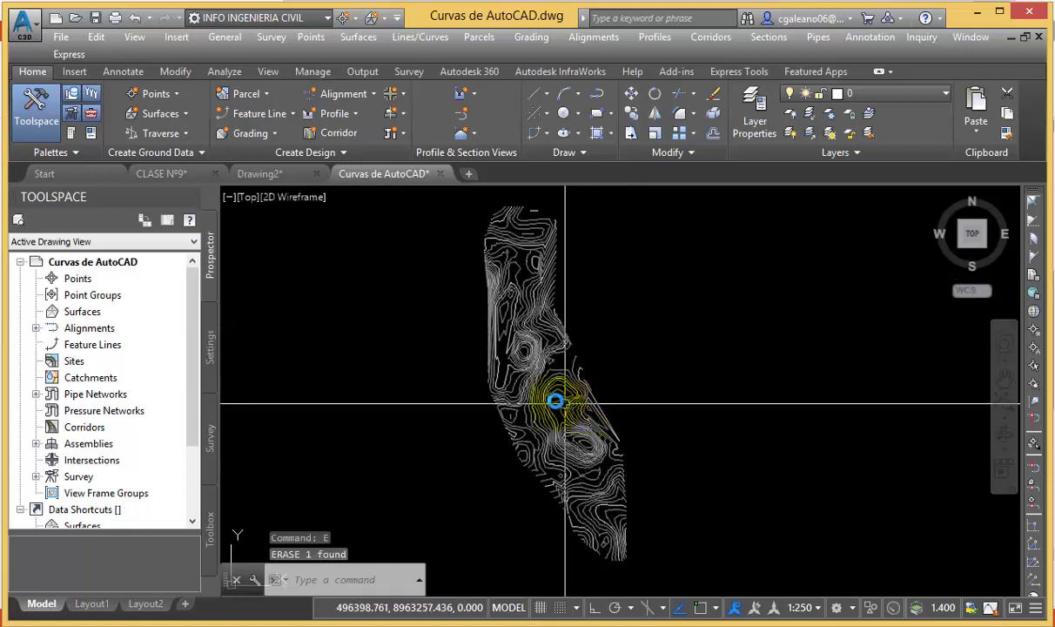
scroll(553, 381, "up", 2)
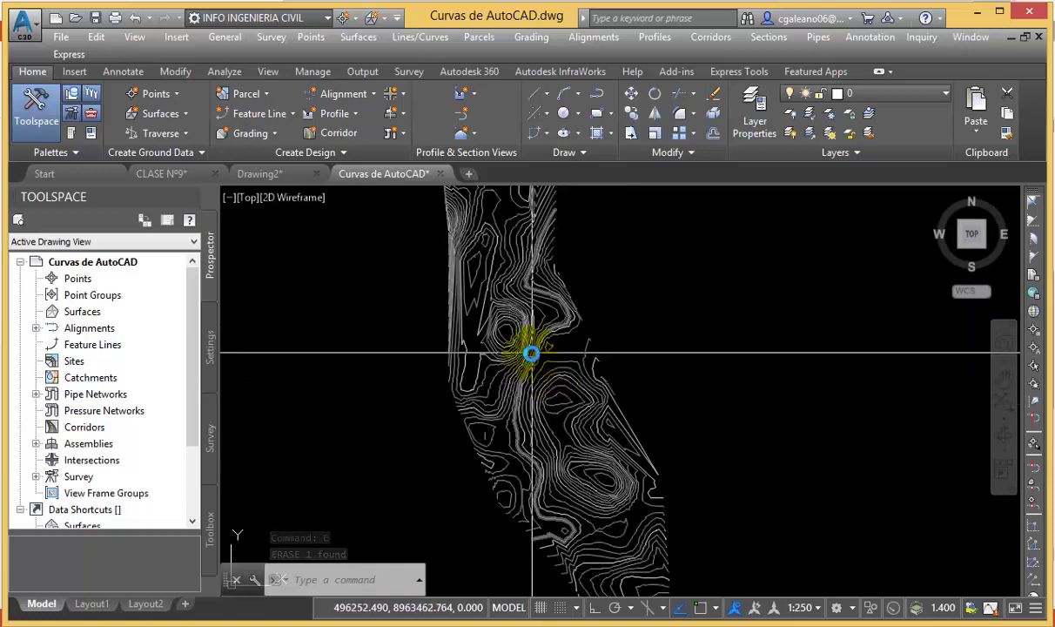
scroll(539, 355, "up", 1)
scroll(557, 344, "up", 2)
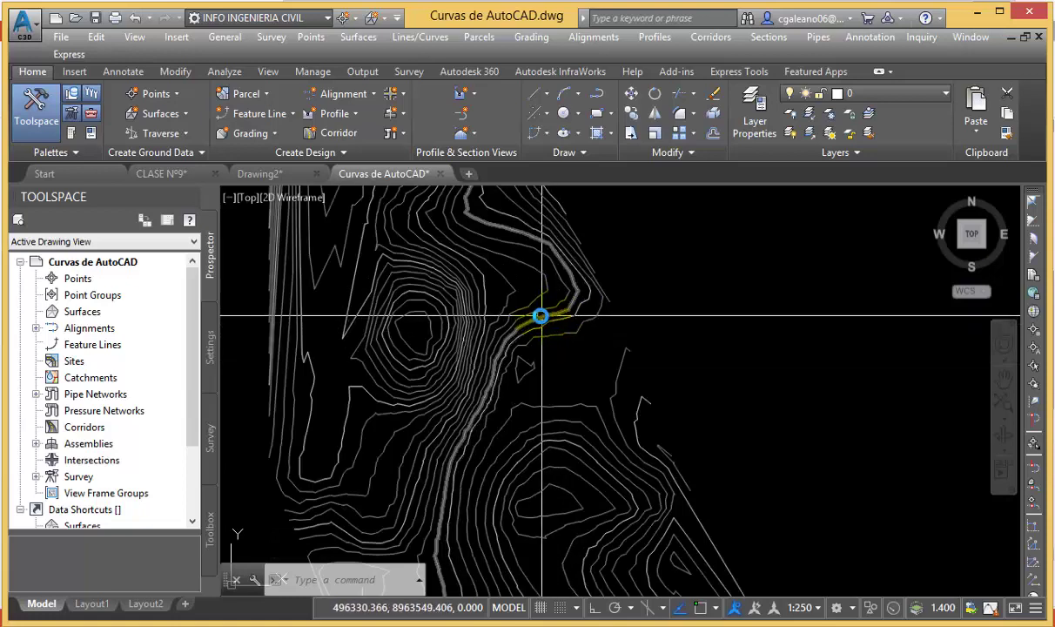
left_click(535, 298)
key("Delete")
key("Escape")
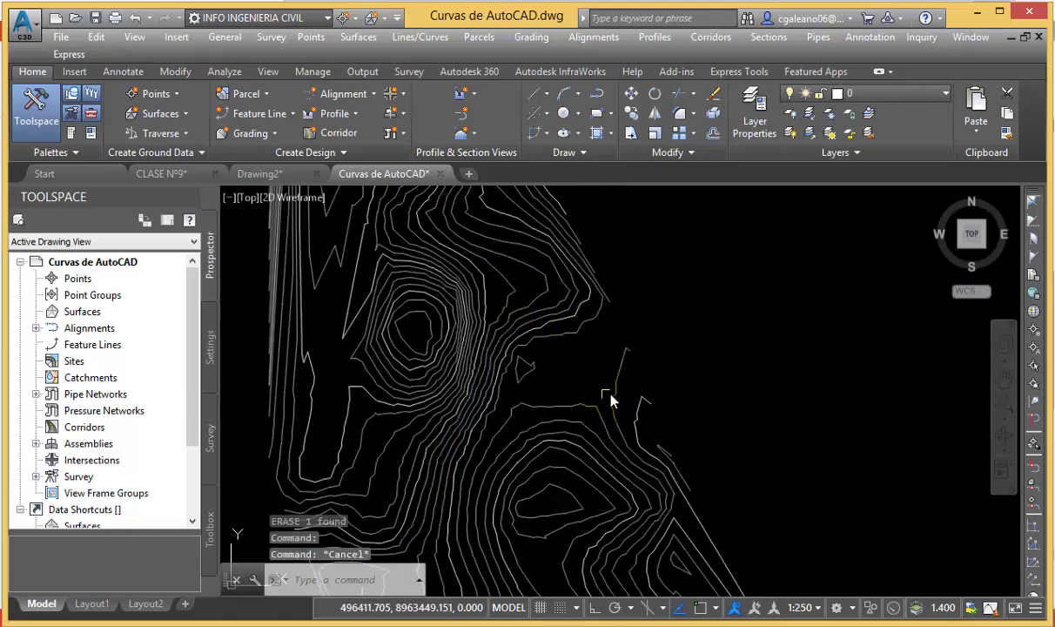
- Pan up-right and select contours, including the small closed loop, to inspect them
left_click(618, 386)
key("Escape")
middle_click_drag(582, 497, 616, 372)
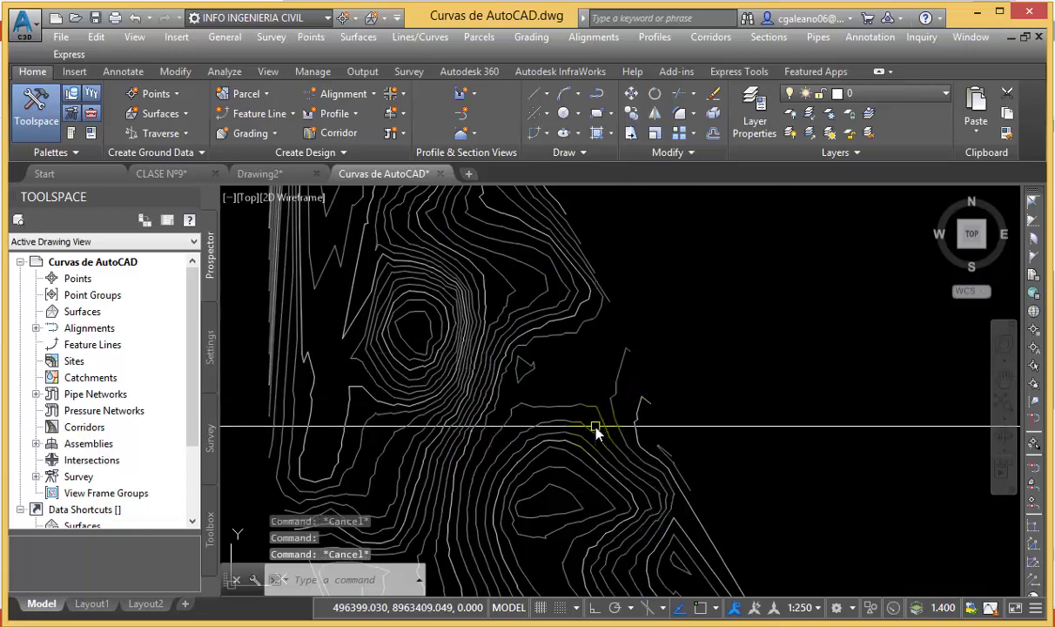
left_click(607, 344)
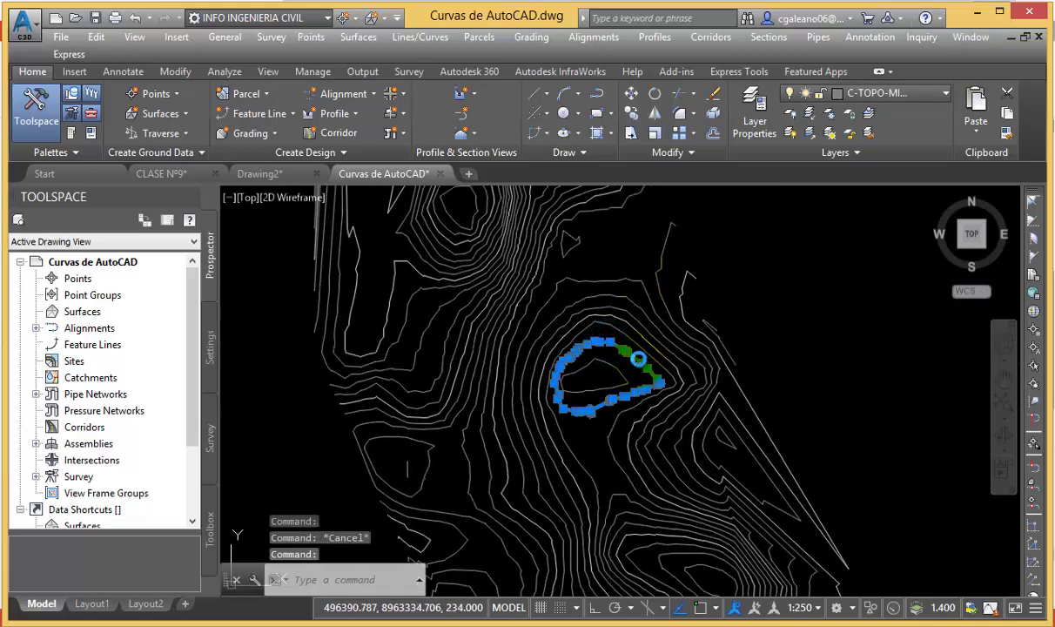
scroll(623, 364, "down", 2)
scroll(609, 400, "up", 2)
scroll(583, 339, "up", 2)
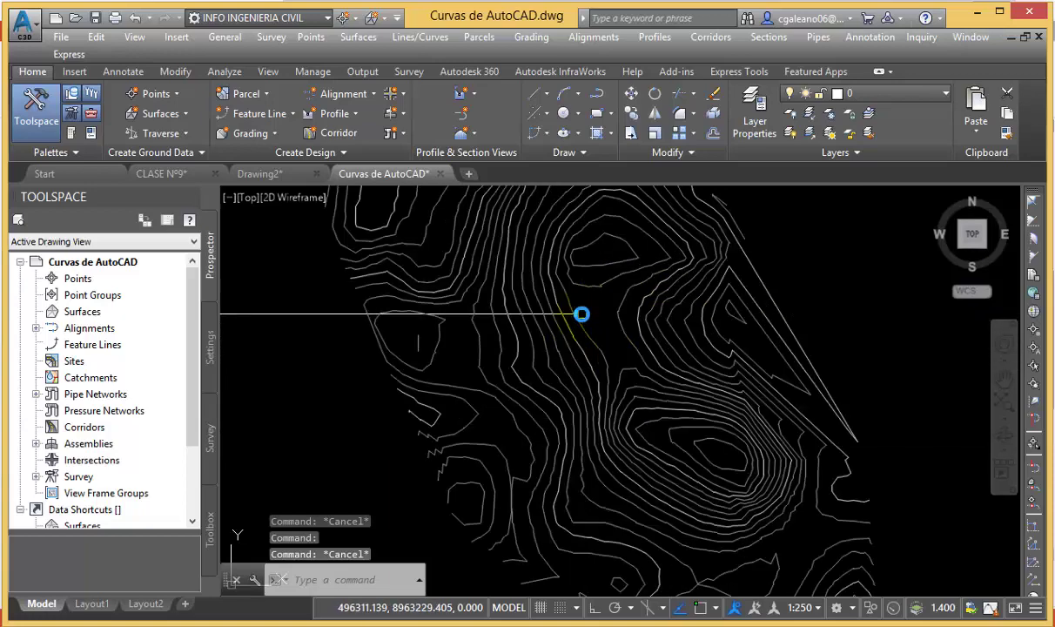
scroll(587, 291, "up", 2)
- Check further contour lines, including the small loop on the left, zooming in and out
left_click(596, 270)
scroll(600, 361, "down", 3)
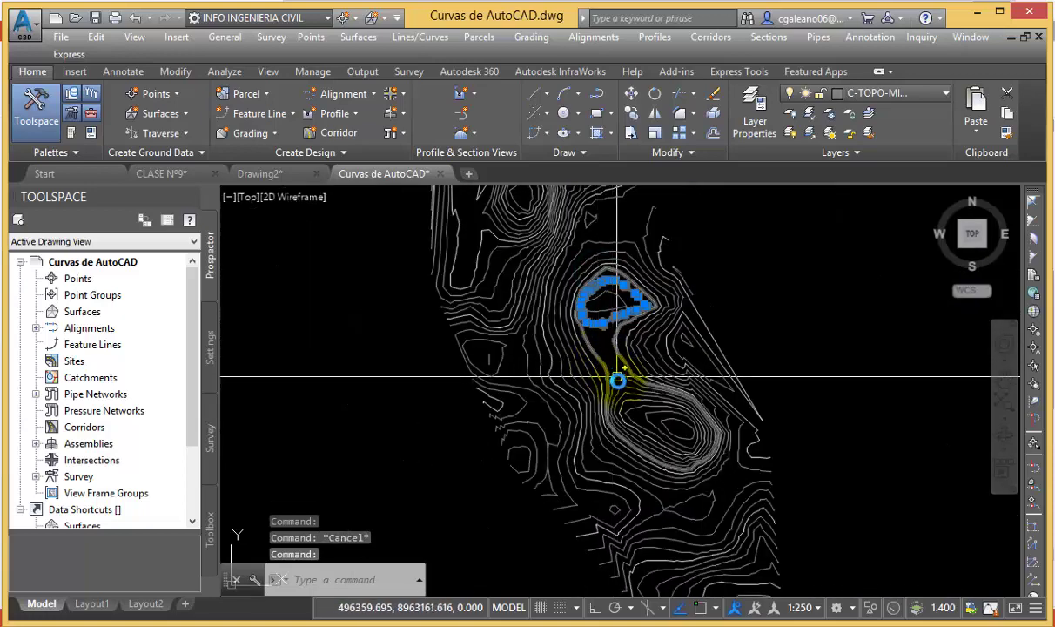
key("Escape")
scroll(499, 360, "up", 1)
left_click(499, 352)
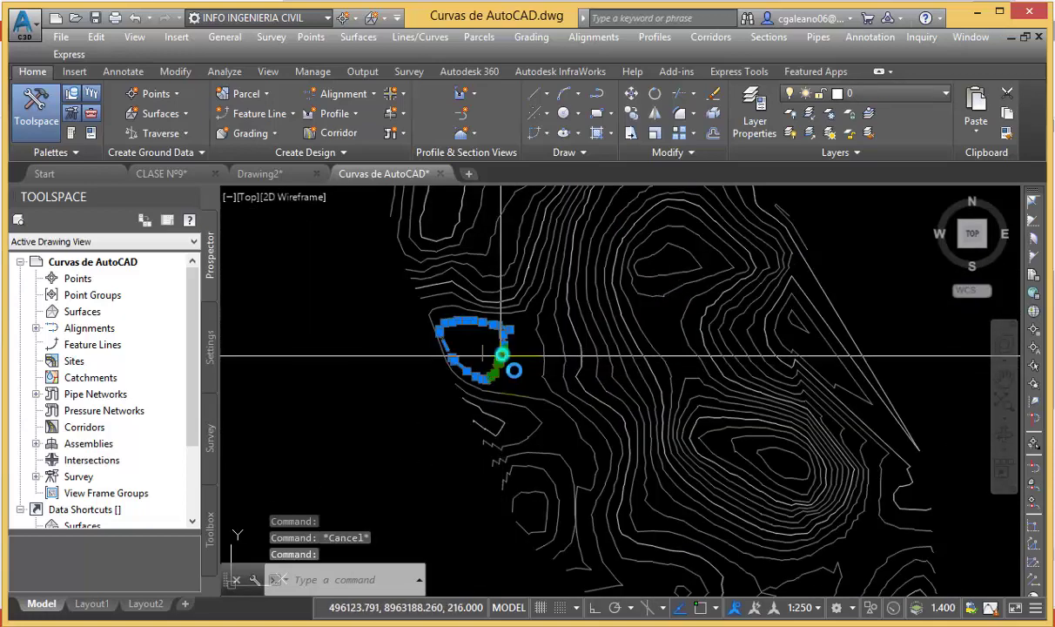
scroll(562, 343, "down", 2)
key("Escape")
scroll(644, 387, "up", 3)
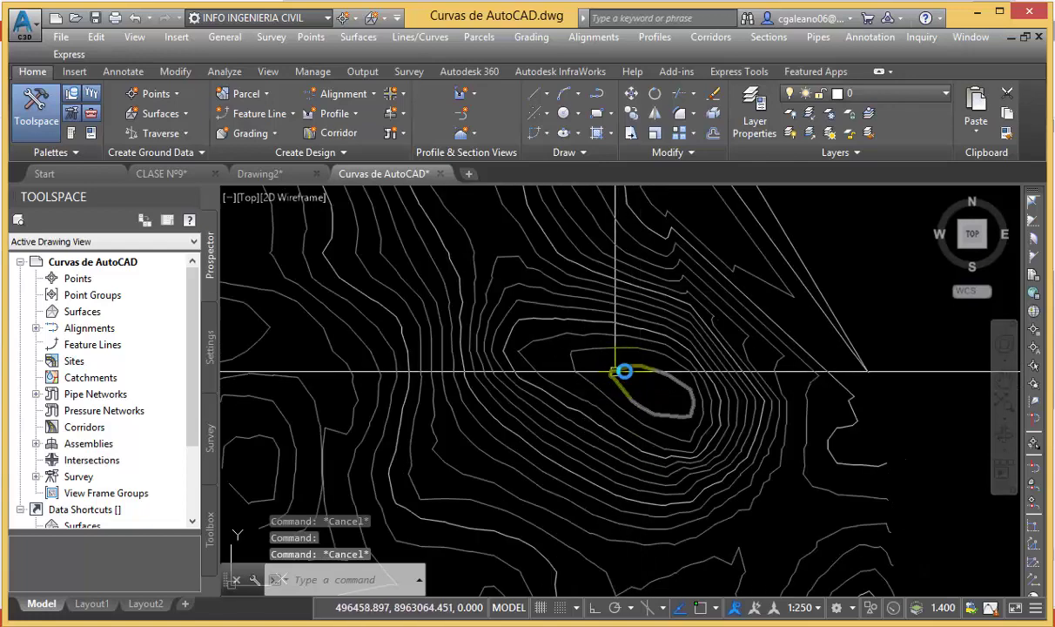
scroll(630, 372, "down", 2)
scroll(649, 400, "down", 2)
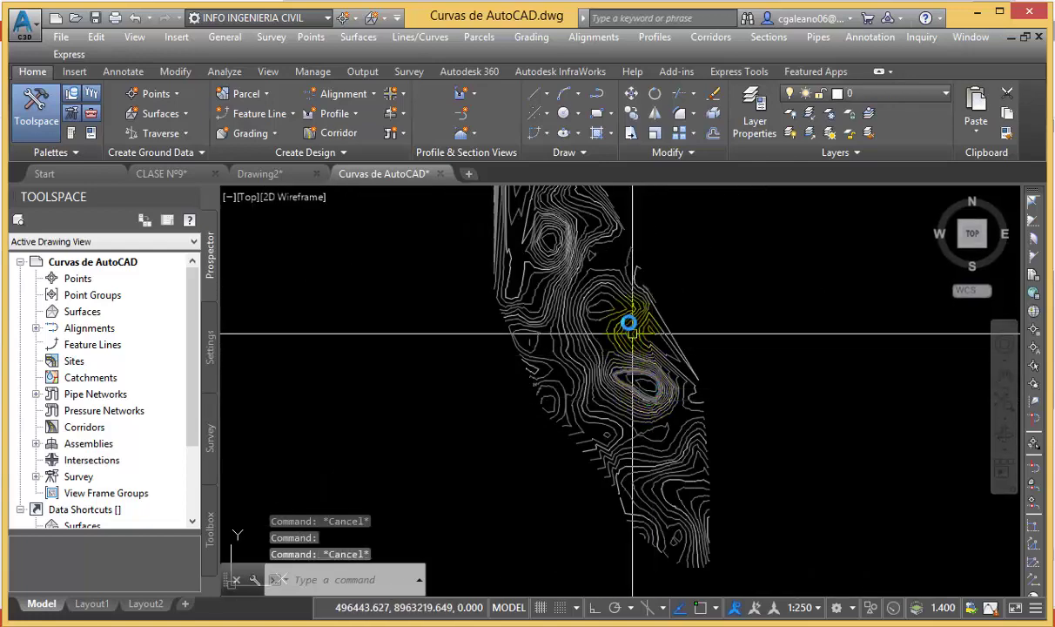
- View CLASE Nº9's surface contours over the aerial image, then return to Curvas de AutoCAD
left_click(171, 175)
scroll(479, 352, "up", 1)
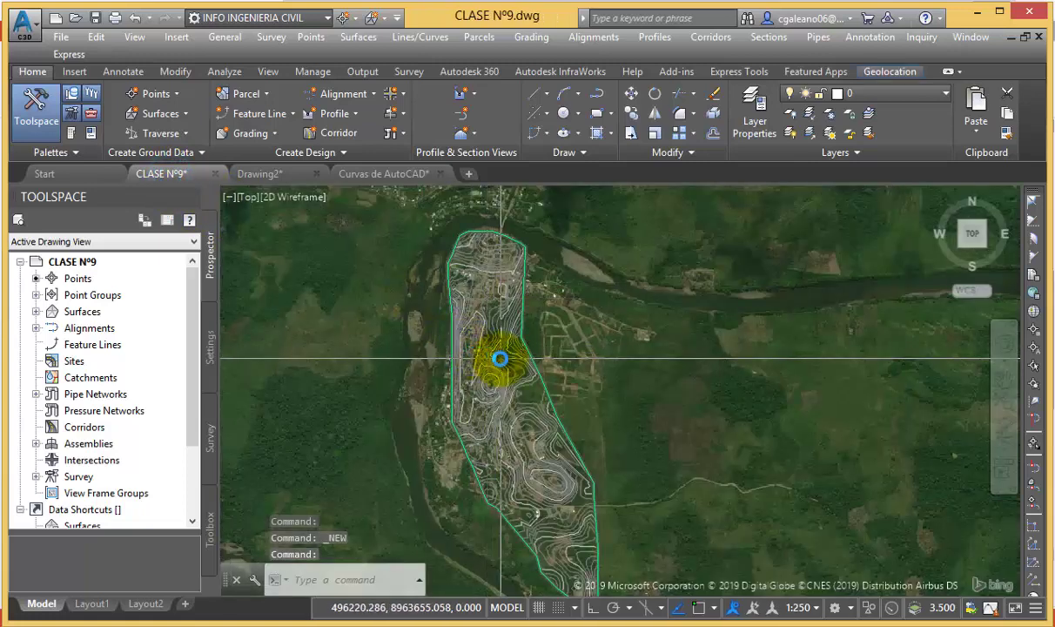
scroll(492, 358, "up", 3)
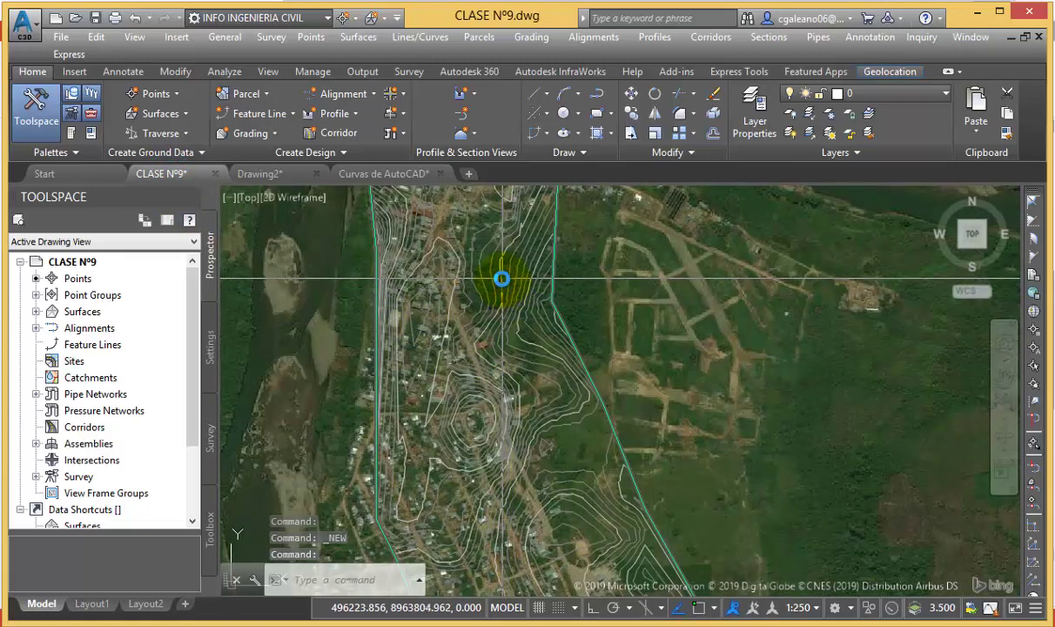
left_click(502, 346)
scroll(522, 305, "up", 3)
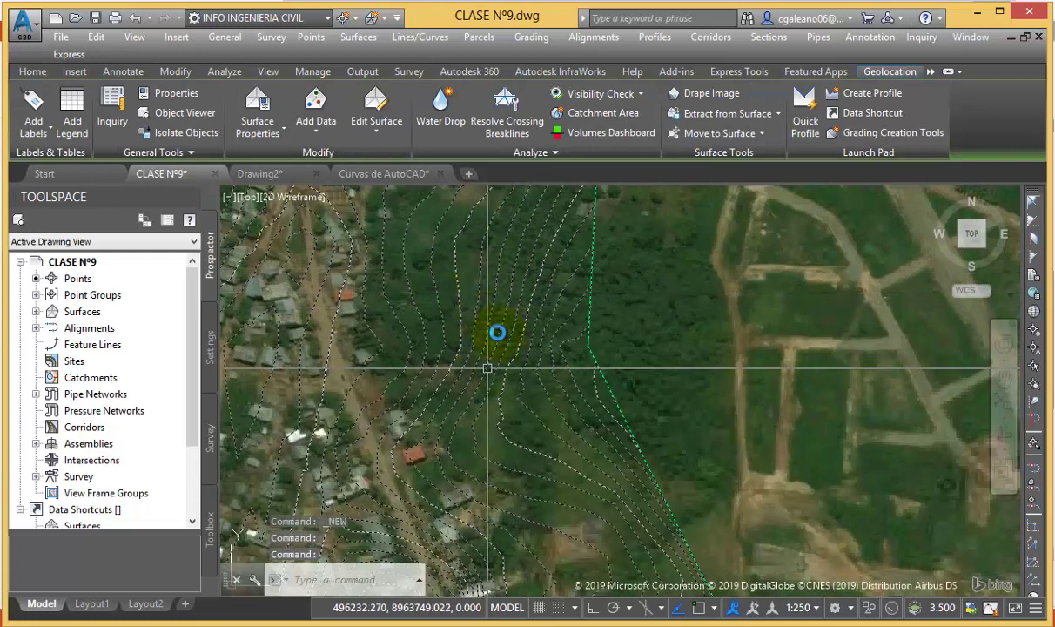
scroll(488, 326, "down", 2)
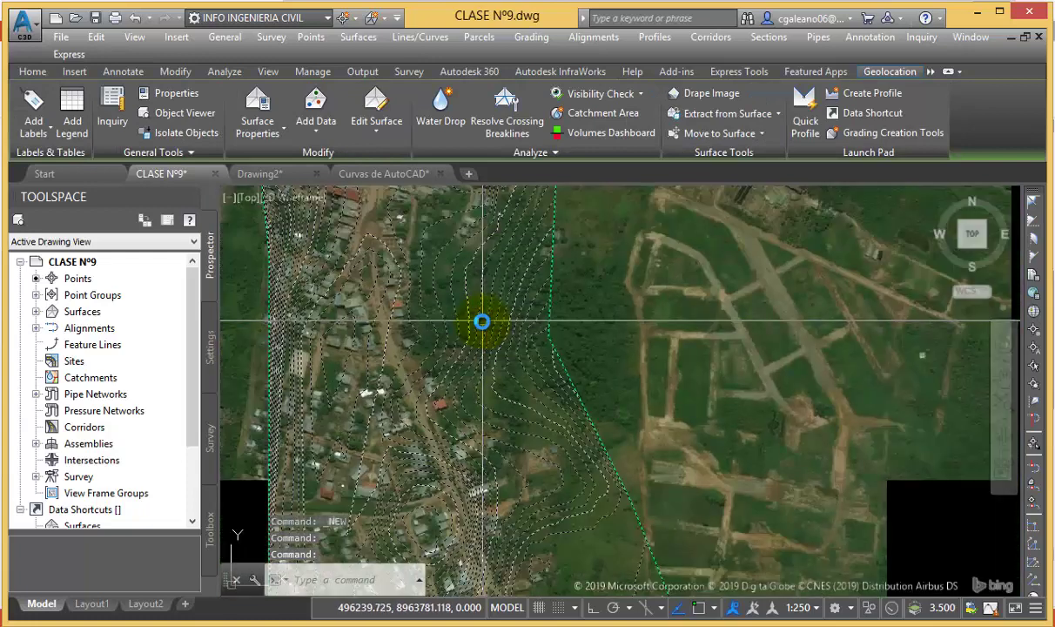
left_click(374, 175)
key("Escape")
middle_click_drag(660, 311, 558, 332)
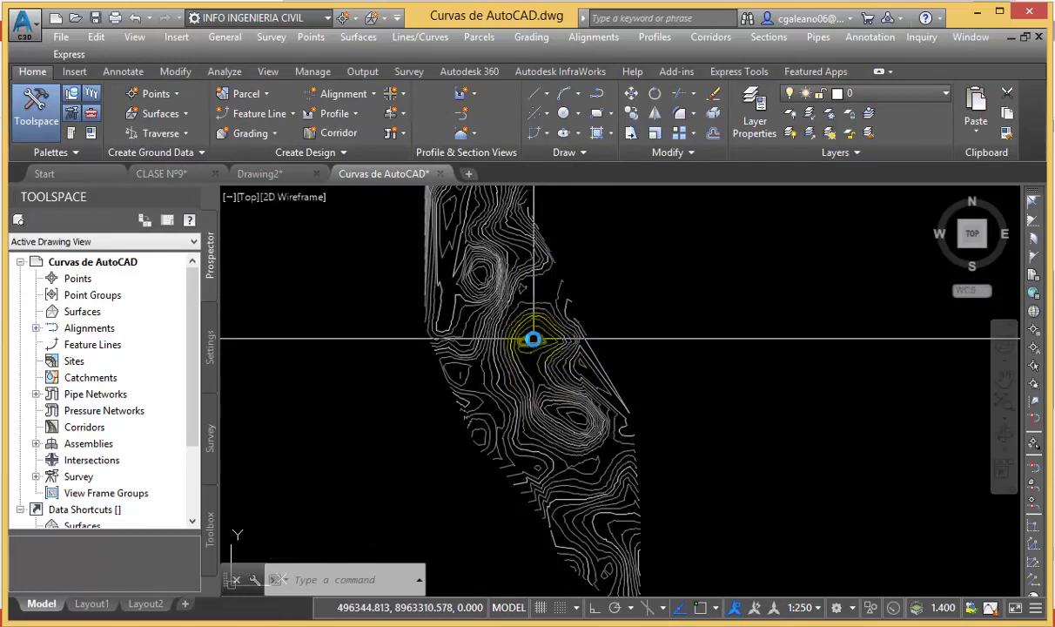
scroll(558, 280, "up", 2)
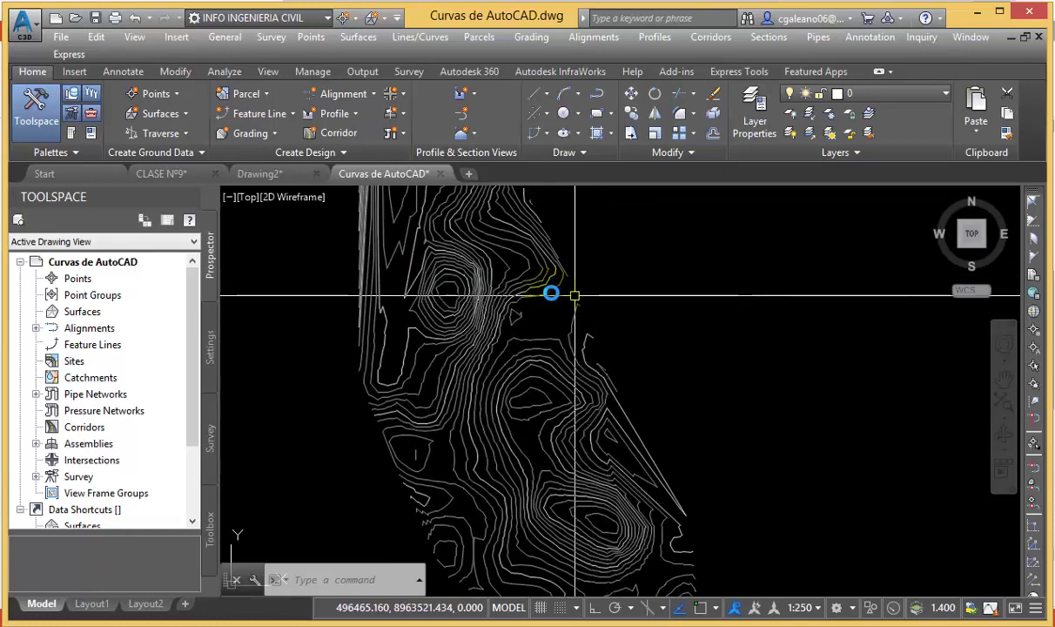
scroll(551, 291, "up", 2)
middle_click_drag(555, 297, 613, 351)
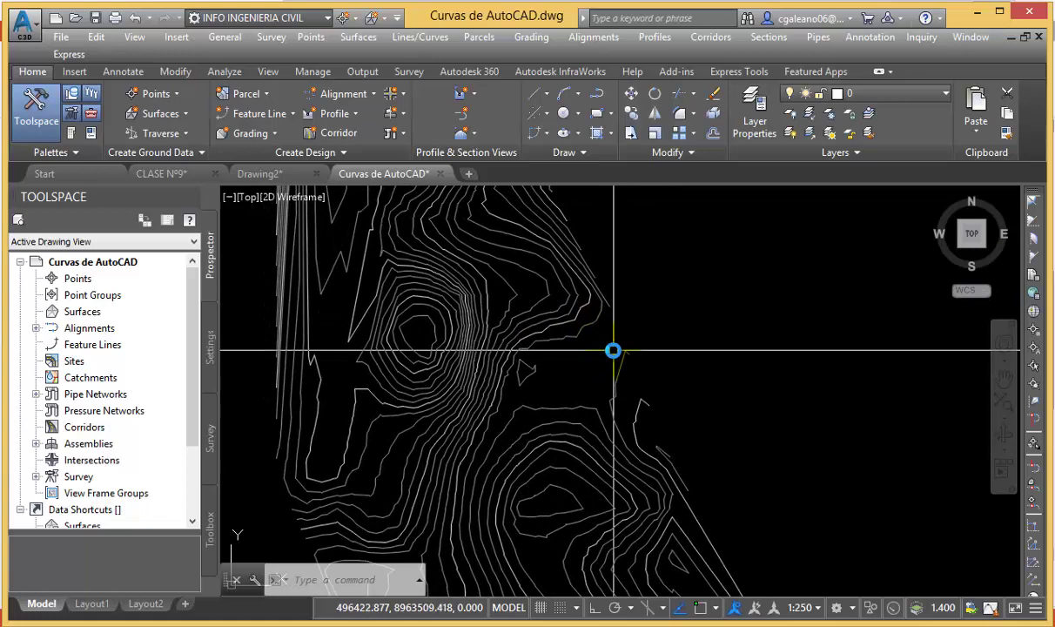
type("Mo")
key("Return")
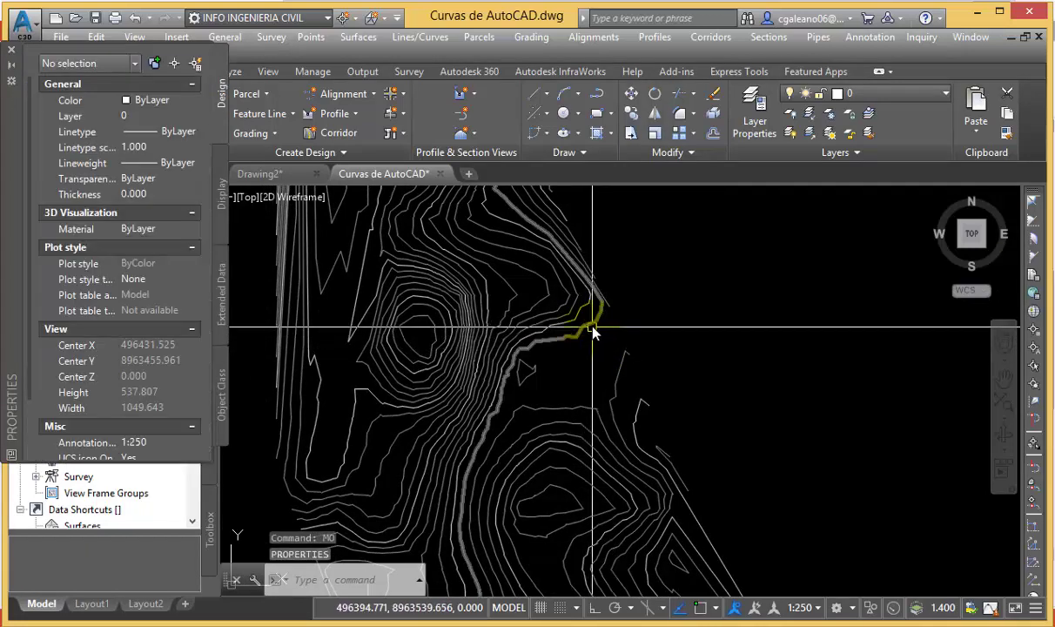
left_click(591, 327)
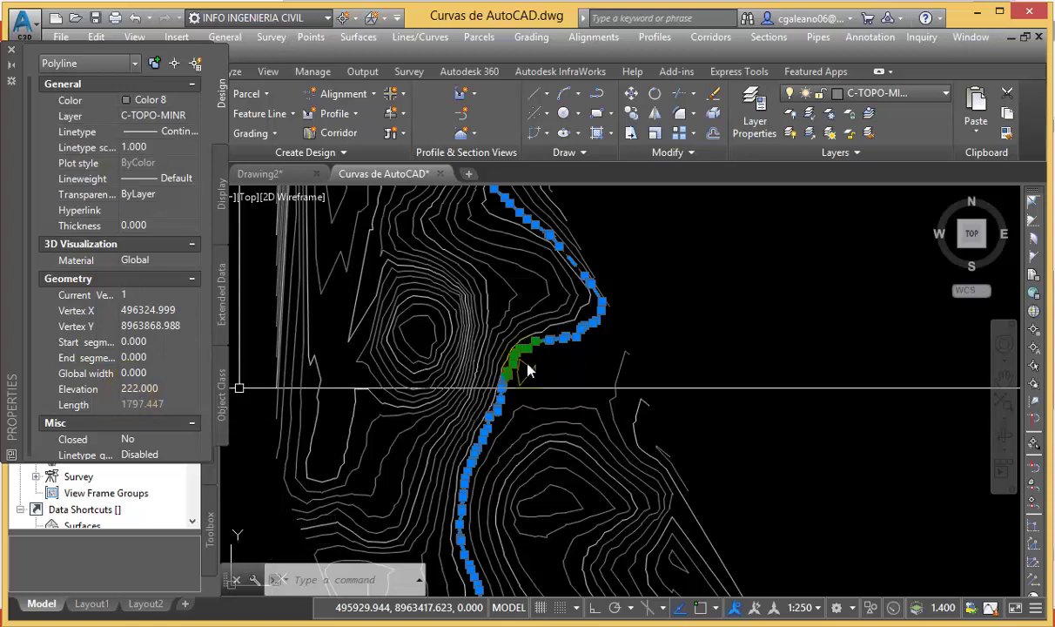
key("Escape")
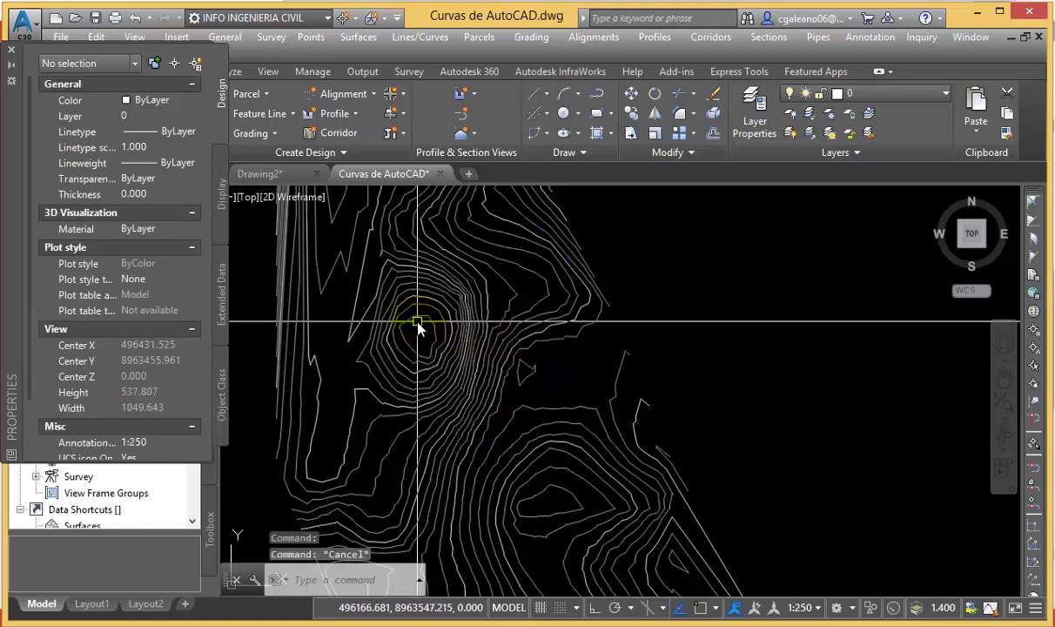
left_click(418, 322)
left_click(411, 318)
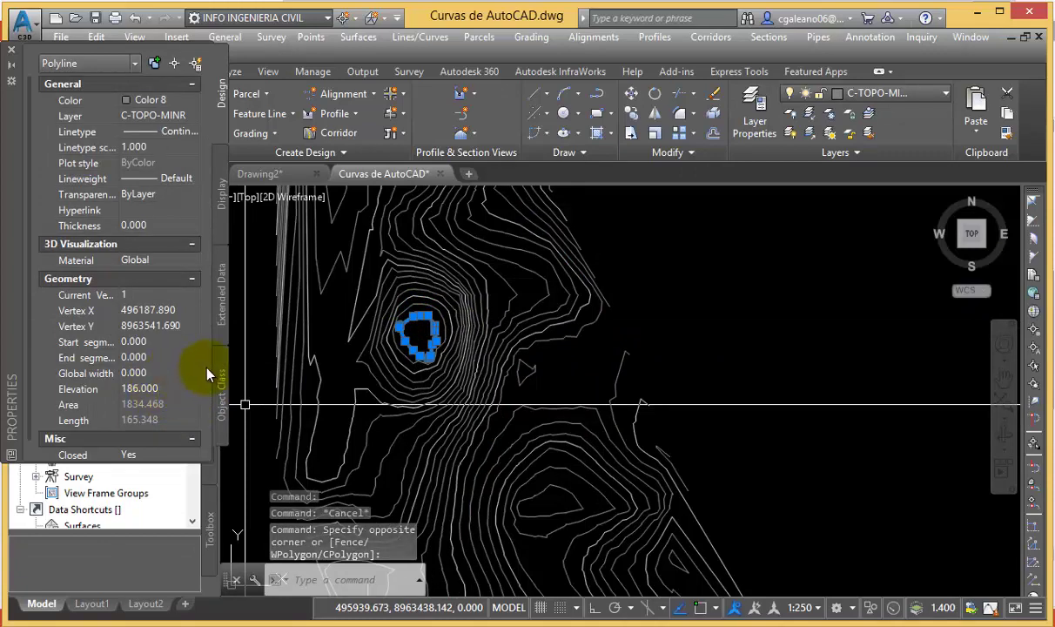
left_click(12, 54)
key("Escape")
scroll(459, 356, "up", 3)
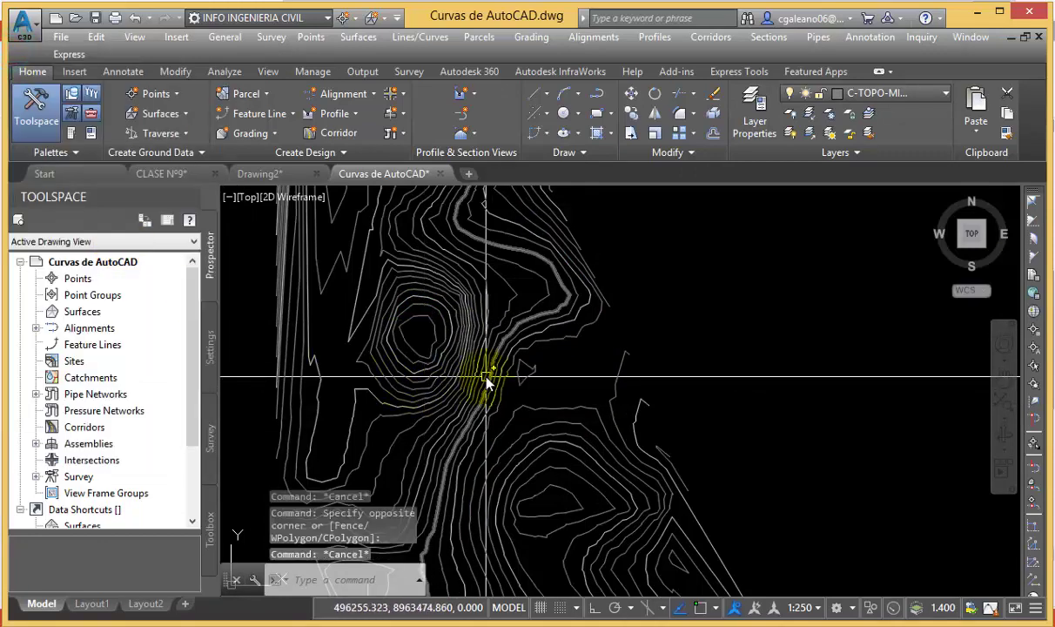
scroll(483, 349, "down", 4)
scroll(559, 385, "down", 2)
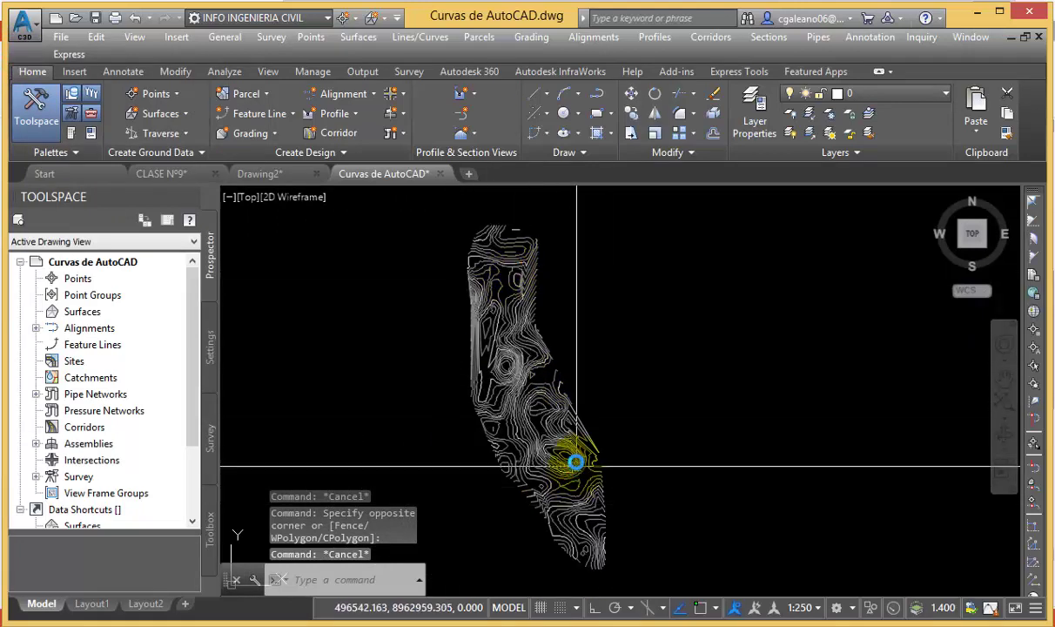
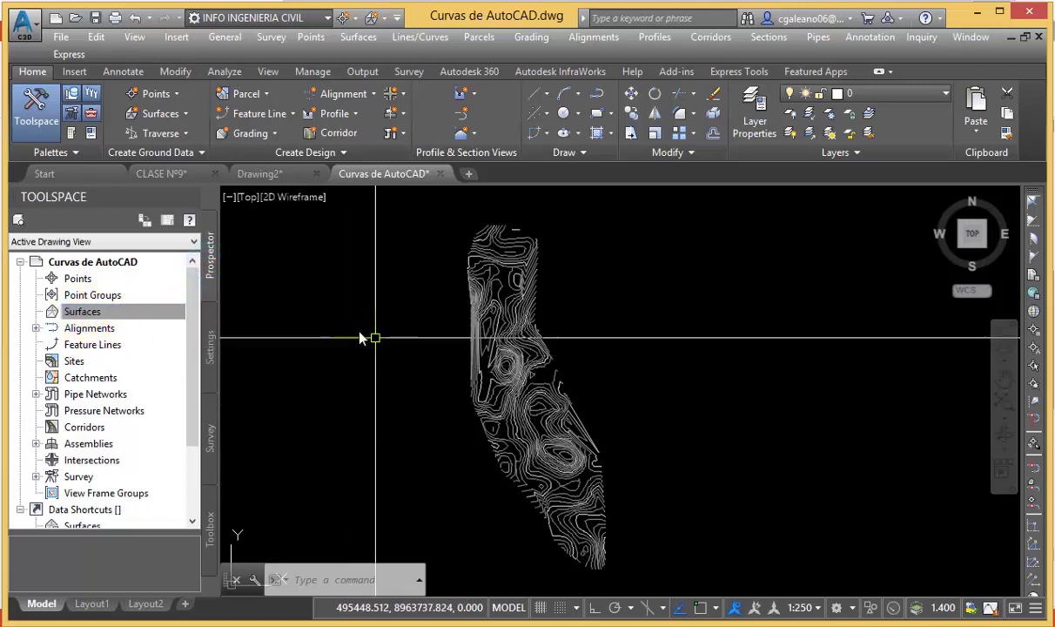
- Create the blank Drawing3 from the _AutoCAD Civil 3D (Metric) NCS.dwt template
left_click(28, 27)
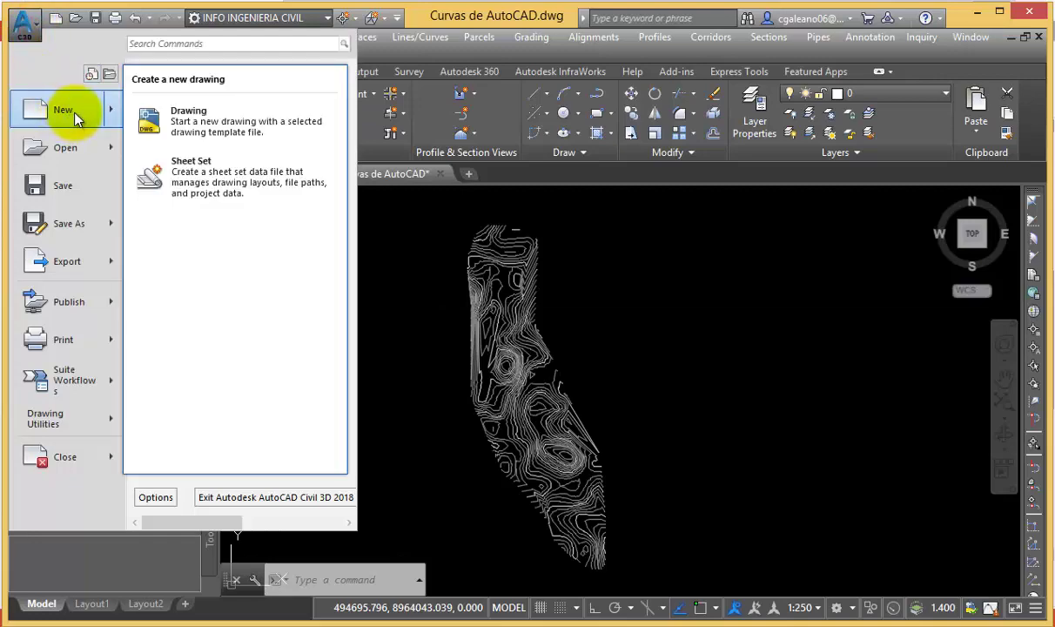
key("Escape")
key("Escape")
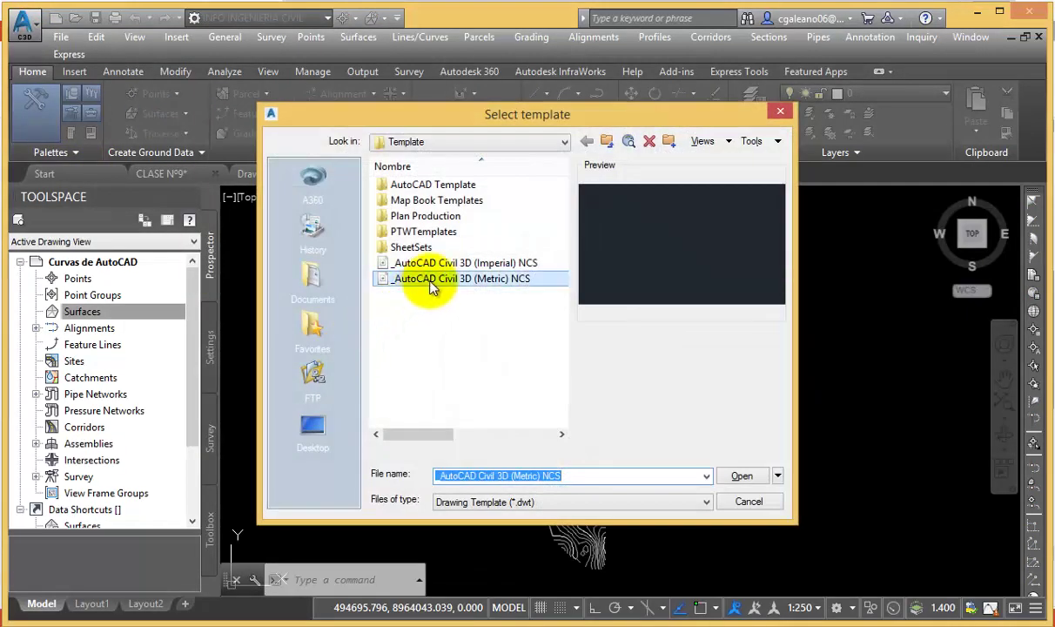
left_click(433, 281)
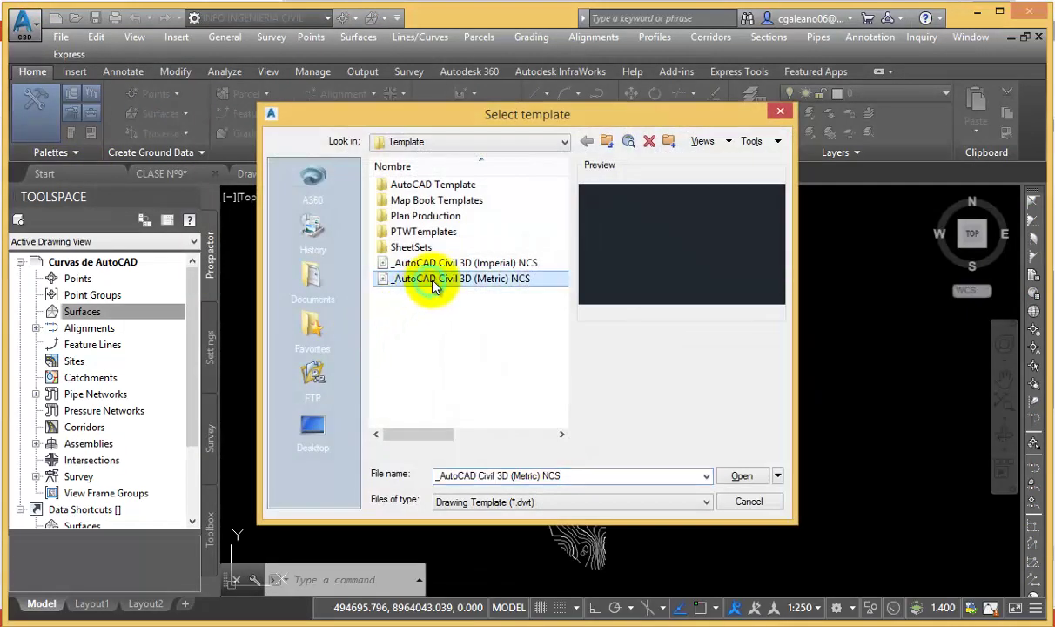
left_click(744, 478)
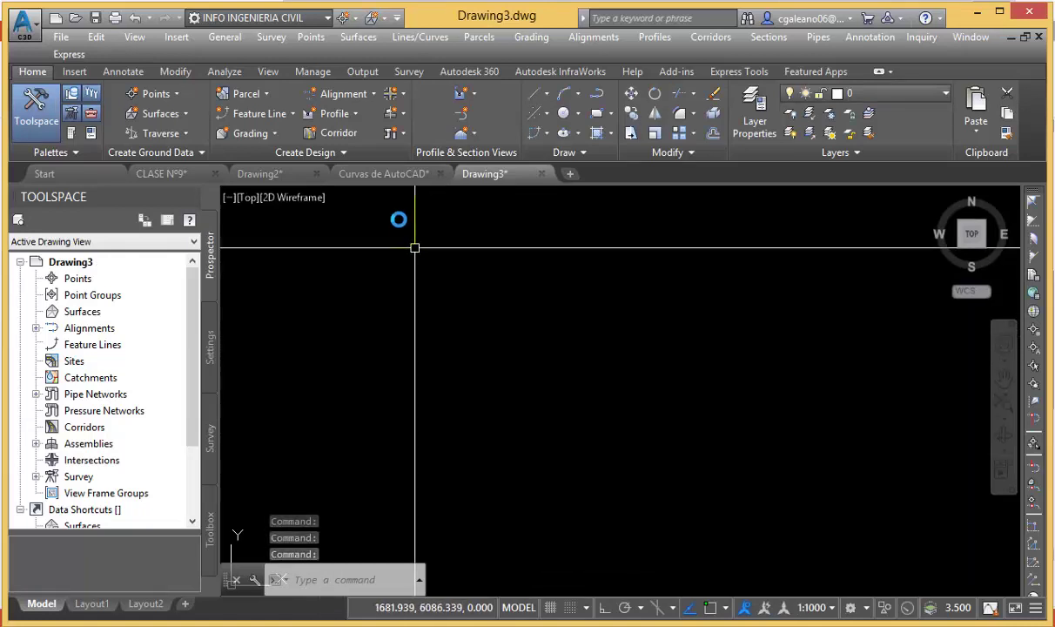
- Window-select and copy all 101 contours in Curvas de AutoCAD, then return to Drawing3
left_click(384, 173)
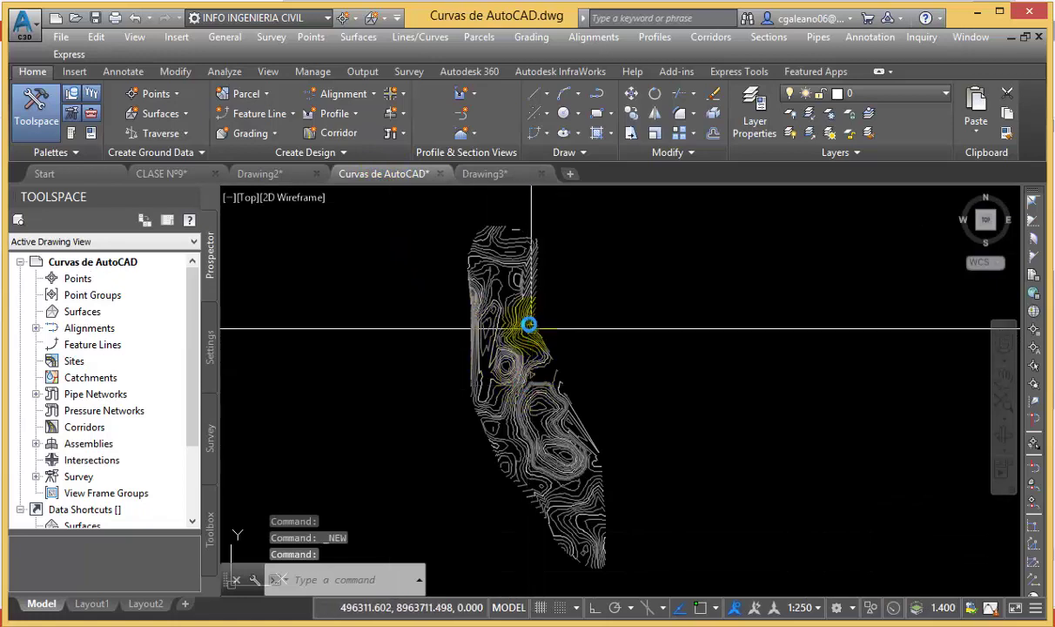
key("Escape")
scroll(587, 381, "down", 2)
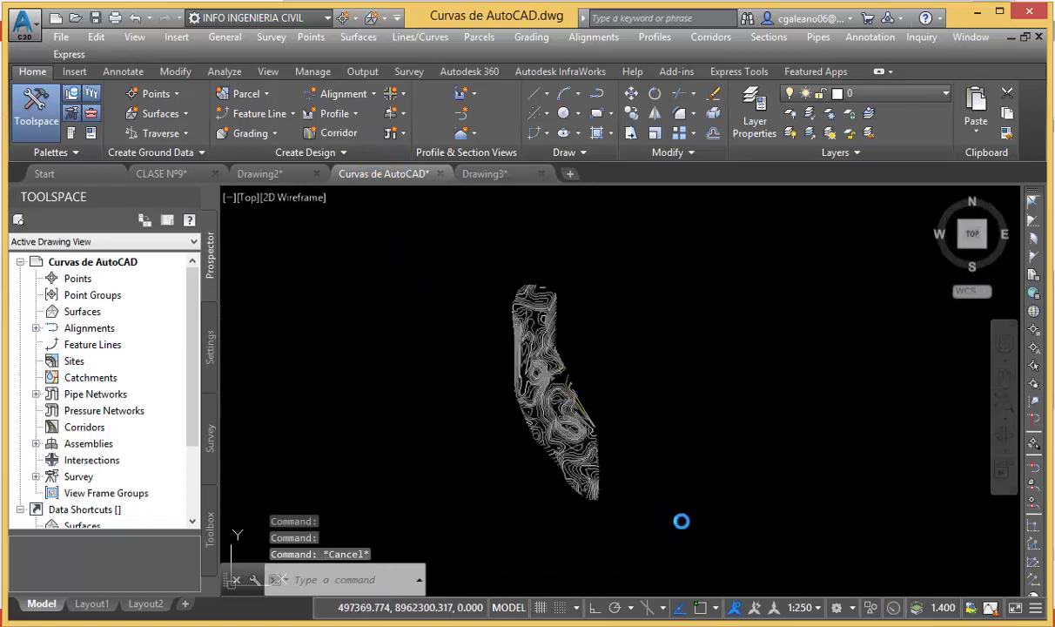
left_click(690, 537)
left_click(430, 254)
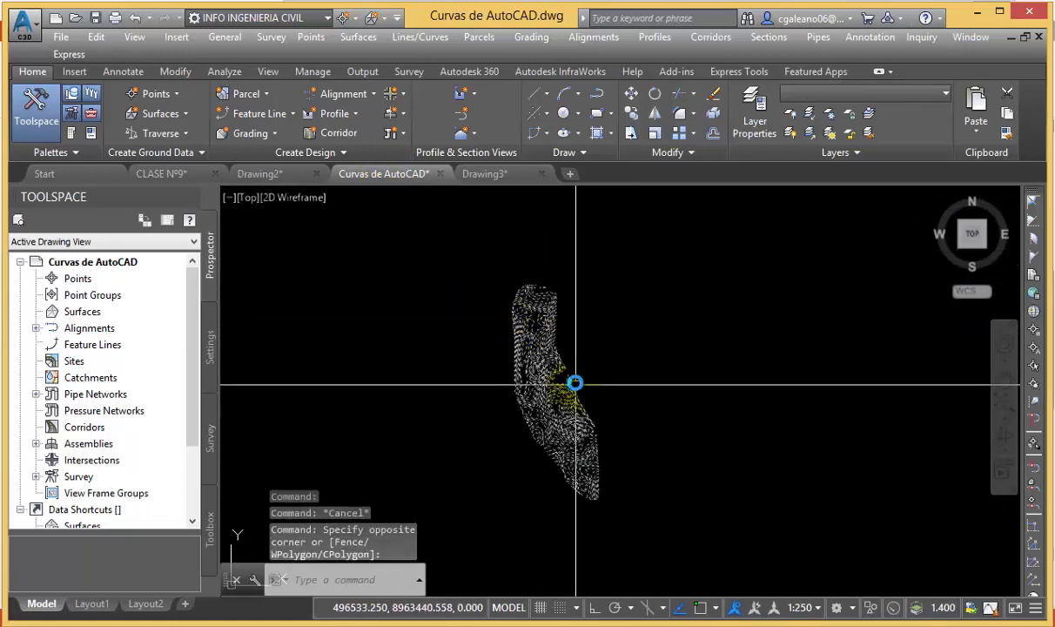
key("ctrl+c")
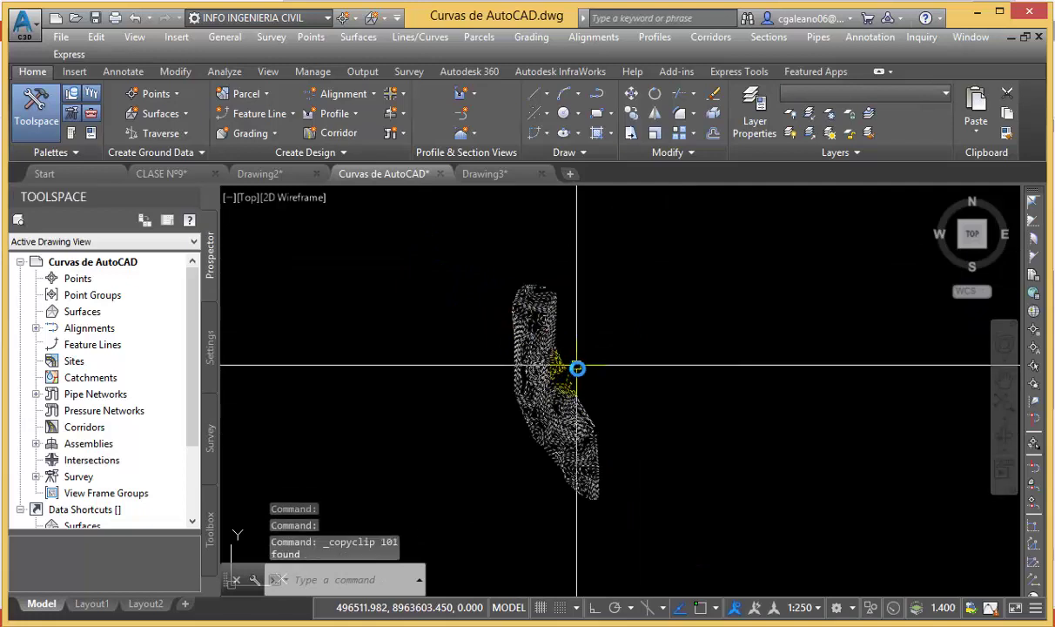
left_click(500, 172)
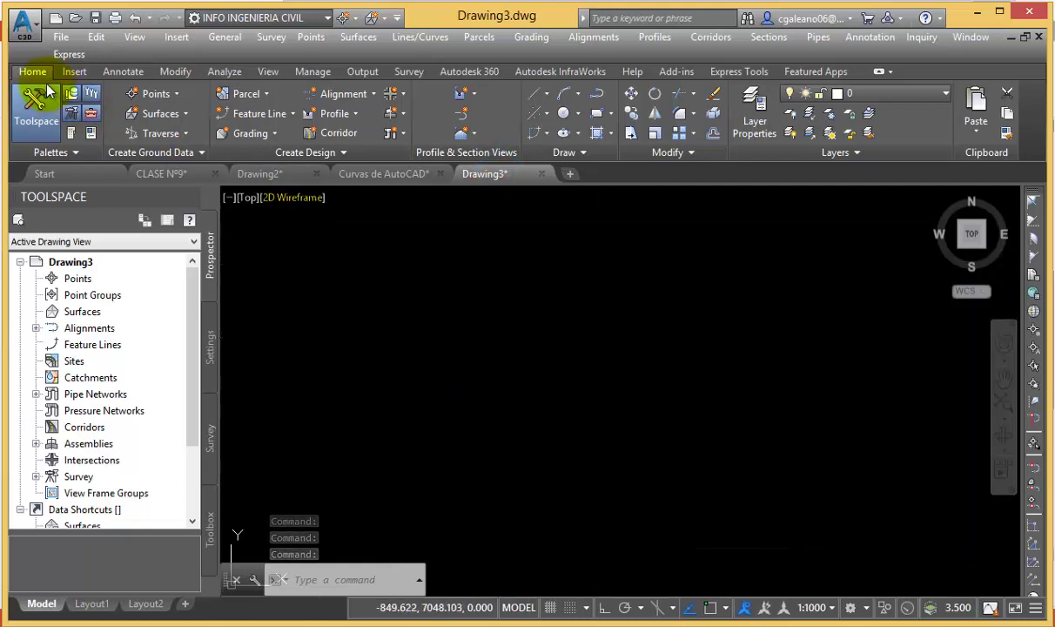
- Paste the contours to original coordinates in Drawing3 and zoom extents with ZE
left_click(975, 131)
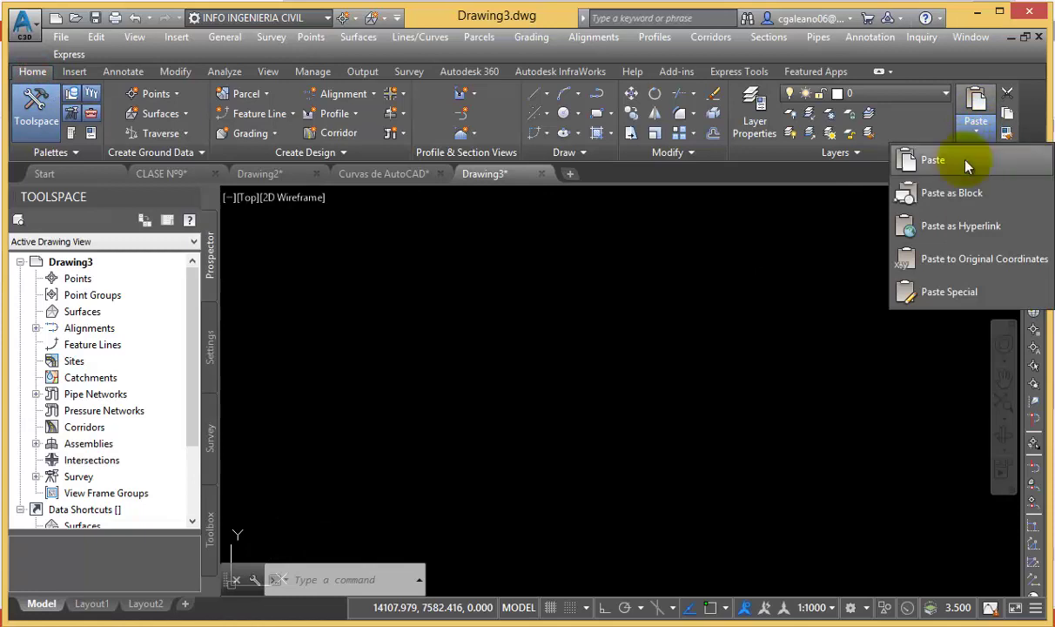
left_click(962, 260)
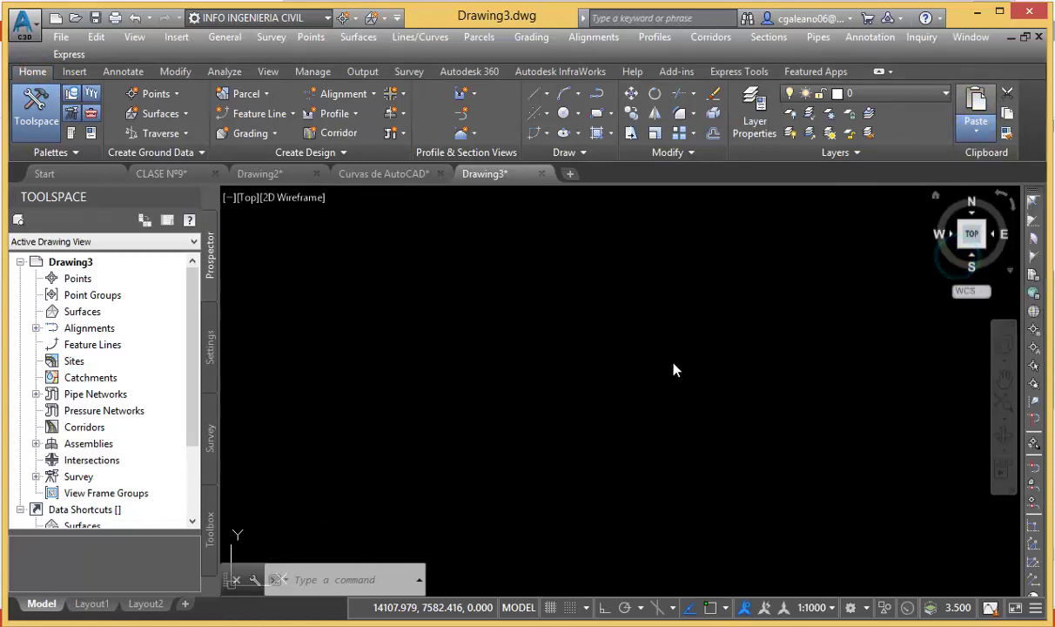
type("Z")
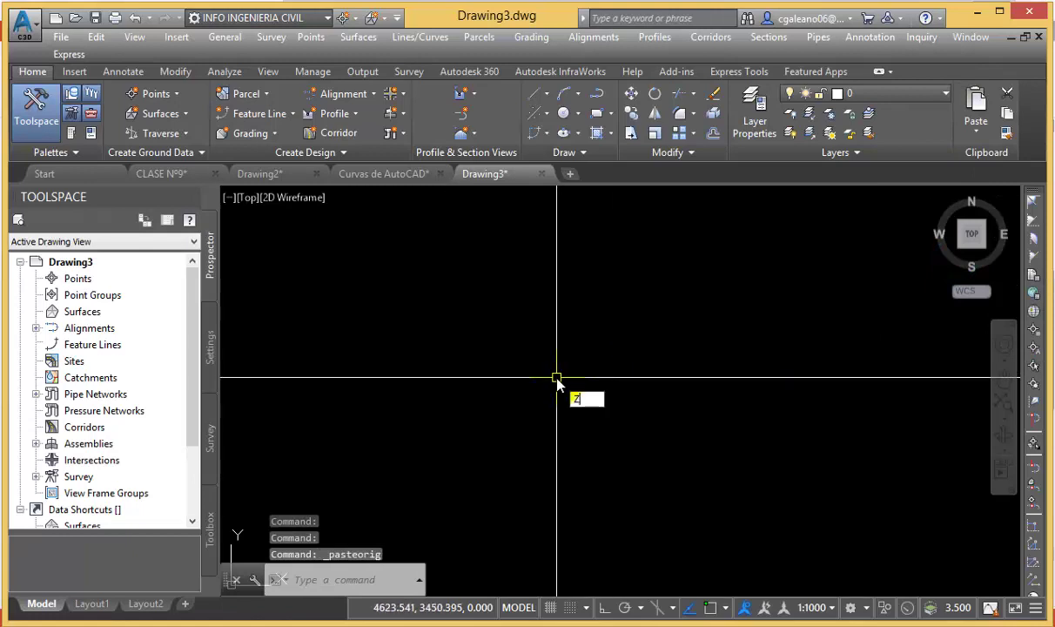
type("R")
key("BackSpace")
type("E")
key("Return")
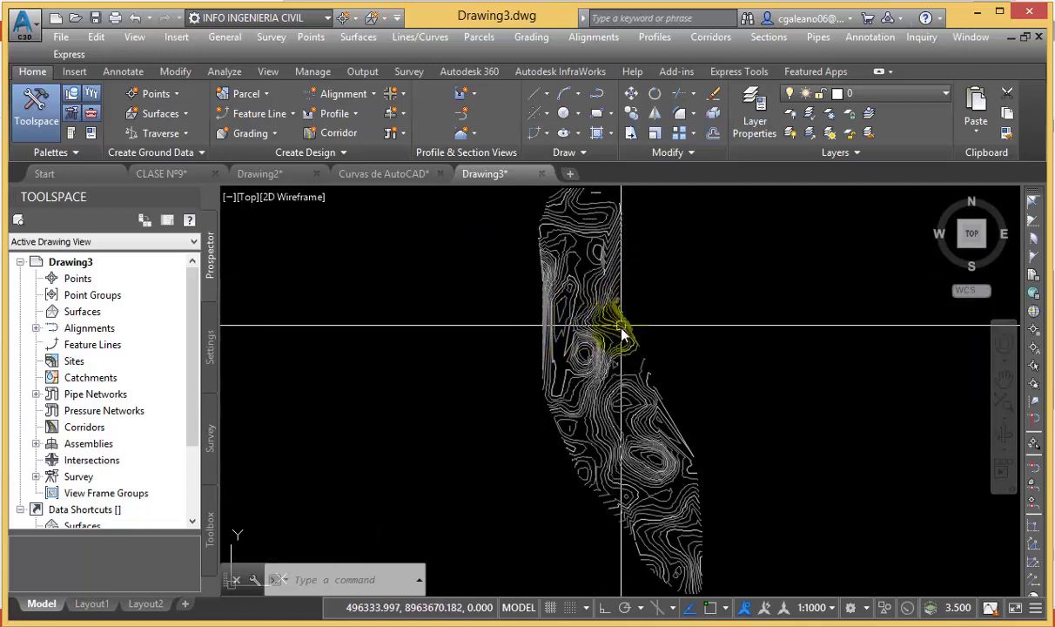
scroll(592, 270, "up", 1)
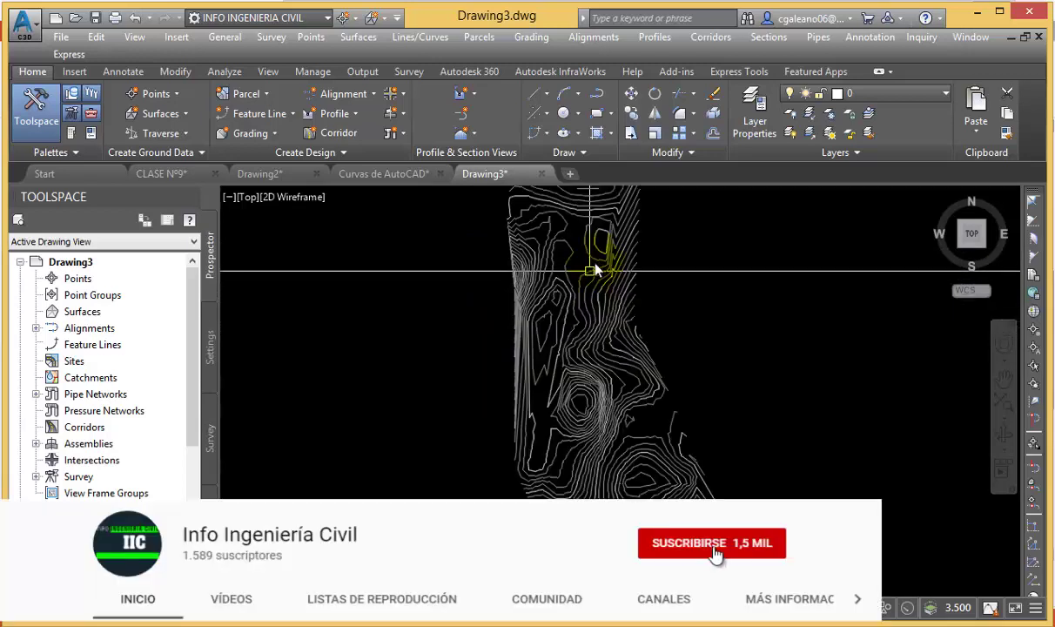
scroll(600, 252, "up", 2)
scroll(592, 247, "up", 1)
scroll(572, 243, "down", 2)
scroll(564, 270, "down", 2)
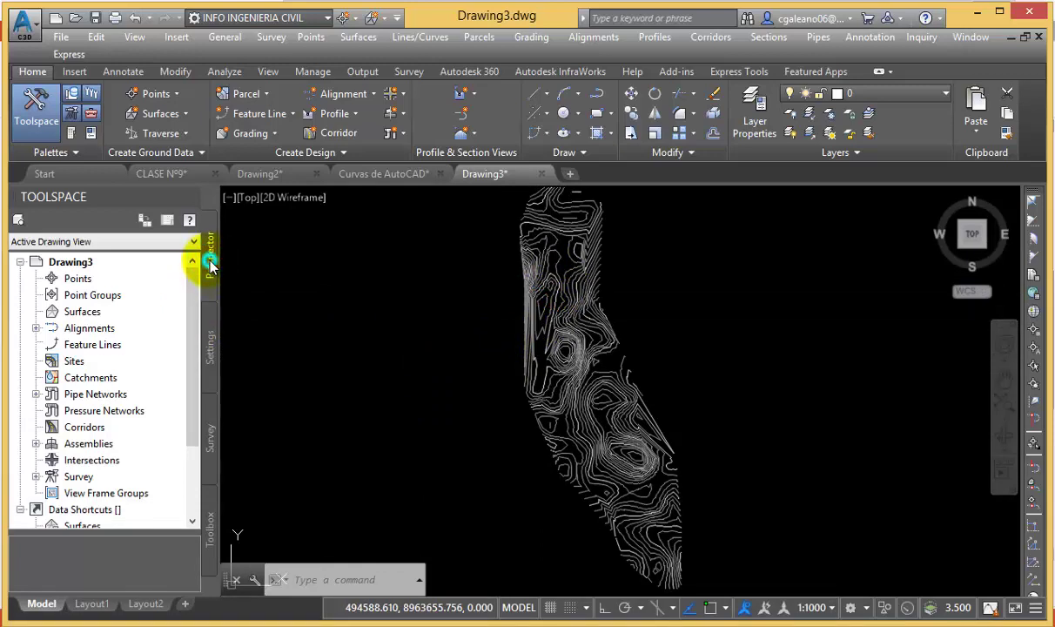
- Start a new TIN surface named SUP_TOPO, described 'SUPERFICIE DESDE CURVAS DE AUTOCAD'
right_click(80, 315)
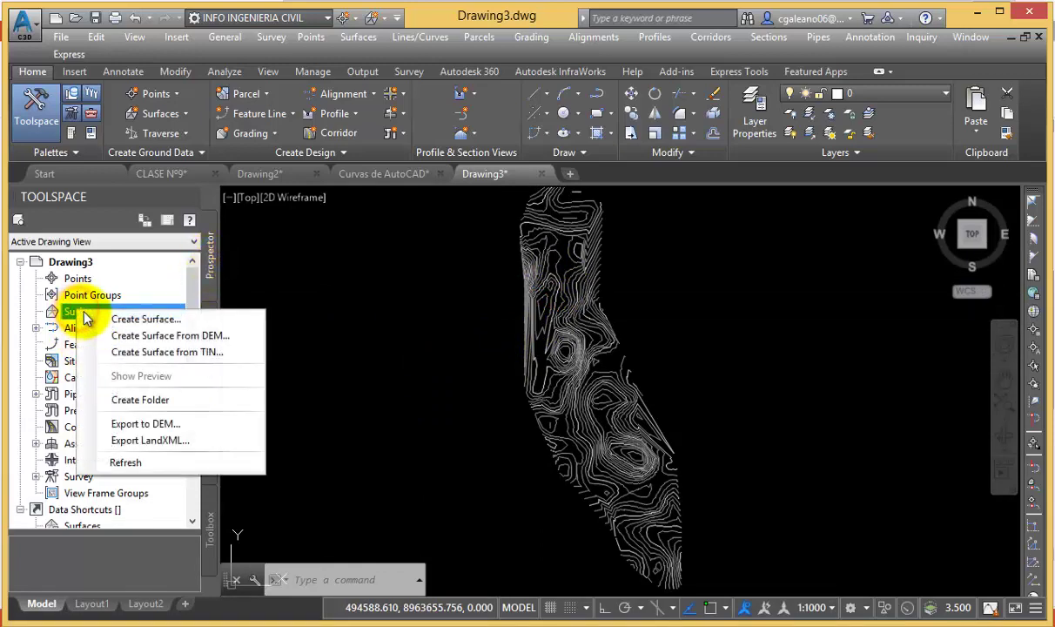
left_click(186, 320)
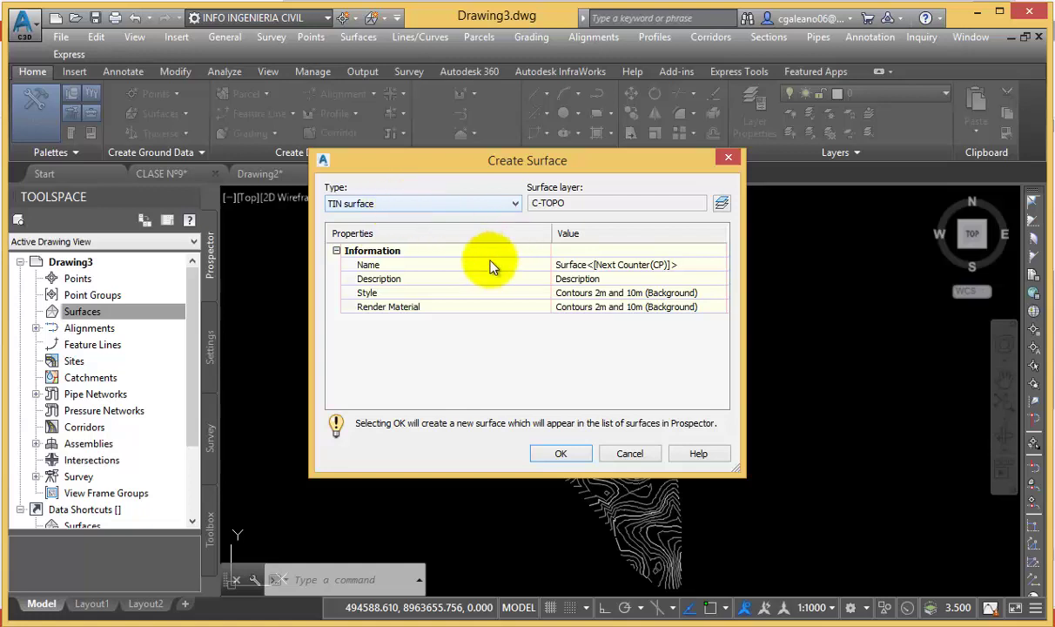
left_click(707, 265)
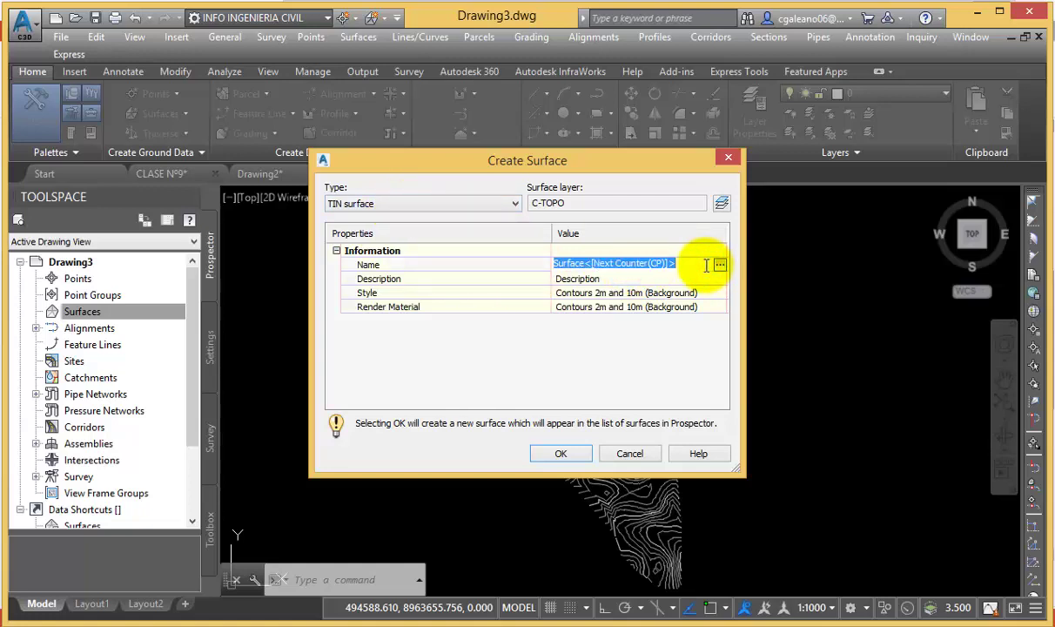
type("su")
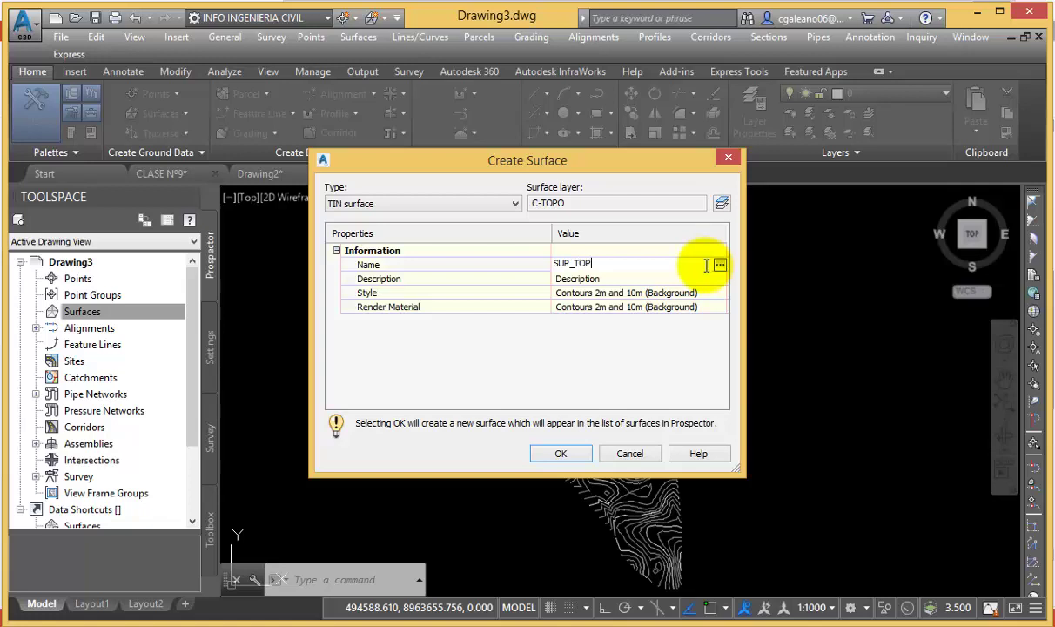
left_click(595, 279)
type("SUPERFICIE DESDE CURVAS DE AUTOCA")
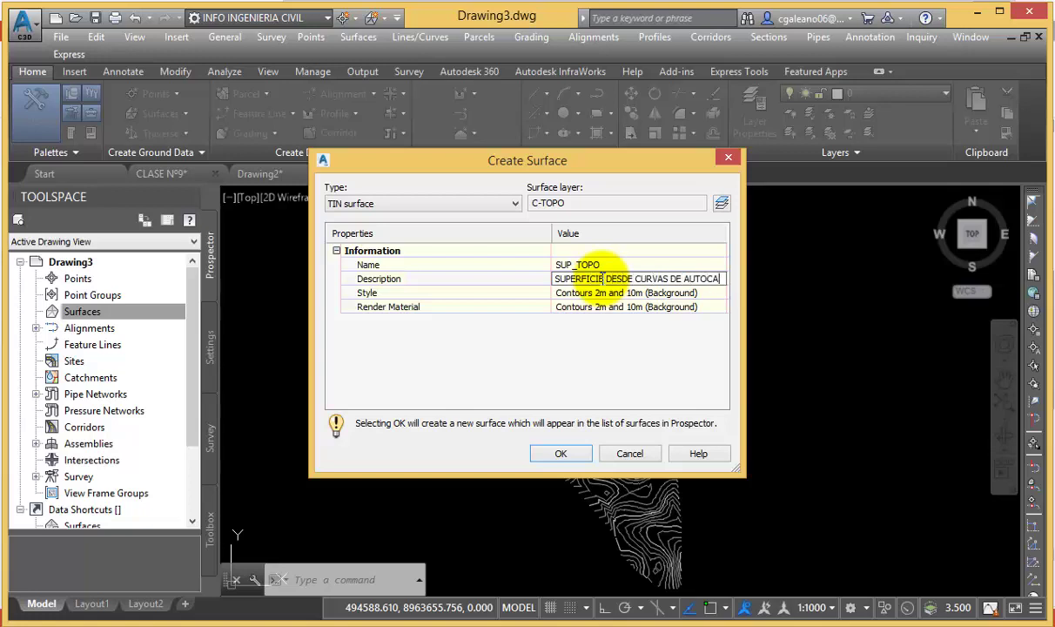
type("D")
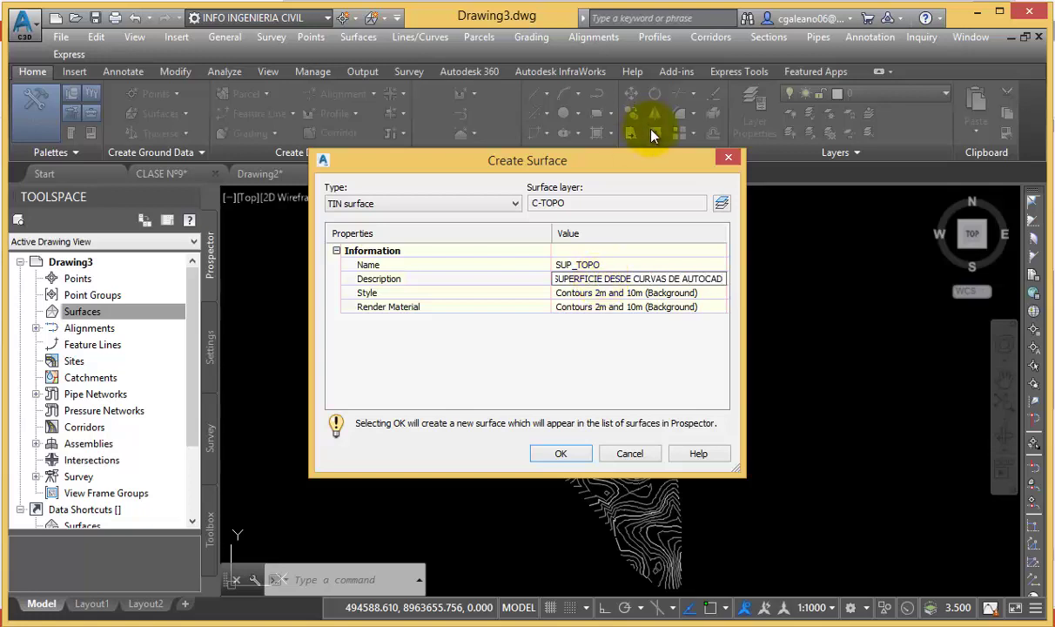
left_click(683, 291)
- Give SUP_TOPO the Contours 2m and 10m (Background) style and Global render material, then create it
left_click(701, 293)
left_click(718, 292)
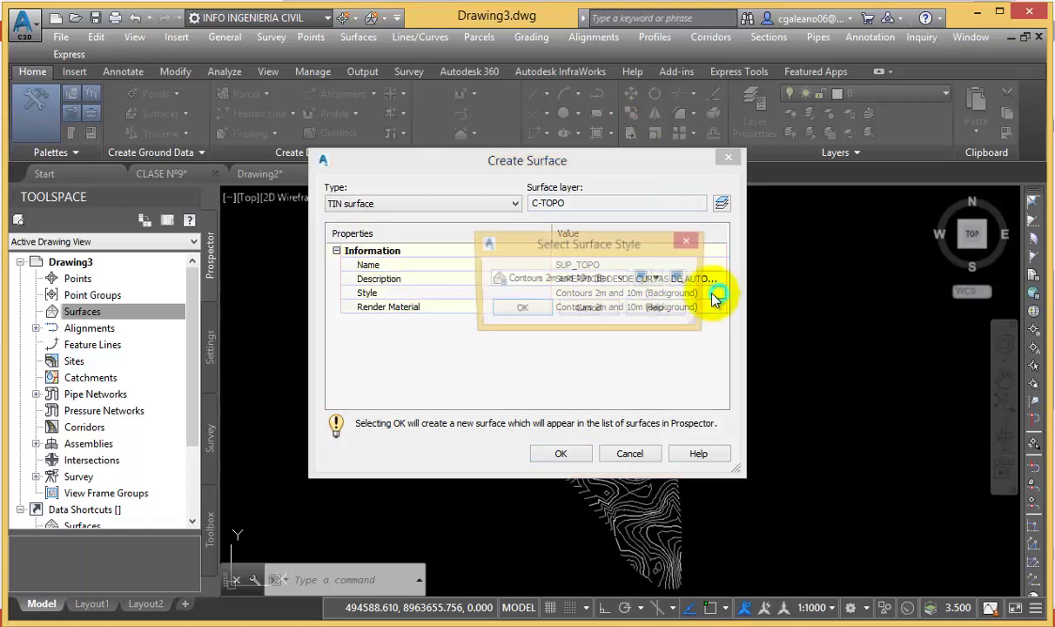
left_click(521, 312)
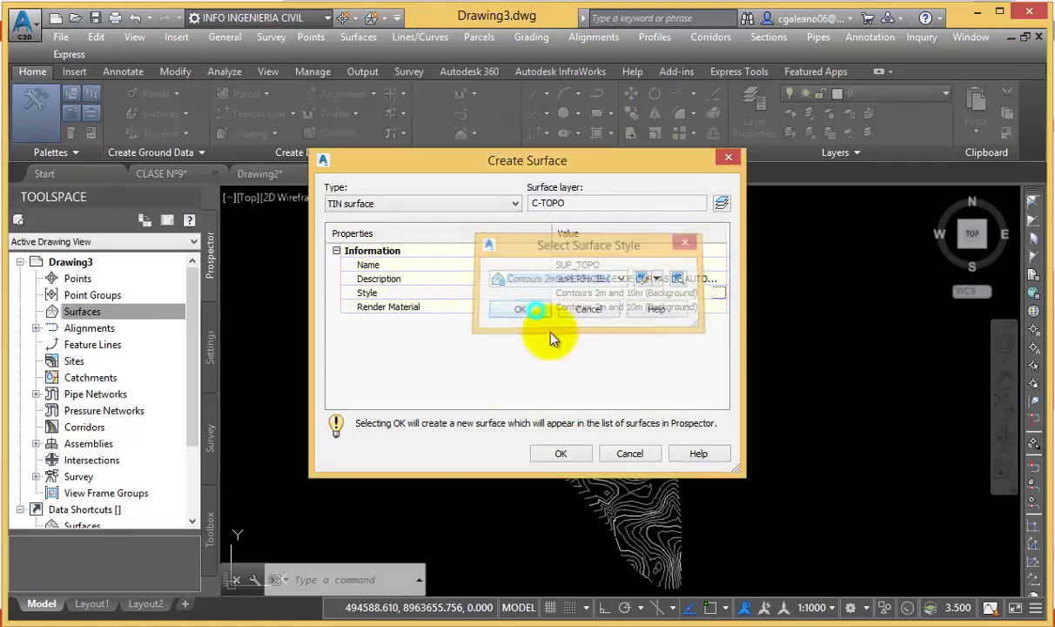
left_click(719, 307)
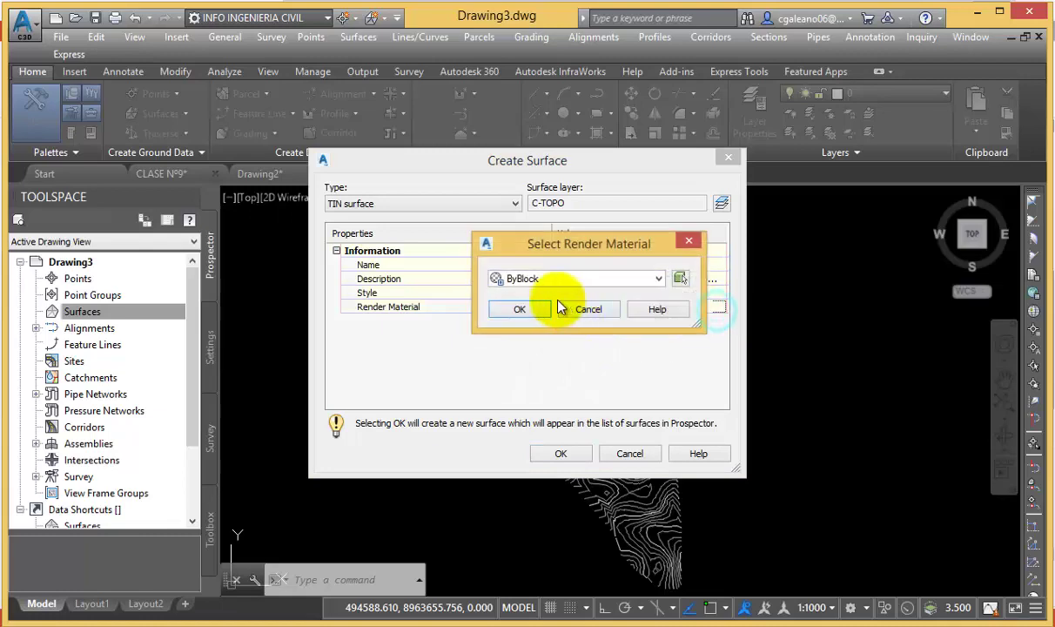
left_click(557, 279)
left_click(540, 334)
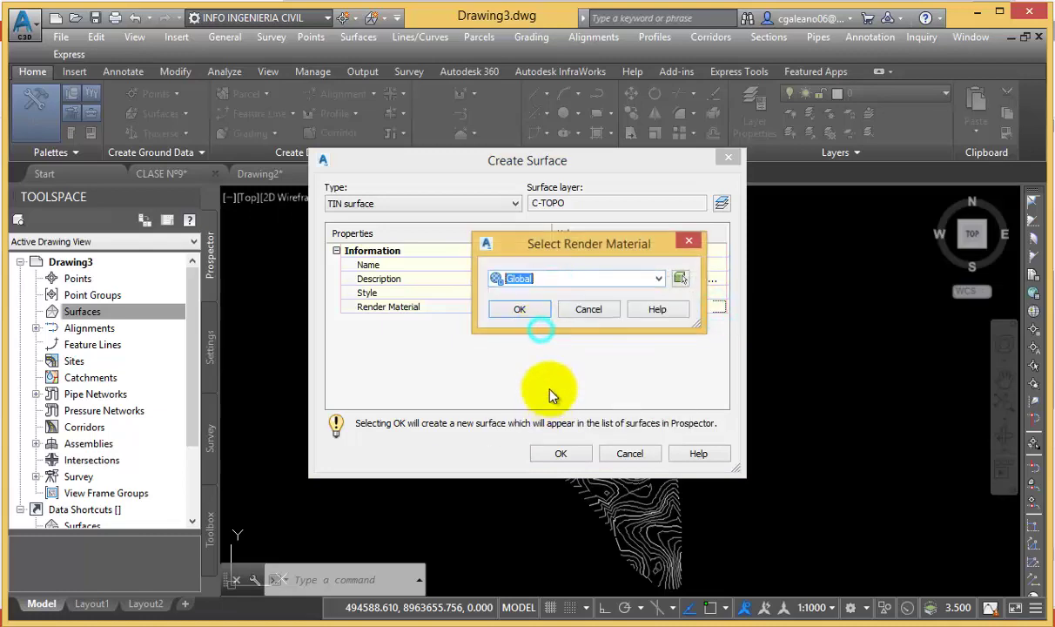
left_click(521, 309)
left_click(560, 453)
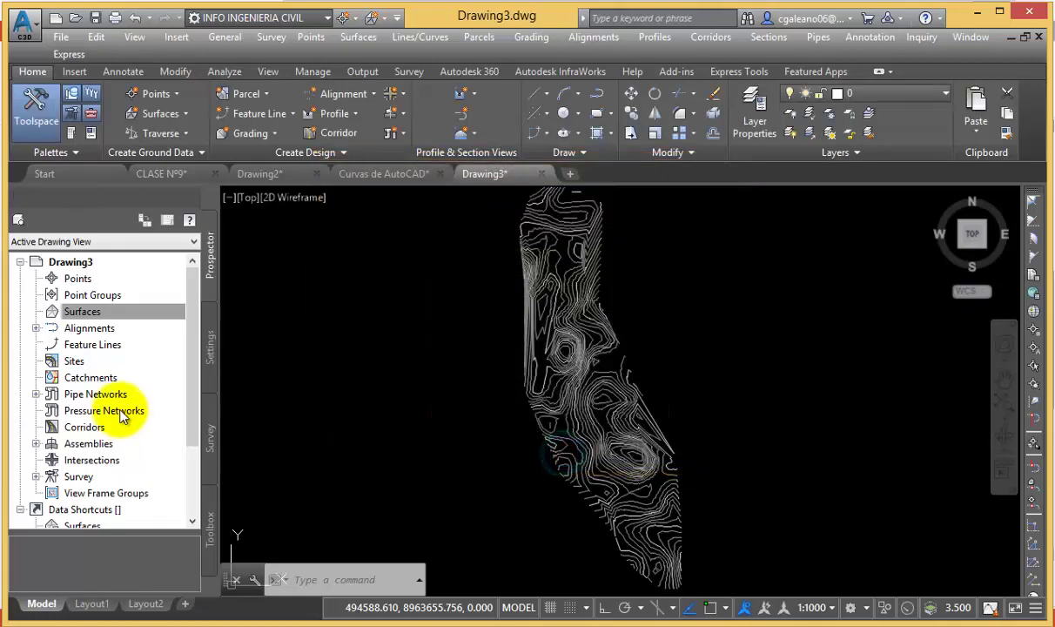
left_click(82, 310)
- Expand SUP_TOPO and its Definition branch in Prospector to list Boundaries, Breaklines, Contours and more
left_click(35, 311)
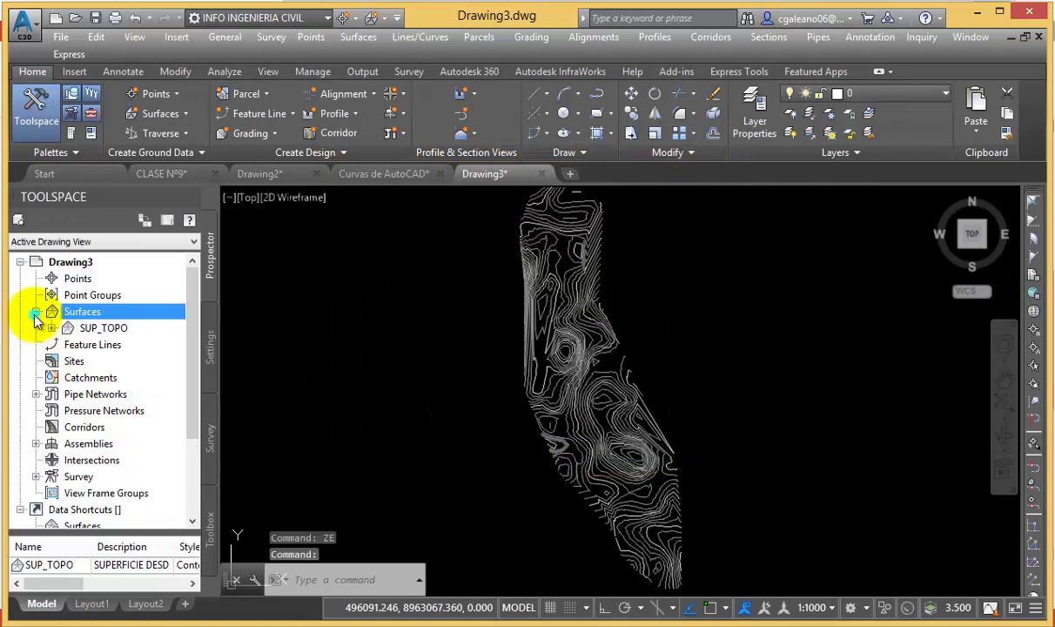
left_click(93, 329)
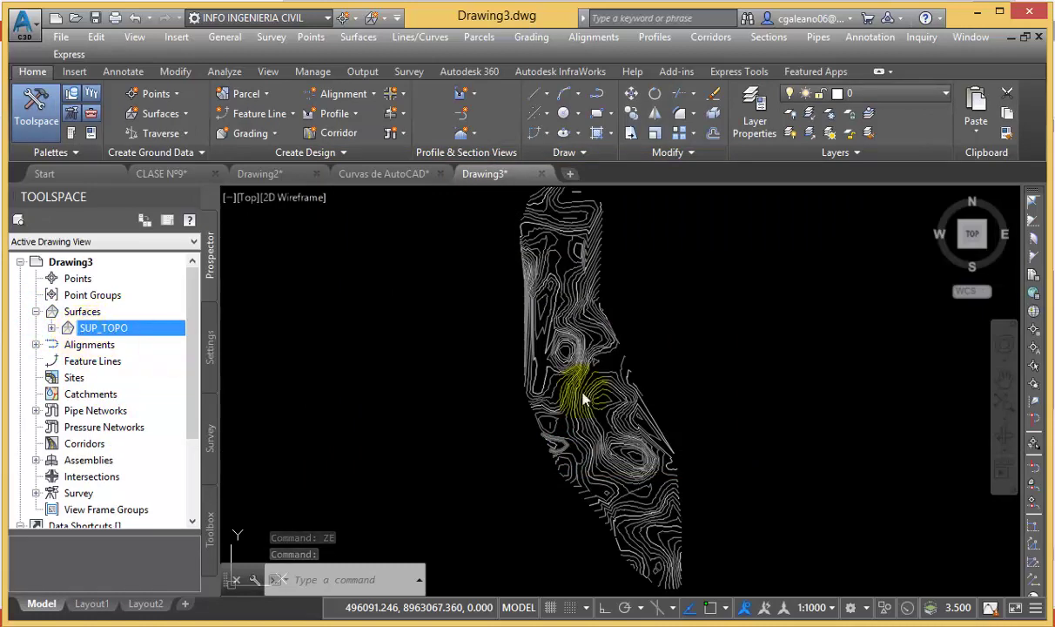
key("Escape")
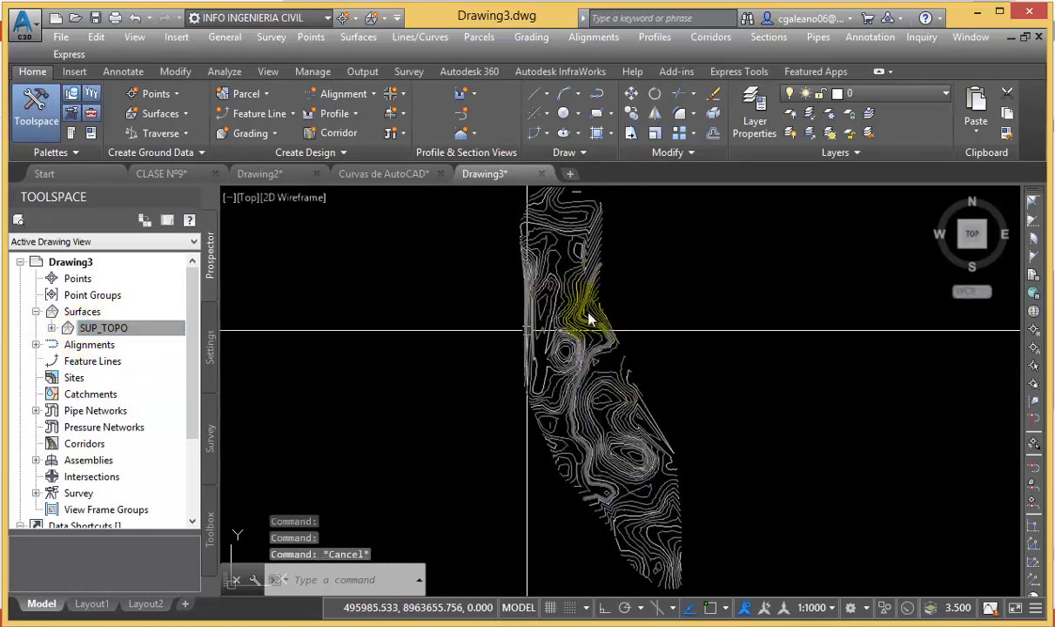
left_click(60, 330)
left_click(54, 329)
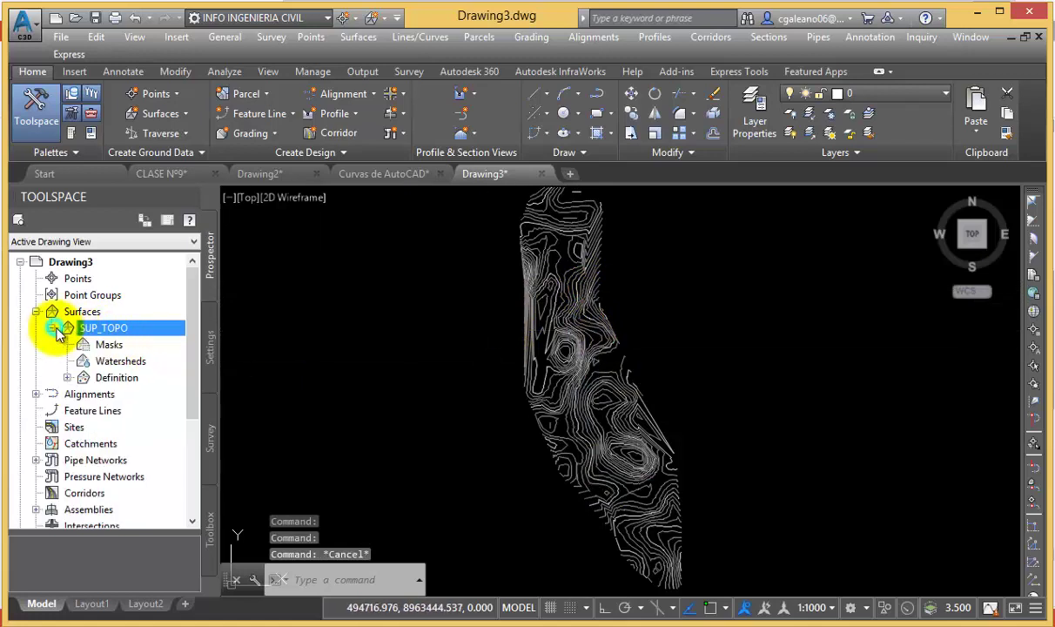
left_click(67, 377)
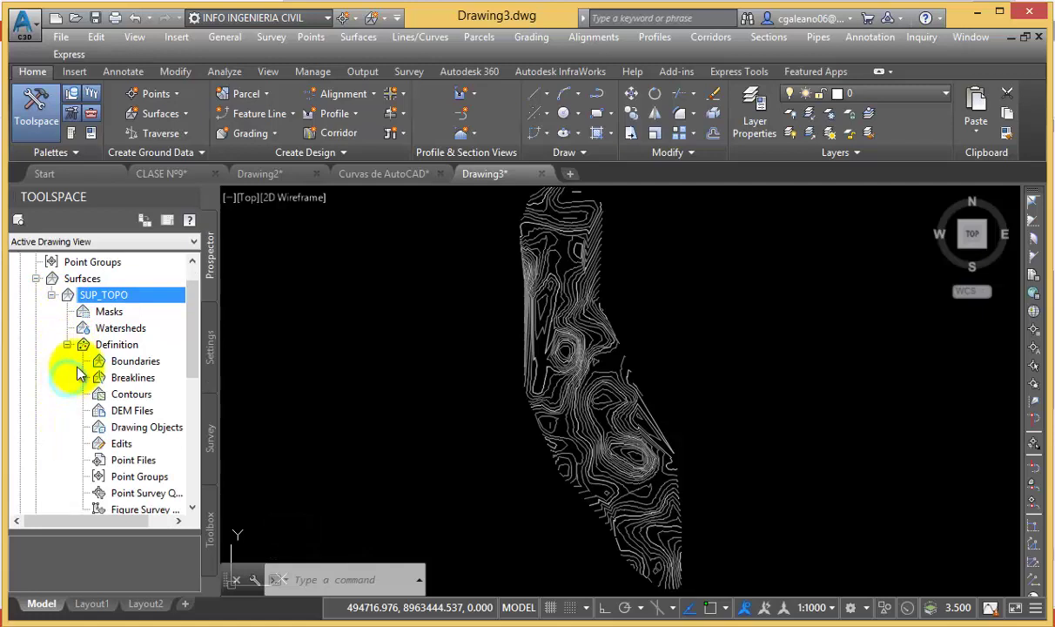
- Bring up Add Contour Data from SUP_TOPO's Contours definition item
scroll(119, 367, "down", 1)
left_click(120, 346)
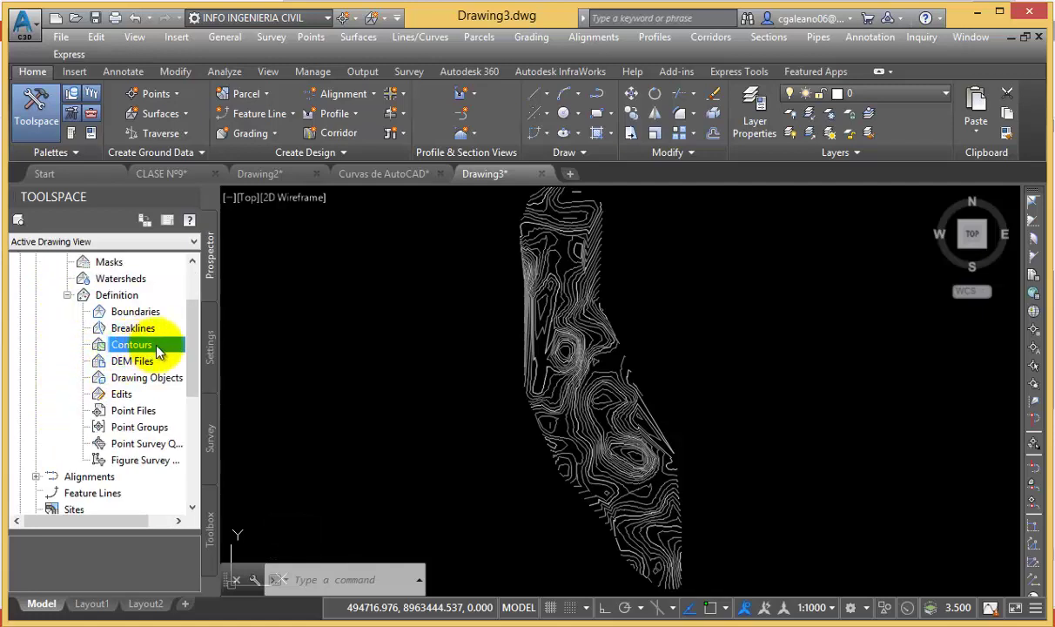
right_click(165, 352)
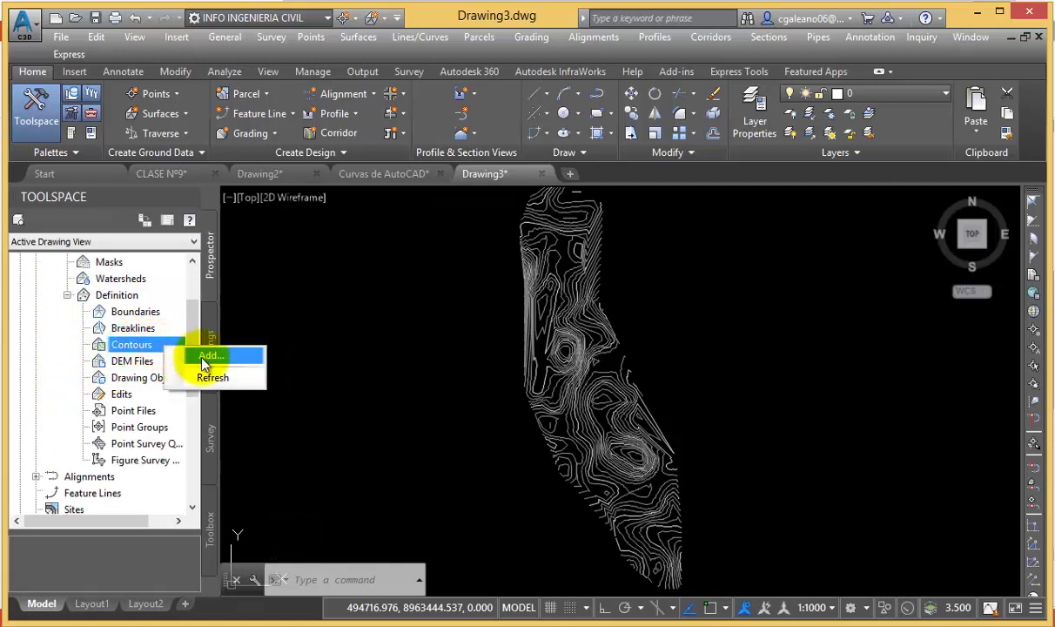
left_click(211, 356)
type("CURVAS DE NIVEL")
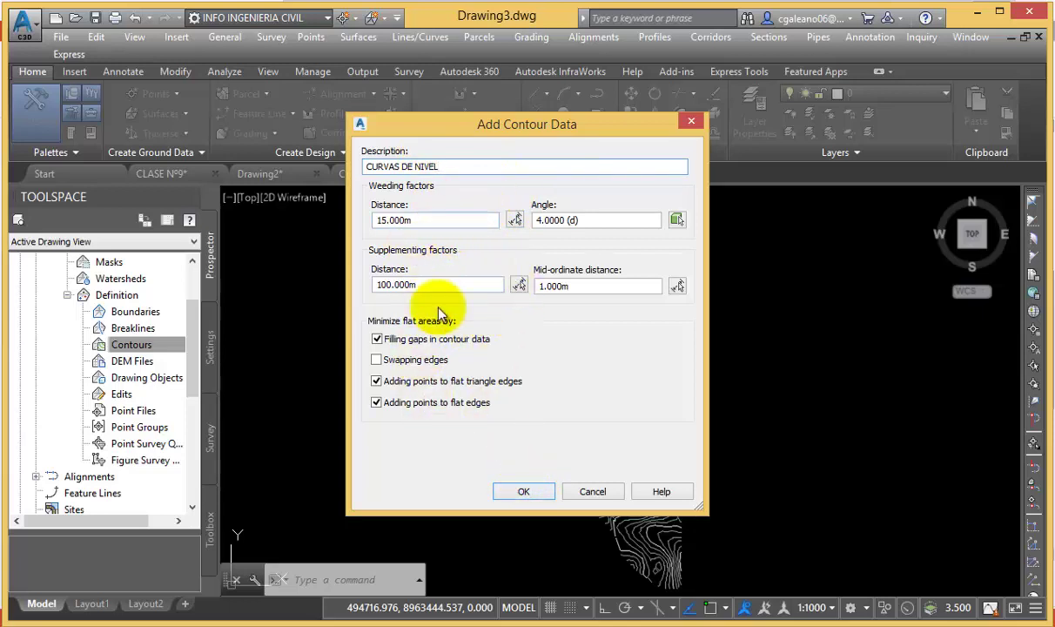
- Accept the contour data settings and add all 101 contours to SUP_TOPO by window selection
left_click(526, 492)
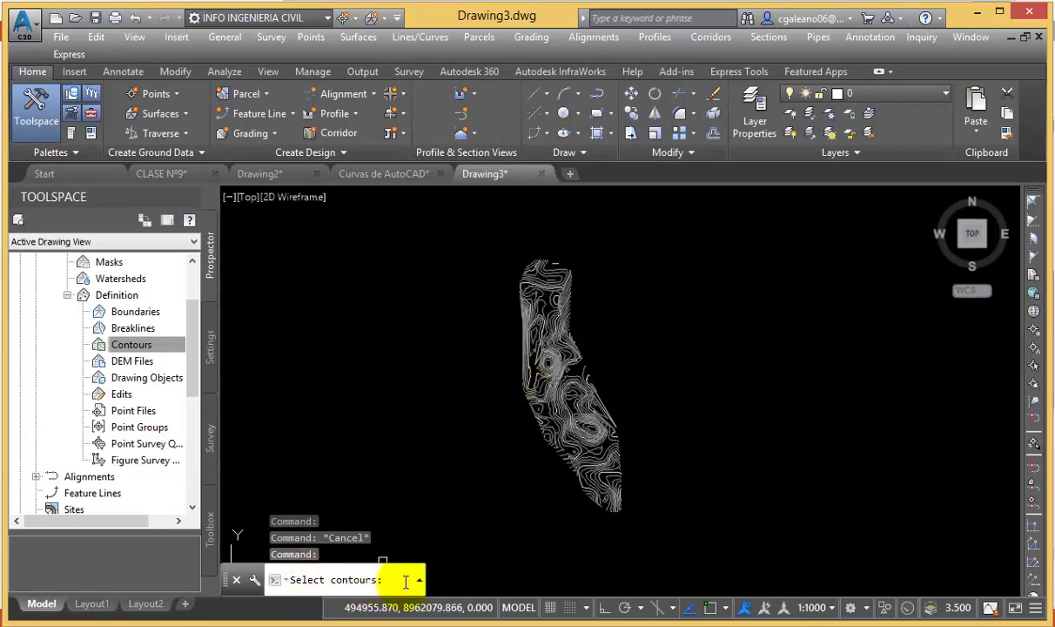
left_click(709, 553)
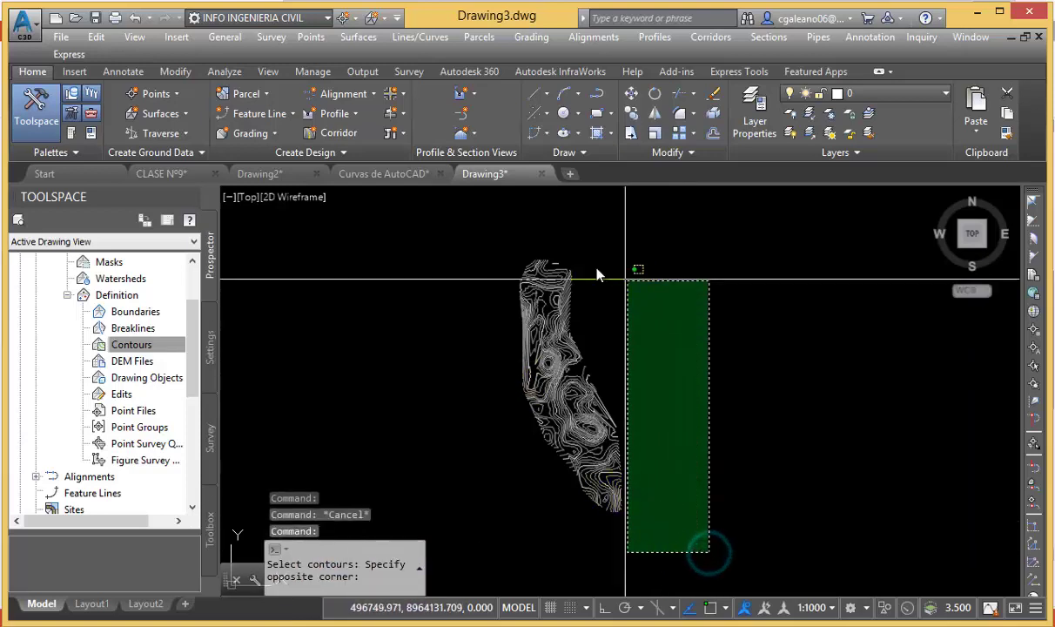
left_click(463, 214)
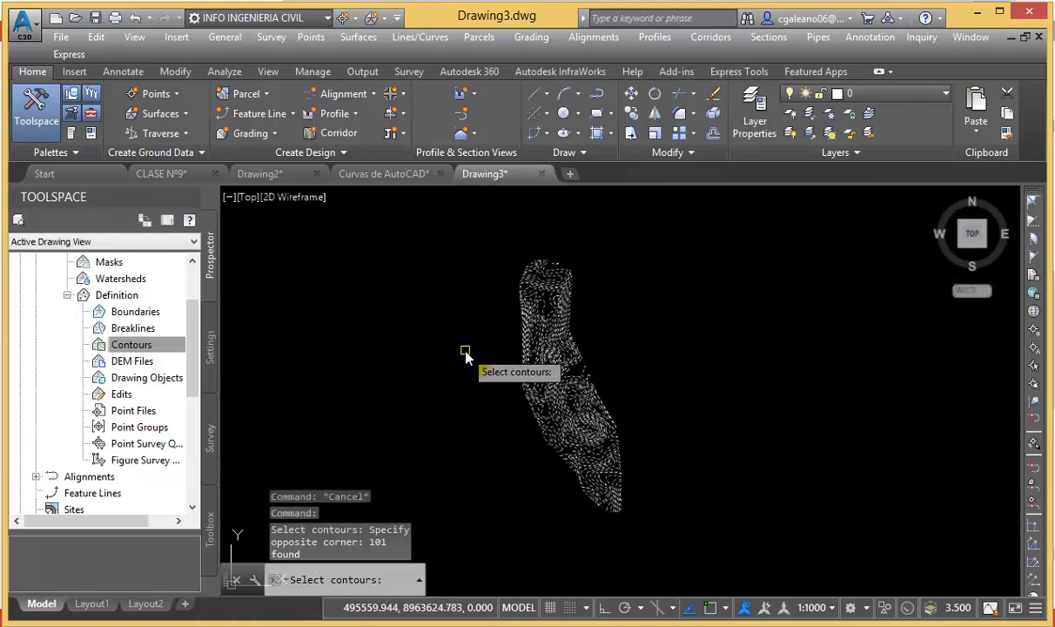
key("Return")
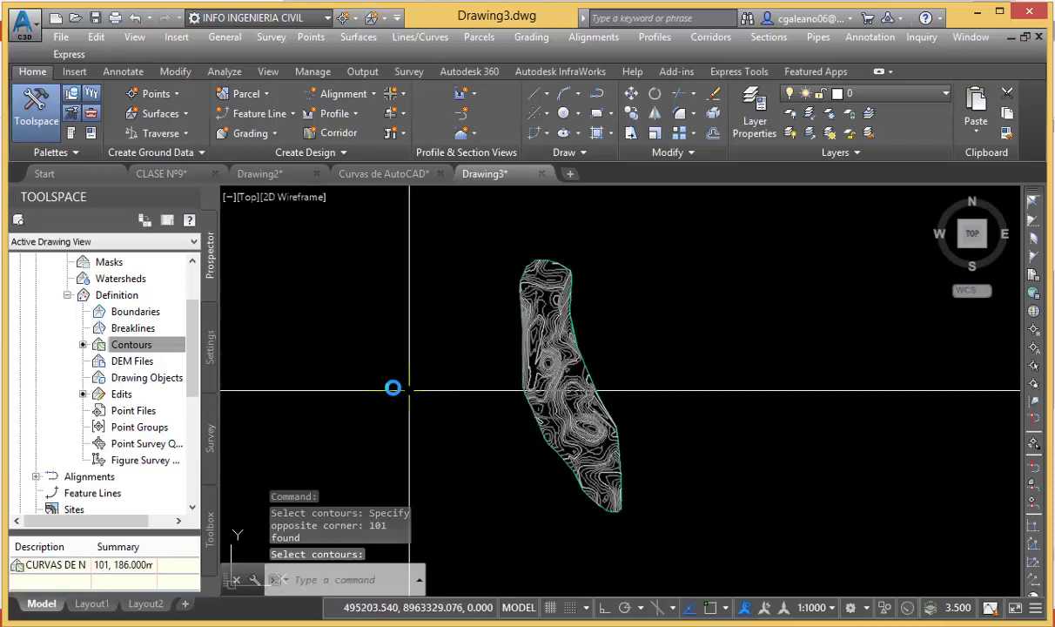
- Zoom in to inspect the built SUP_TOPO surface, then collapse SUP_TOPO in Prospector
scroll(500, 429, "up", 1)
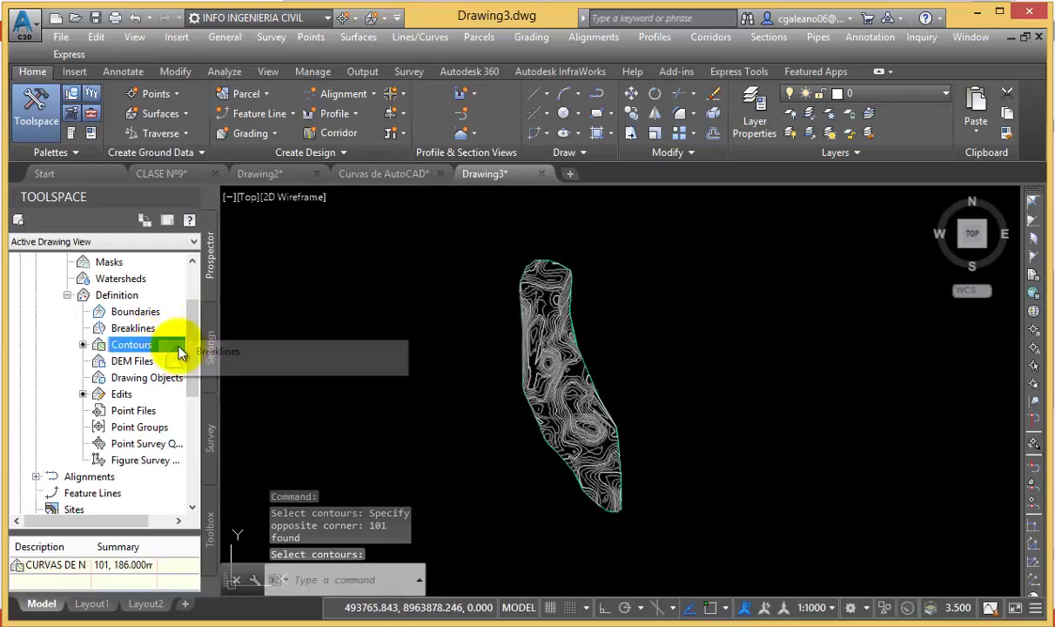
scroll(566, 379, "up", 1)
scroll(547, 338, "up", 3)
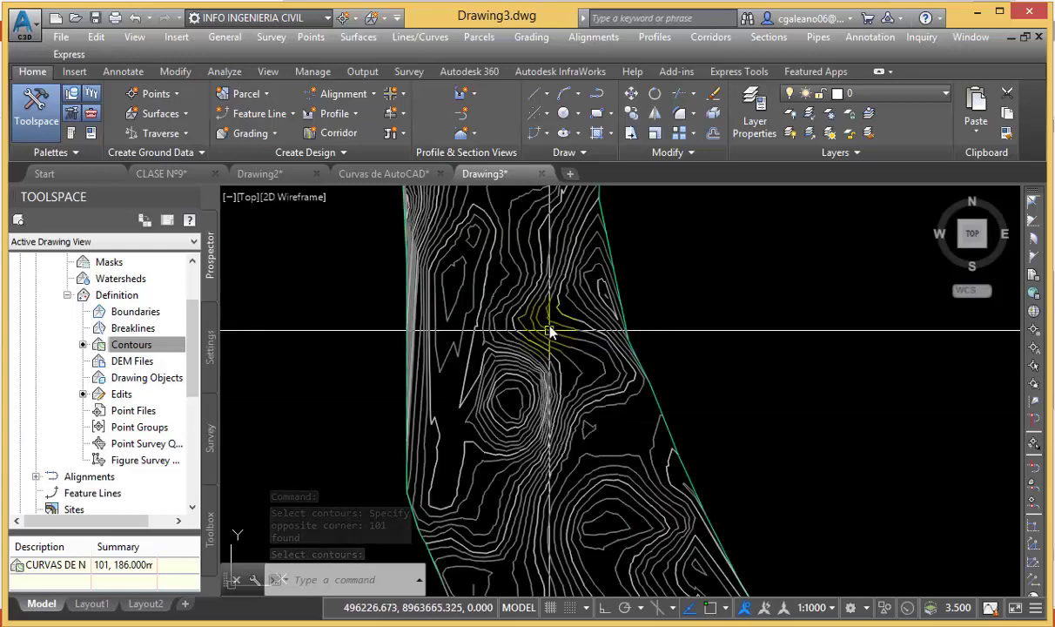
left_click(543, 284)
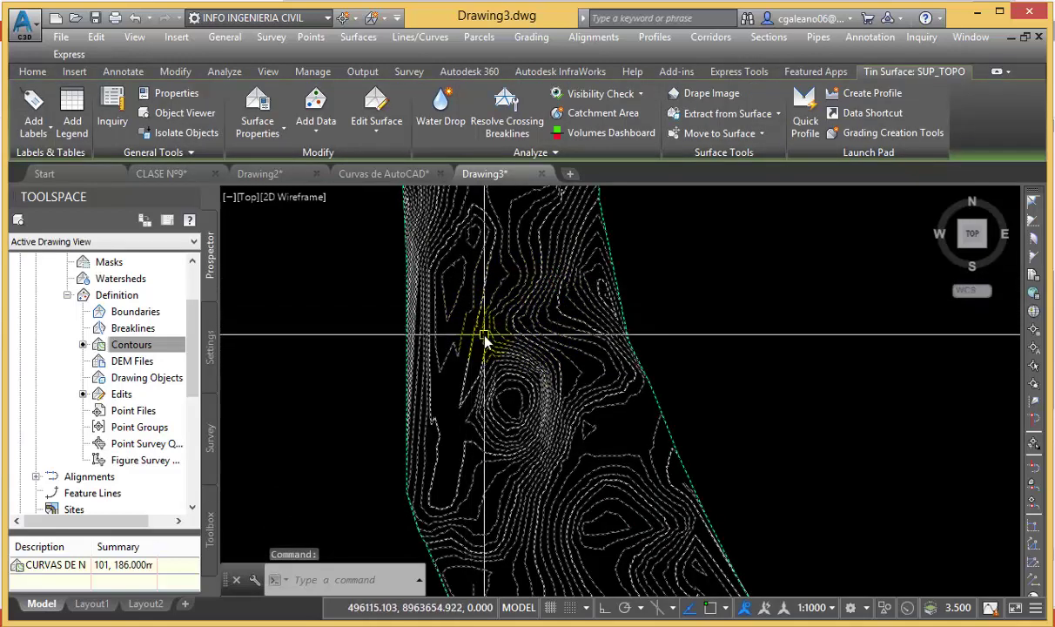
scroll(483, 335, "up", 2)
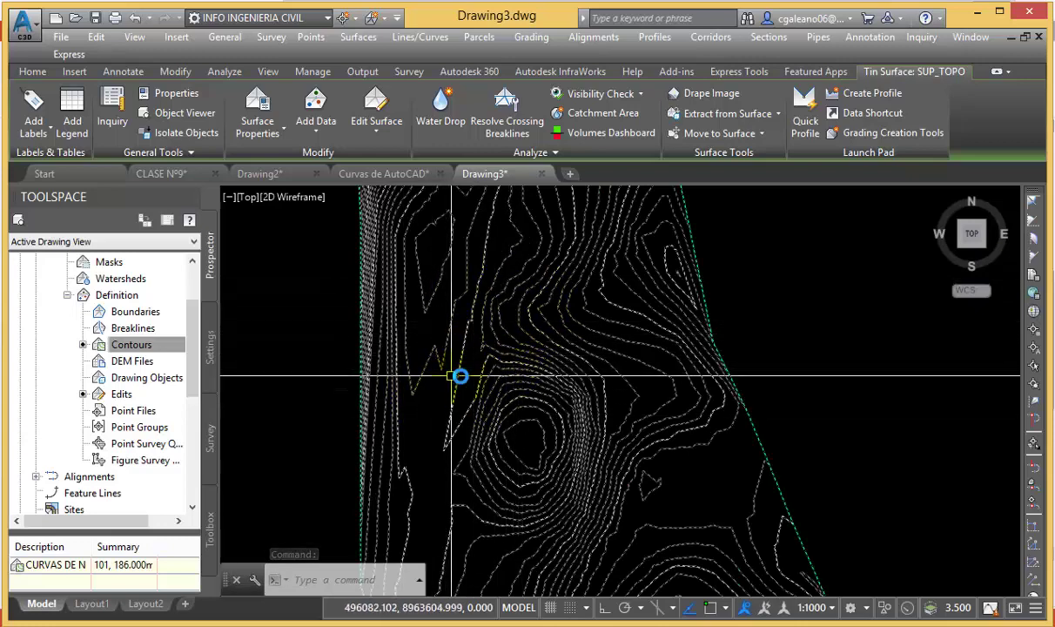
scroll(459, 377, "down", 3)
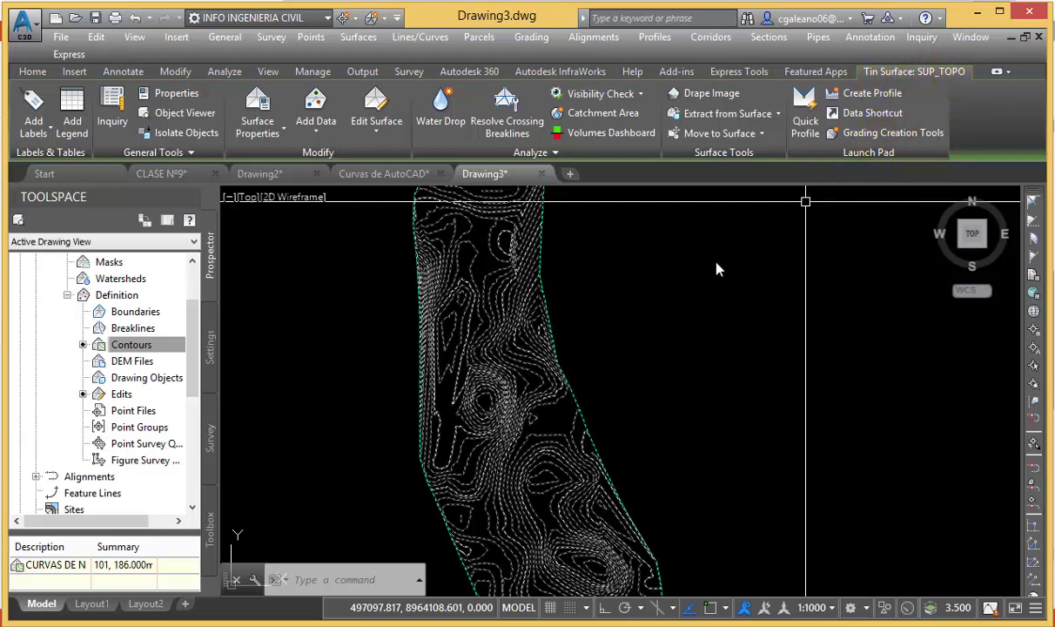
left_click(139, 344)
scroll(184, 292, "up", 1)
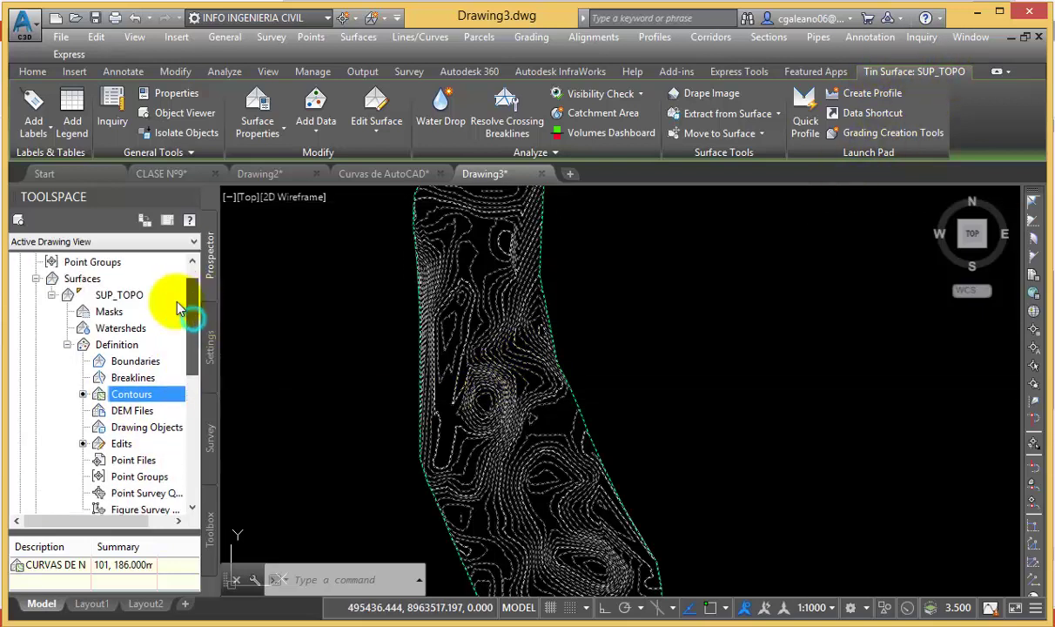
left_click(51, 295)
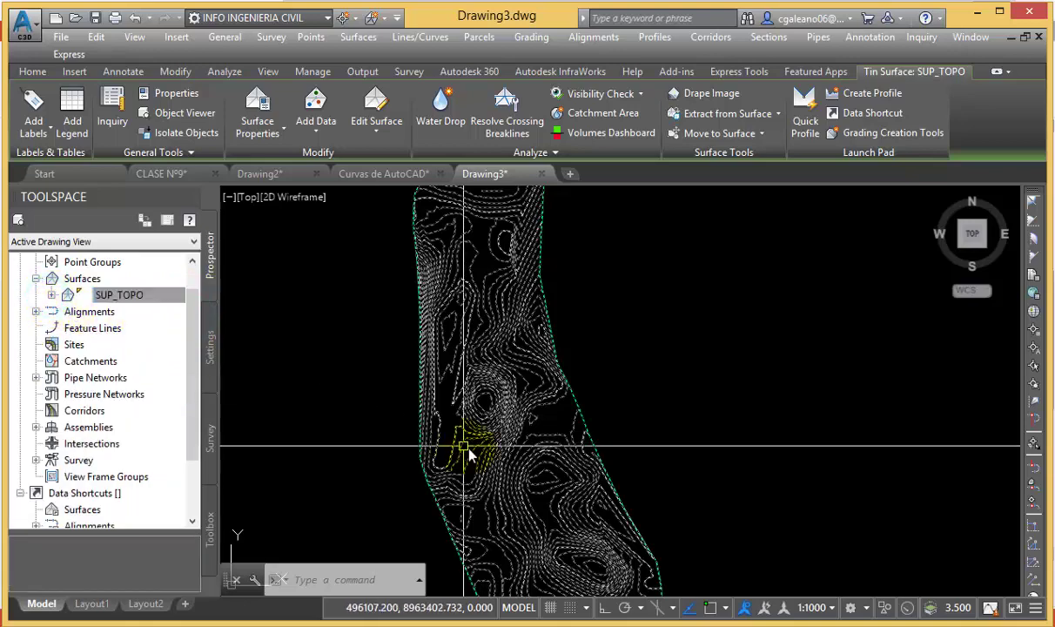
scroll(511, 354, "down", 1)
scroll(508, 354, "down", 3)
scroll(512, 411, "up", 2)
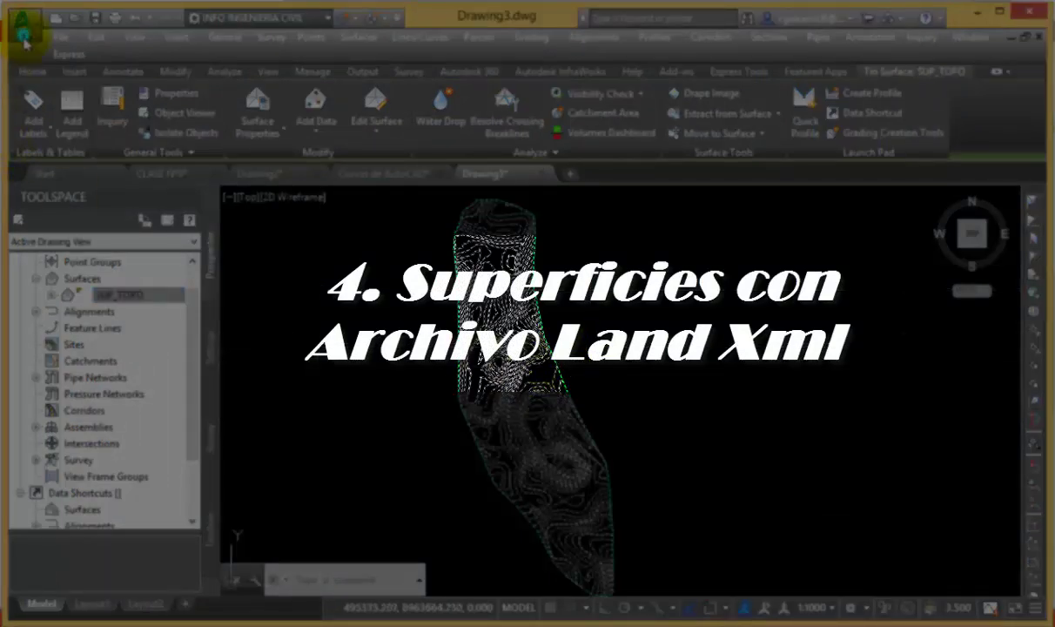
- Create the blank Drawing4 from the _AutoCAD Civil 3D (Metric) NCS template
left_click(26, 26)
left_click(83, 110)
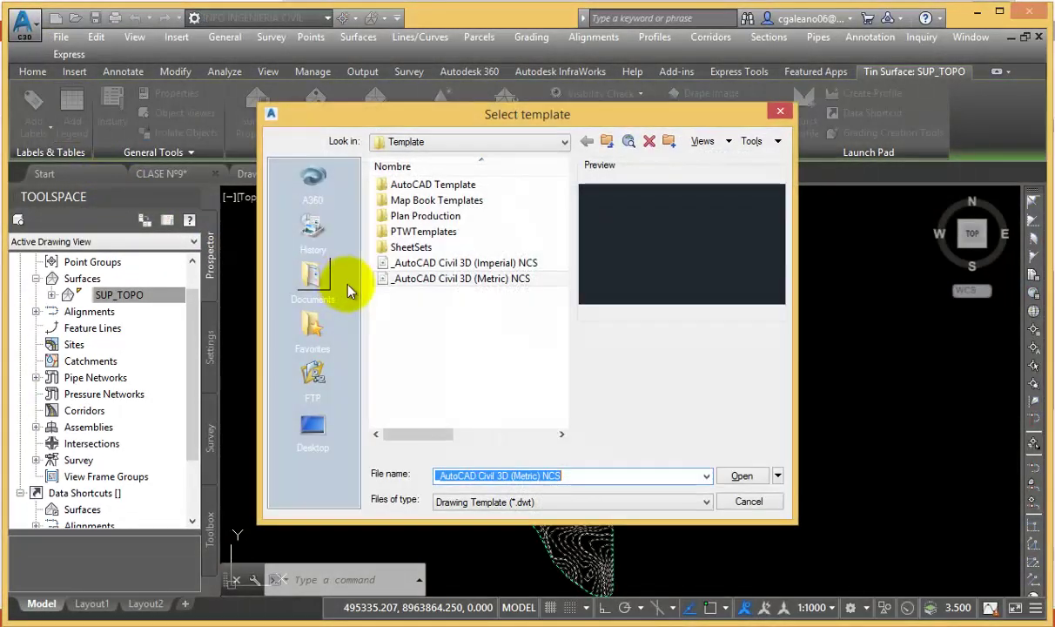
left_click(435, 278)
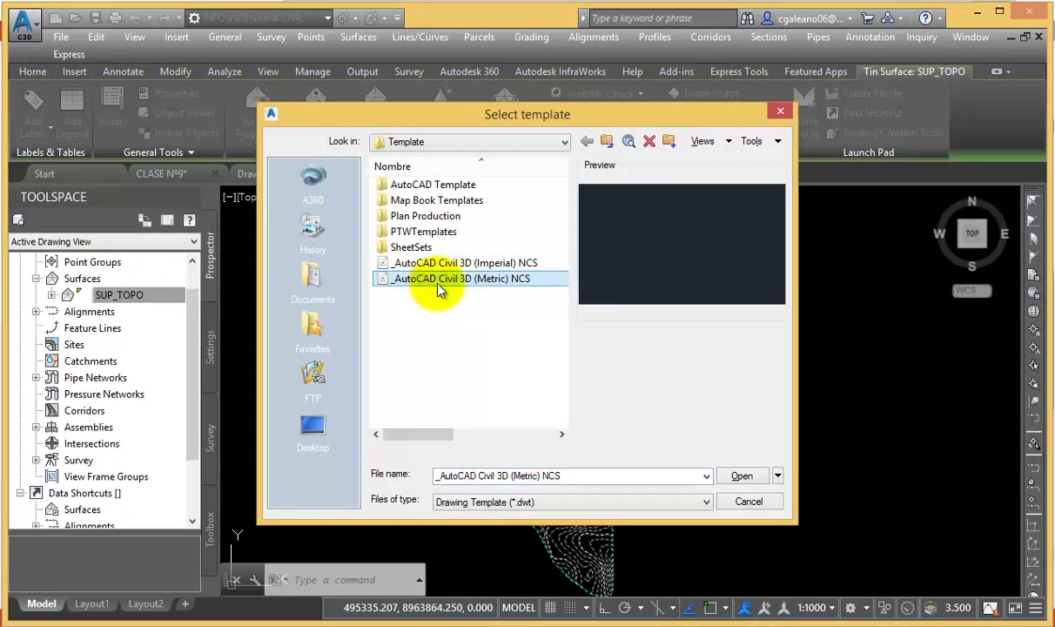
left_click(738, 479)
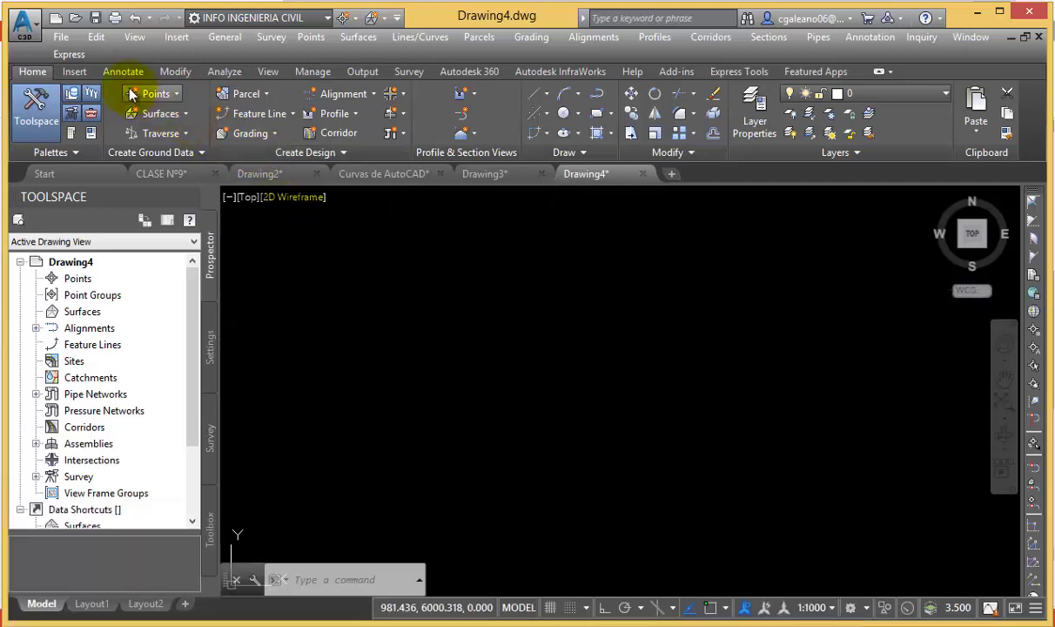
- Import the Sup_LandXml file into Drawing4 via Insert > LandXML and confirm the import
left_click(77, 73)
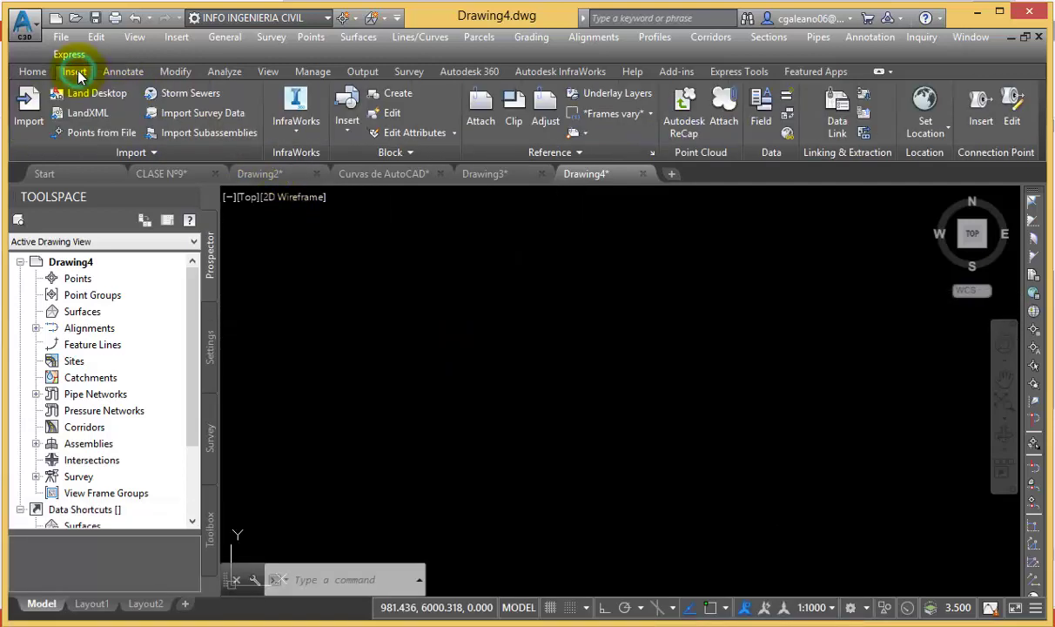
left_click(96, 118)
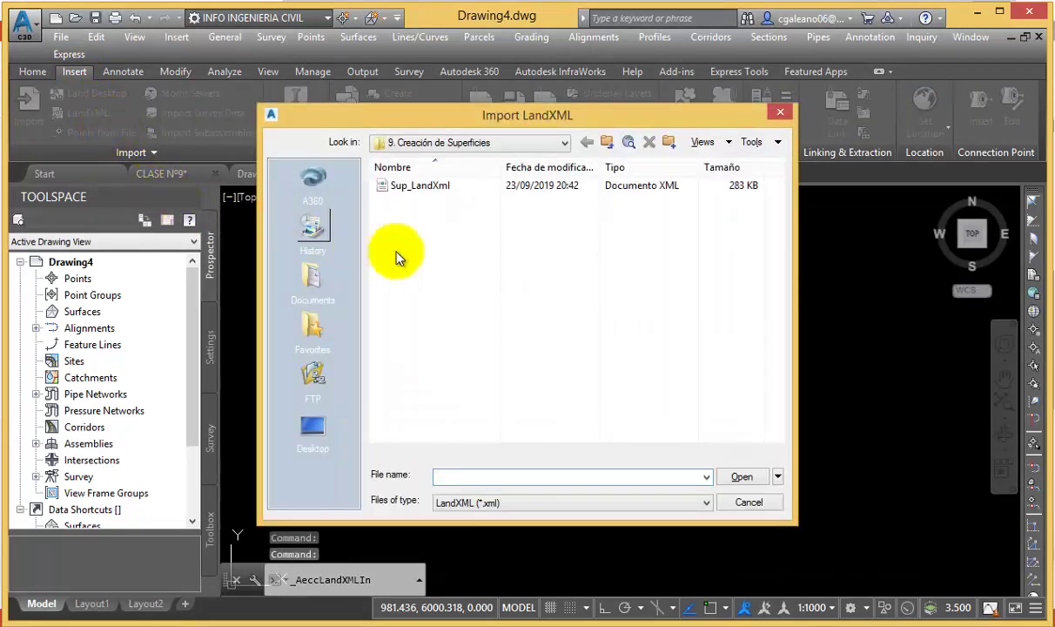
left_click(405, 189)
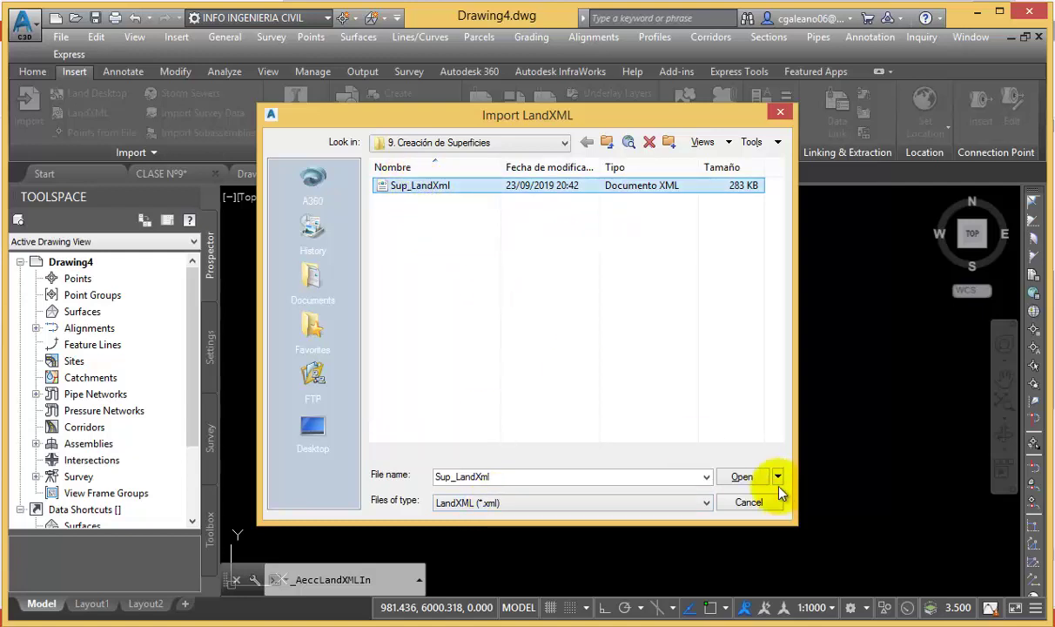
left_click(745, 477)
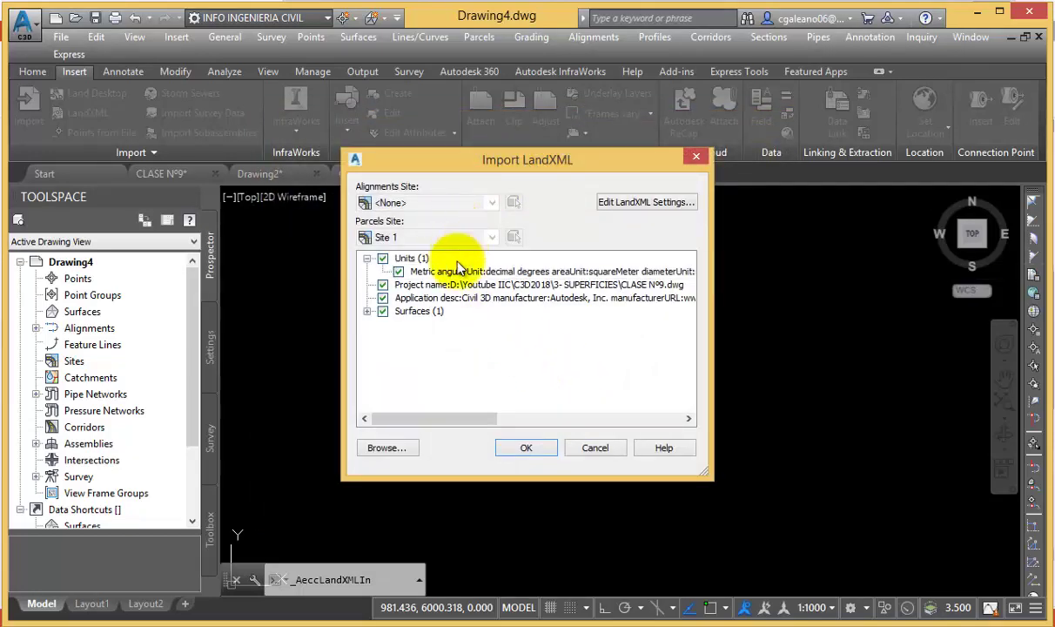
left_click(528, 453)
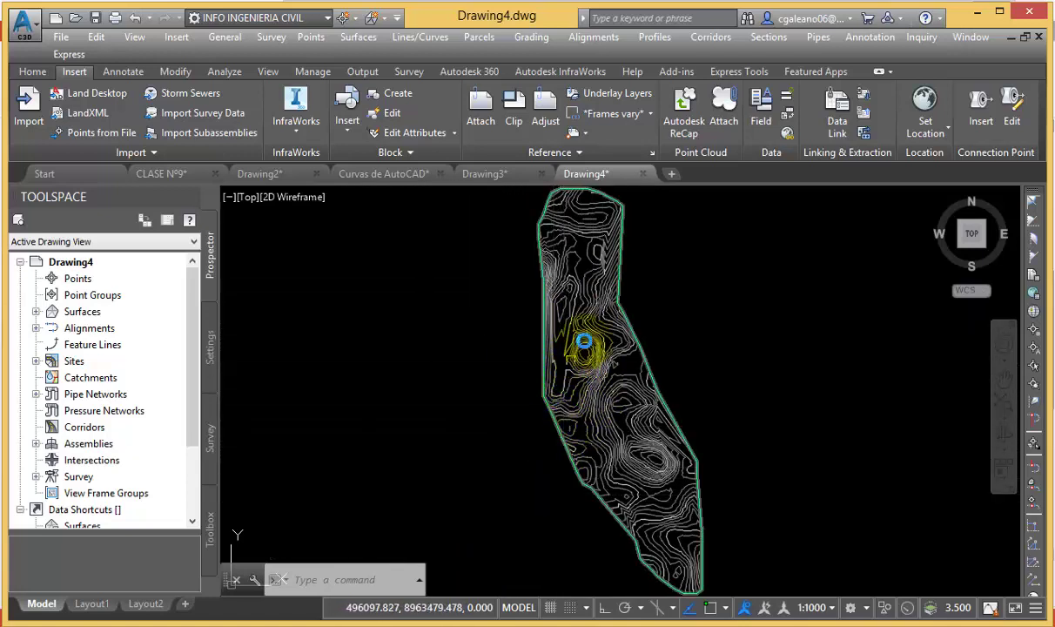
- Select the imported TIN surface and zoom around it to inspect it
left_click(589, 313)
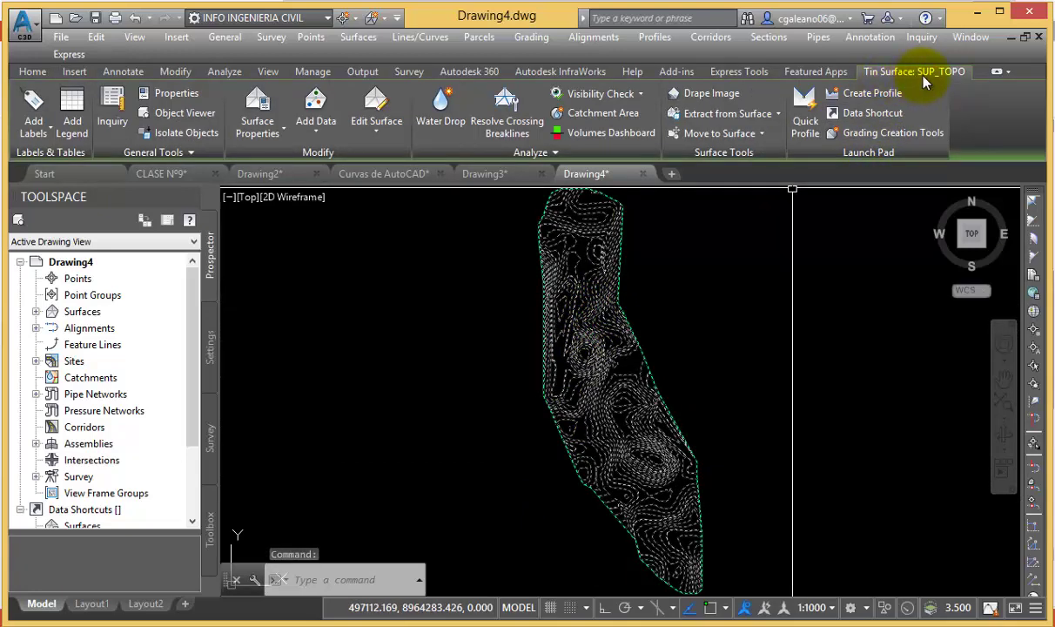
scroll(593, 348, "up", 3)
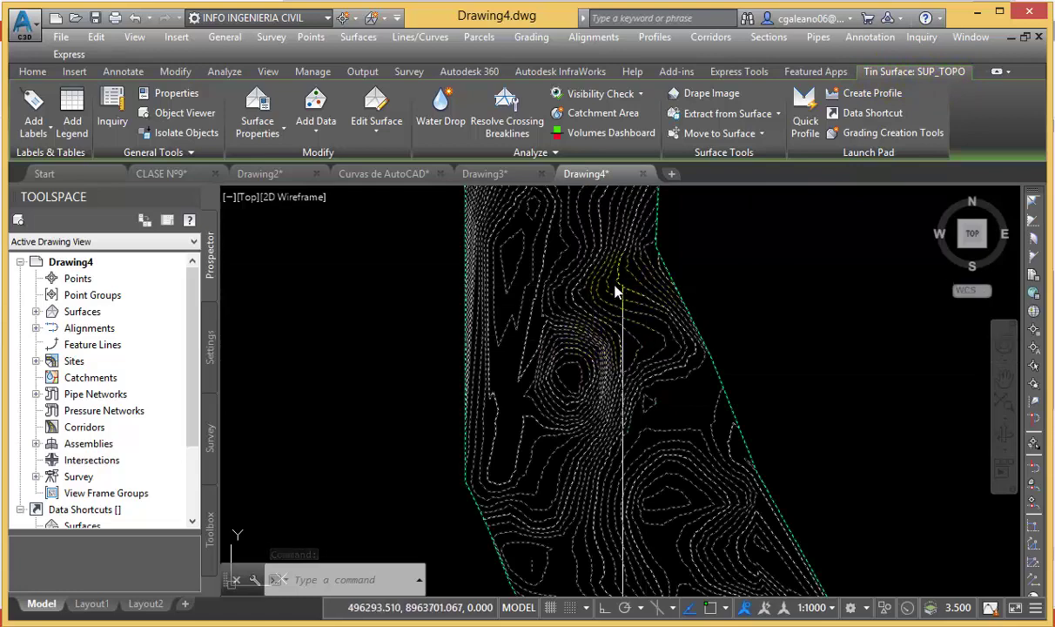
scroll(586, 337, "up", 2)
scroll(548, 331, "down", 2)
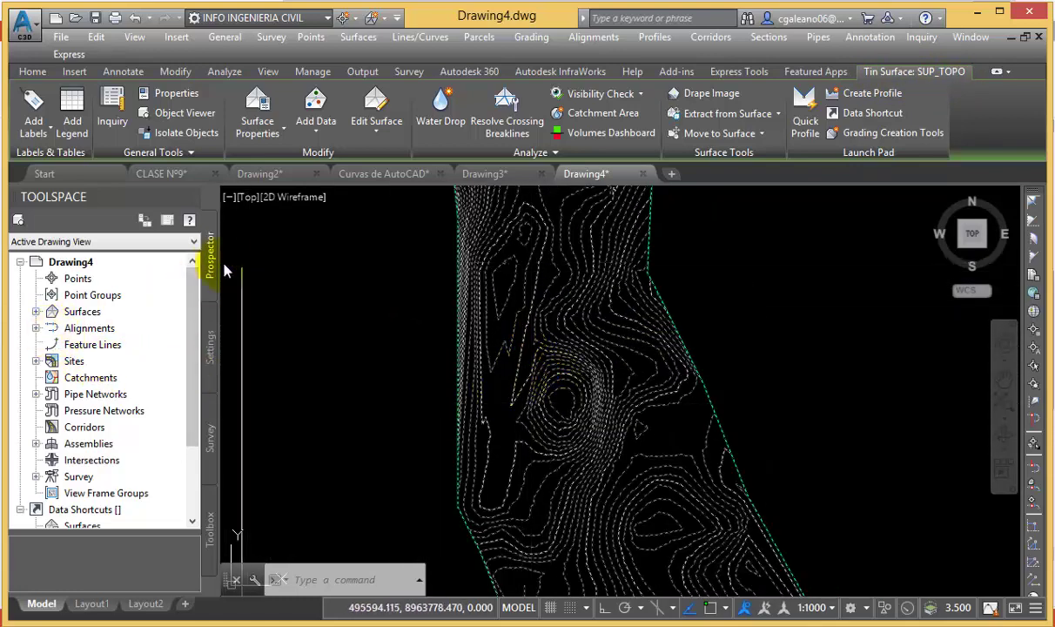
- Expand Surfaces > SUP_TOPO > Definition in Prospector to list its data types
left_click(36, 313)
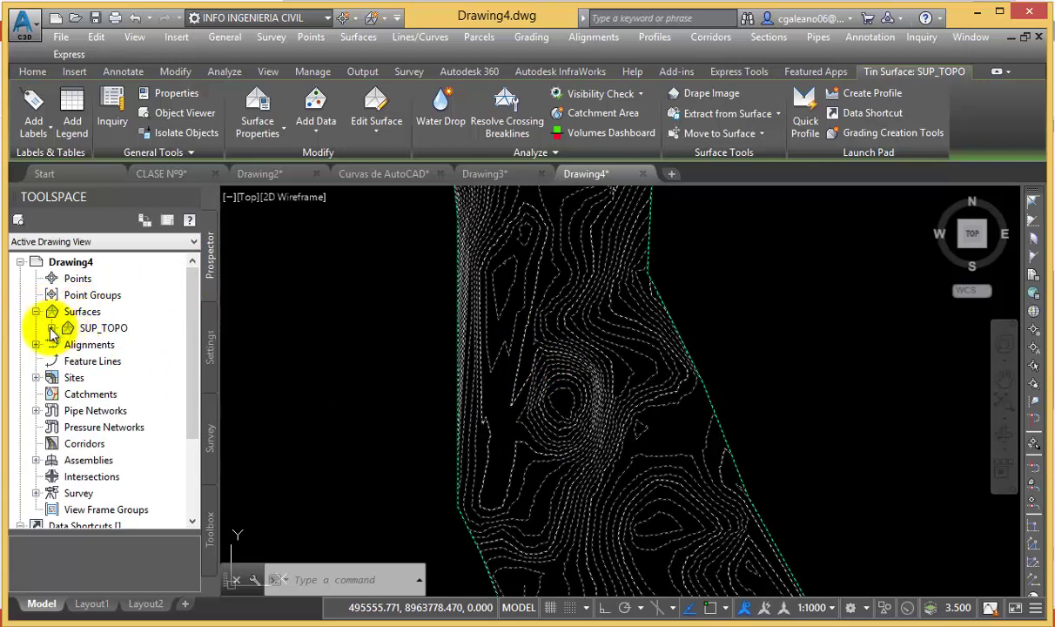
left_click(52, 328)
left_click(67, 378)
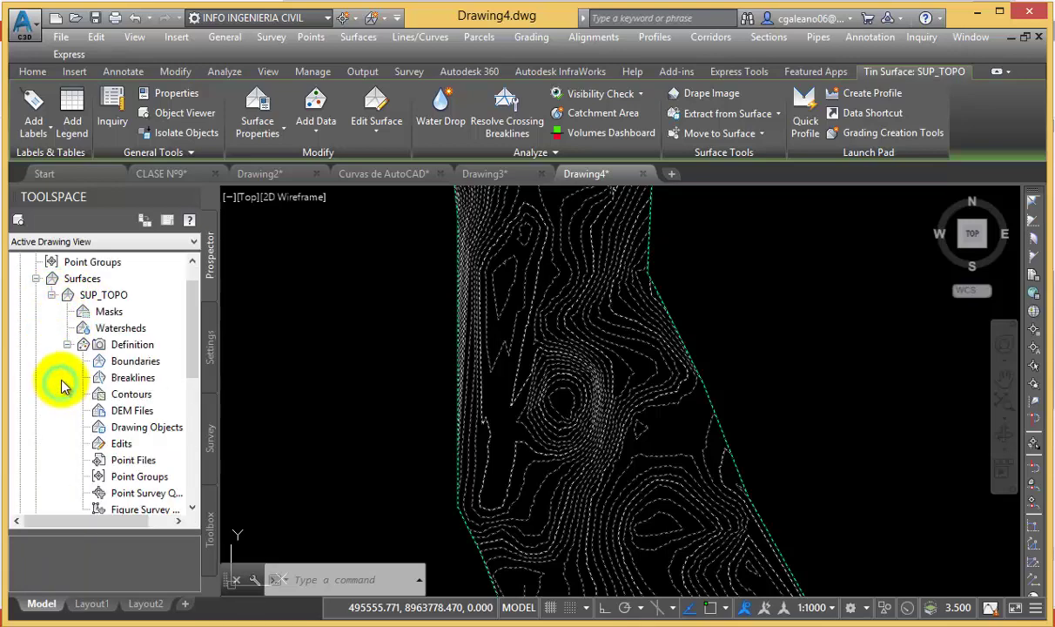
scroll(66, 366, "down", 1)
scroll(70, 349, "down", 1)
scroll(68, 361, "up", 2)
scroll(66, 371, "up", 1)
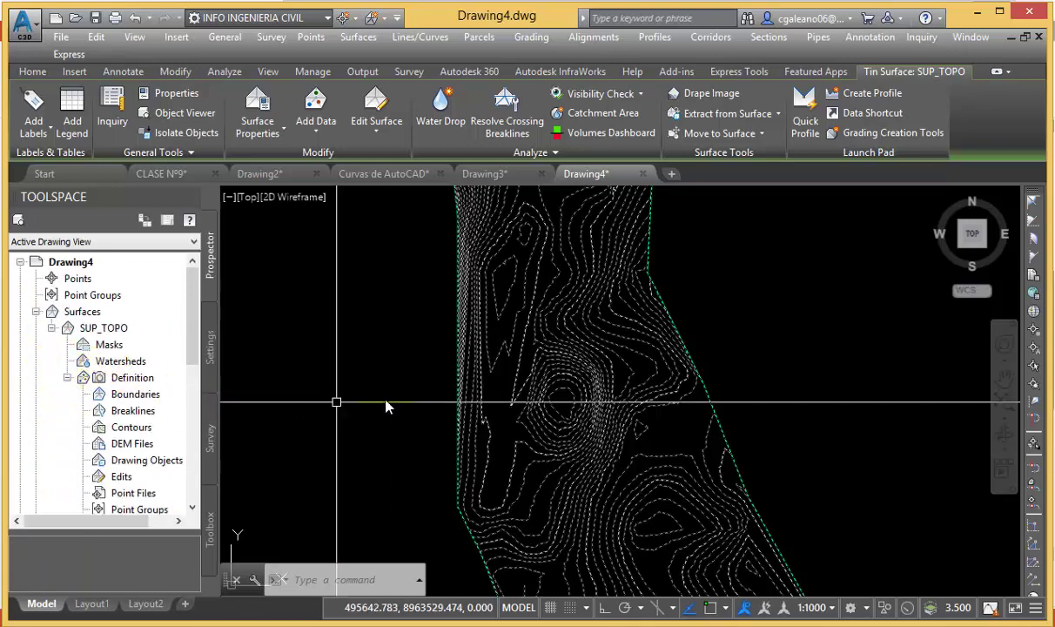
scroll(409, 370, "down", 4)
scroll(412, 357, "down", 2)
scroll(396, 355, "down", 1)
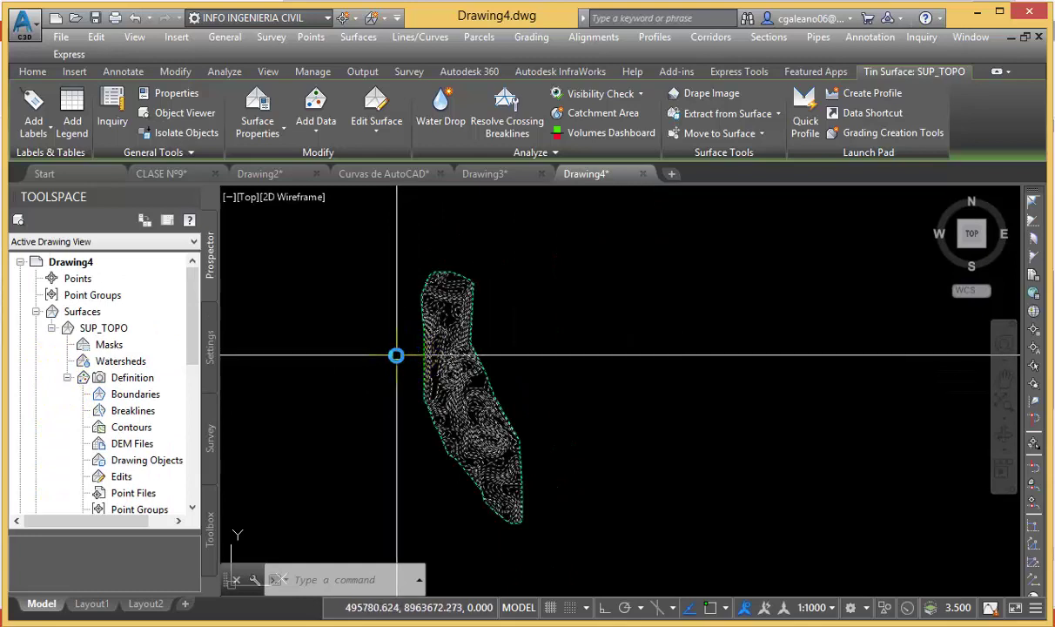